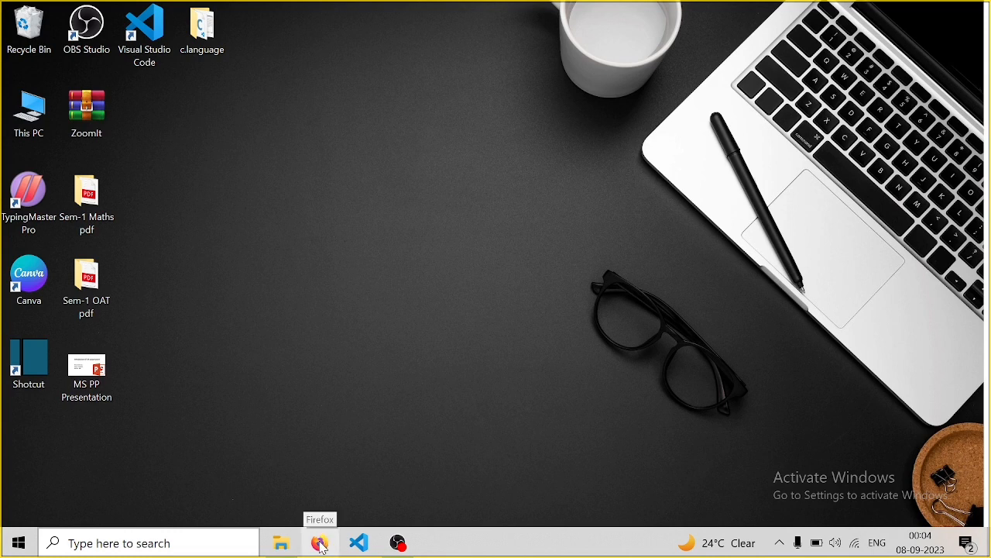
# Launch Firefox and search Google for 'infityfree'
pyautogui.click(320, 544)
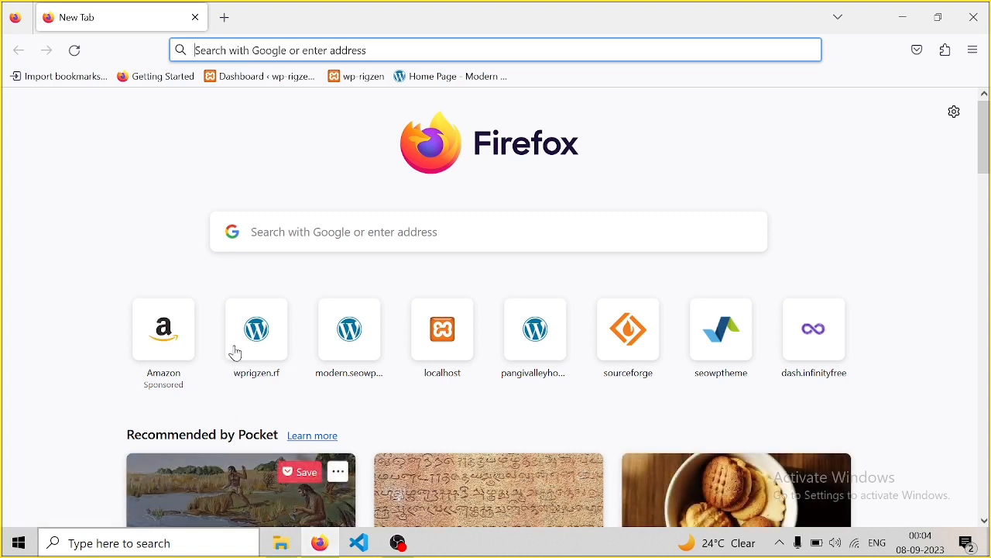
pyautogui.click(208, 44)
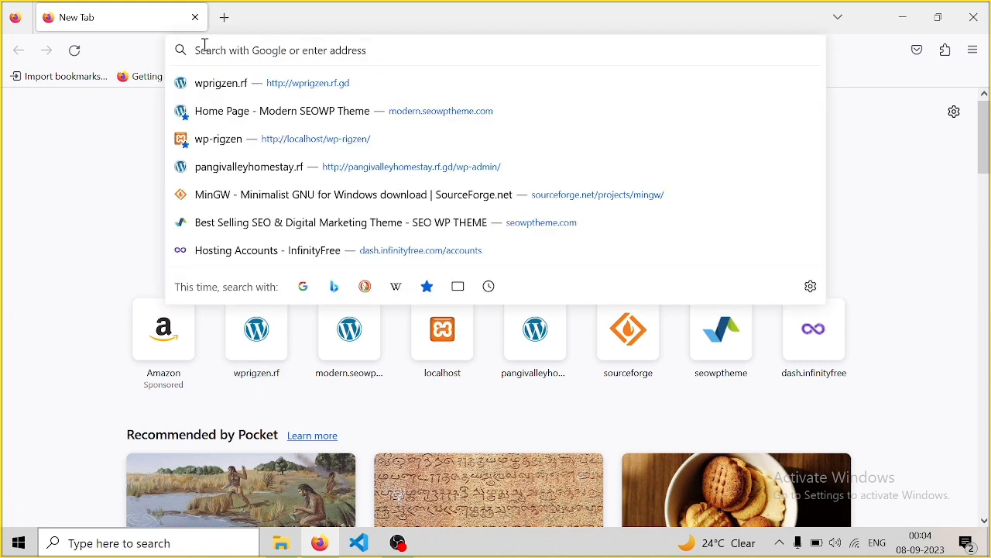
pyautogui.write('in')
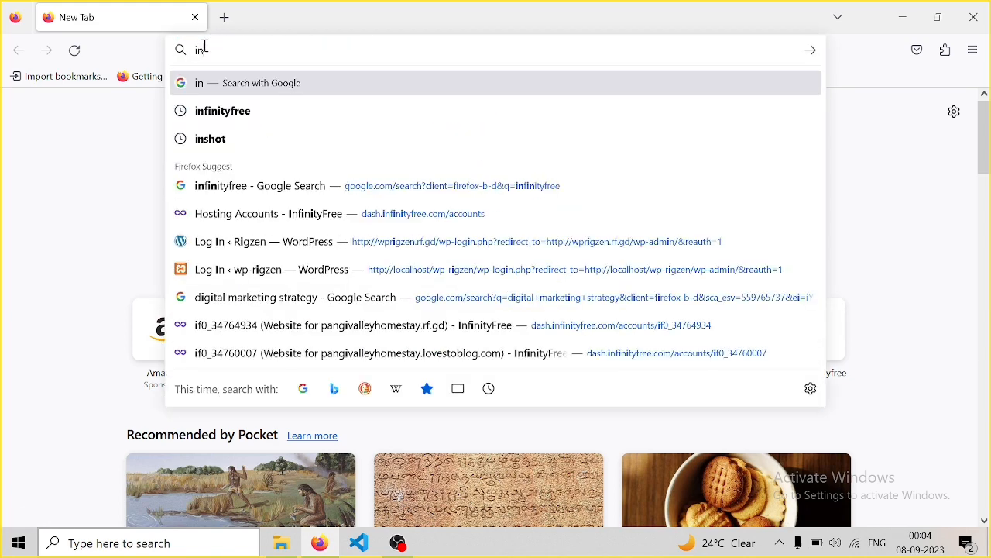
pyautogui.write('fityfree')
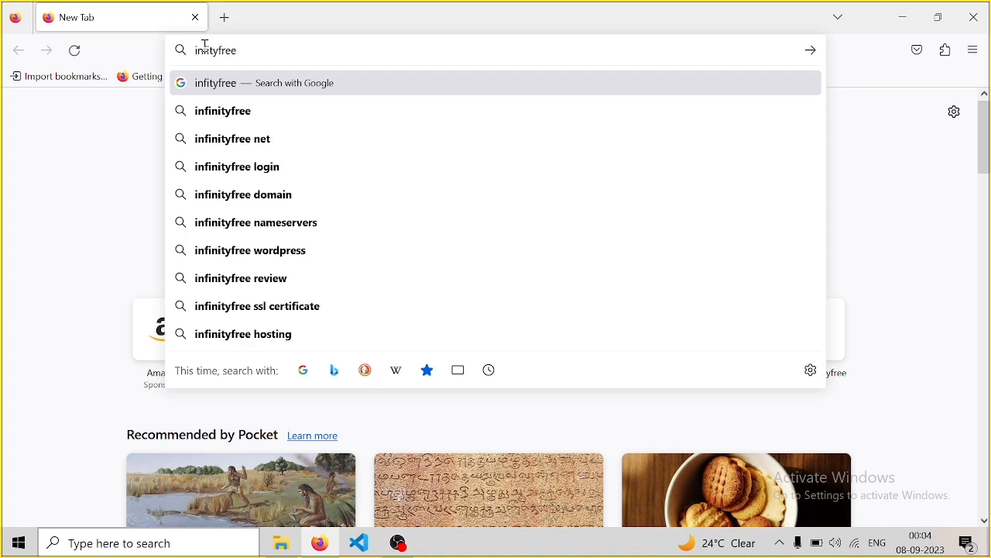
pyautogui.press('Return')
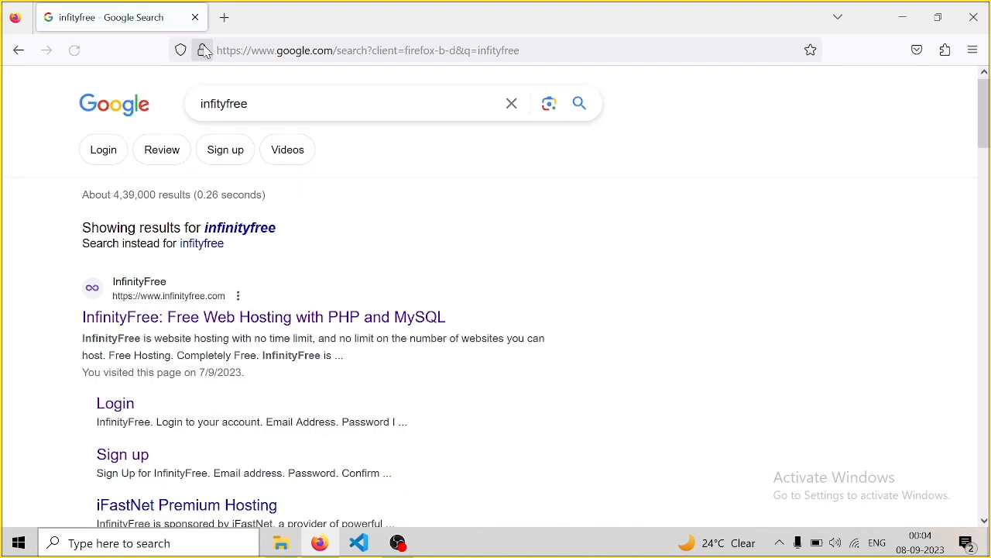
# Open the 'InfinityFree: Free Web Hosting with PHP and MySQL' result
pyautogui.click(145, 313)
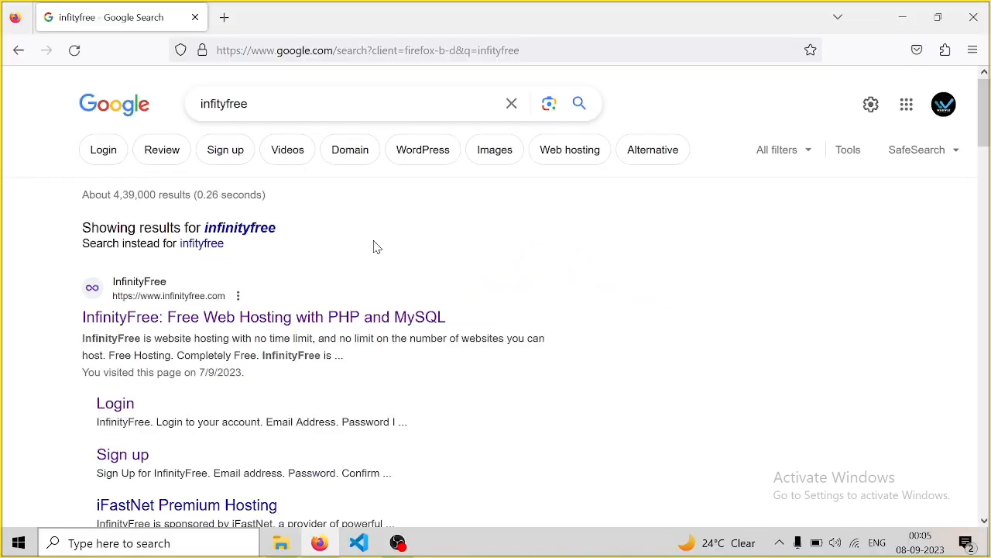
pyautogui.click(220, 314)
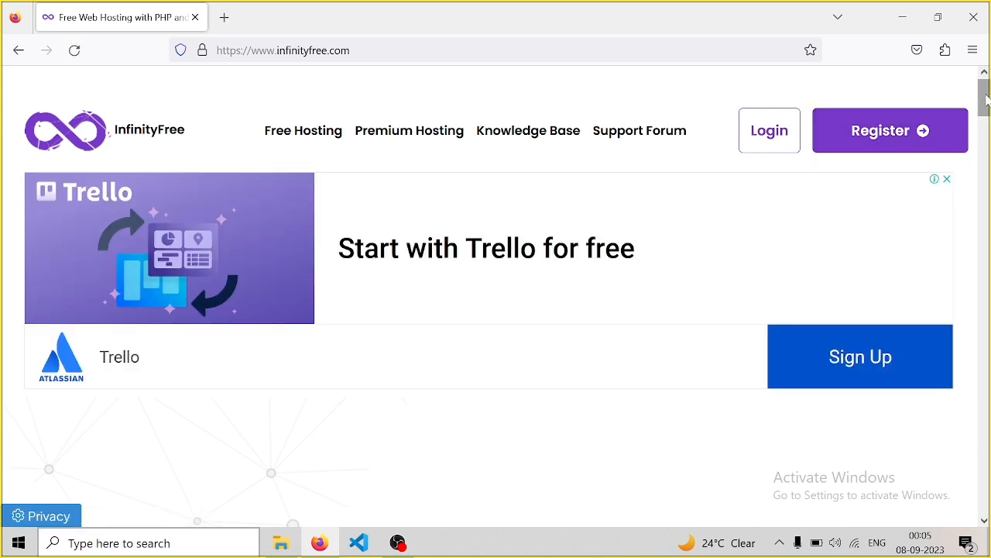
# Open the InfinityFree Register form and paste in the account's email address
pyautogui.moveTo(985, 99)
pyautogui.mouseDown()
pyautogui.moveTo(985, 116)
pyautogui.moveTo(985, 85)
pyautogui.mouseUp()
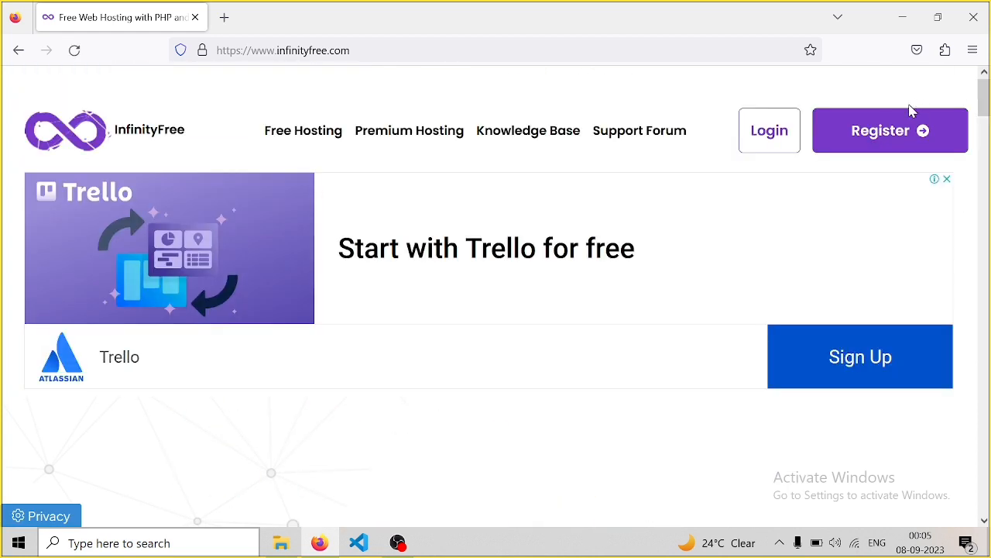
pyautogui.click(881, 148)
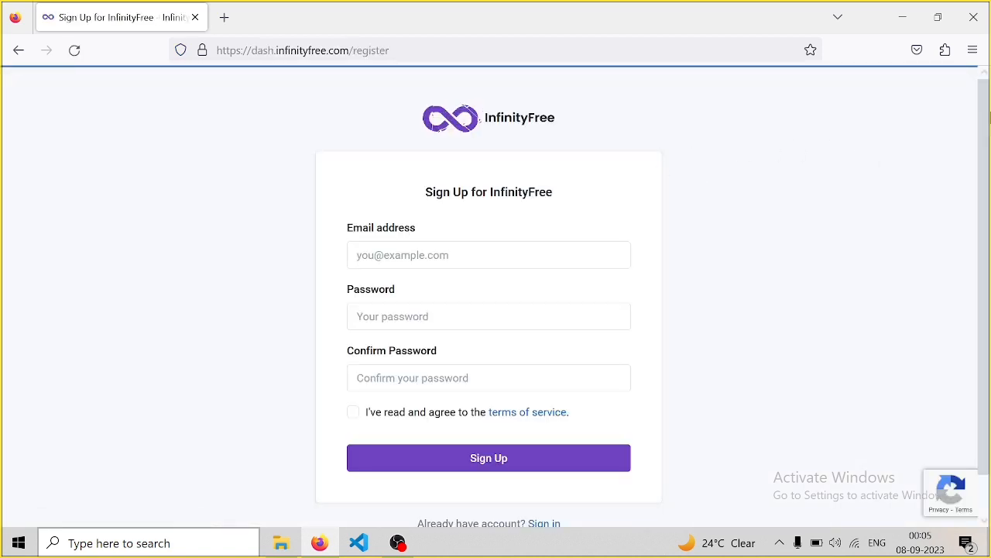
pyautogui.scroll(-1, 986, 128)
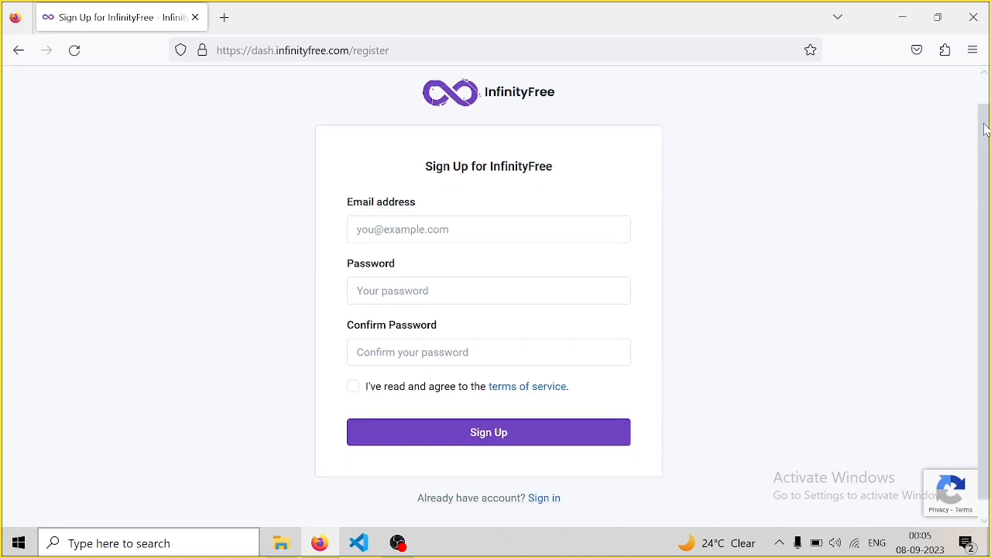
pyautogui.click(406, 230)
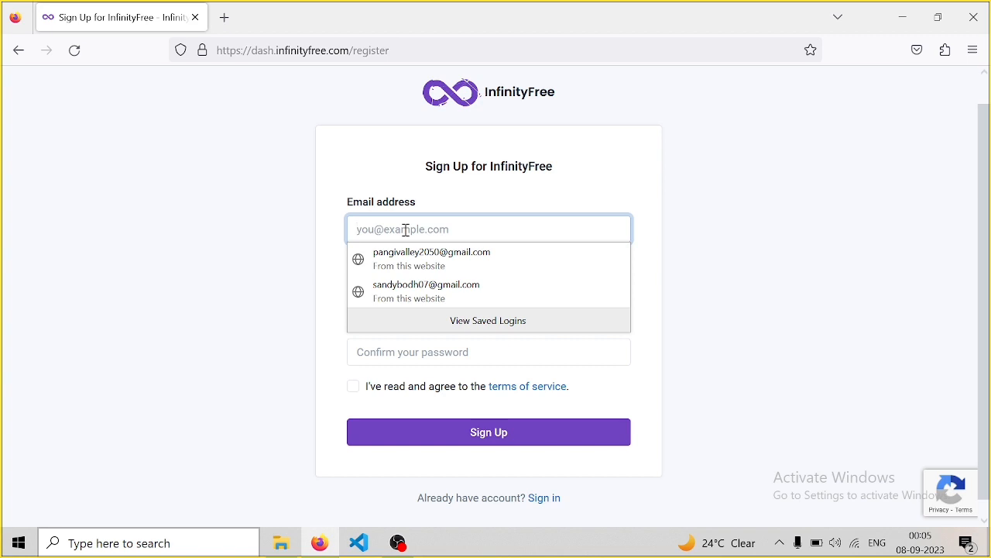
pyautogui.hotkey('ctrl', 'v')
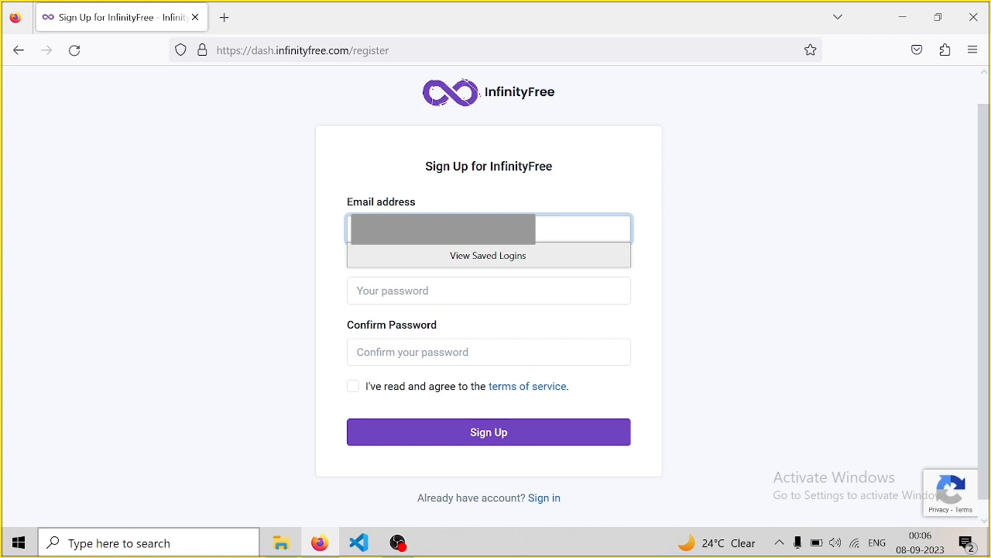
# Enter and confirm the account password, accept the terms, and submit the sign-up
pyautogui.click(379, 286)
pyautogui.press('Escape')
pyautogui.write('•••••••••')
pyautogui.click(408, 350)
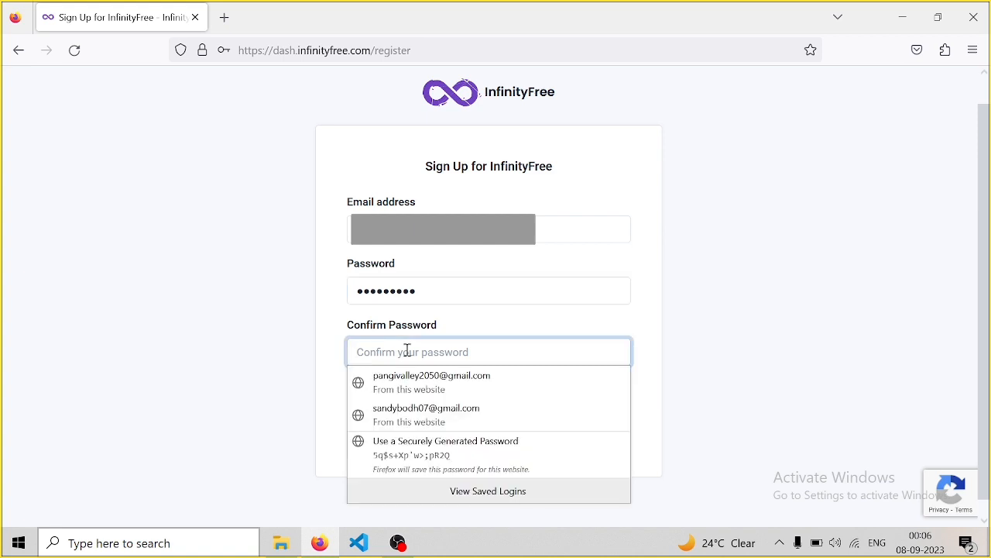
pyautogui.write('••••••')
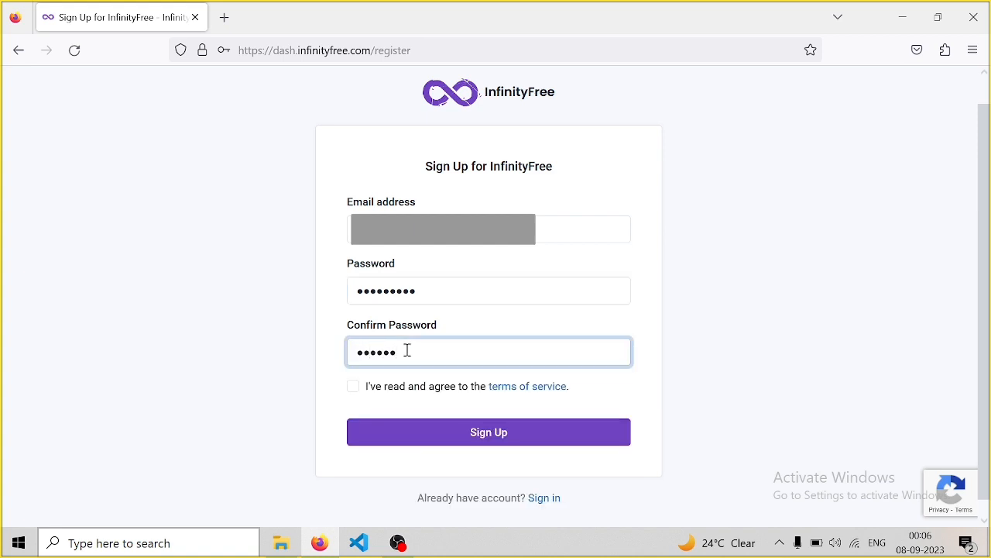
pyautogui.write('•••')
pyautogui.click(361, 390)
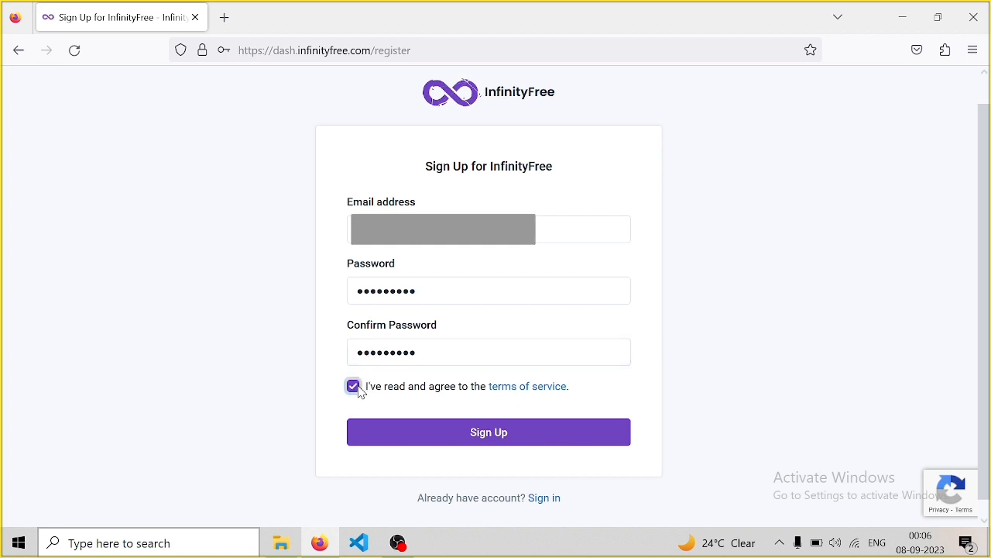
pyautogui.click(485, 438)
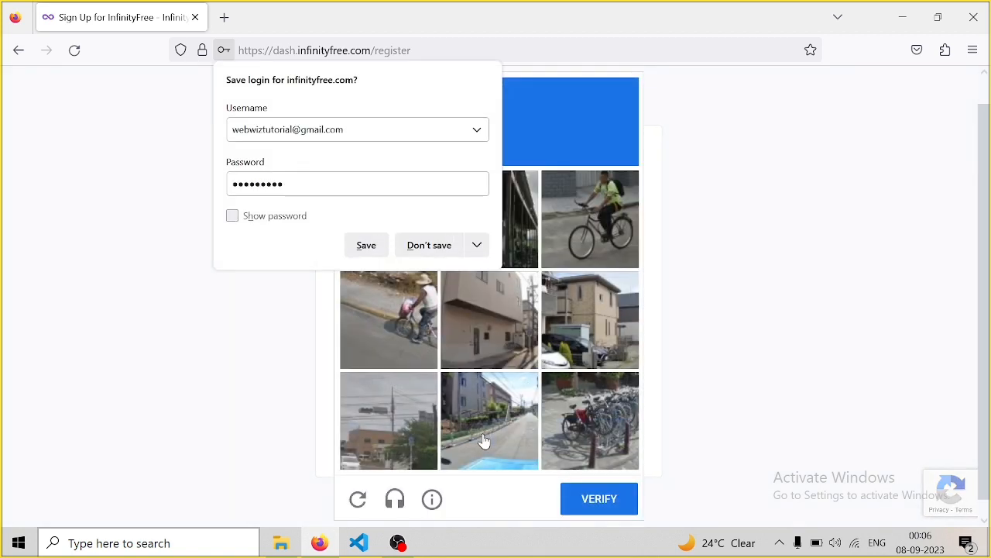
# Save the new login in Firefox and pass the bicycle reCAPTCHA by selecting three tiles
pyautogui.click(367, 246)
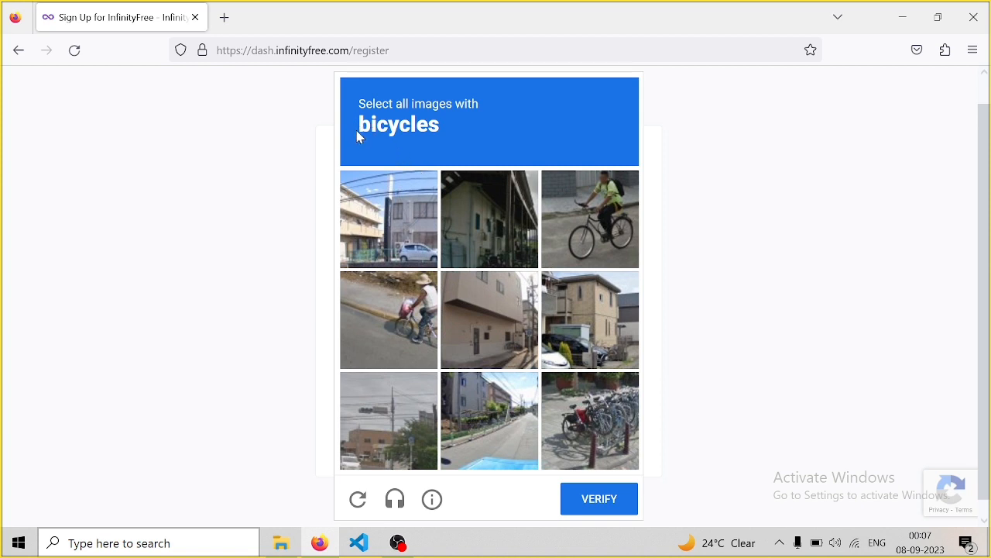
pyautogui.click(575, 217)
pyautogui.click(420, 307)
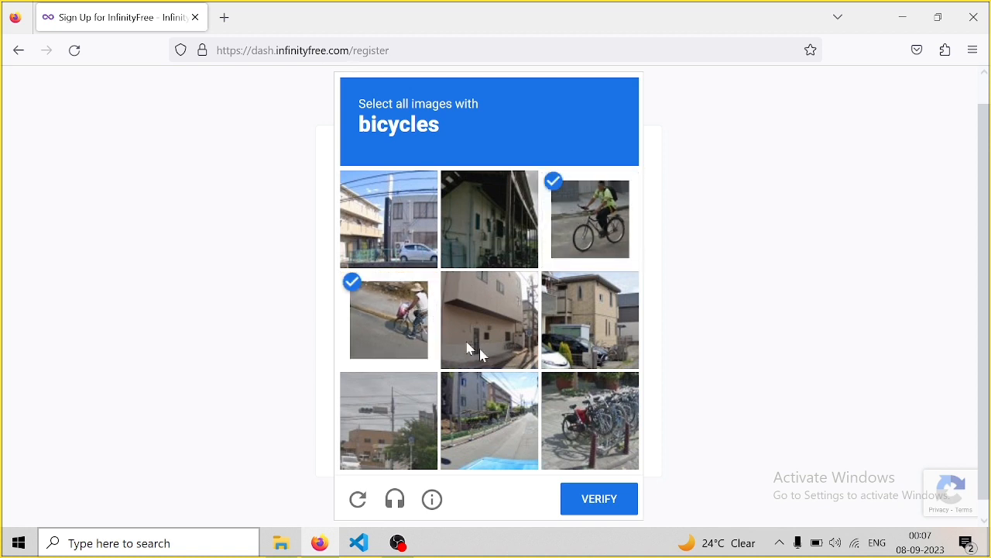
pyautogui.click(620, 411)
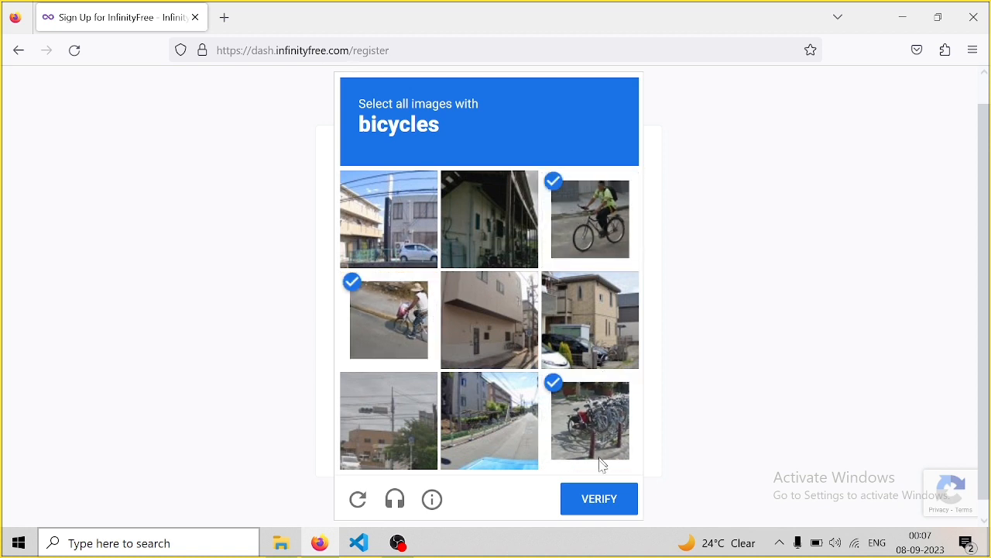
pyautogui.click(610, 507)
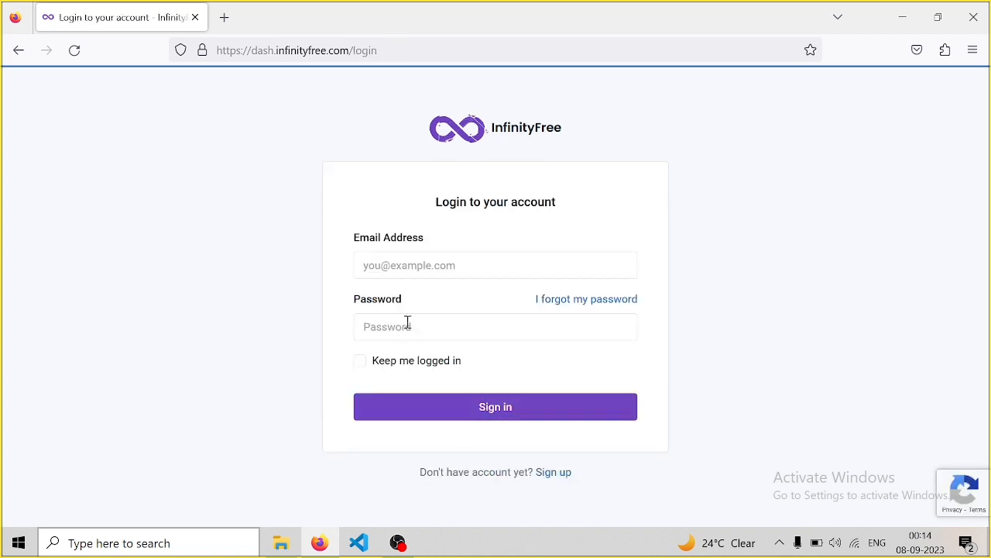
# Sign in using the saved login with 'Keep me logged in' ticked
pyautogui.click(417, 266)
pyautogui.click(418, 266)
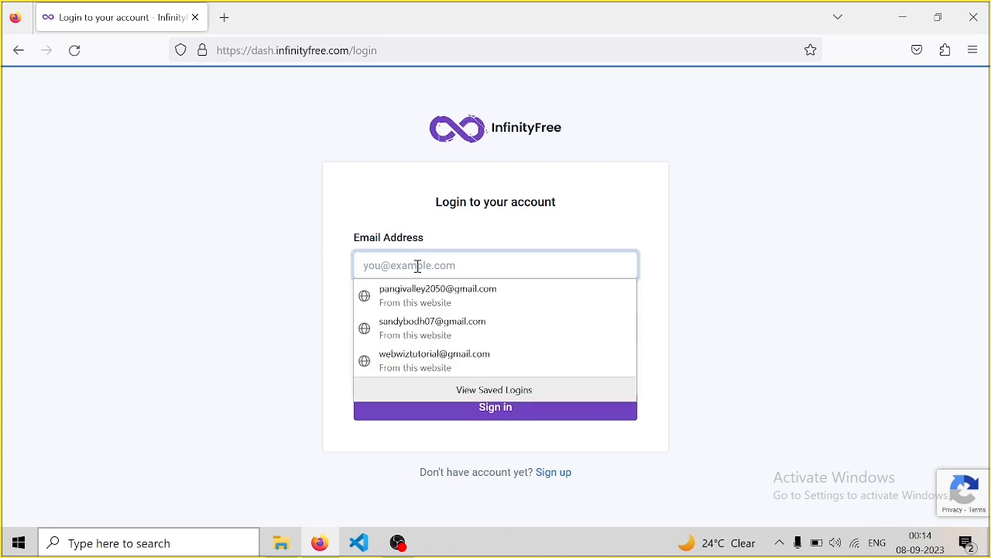
pyautogui.click(425, 362)
pyautogui.click(479, 411)
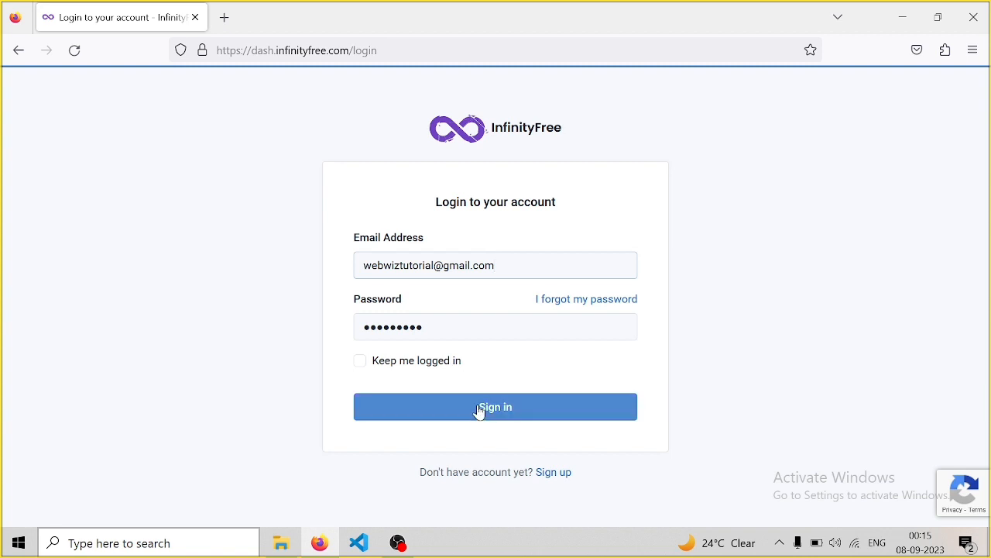
pyautogui.click(362, 366)
pyautogui.click(447, 408)
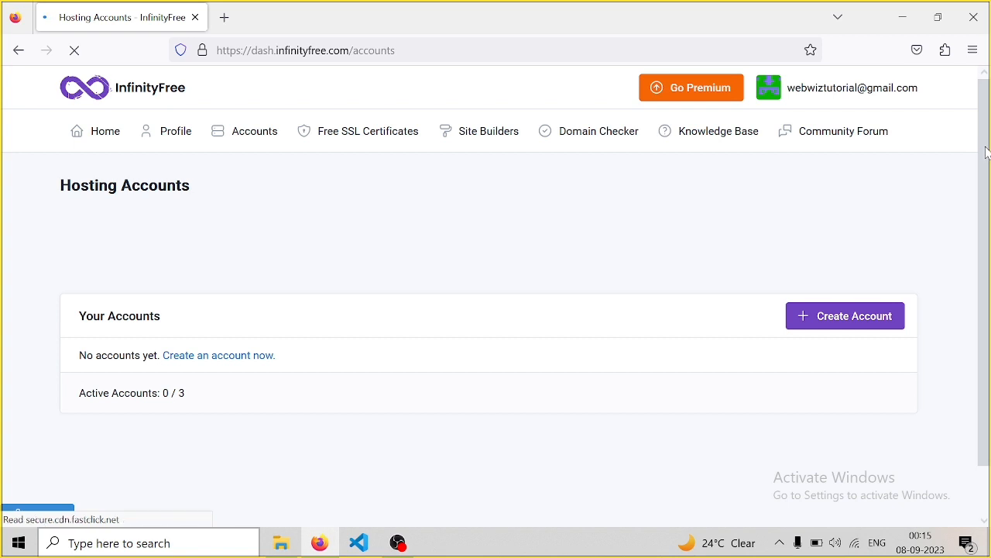
pyautogui.scroll(-2, 980, 233)
pyautogui.scroll(2, 980, 203)
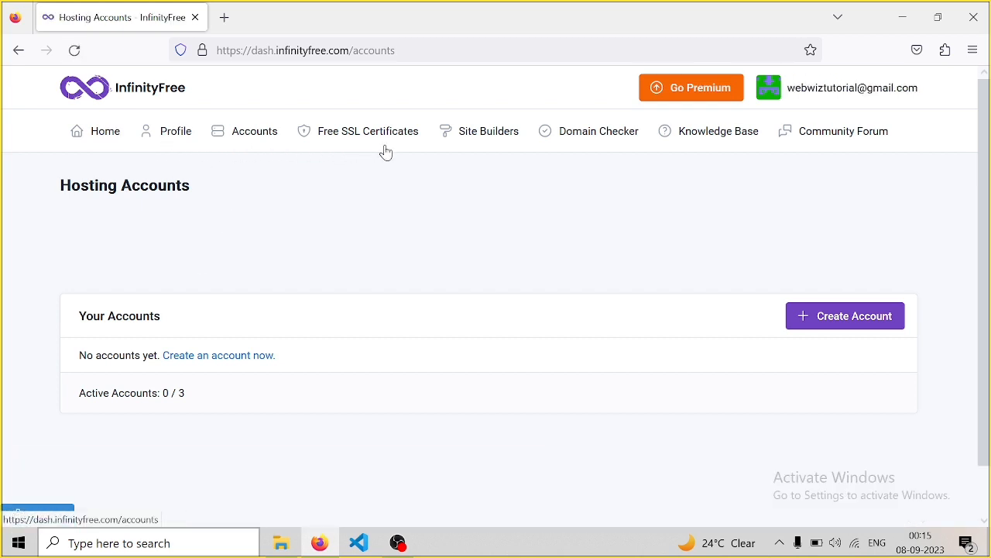
# Dismiss the advertisement and account menu, then return Home to the empty Hosting Accounts page
pyautogui.click(595, 131)
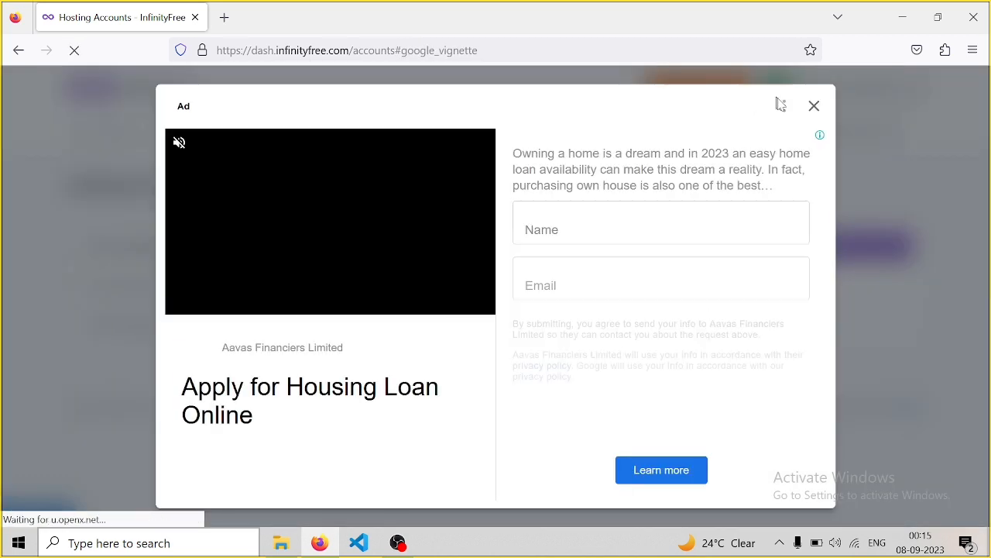
pyautogui.click(816, 108)
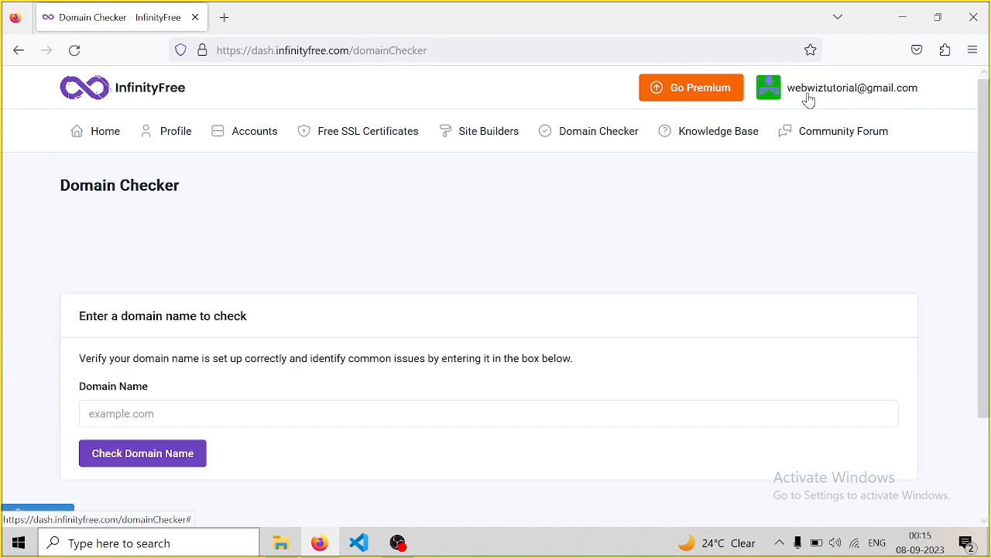
pyautogui.click(821, 92)
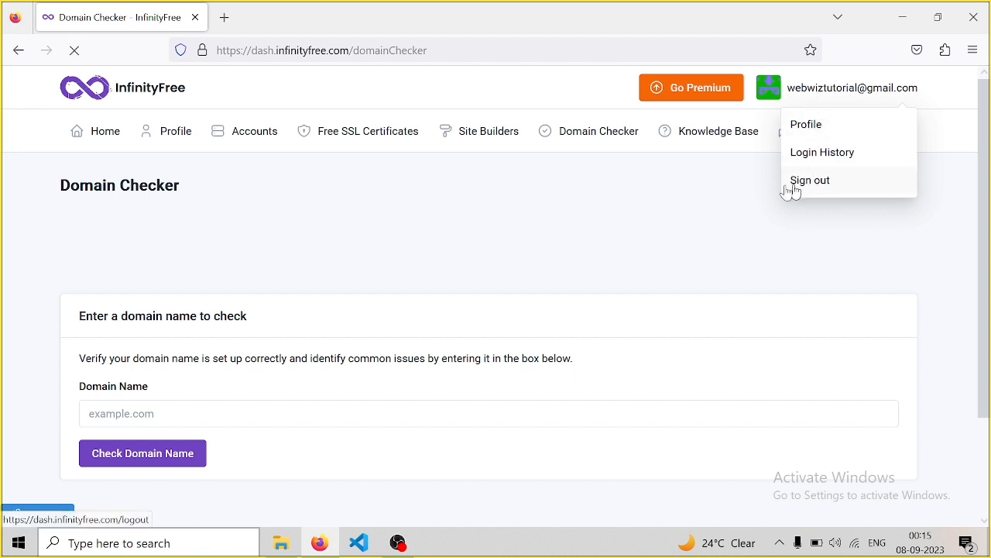
pyautogui.click(694, 203)
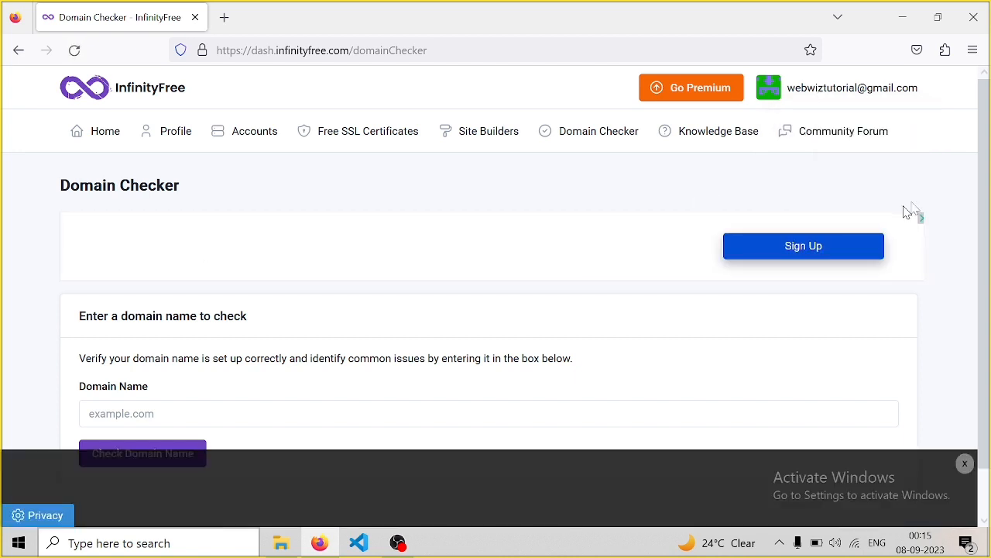
pyautogui.moveTo(984, 116)
pyautogui.mouseDown()
pyautogui.moveTo(988, 159)
pyautogui.moveTo(980, 104)
pyautogui.mouseUp()
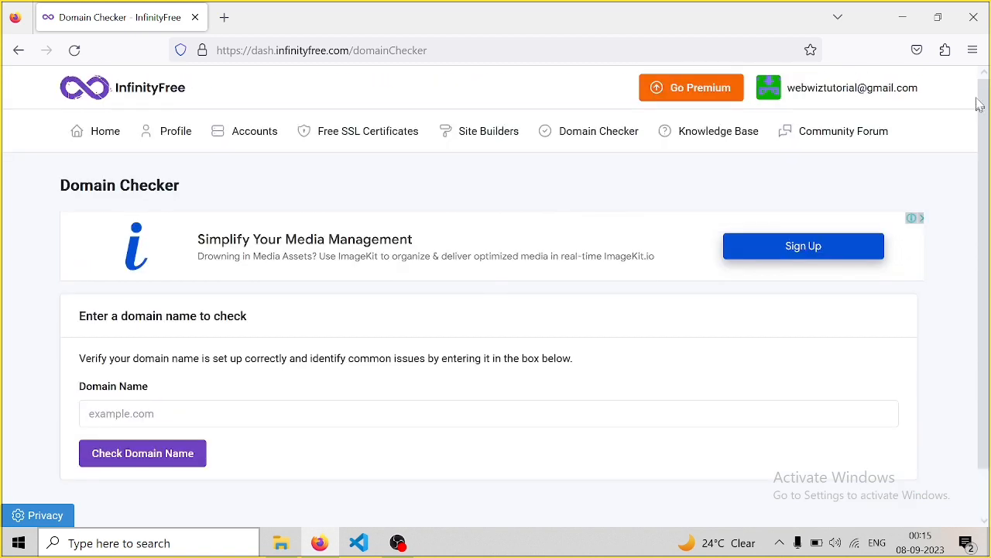
pyautogui.click(108, 129)
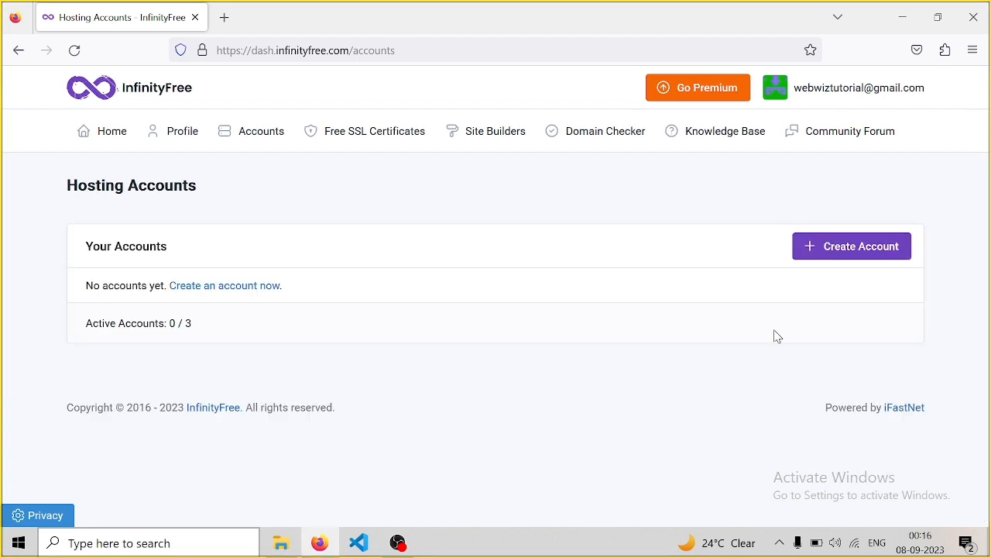
# Start a new hosting account and choose the free Subdomain option over a custom domain
pyautogui.click(850, 258)
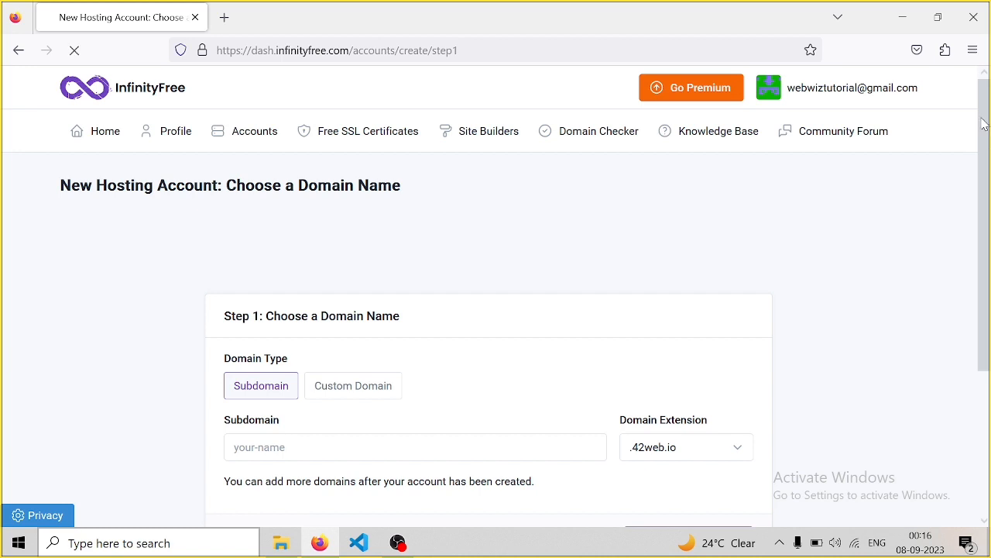
pyautogui.moveTo(982, 147); pyautogui.dragTo(985, 194)
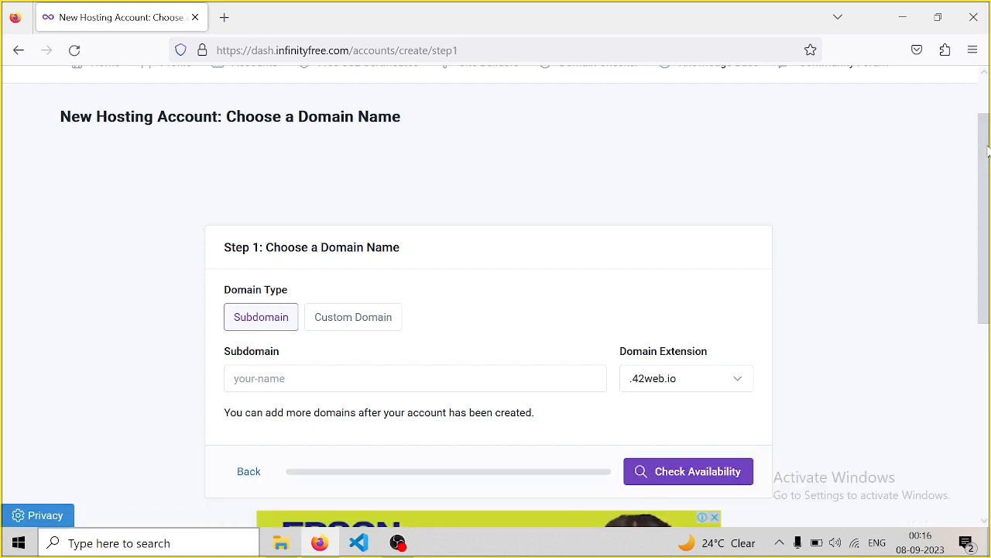
pyautogui.moveTo(987, 157); pyautogui.dragTo(988, 187)
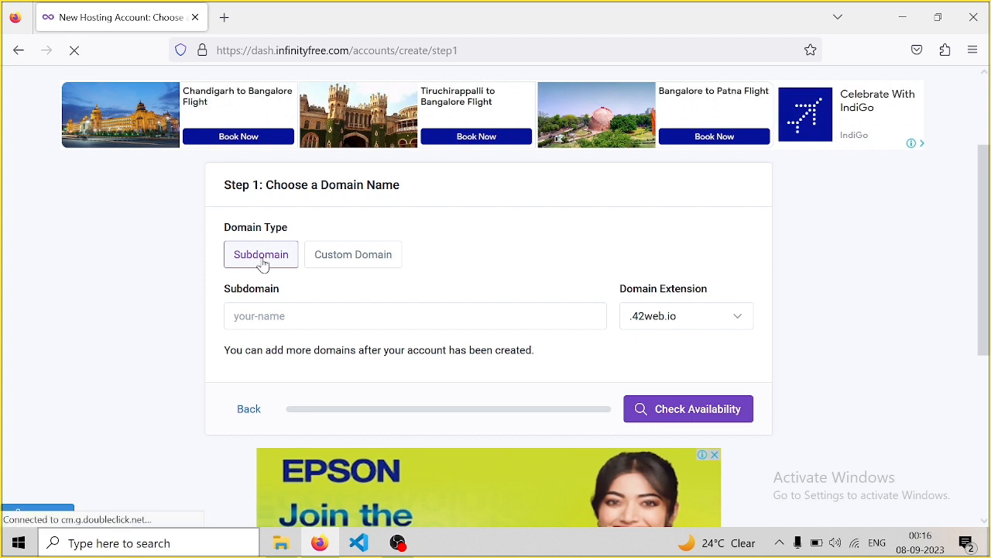
pyautogui.click(353, 262)
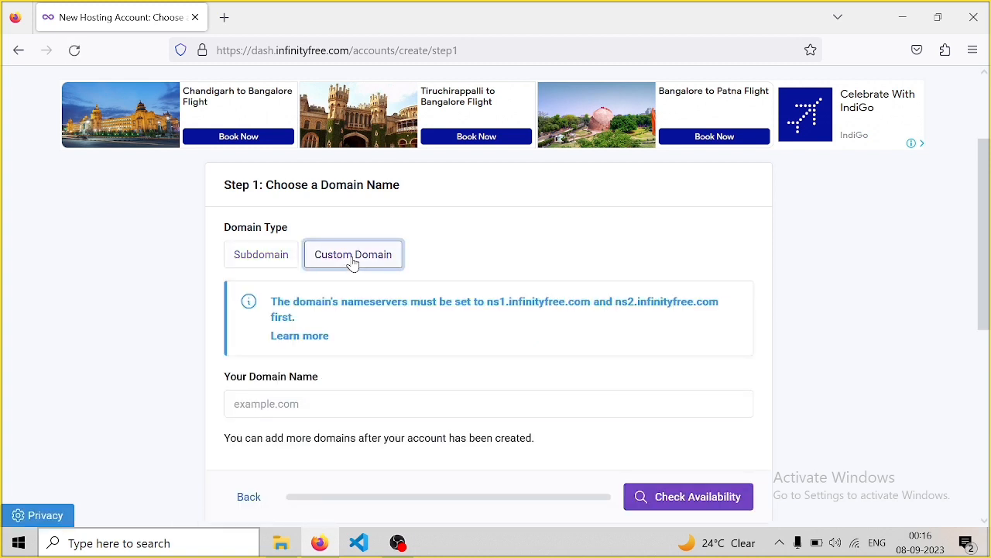
pyautogui.click(281, 255)
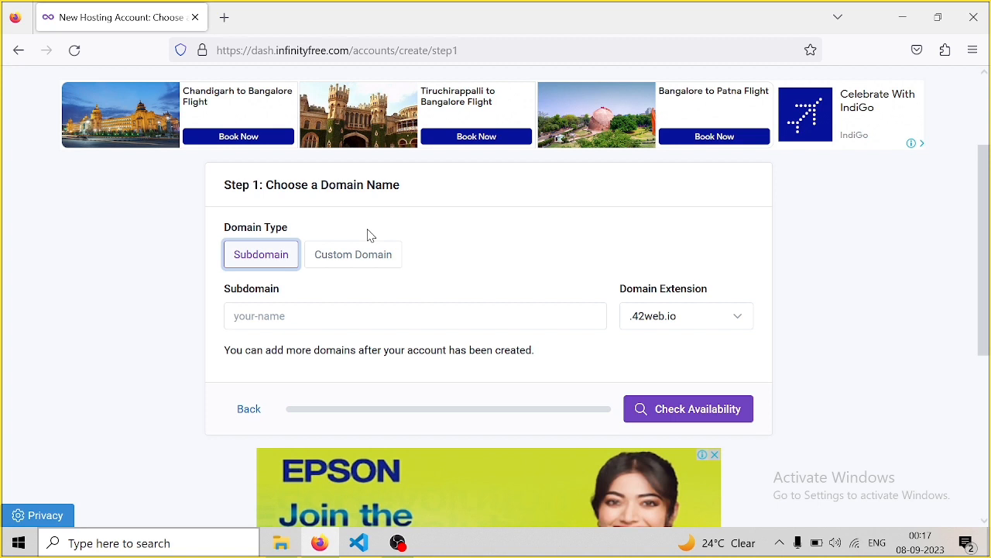
pyautogui.click(261, 264)
# Enter subdomain webwiztutorial with the .rf.gd extension and check its availability
pyautogui.click(251, 314)
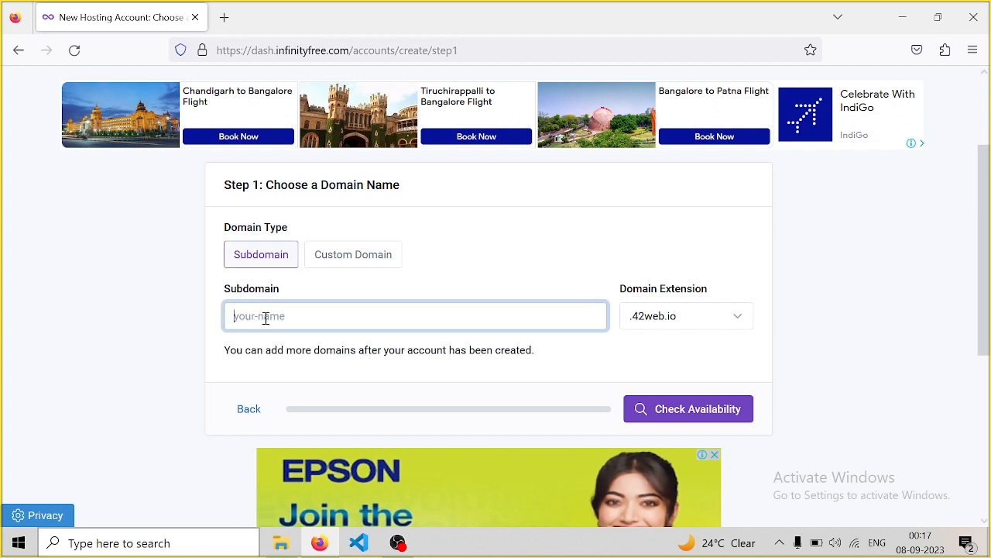
pyautogui.write('w')
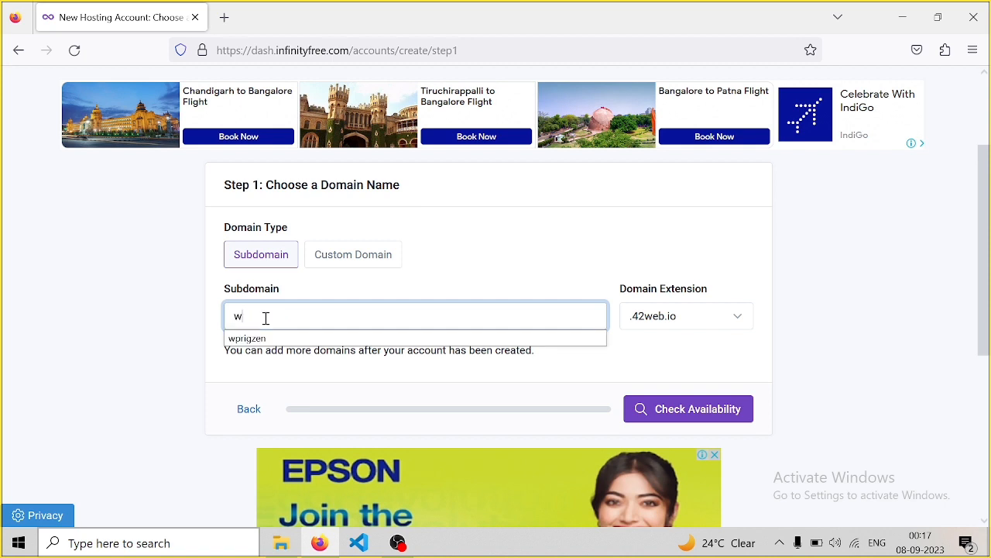
pyautogui.write('ebwiztutor')
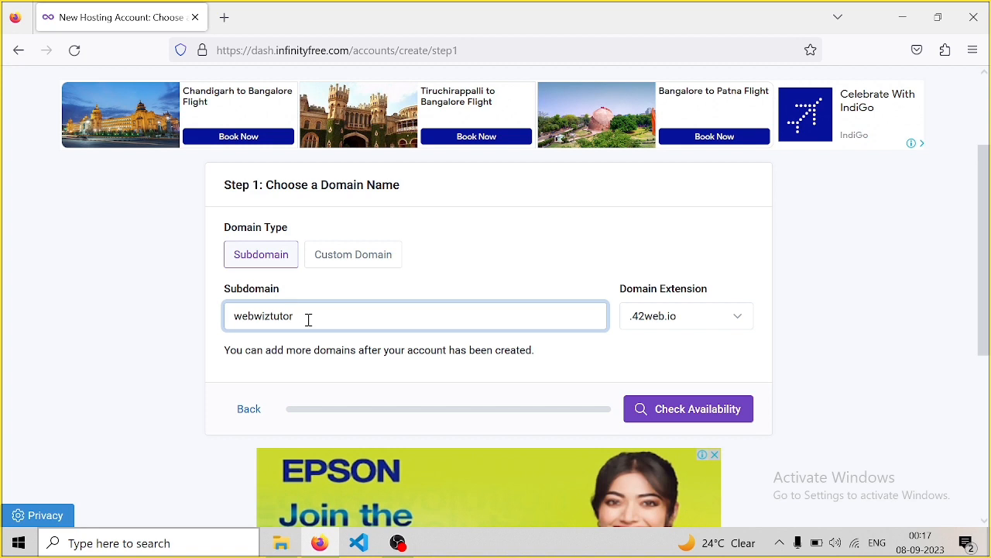
pyautogui.write('al')
pyautogui.click(741, 318)
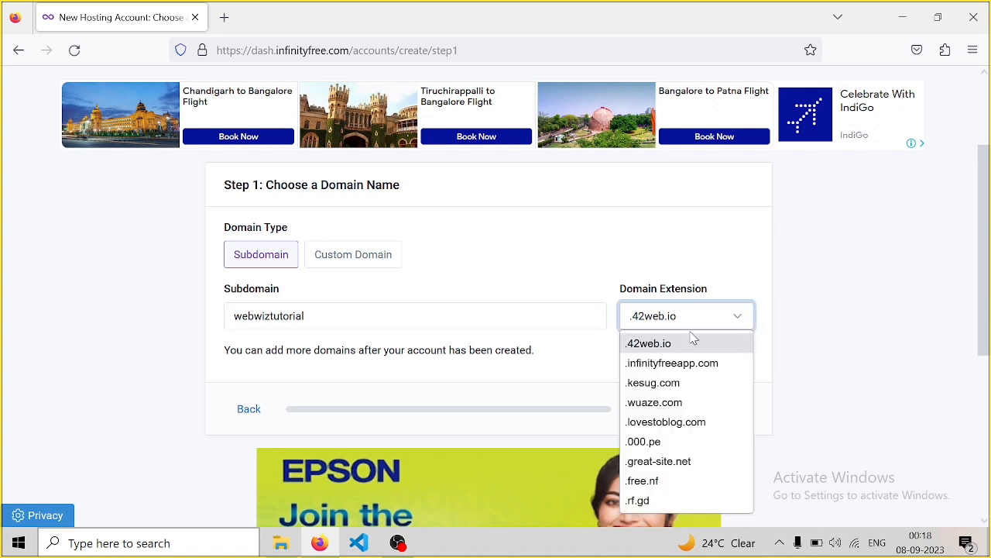
pyautogui.click(639, 502)
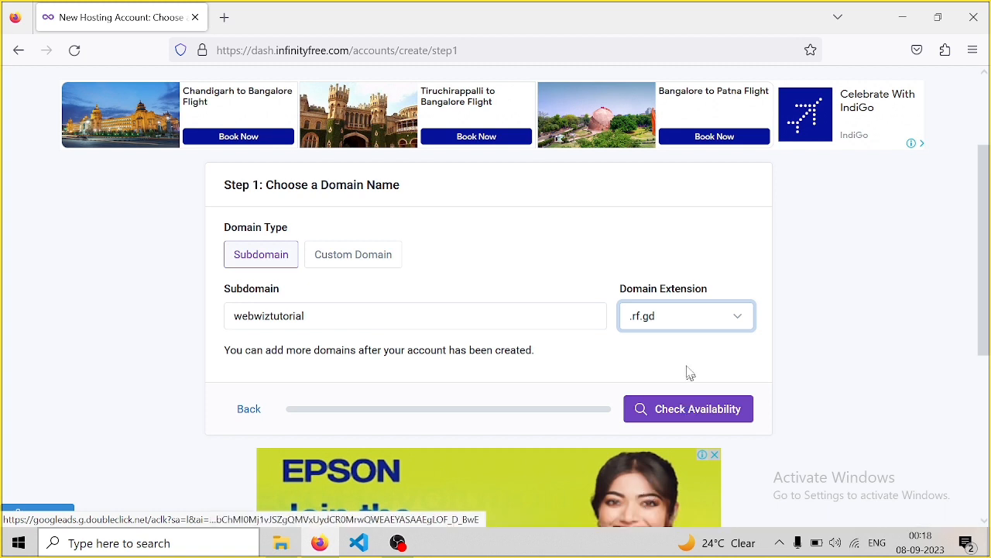
pyautogui.click(741, 318)
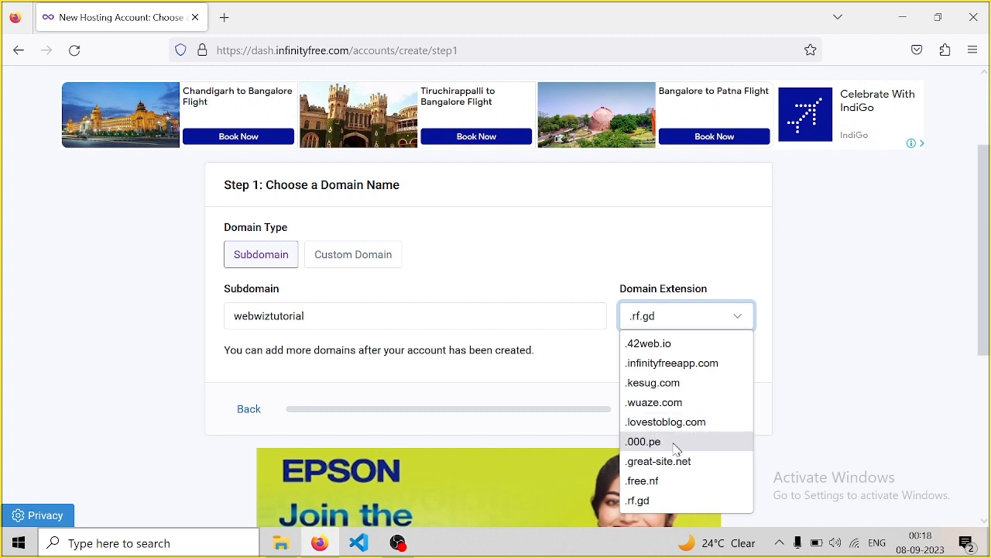
pyautogui.click(741, 314)
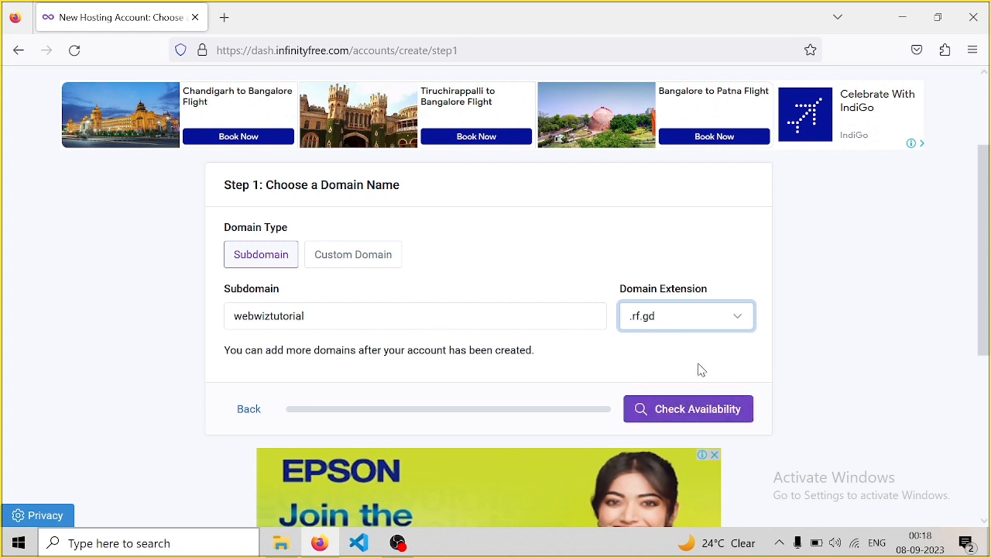
pyautogui.click(689, 411)
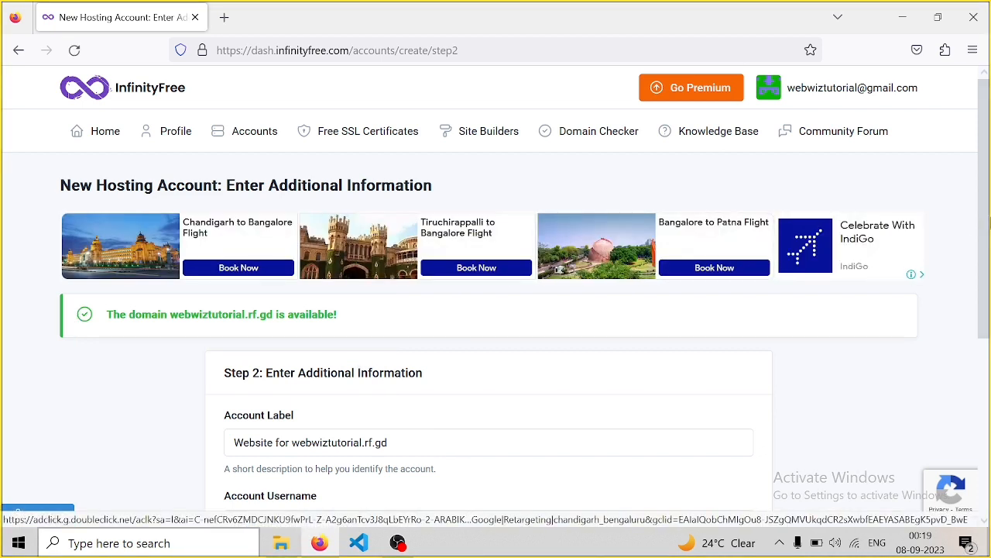
# Set an account password for webwiztutorial.rf.gd and submit Create Account
pyautogui.moveTo(985, 186); pyautogui.dragTo(988, 374)
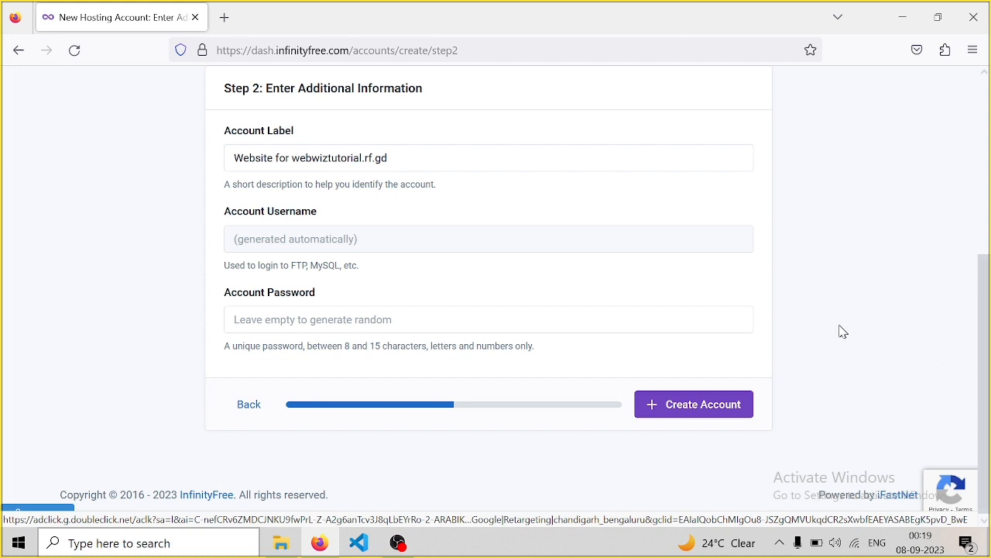
pyautogui.click(257, 318)
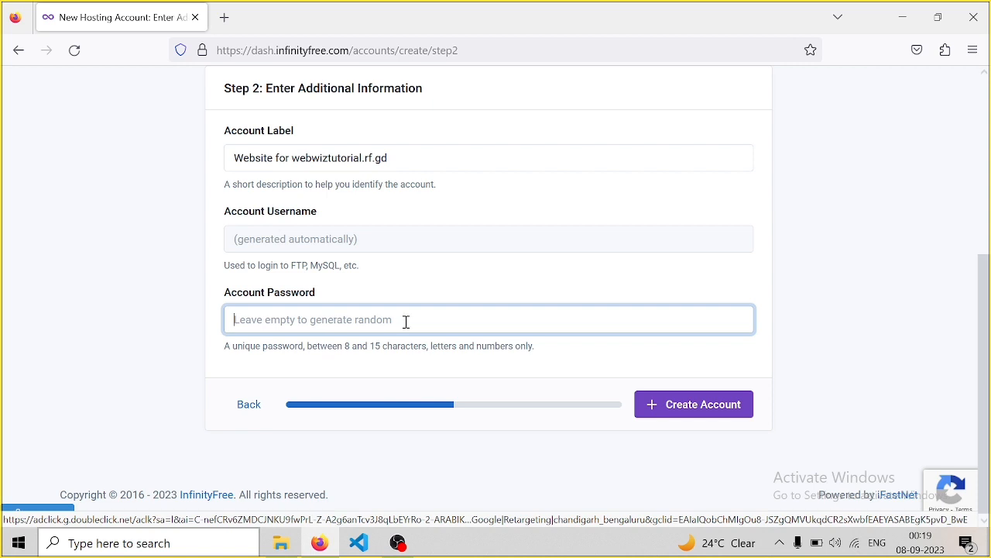
pyautogui.click(317, 333)
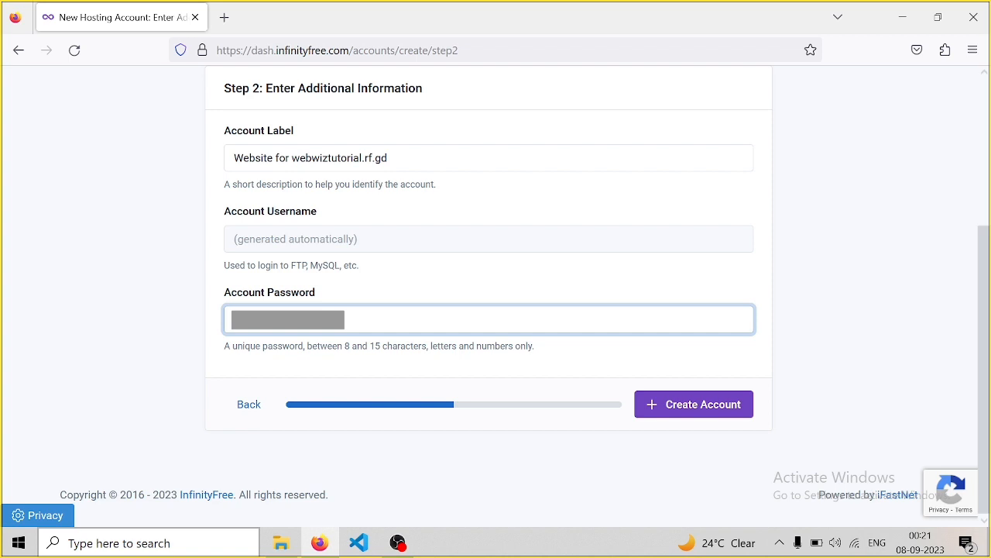
pyautogui.click(671, 398)
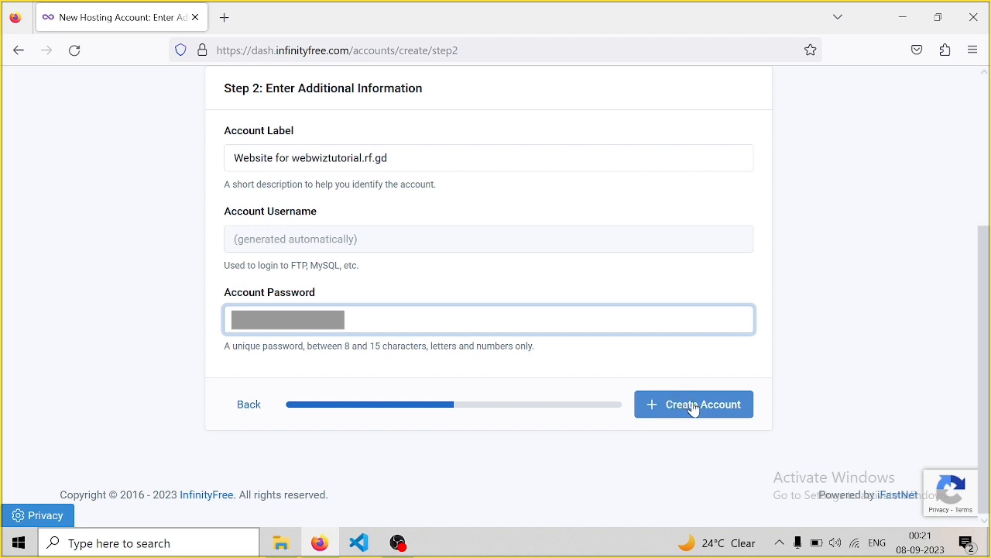
pyautogui.click(694, 409)
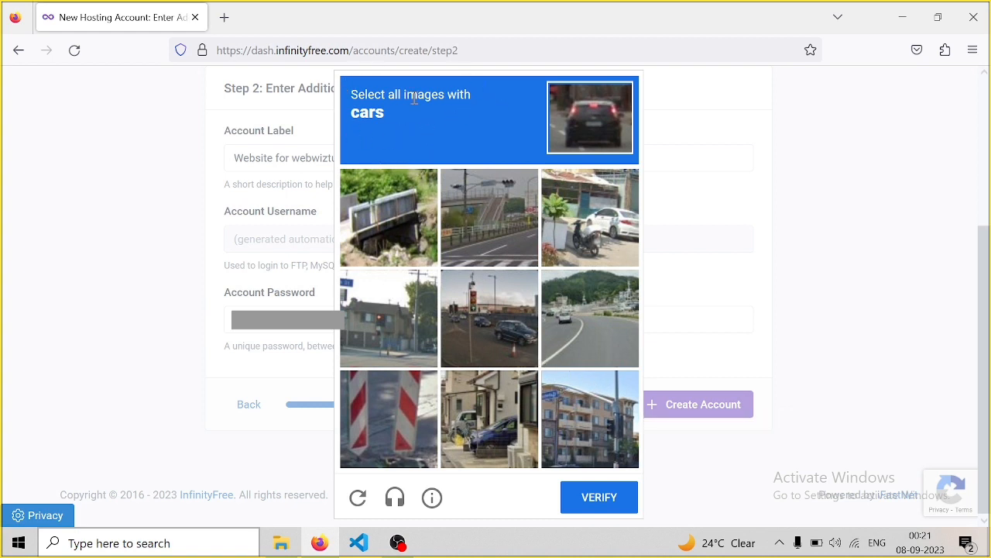
# Select the four car pictures in the reCAPTCHA and verify
pyautogui.click(591, 228)
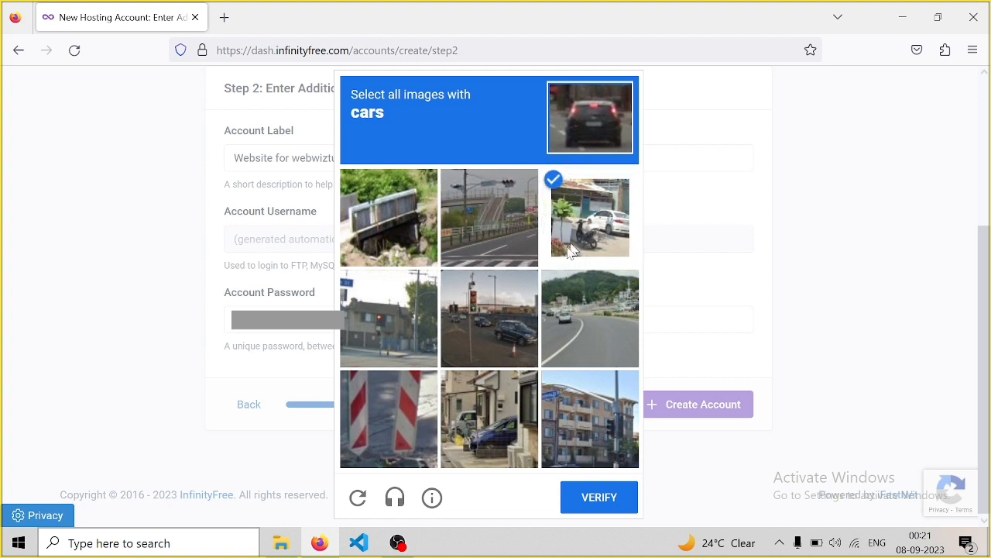
pyautogui.click(492, 321)
pyautogui.click(575, 325)
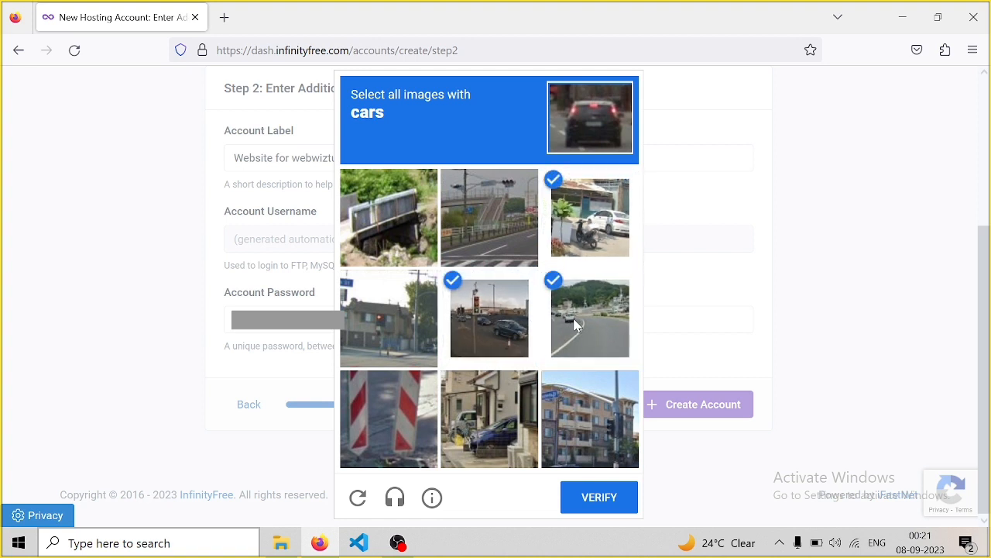
pyautogui.click(504, 434)
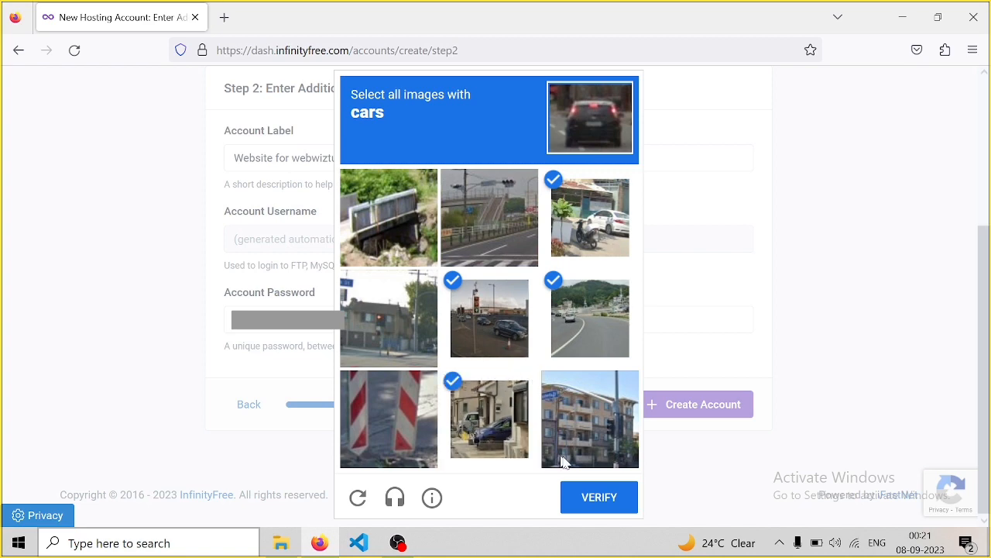
pyautogui.click(607, 499)
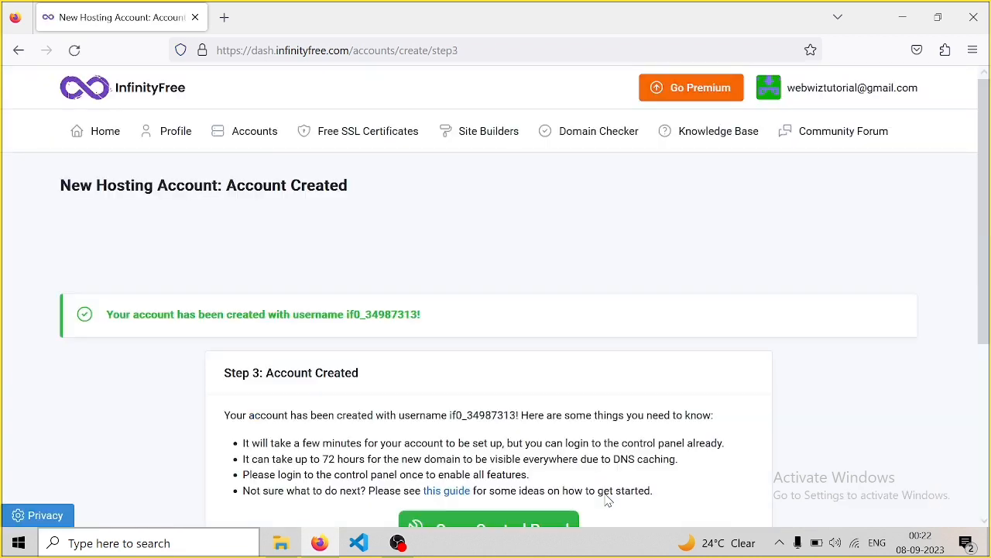
# Finish the Account Created page and open the webwiztutorial.rf.gd account's control panel
pyautogui.moveTo(985, 167); pyautogui.dragTo(987, 229)
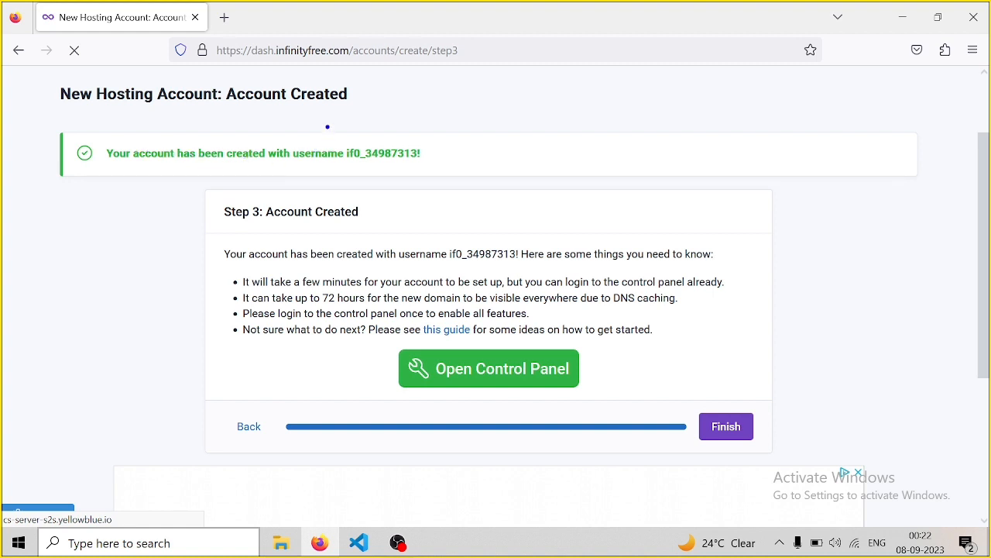
pyautogui.moveTo(328, 126)
pyautogui.mouseDown()
pyautogui.moveTo(337, 168)
pyautogui.moveTo(434, 183)
pyautogui.moveTo(457, 184)
pyautogui.moveTo(465, 172)
pyautogui.moveTo(569, 219)
pyautogui.mouseUp()
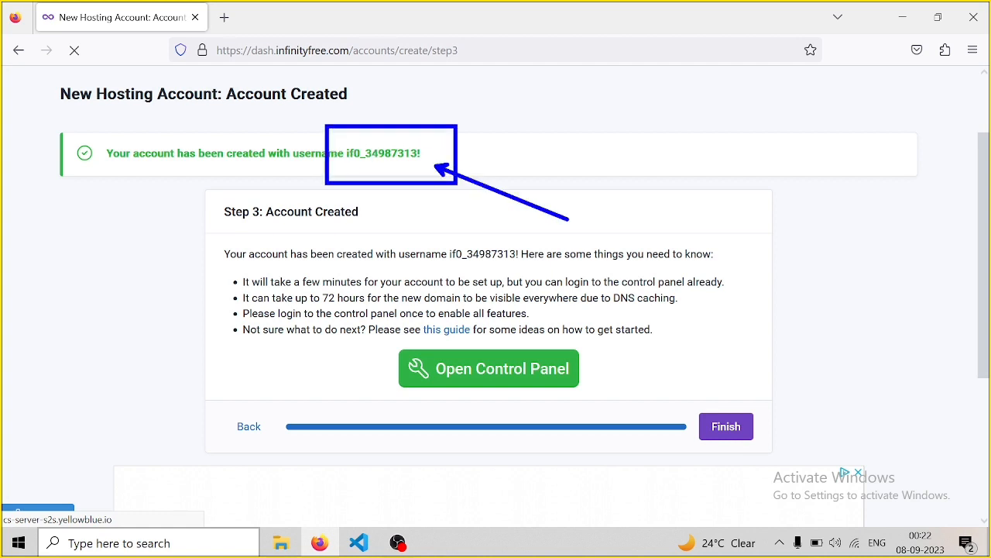
pyautogui.press('Escape')
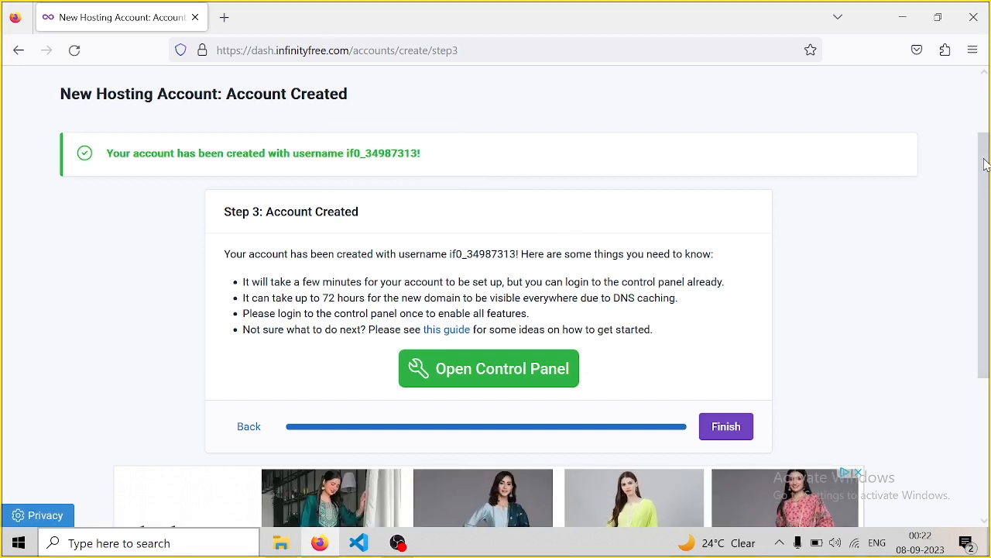
pyautogui.moveTo(986, 165); pyautogui.dragTo(989, 211)
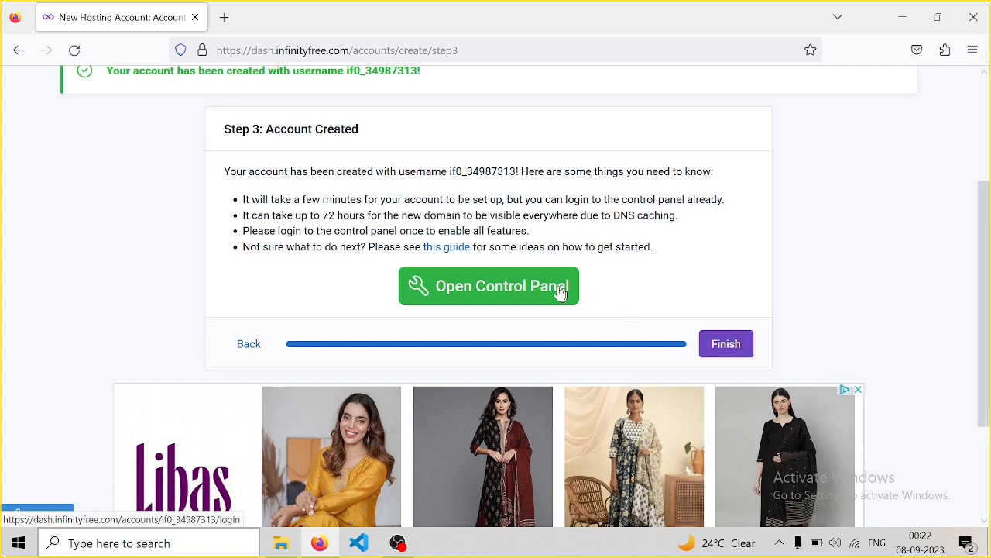
pyautogui.click(475, 293)
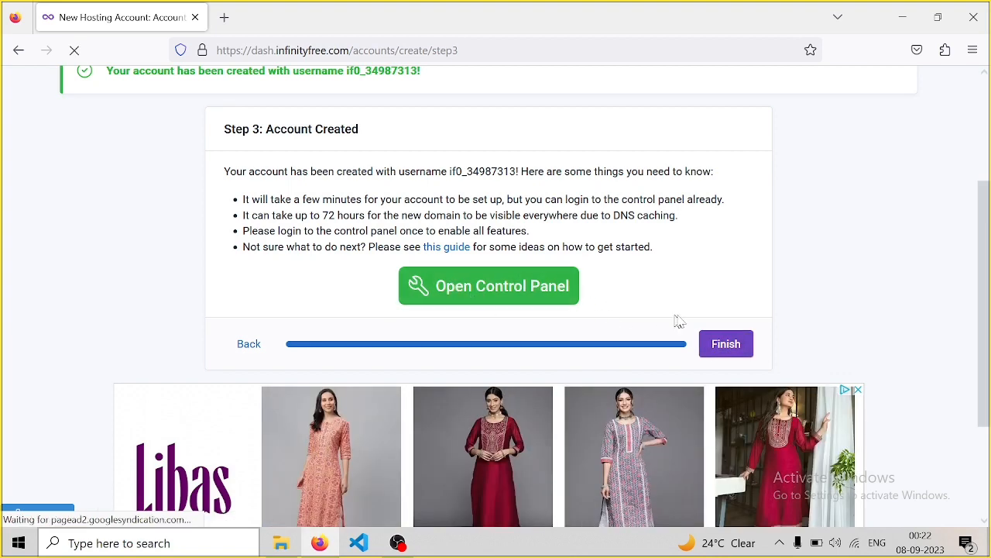
pyautogui.click(728, 346)
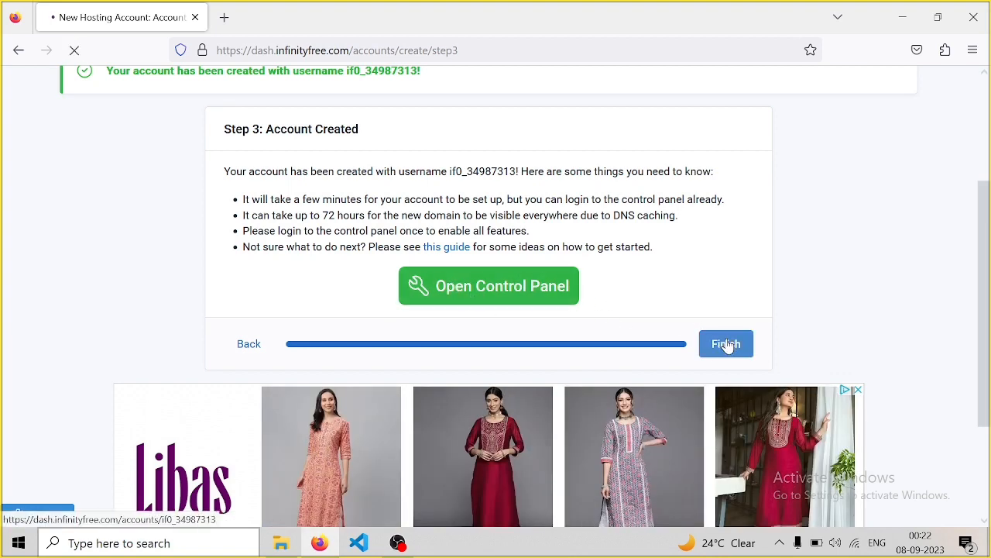
pyautogui.click(423, 411)
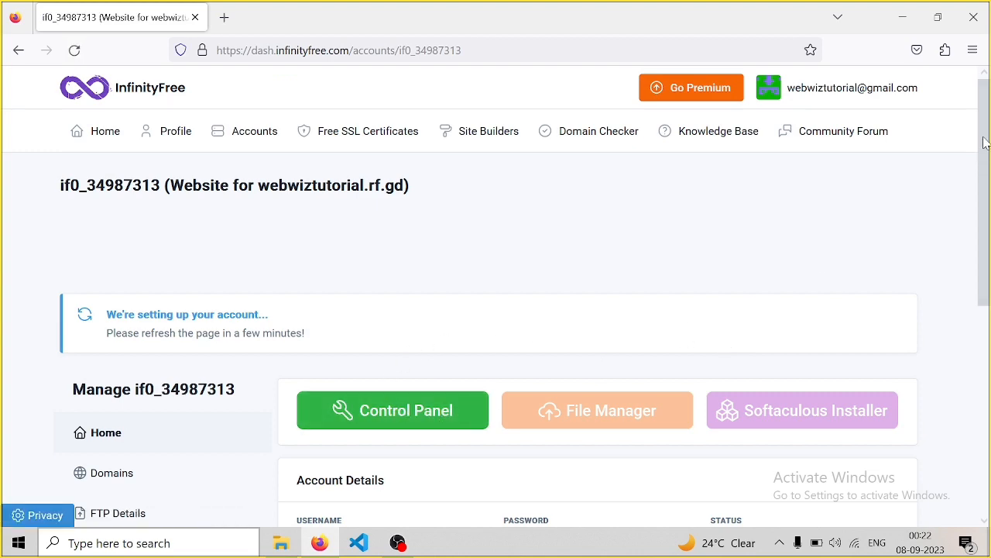
# Confirm webwiztutorial.rf.gd is listed under Domains, then launch the Control Panel from the account overview
pyautogui.scroll(-3, 984, 232)
pyautogui.scroll(-1, 985, 254)
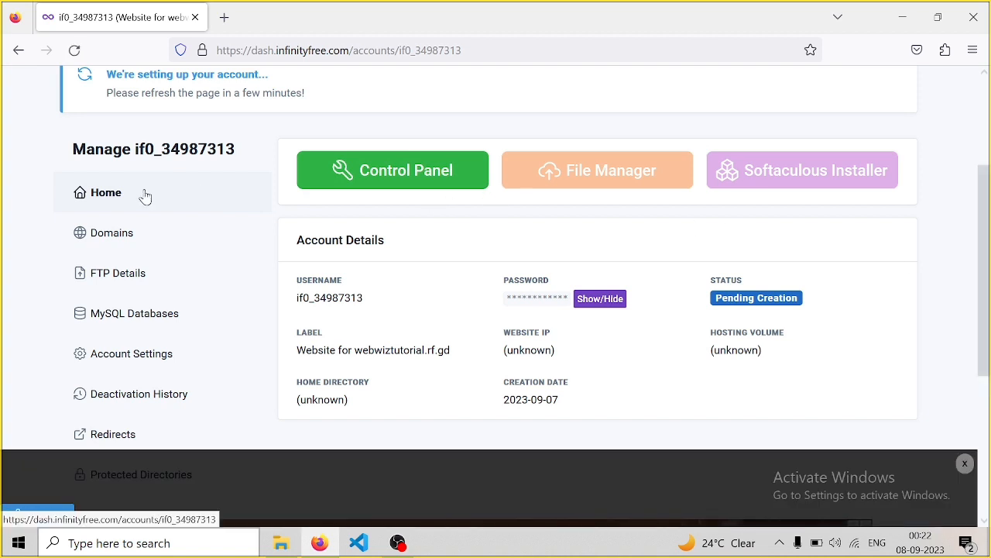
pyautogui.click(115, 240)
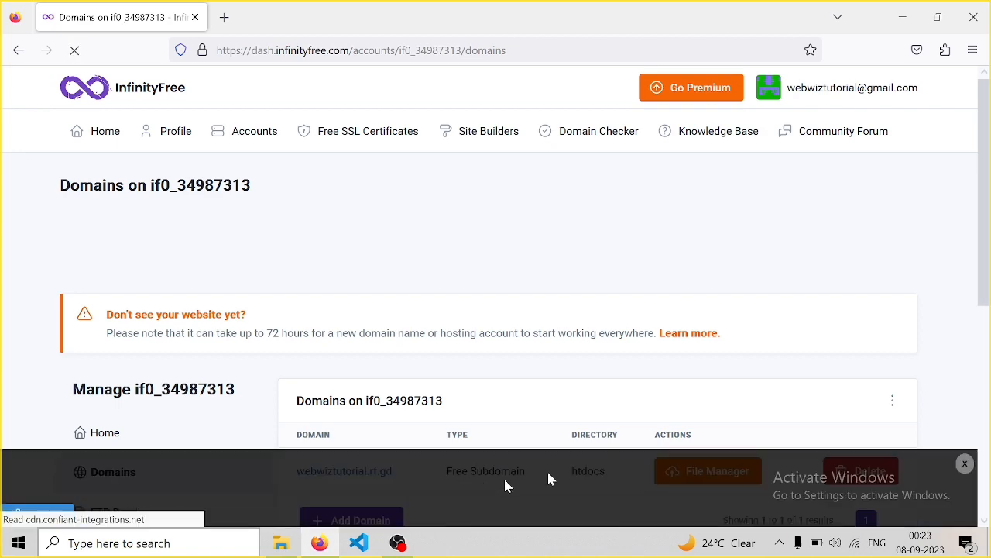
pyautogui.scroll(-5, 986, 240)
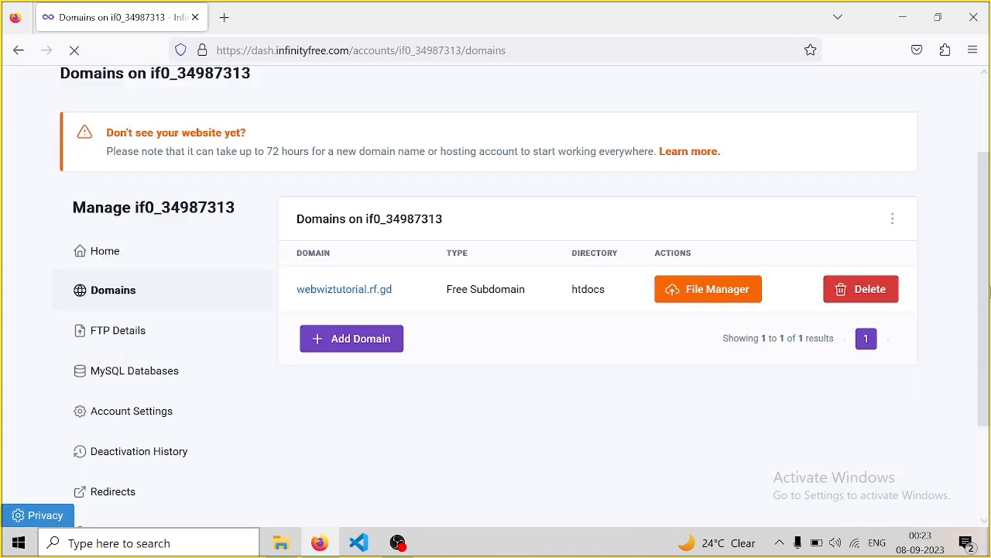
pyautogui.moveTo(989, 338); pyautogui.dragTo(989, 244)
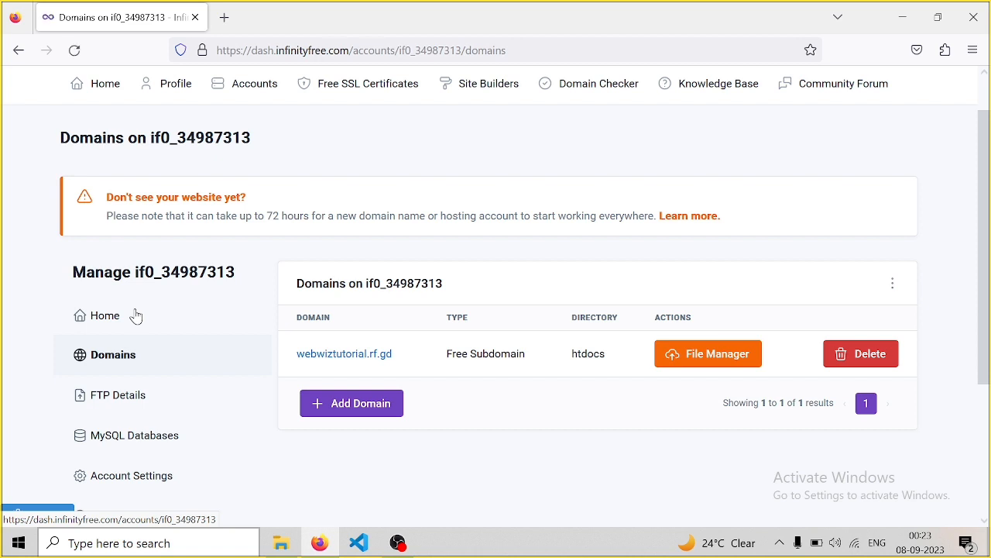
pyautogui.click(137, 316)
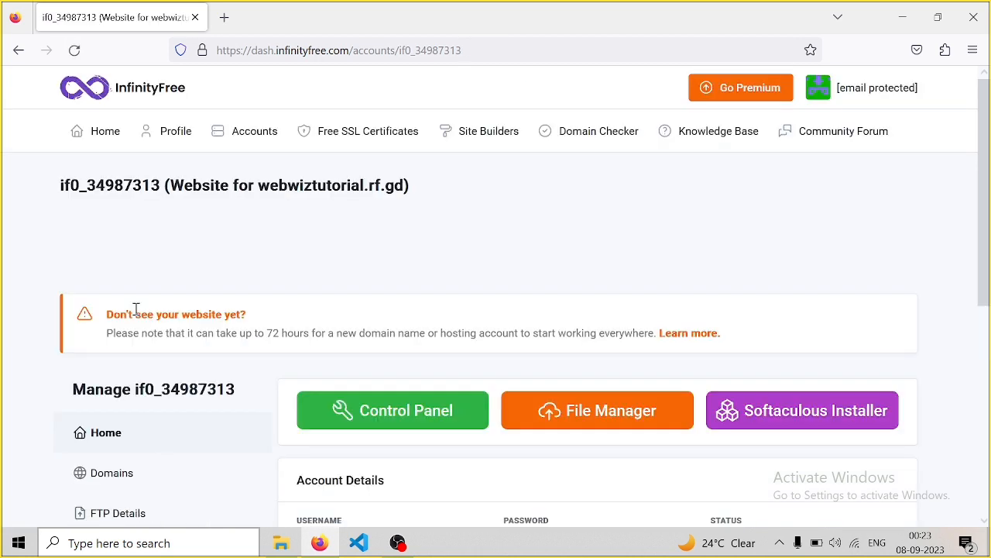
pyautogui.click(384, 413)
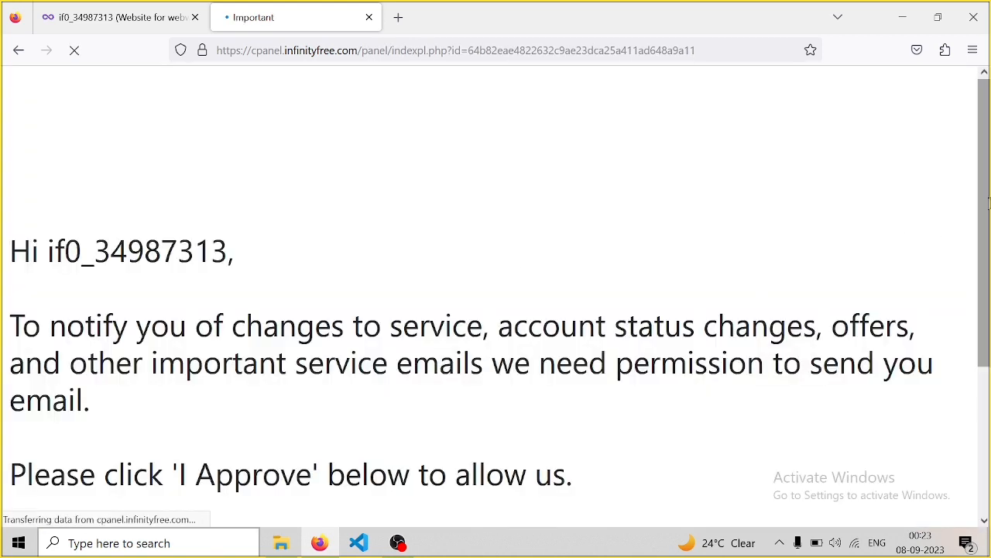
# Decline the service email permission notice with I Disapprove so the control panel loads
pyautogui.moveTo(985, 141); pyautogui.dragTo(987, 306)
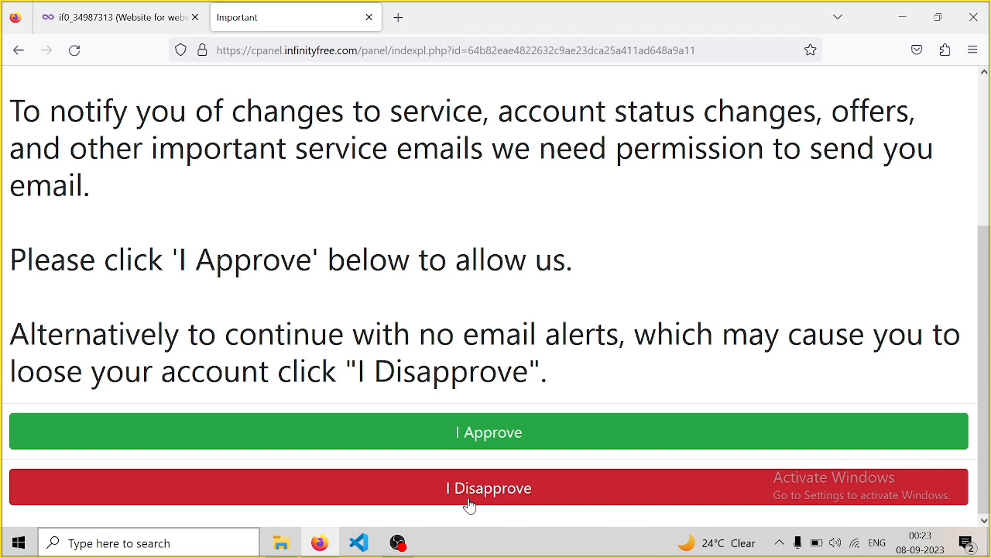
pyautogui.click(499, 489)
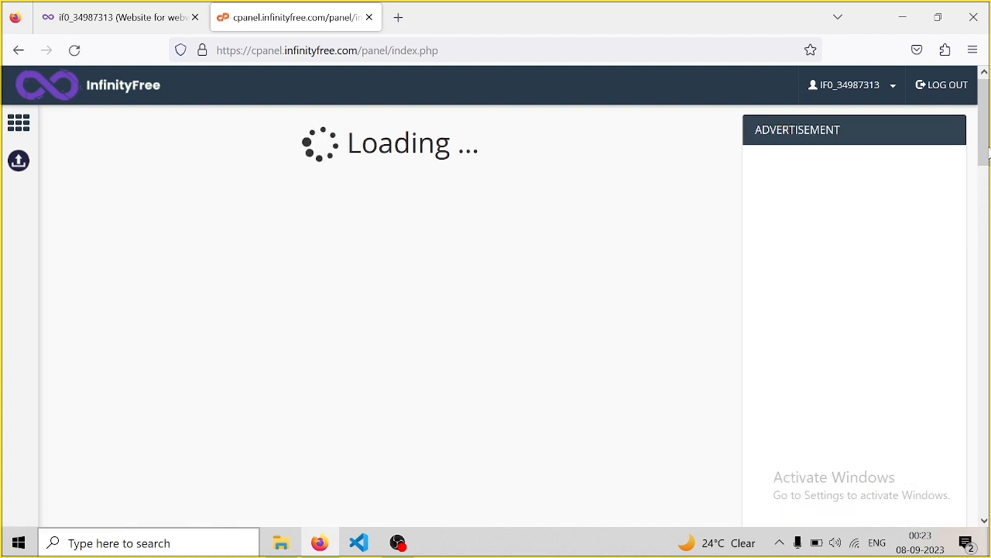
# Find the Software section of the control panel and launch the Softaculous Apps Installer
pyautogui.moveTo(982, 118); pyautogui.dragTo(987, 189)
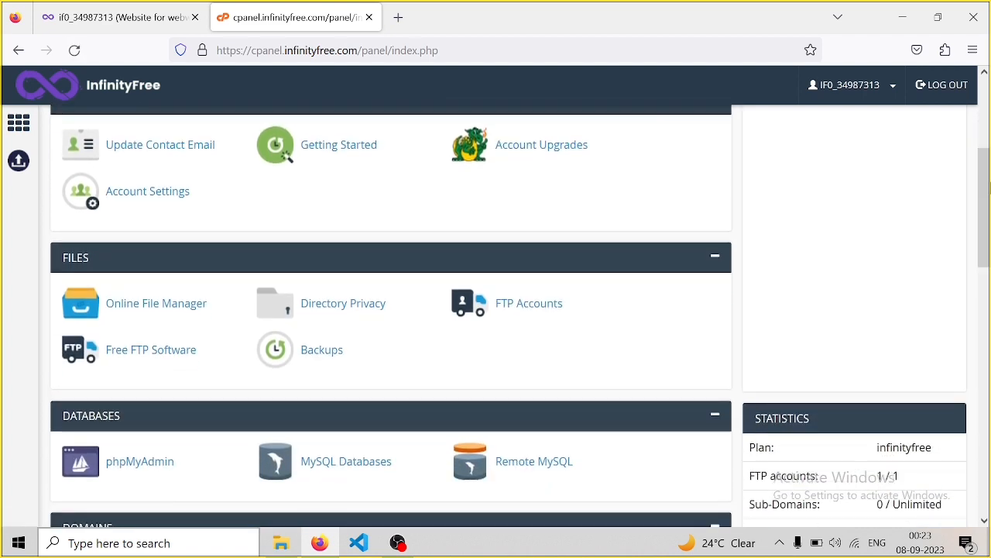
pyautogui.moveTo(986, 184); pyautogui.dragTo(989, 305)
pyautogui.scroll(-3, 391, 310)
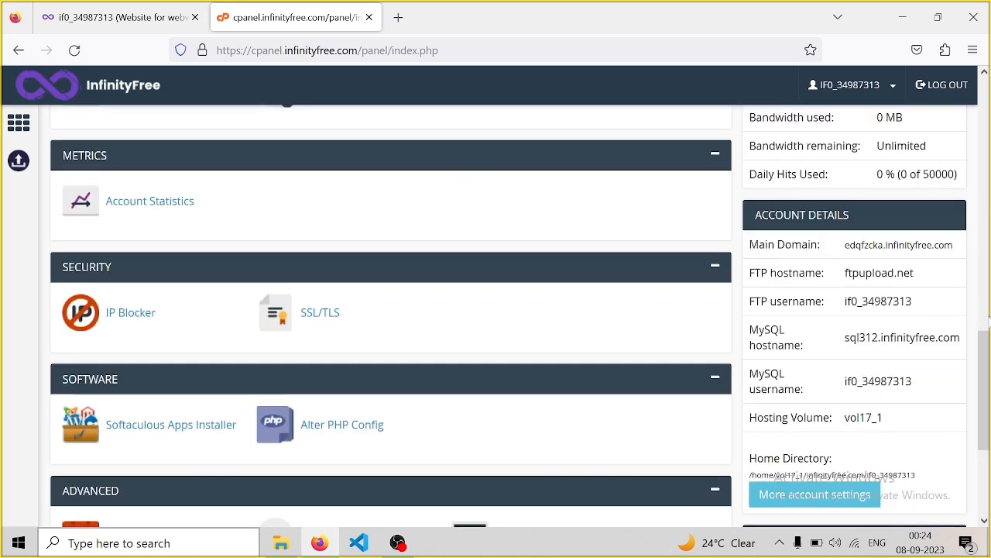
pyautogui.moveTo(986, 348); pyautogui.dragTo(987, 388)
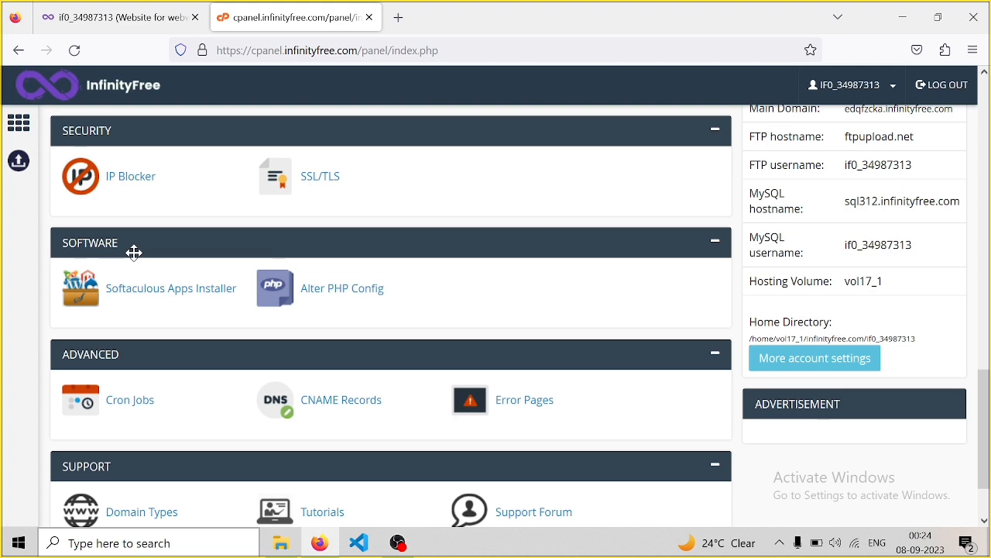
pyautogui.hotkey('ctrl', '1')
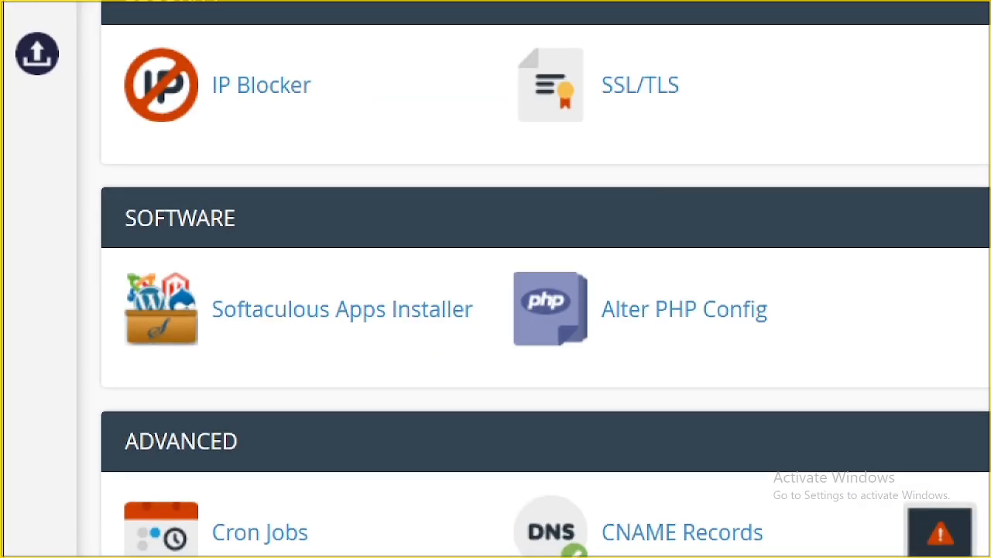
pyautogui.click(4, 259)
pyautogui.moveTo(156, 280); pyautogui.dragTo(489, 362)
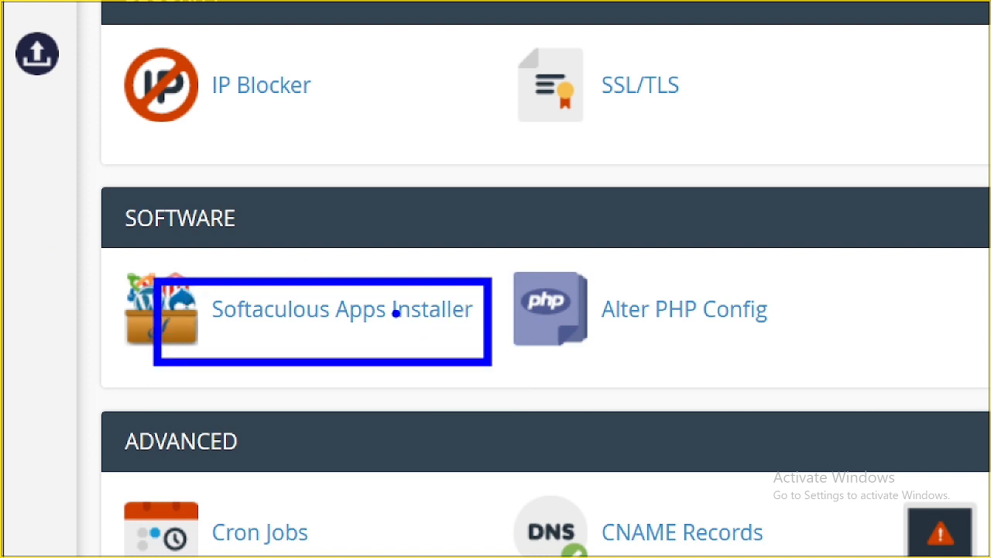
pyautogui.press('Escape')
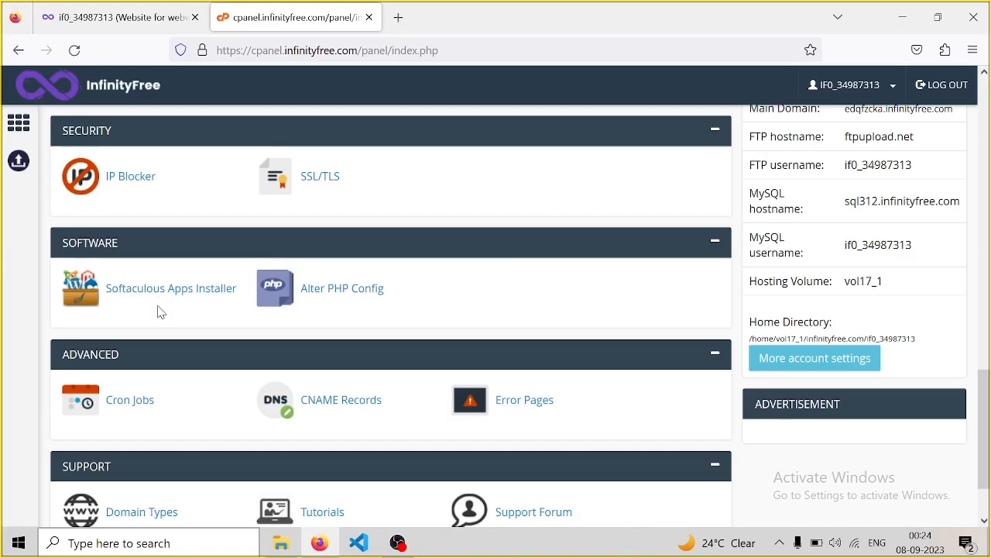
pyautogui.click(140, 293)
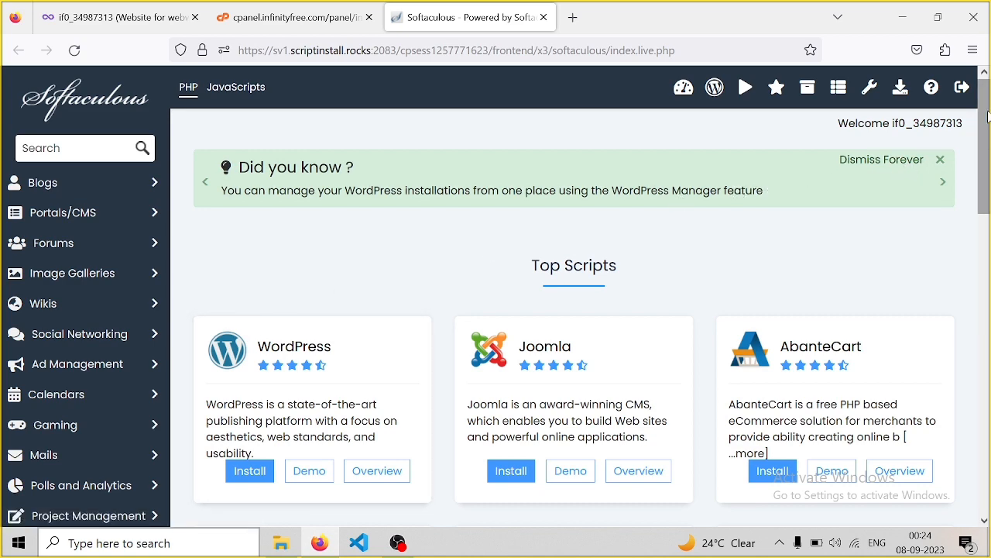
# Open WordPress Management from the Softaculous toolbar, which shows no WordPress installations yet
pyautogui.scroll(-2, 987, 115)
pyautogui.scroll(2, 986, 114)
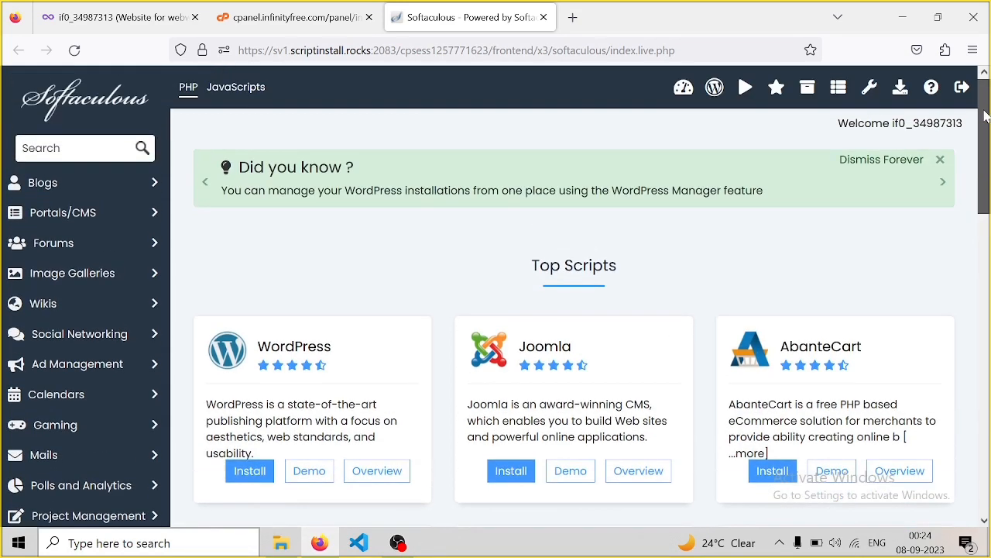
pyautogui.scroll(-2, 985, 114)
pyautogui.scroll(2, 986, 115)
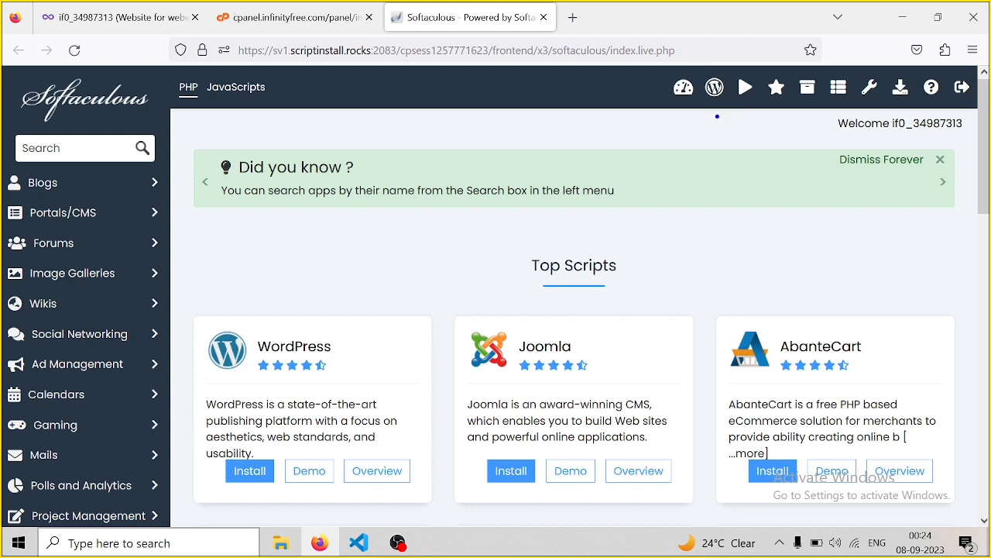
pyautogui.moveTo(694, 55)
pyautogui.mouseDown()
pyautogui.moveTo(716, 111)
pyautogui.moveTo(740, 121)
pyautogui.mouseUp()
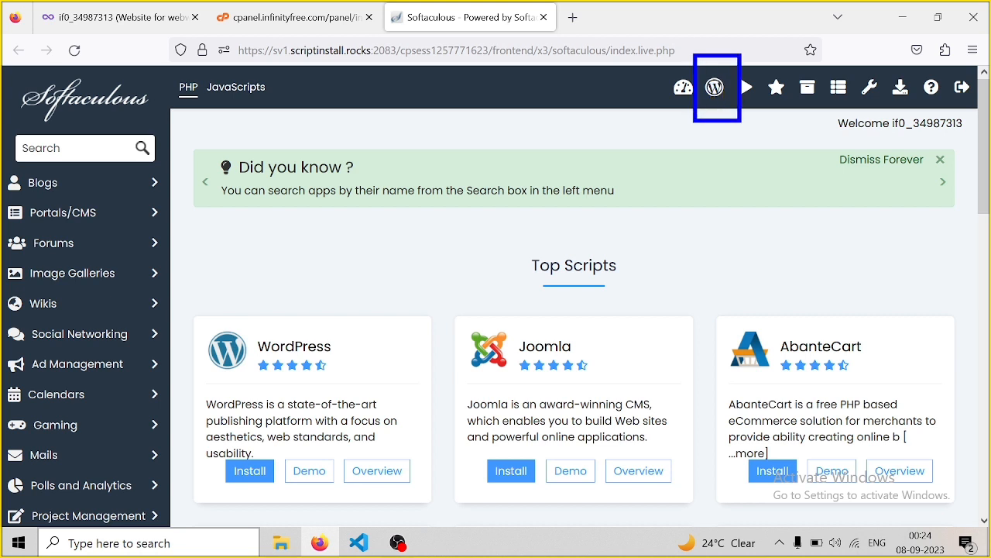
pyautogui.click(715, 87)
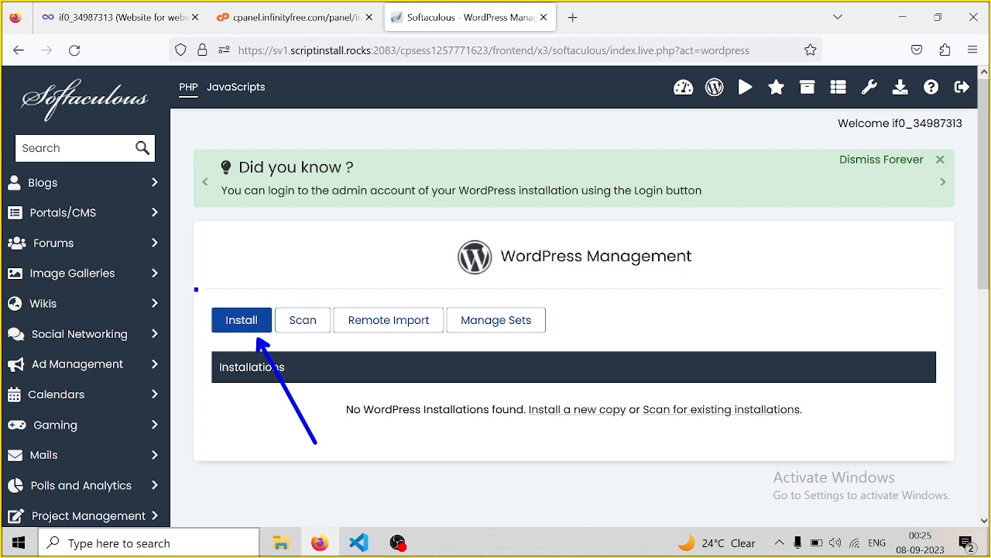
pyautogui.click(243, 330)
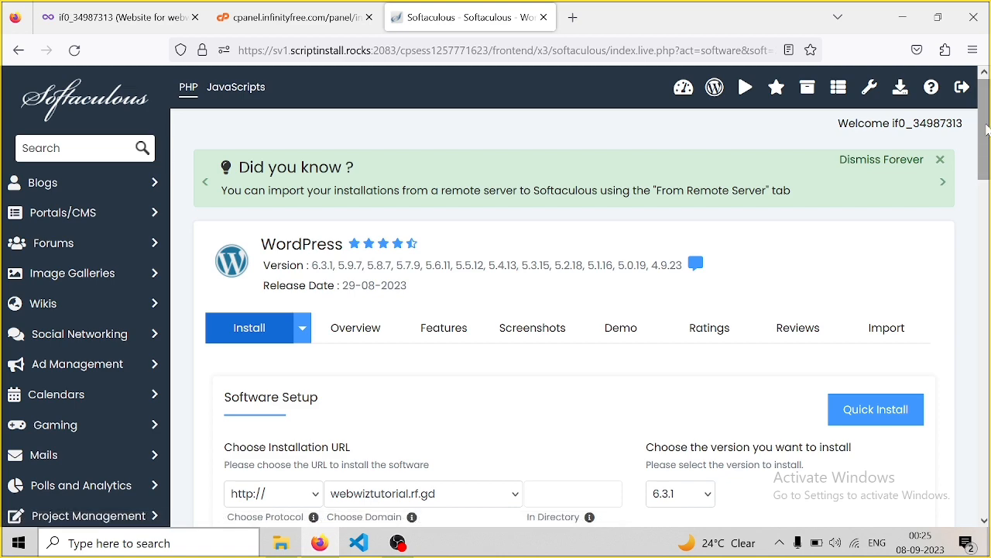
pyautogui.moveTo(986, 151); pyautogui.dragTo(986, 257)
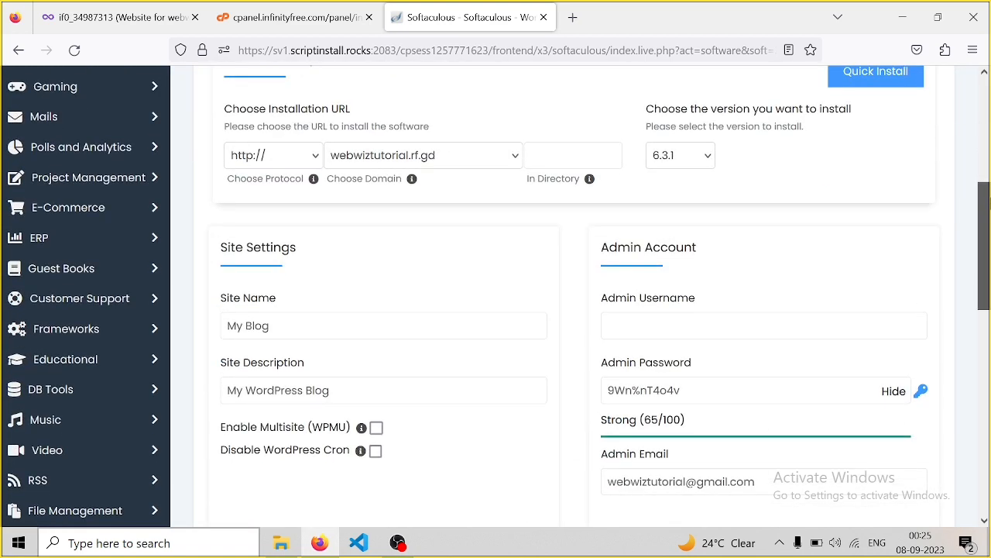
pyautogui.moveTo(990, 203); pyautogui.dragTo(990, 198)
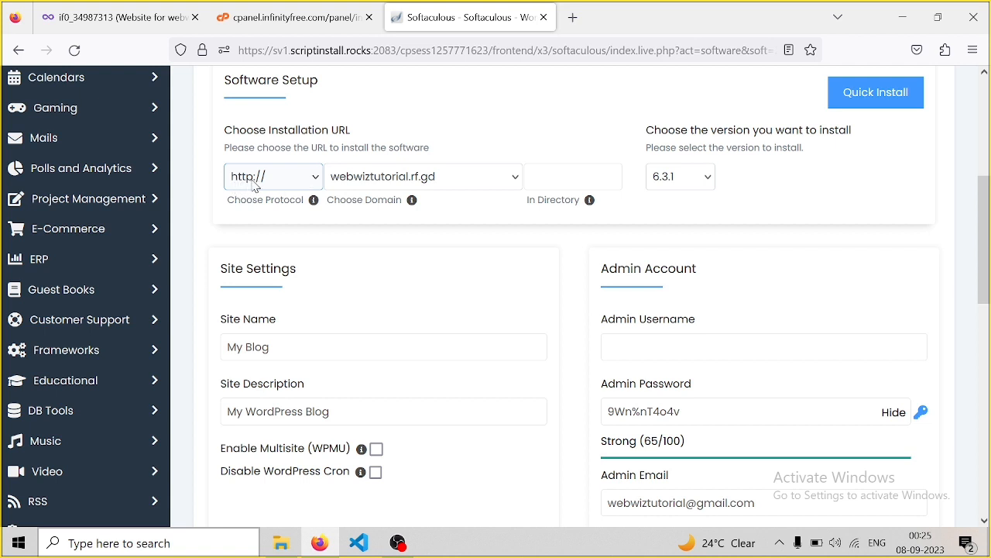
pyautogui.click(300, 178)
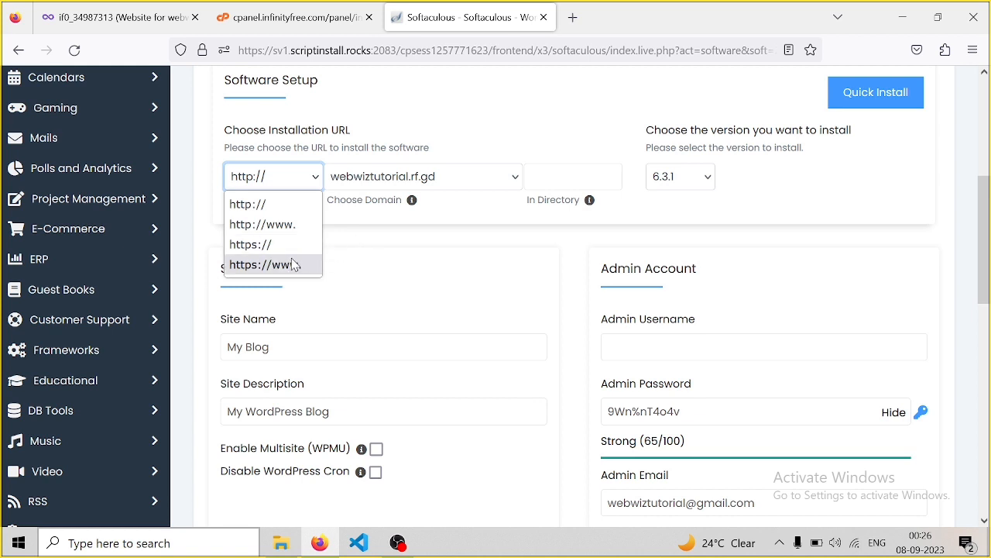
pyautogui.click(269, 186)
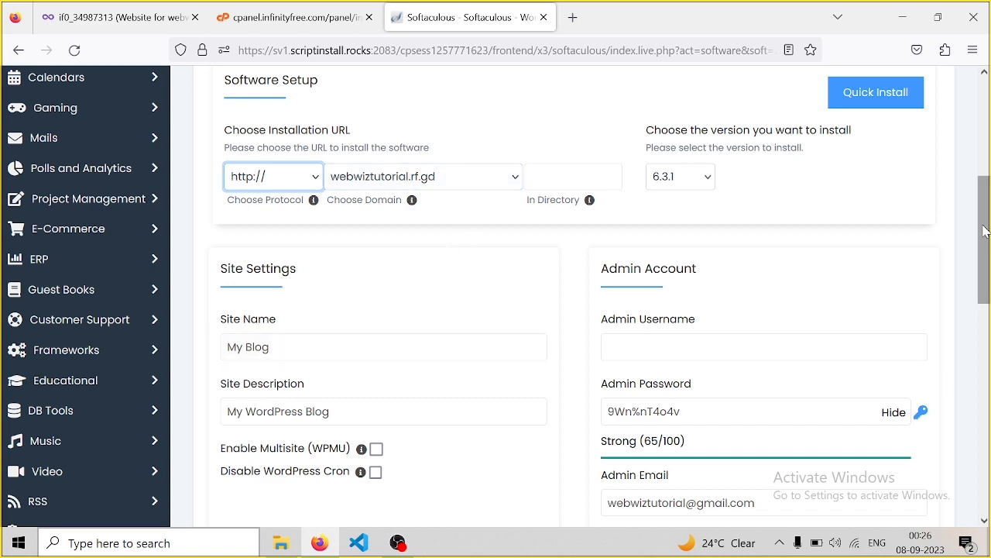
pyautogui.moveTo(983, 227); pyautogui.dragTo(987, 292)
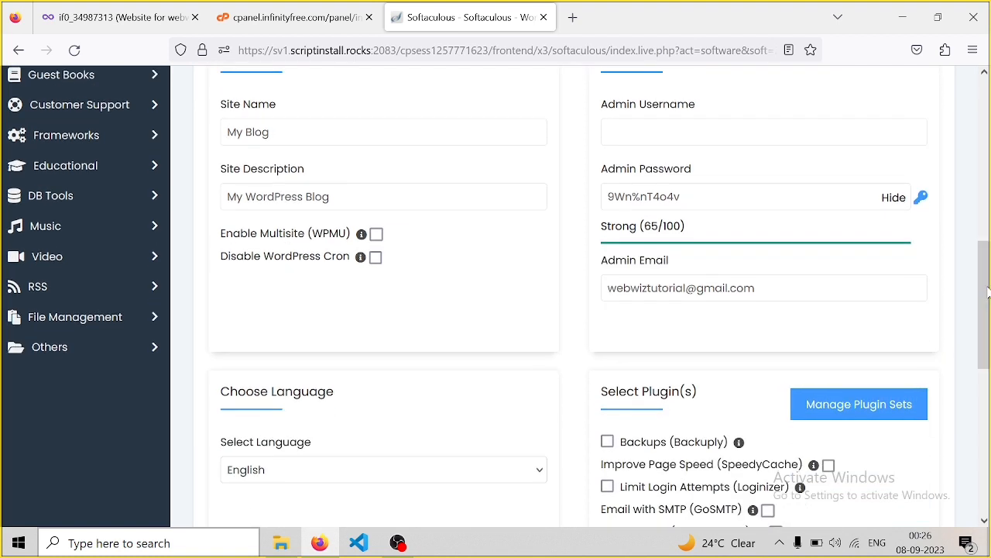
# Replace the default site name My Blog with 'Webwiz Tutorial'
pyautogui.click(322, 133)
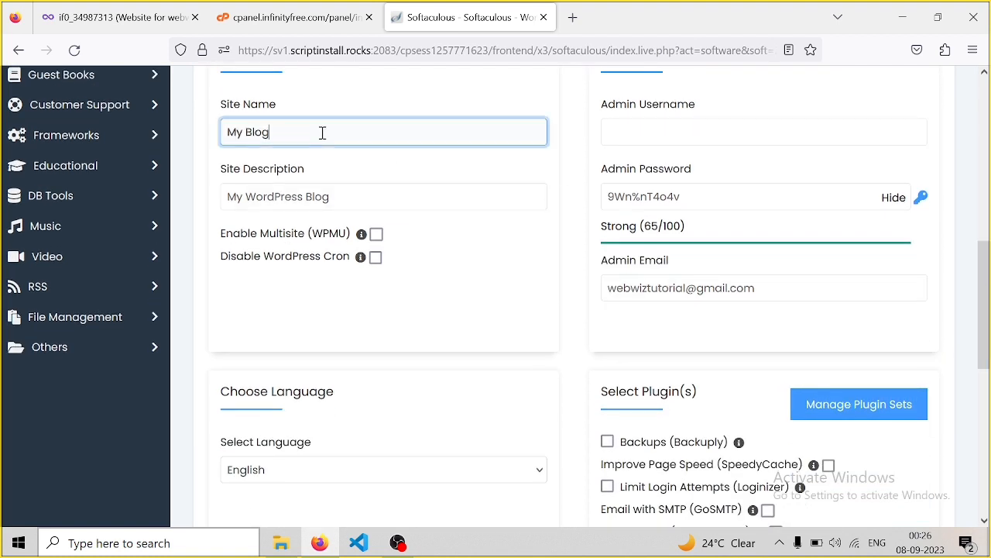
pyautogui.press('BackSpace')
pyautogui.press('BackSpace')
pyautogui.press('BackSpace')
pyautogui.press('BackSpace')
pyautogui.press('BackSpace')
pyautogui.press('BackSpace')
pyautogui.press('BackSpace')
pyautogui.write('Webwiz Tutorial')
# Change the site description from My WordPress Blog to 'Learn Wordpress free Tutorial'
pyautogui.click(263, 195)
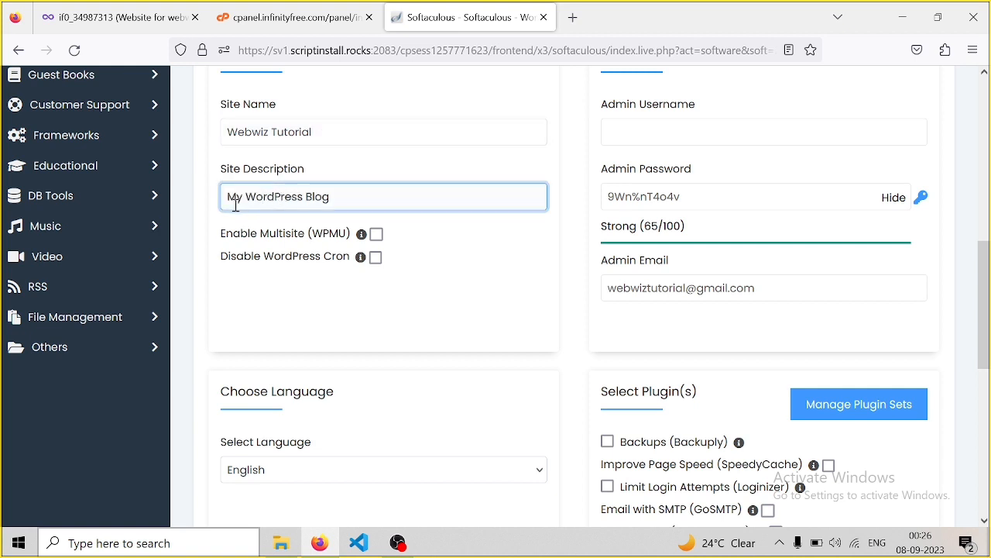
pyautogui.moveTo(334, 196); pyautogui.dragTo(229, 193)
pyautogui.press('BackSpace')
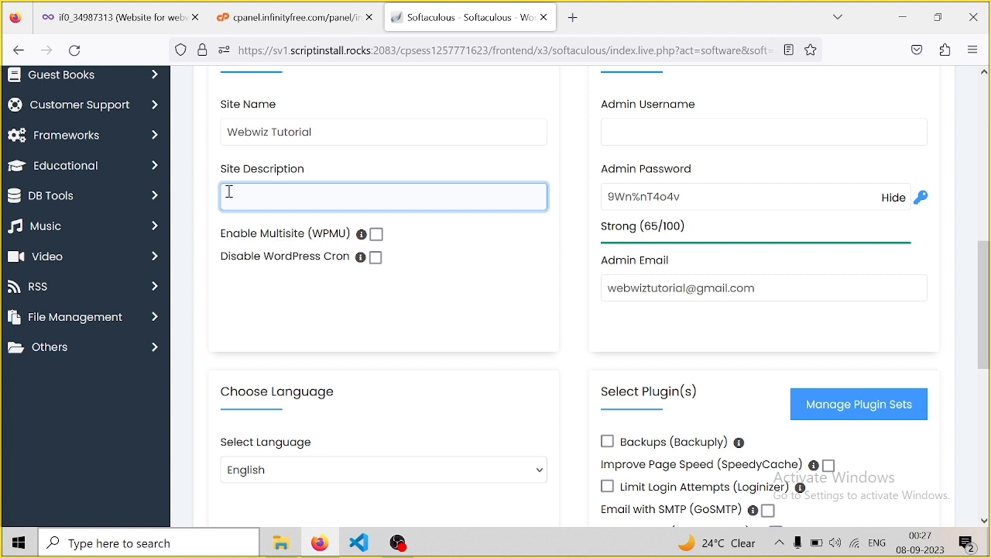
pyautogui.write('Wordpress free t')
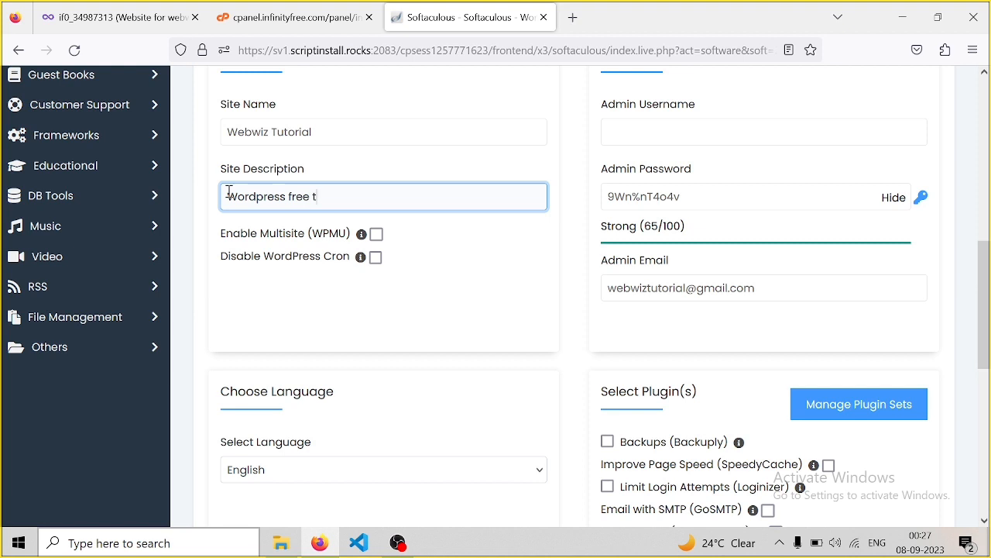
pyautogui.press('BackSpace')
pyautogui.write('Tutorial')
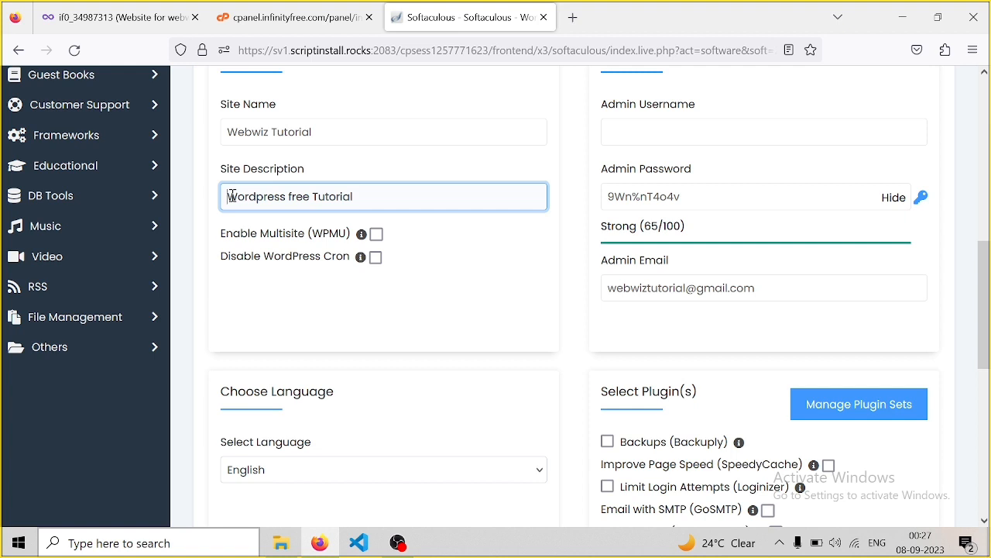
pyautogui.write('l')
pyautogui.press('BackSpace')
pyautogui.write('Lear')
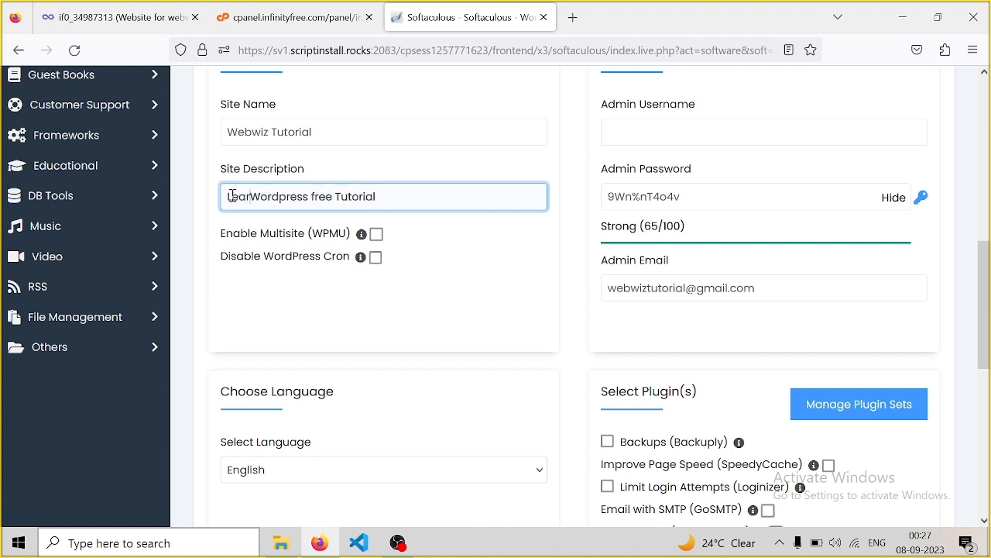
pyautogui.write('n')
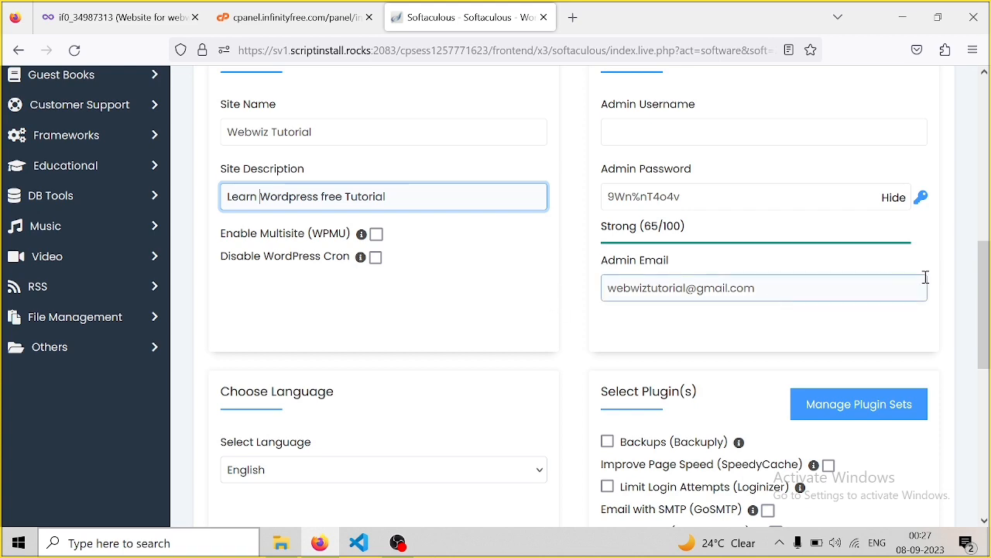
pyautogui.moveTo(987, 287); pyautogui.dragTo(988, 239)
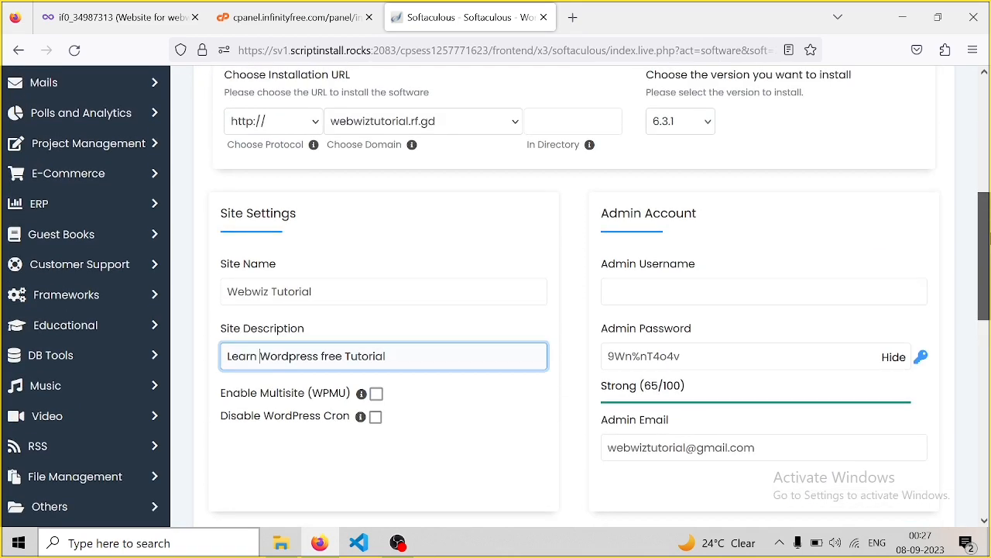
pyautogui.scroll(-1, 988, 239)
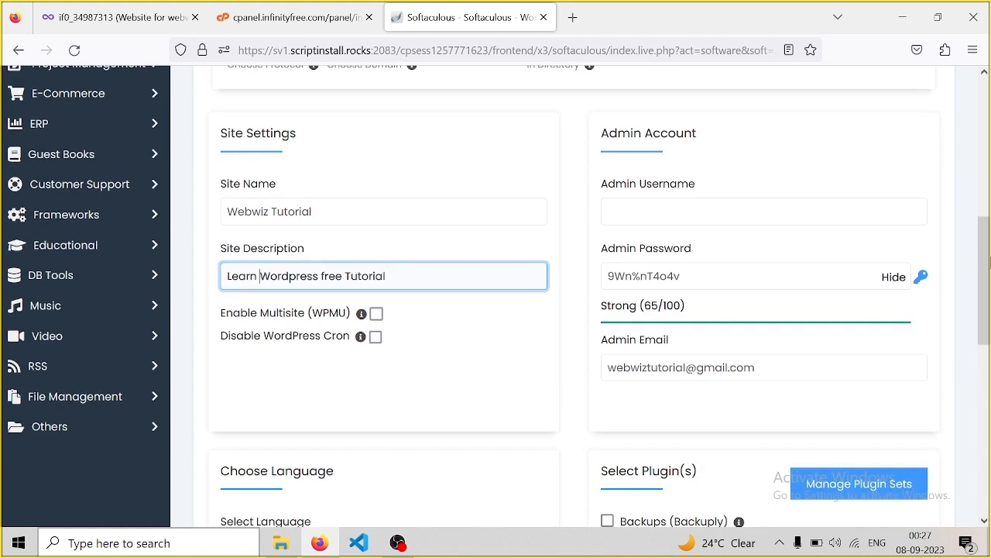
# Fill in the admin username and replace the generated admin password with your own, rated Strong (58/100)
pyautogui.click(682, 210)
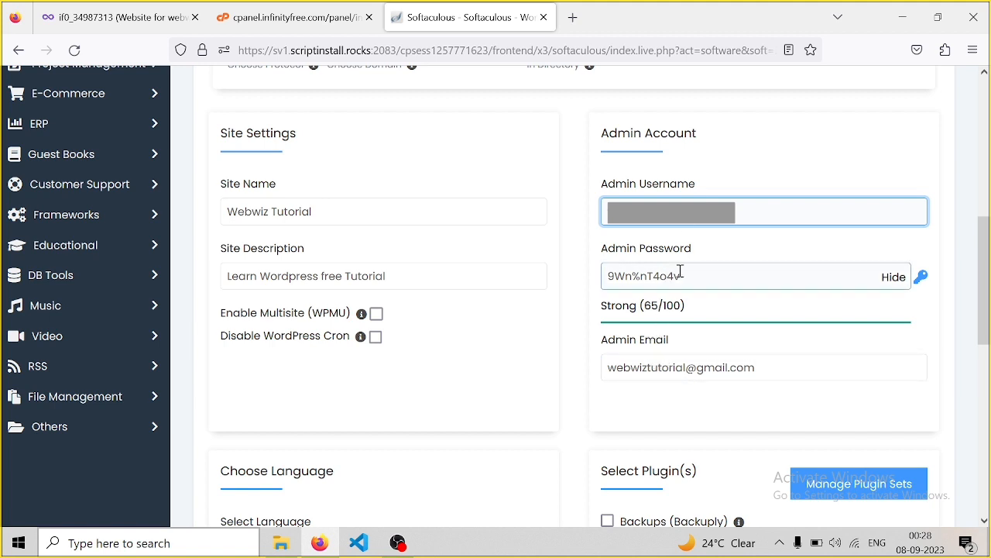
pyautogui.moveTo(681, 275); pyautogui.dragTo(604, 277)
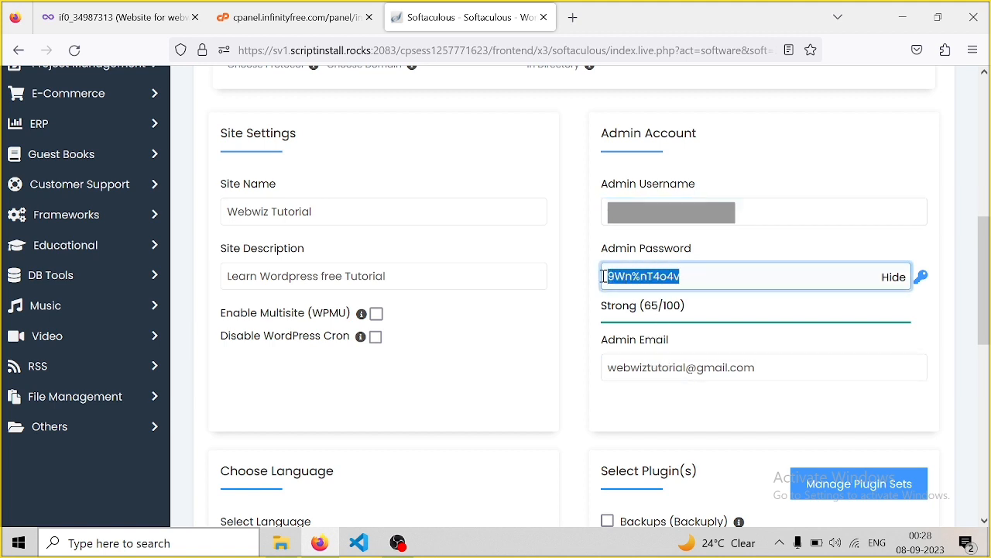
pyautogui.press('BackSpace')
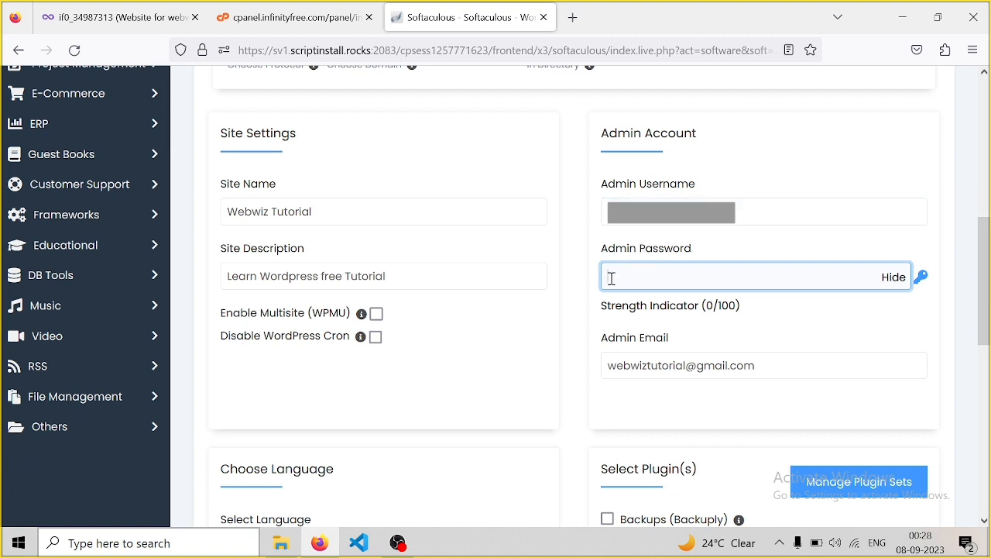
pyautogui.hotkey('ctrl', 'v')
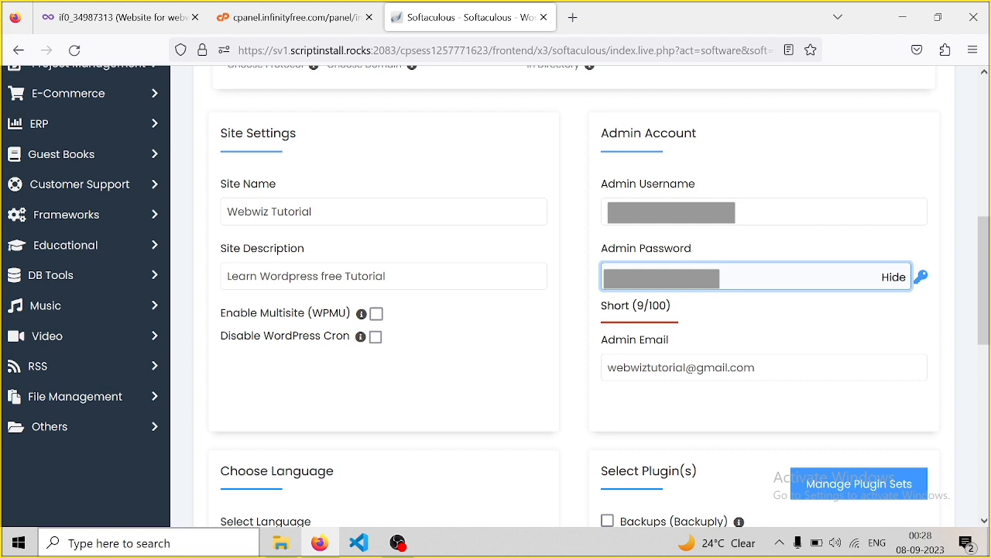
pyautogui.write('**')
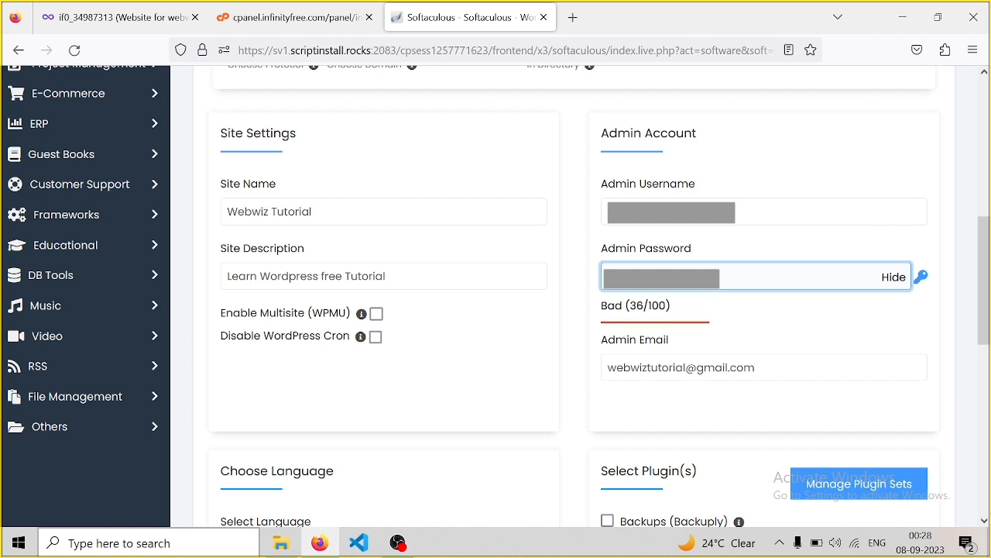
pyautogui.write('***')
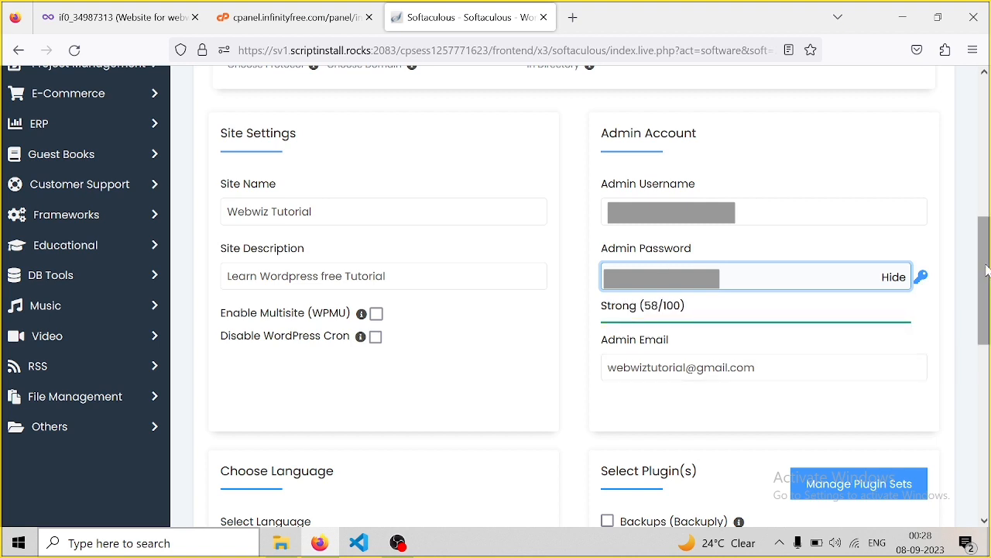
# Fill in the admin e-mail field and scroll down to the Install button
pyautogui.scroll(-3, 988, 269)
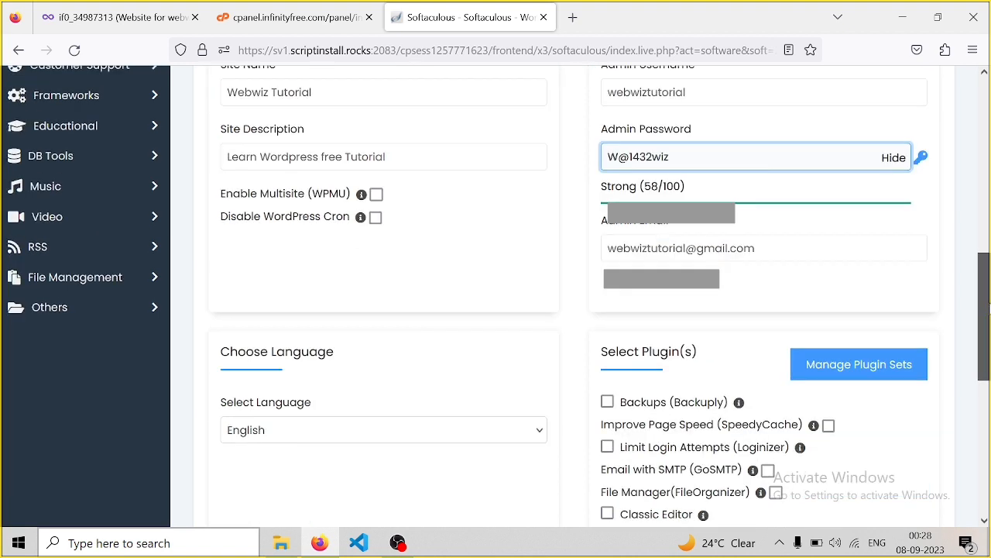
pyautogui.click(766, 221)
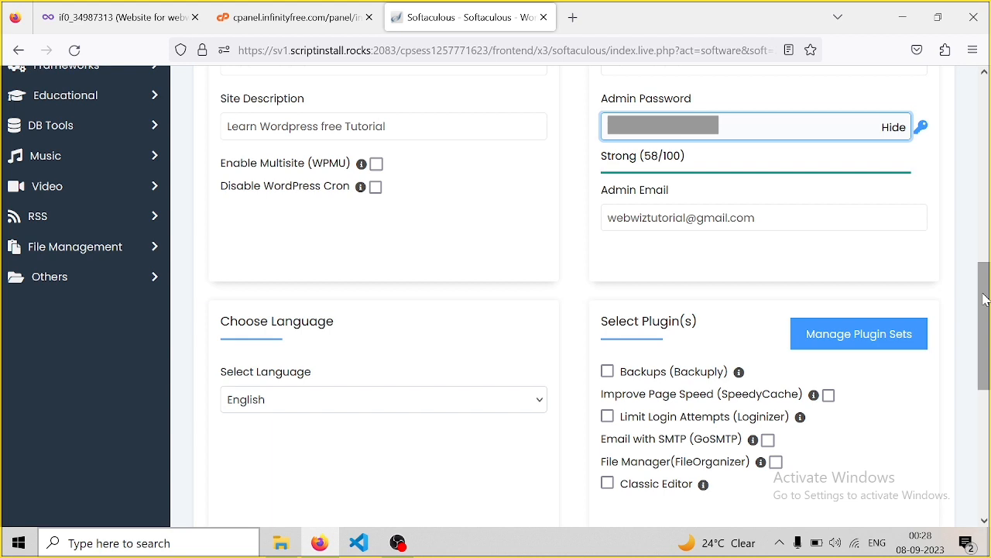
pyautogui.moveTo(985, 300); pyautogui.dragTo(988, 495)
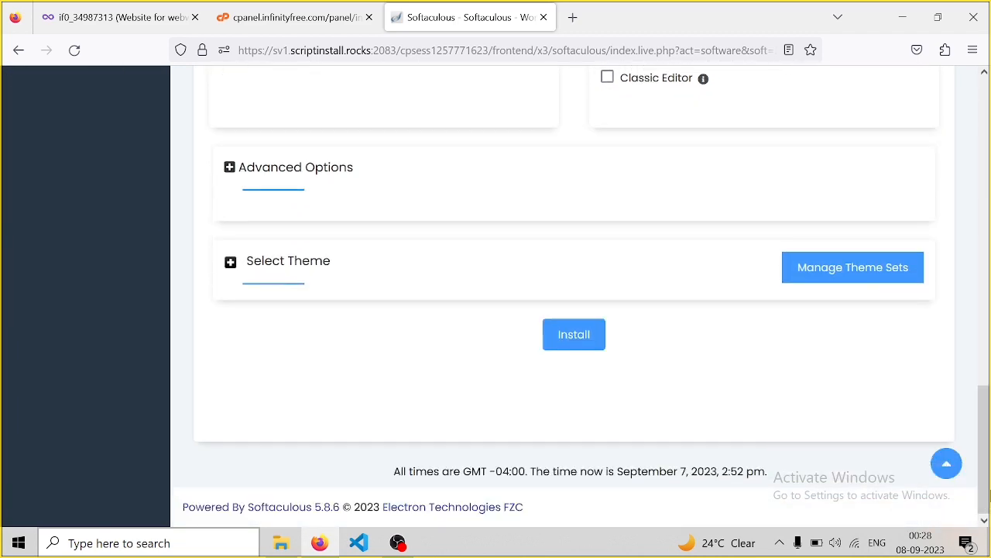
pyautogui.click(586, 348)
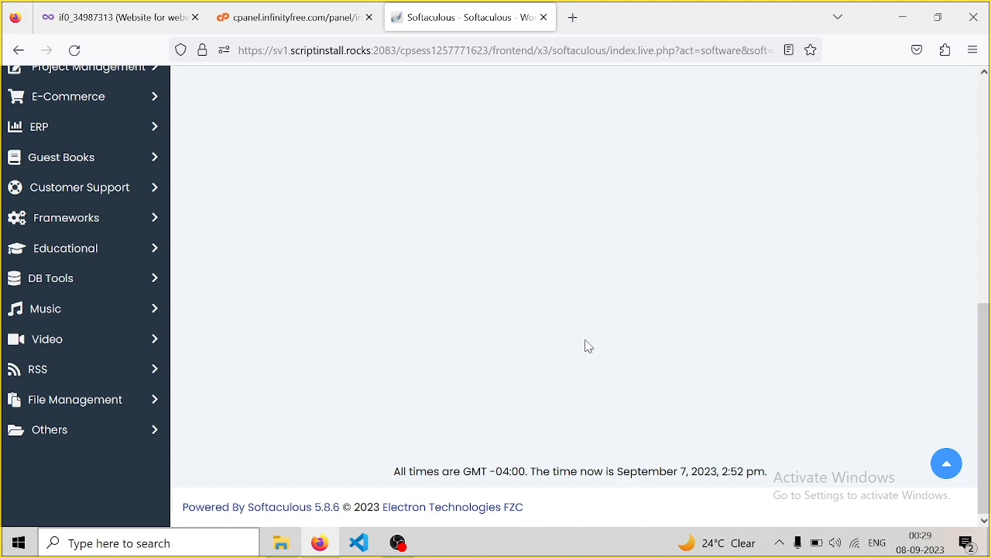
pyautogui.moveTo(984, 340); pyautogui.dragTo(980, 136)
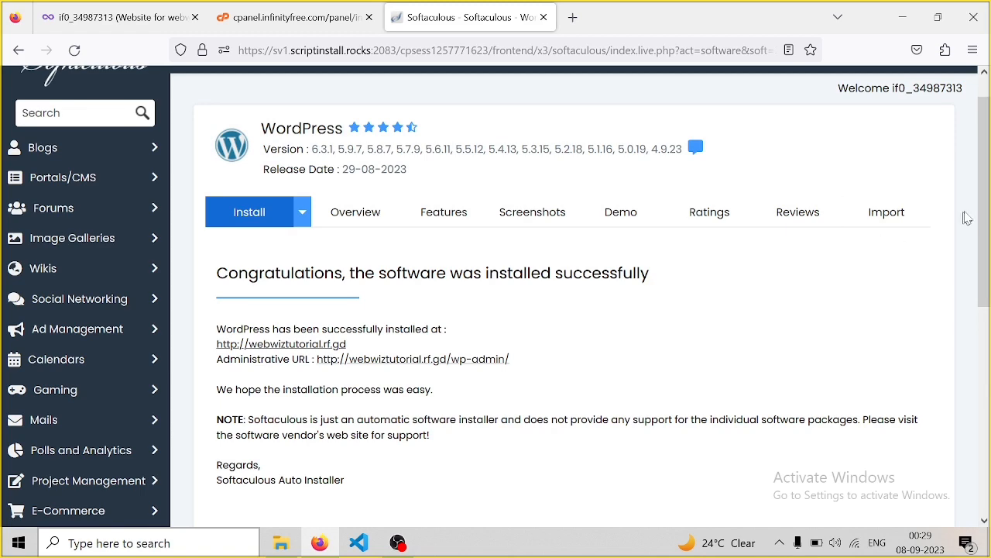
pyautogui.moveTo(986, 169); pyautogui.dragTo(987, 228)
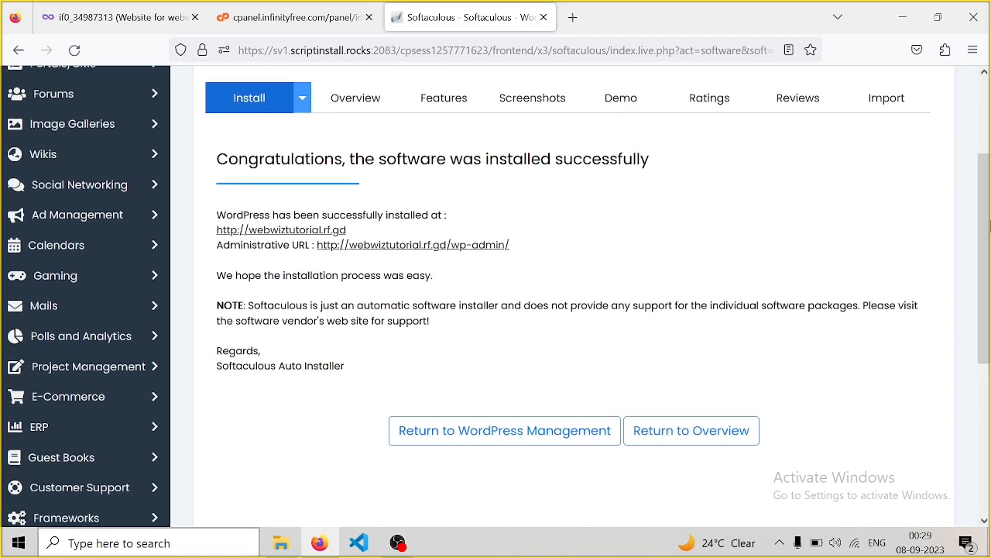
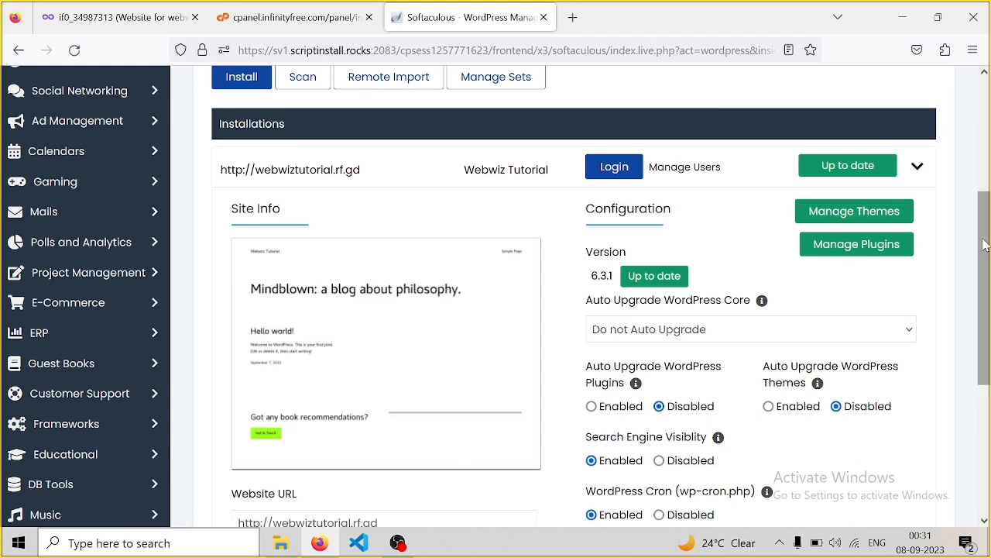
# Log in to the webwiztutorial.rf.gd WordPress admin from Softaculous WordPress Management
pyautogui.moveTo(983, 245); pyautogui.dragTo(984, 49)
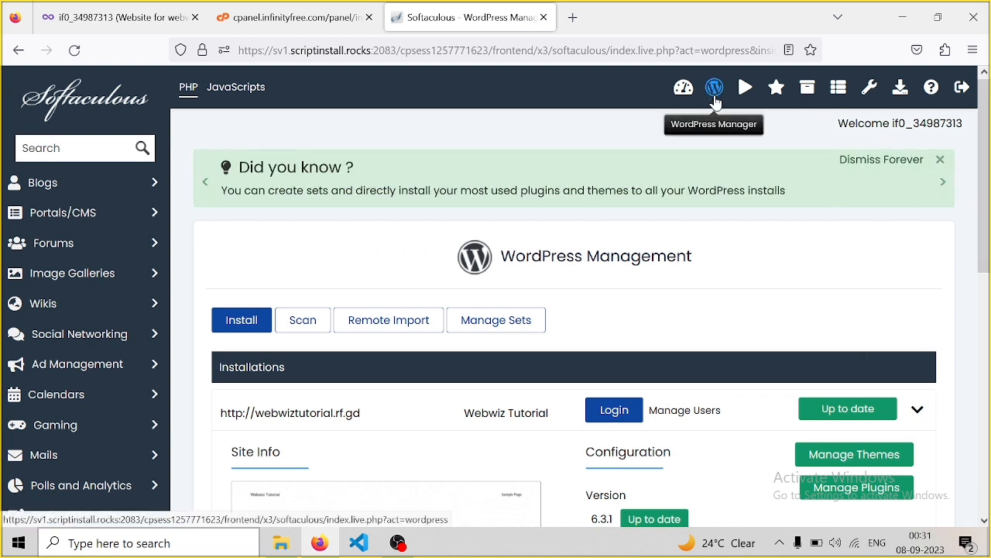
pyautogui.click(618, 418)
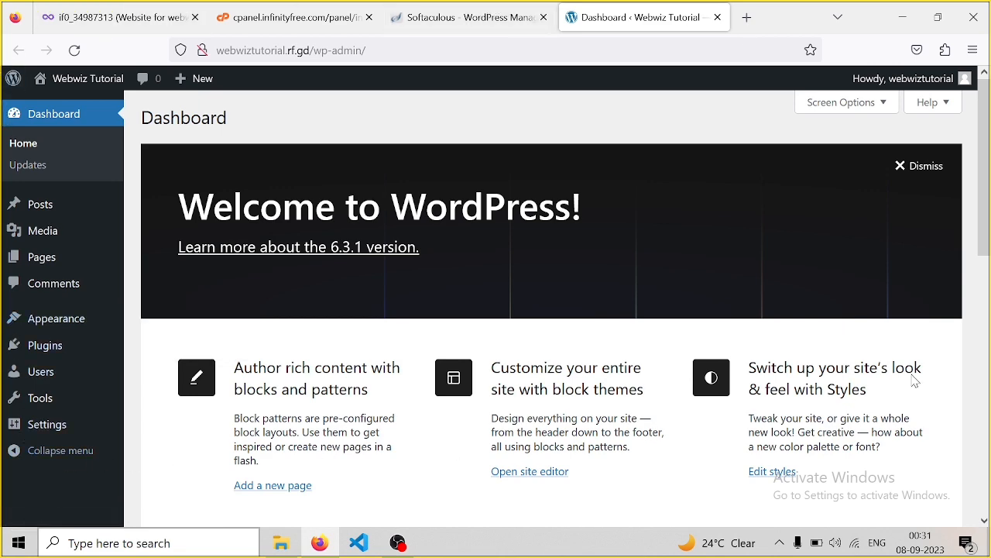
pyautogui.moveTo(983, 193); pyautogui.dragTo(988, 362)
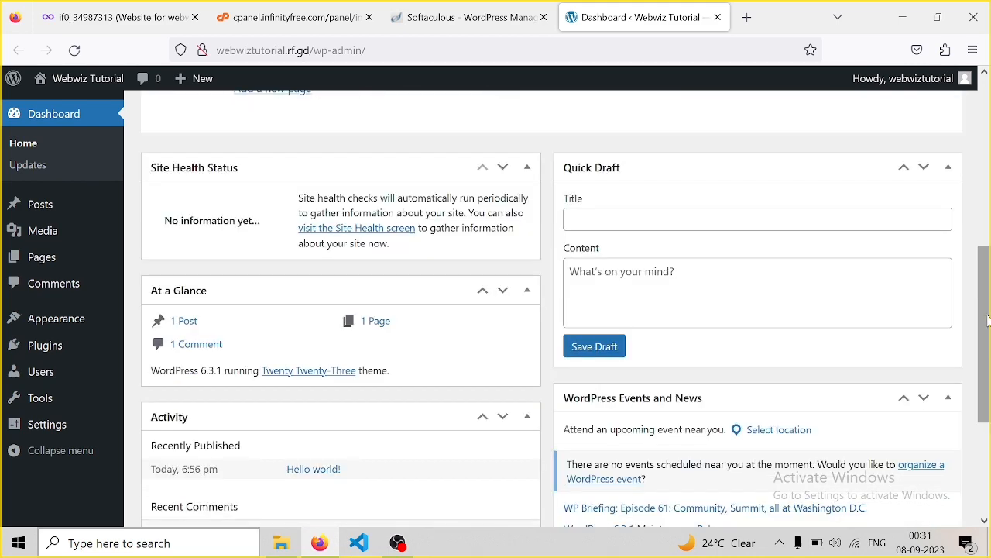
pyautogui.moveTo(988, 319)
pyautogui.mouseDown()
pyautogui.moveTo(988, 411)
pyautogui.moveTo(986, 157)
pyautogui.mouseUp()
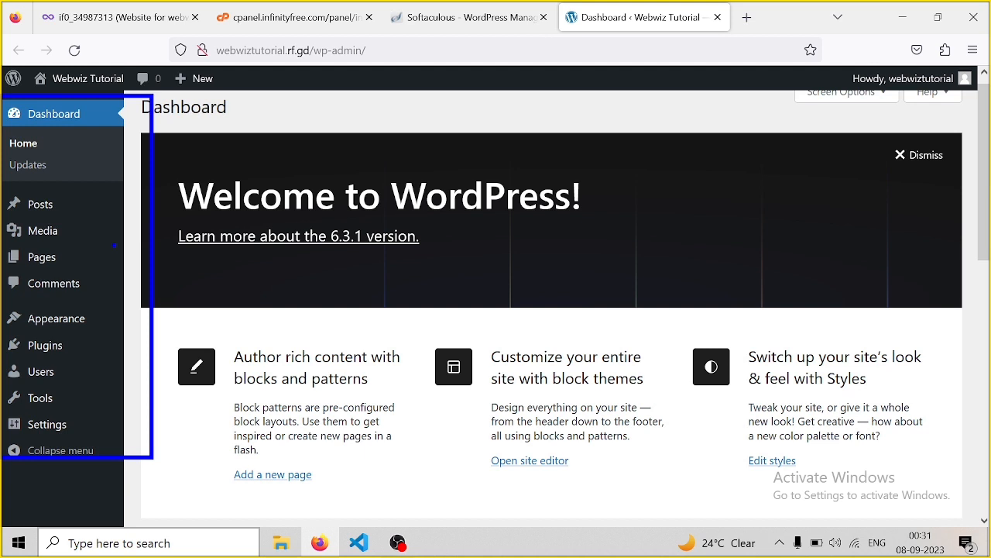
pyautogui.moveTo(115, 254)
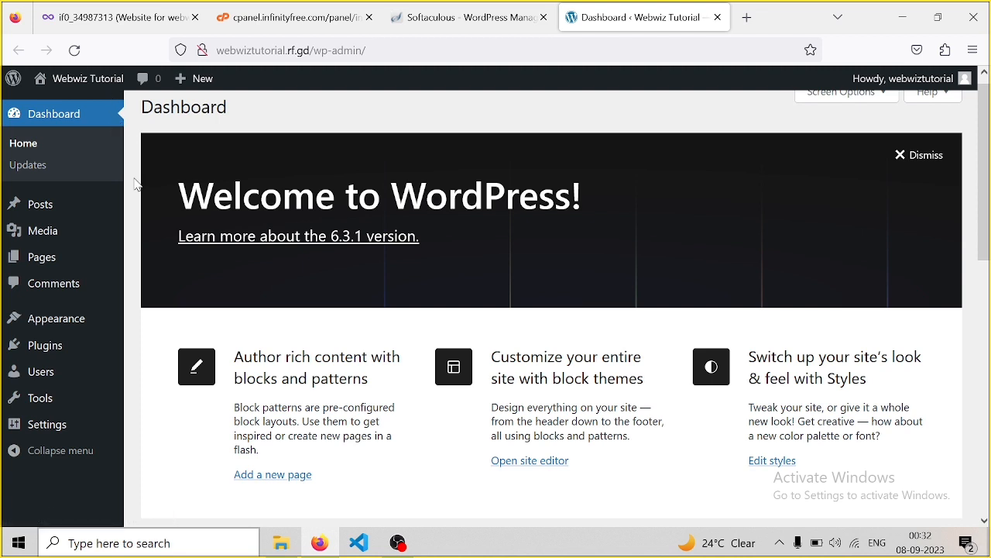
pyautogui.moveTo(66, 82)
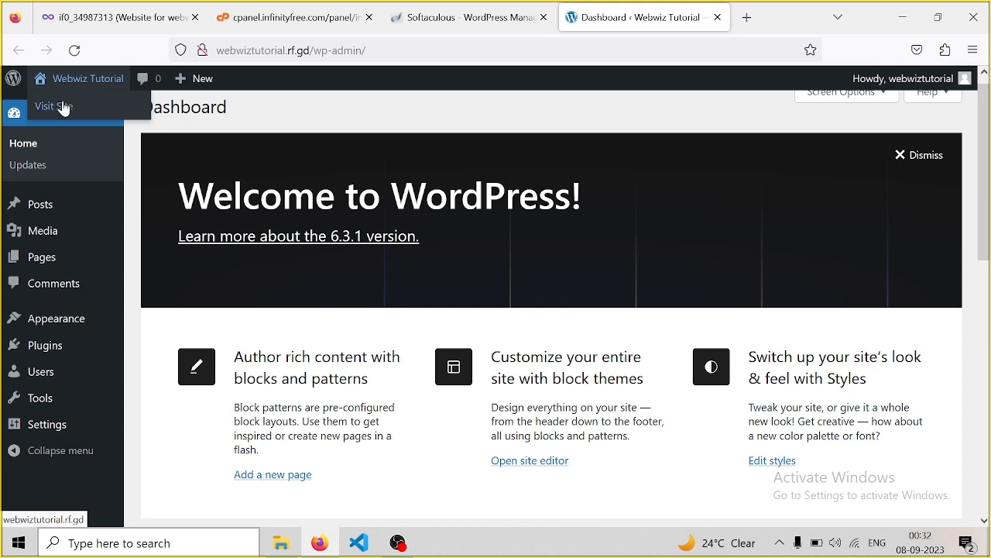
# Visit the live Webwiz Tutorial site and highlight its site title and 'Hello world!' post
pyautogui.click(65, 109)
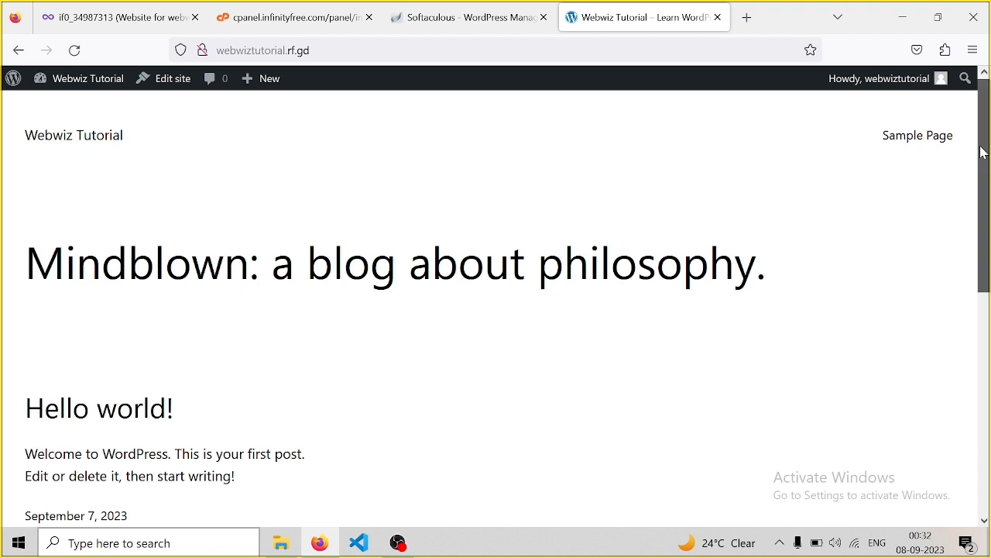
pyautogui.moveTo(985, 154); pyautogui.dragTo(976, 109)
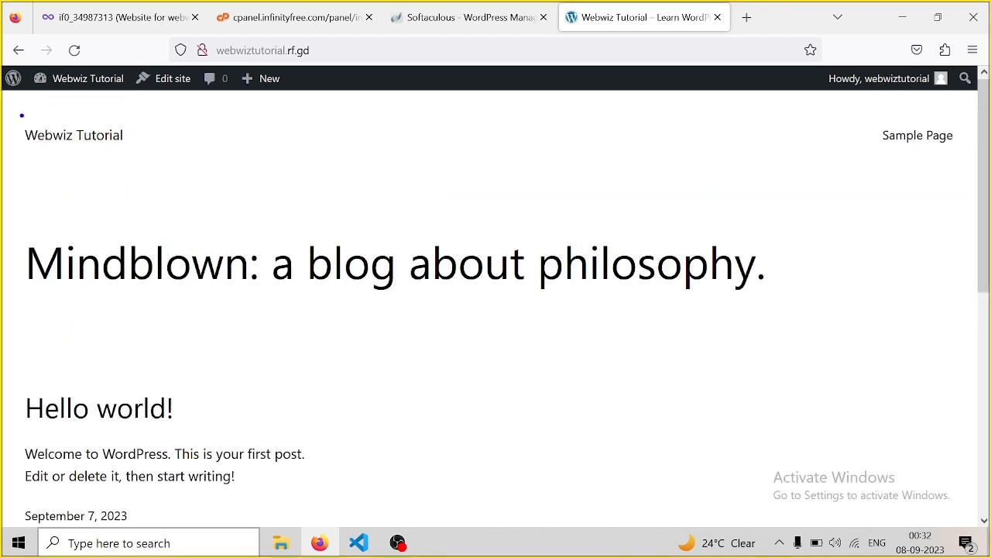
pyautogui.moveTo(21, 115)
pyautogui.mouseDown()
pyautogui.moveTo(53, 153)
pyautogui.moveTo(151, 153)
pyautogui.mouseUp()
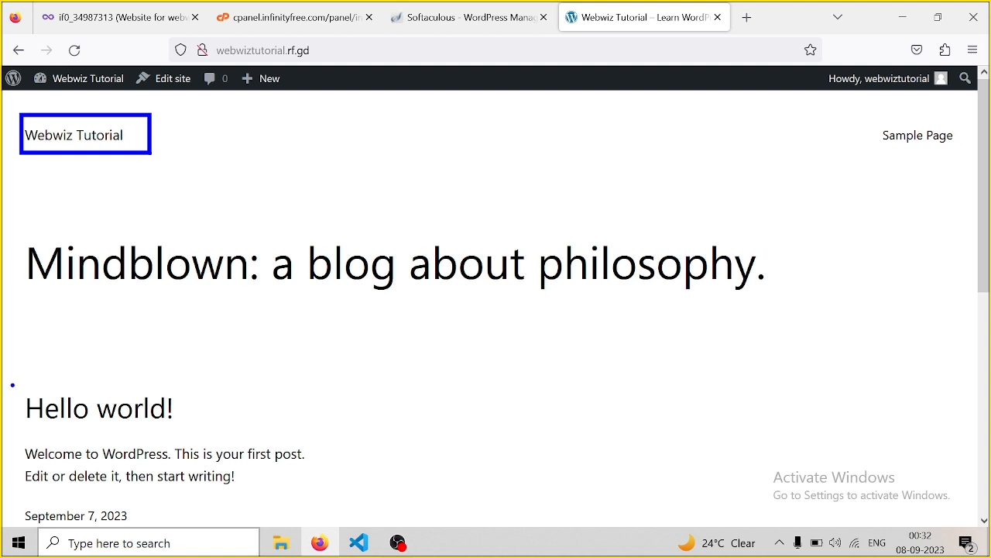
pyautogui.moveTo(13, 384); pyautogui.dragTo(228, 433)
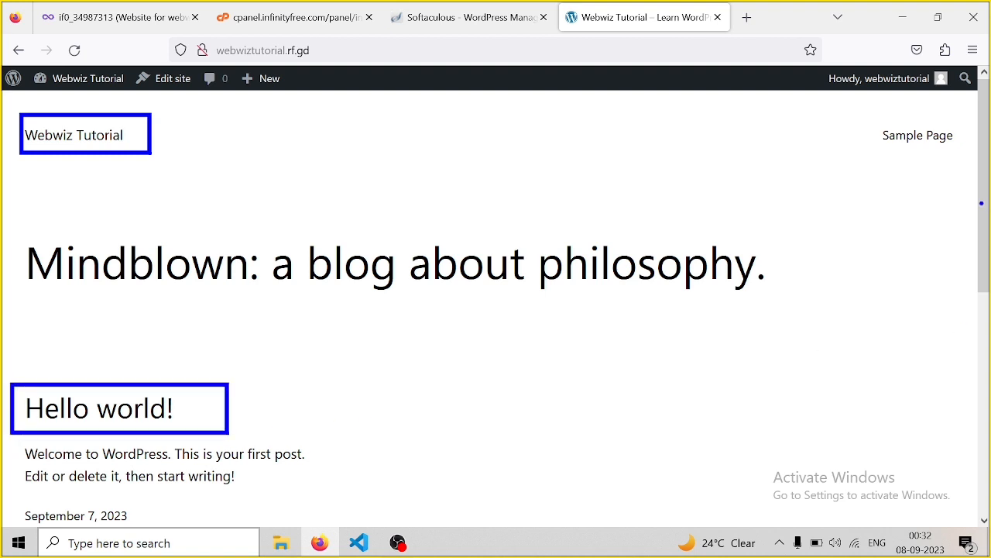
pyautogui.moveTo(983, 206)
pyautogui.mouseDown()
pyautogui.moveTo(986, 430)
pyautogui.moveTo(978, 159)
pyautogui.mouseUp()
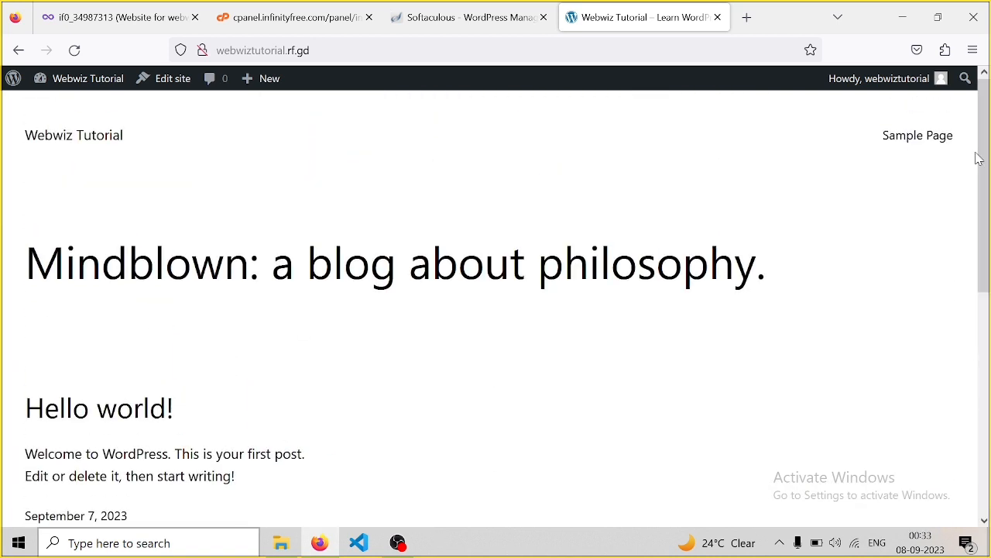
pyautogui.click(499, 11)
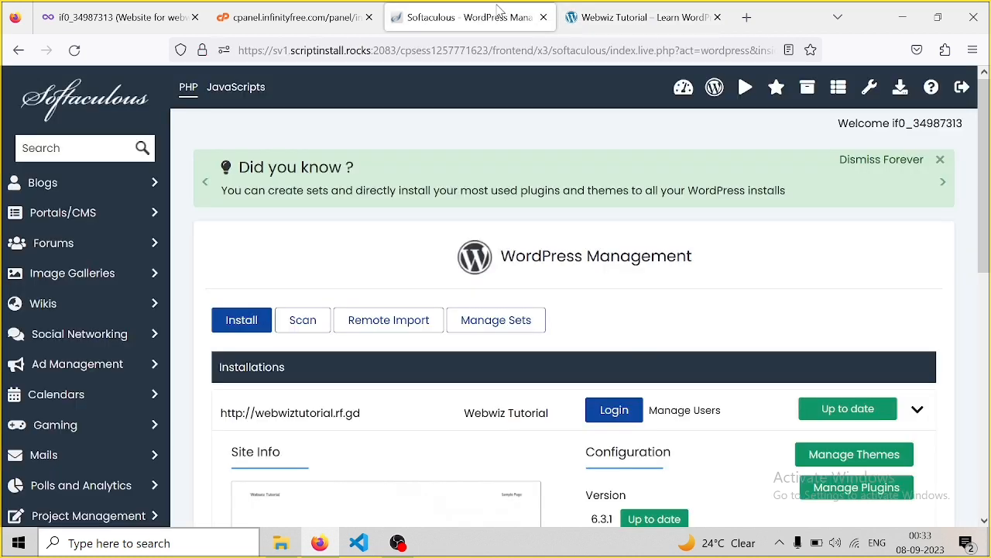
pyautogui.click(627, 19)
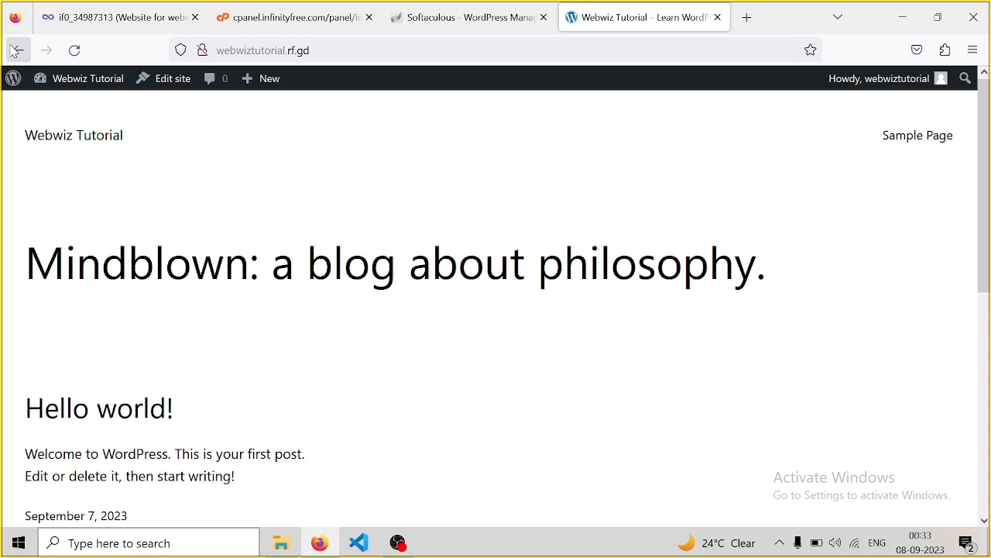
# Return to the Webwiz Tutorial admin dashboard at webwiztutorial.rf.gd/wp-admin
pyautogui.click(15, 50)
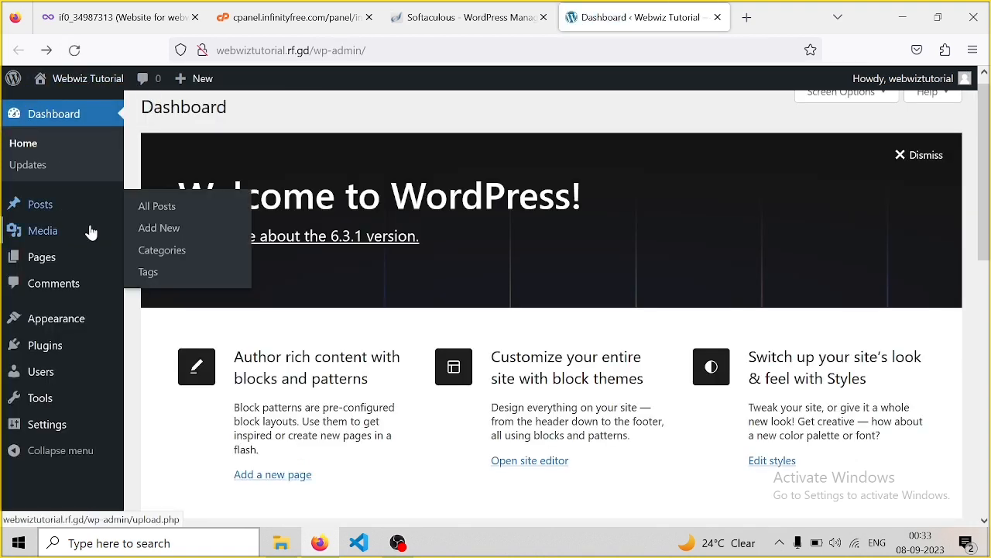
pyautogui.moveTo(56, 207)
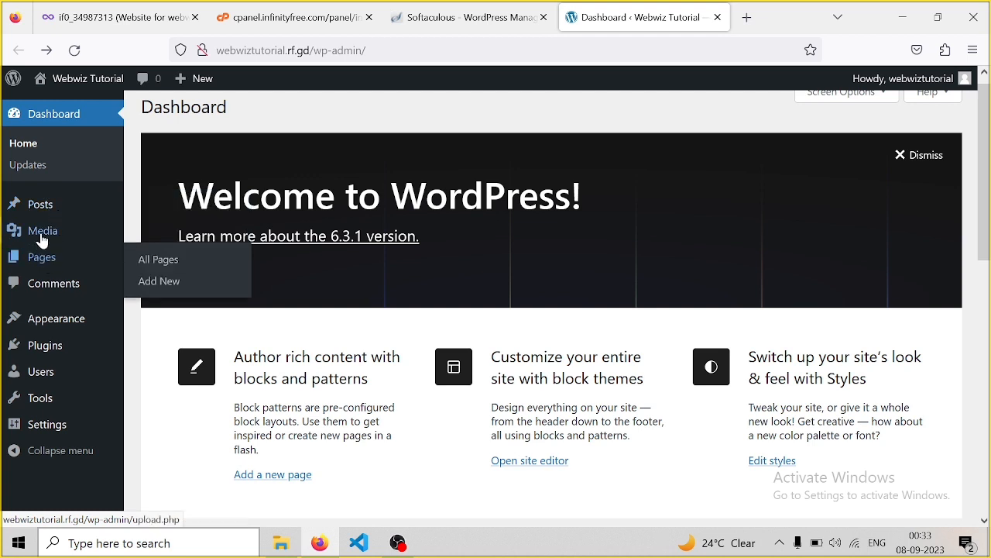
pyautogui.moveTo(42, 241)
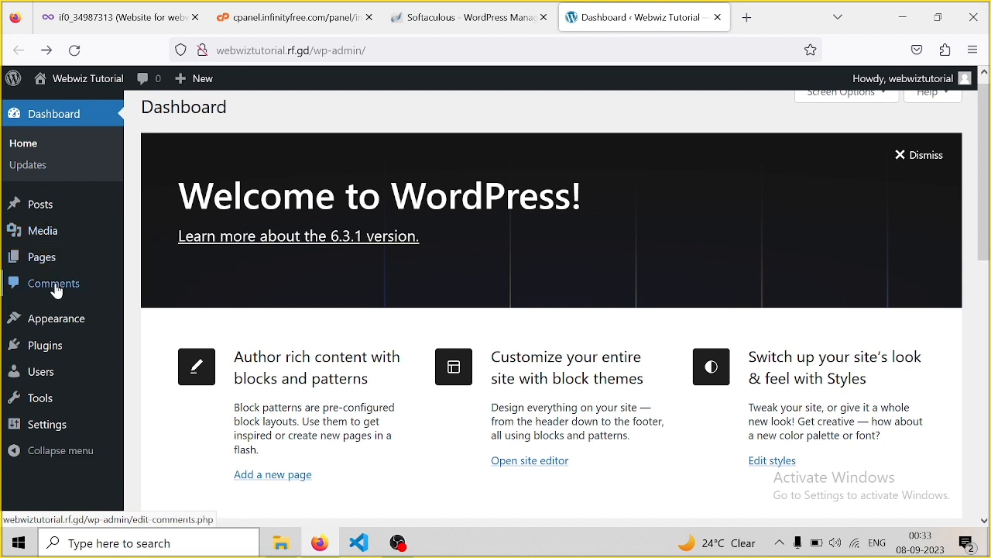
pyautogui.moveTo(56, 332)
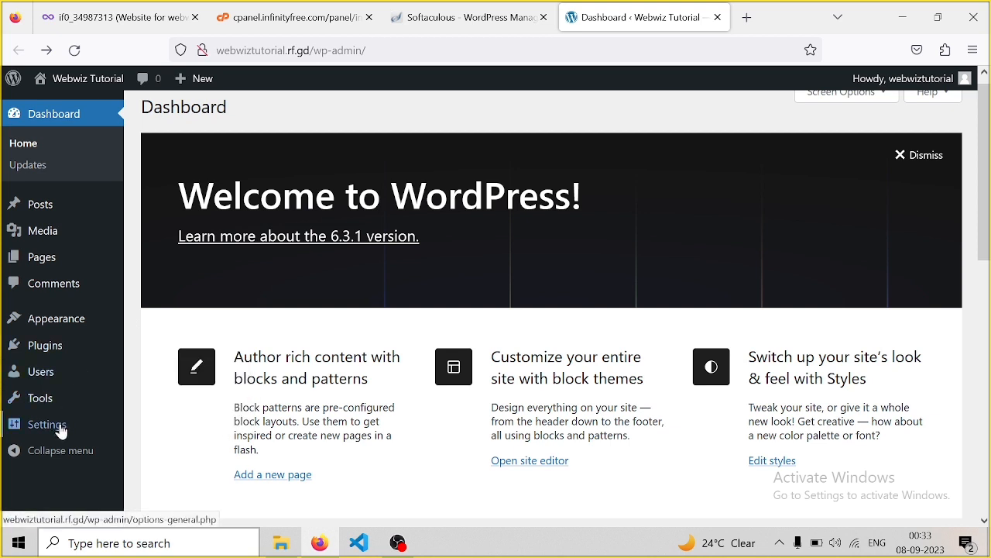
pyautogui.moveTo(59, 434)
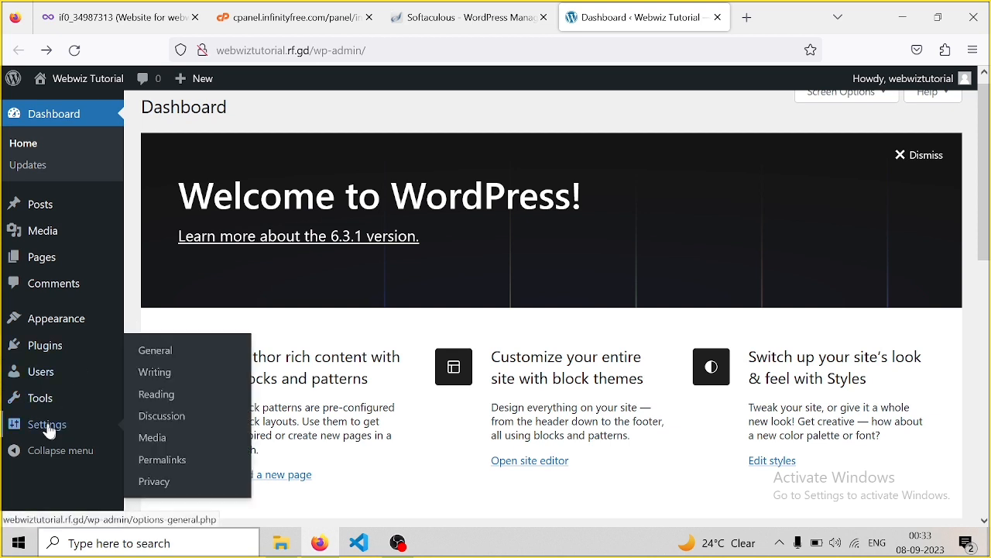
# Open Settings > General and highlight the Site Title, Tagline, WordPress Address and Site Address
pyautogui.click(43, 431)
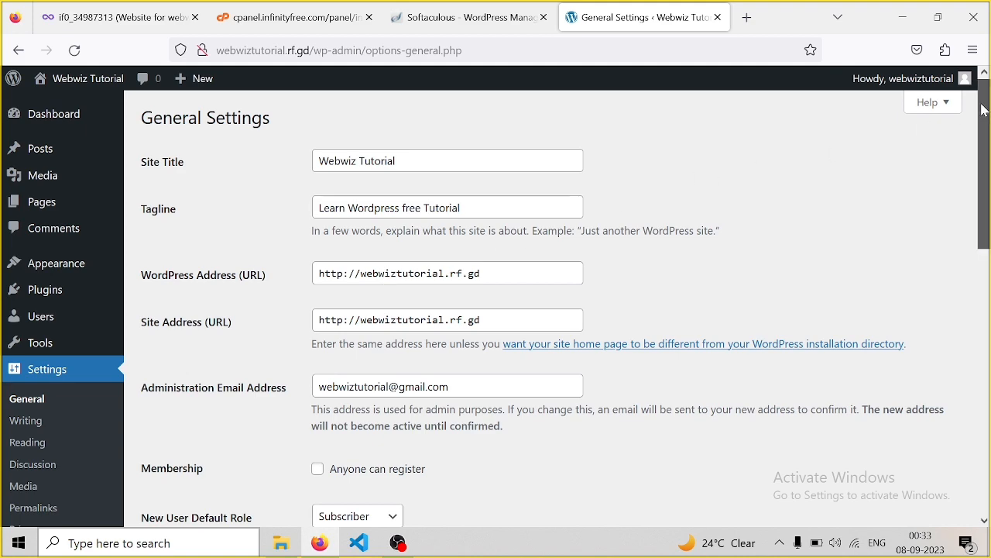
pyautogui.moveTo(984, 110); pyautogui.dragTo(984, 111)
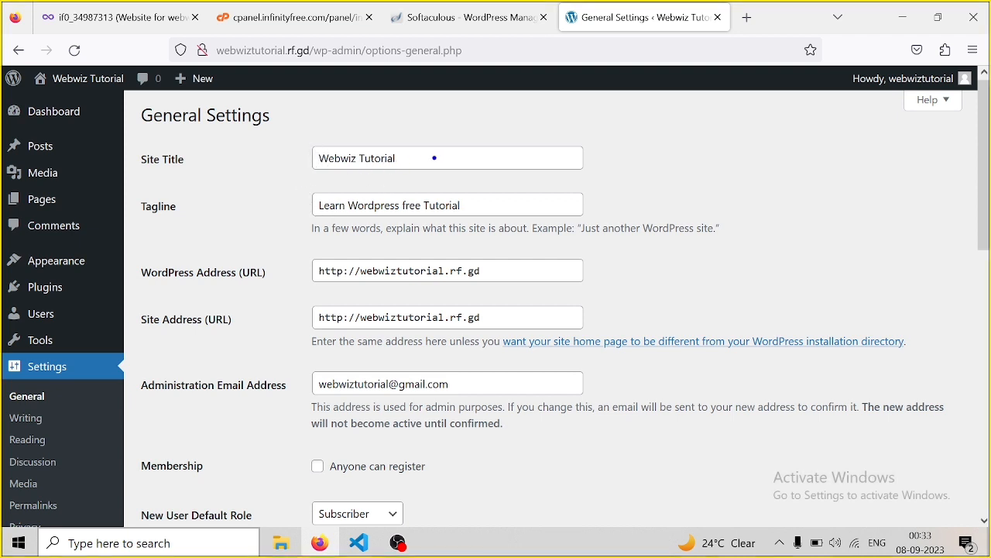
pyautogui.moveTo(435, 158); pyautogui.dragTo(624, 130)
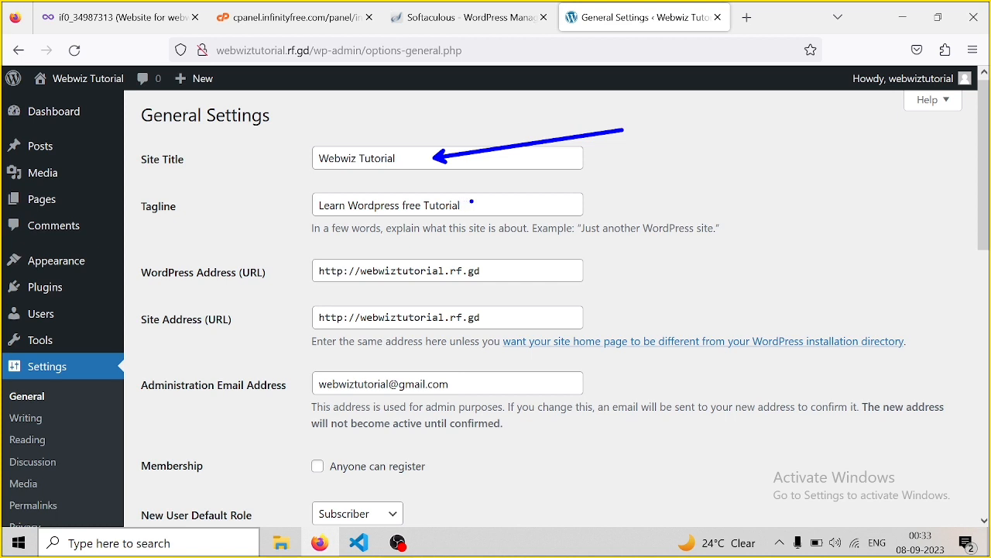
pyautogui.moveTo(471, 202); pyautogui.dragTo(672, 166)
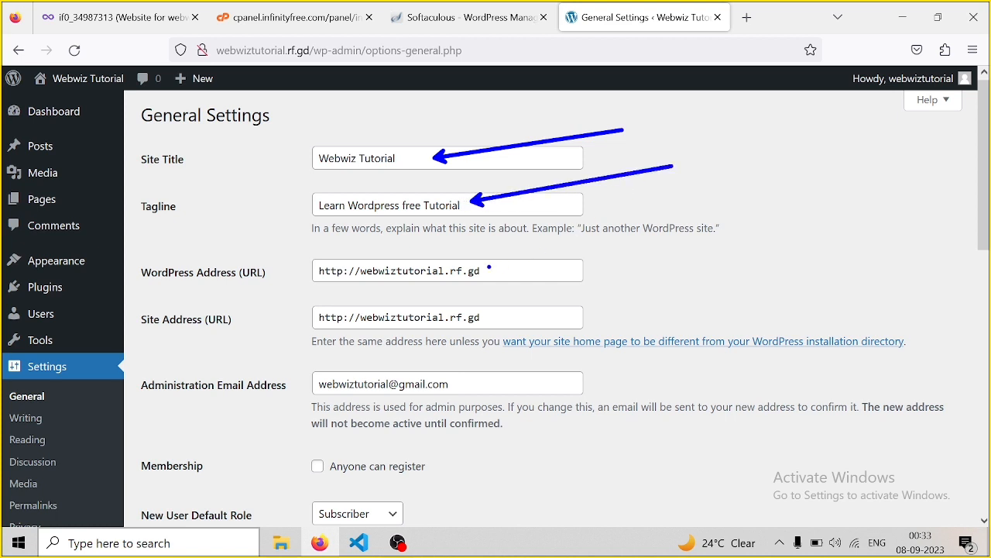
pyautogui.moveTo(489, 268); pyautogui.dragTo(738, 220)
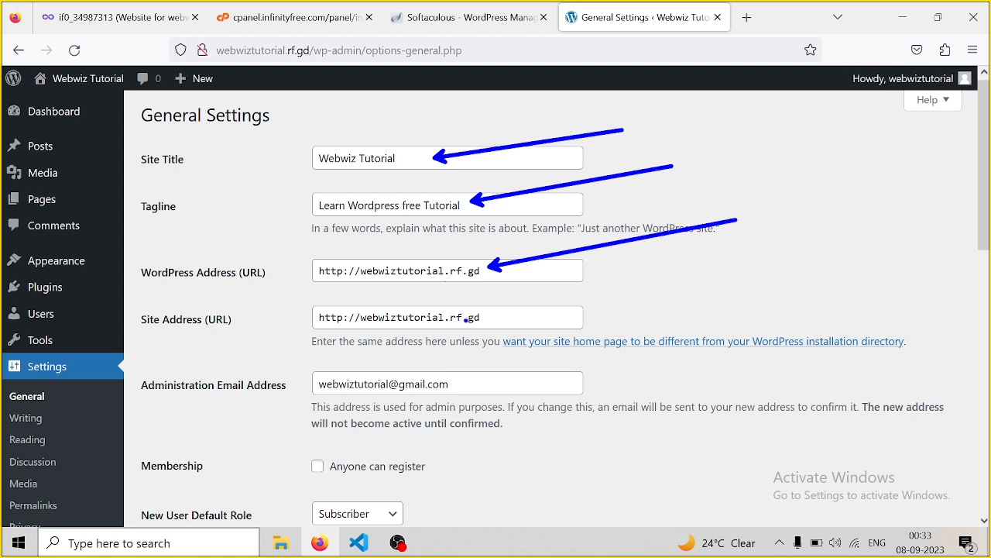
pyautogui.moveTo(467, 319); pyautogui.dragTo(705, 275)
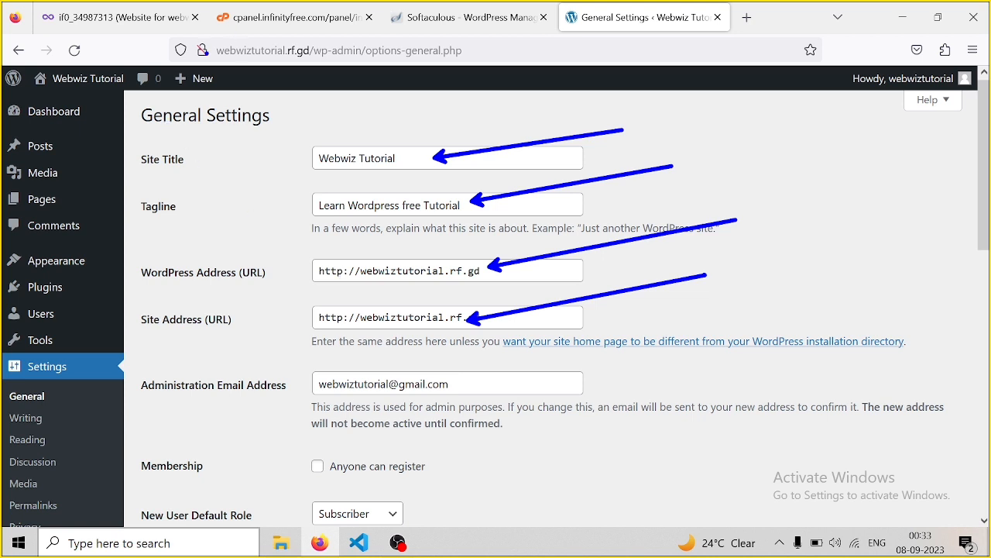
# Clear the annotation strokes and scroll through the rest of the General Settings page
pyautogui.moveTo(213, 61); pyautogui.dragTo(268, 165)
pyautogui.hotkey('ctrl', 'z')
pyautogui.press('Escape')
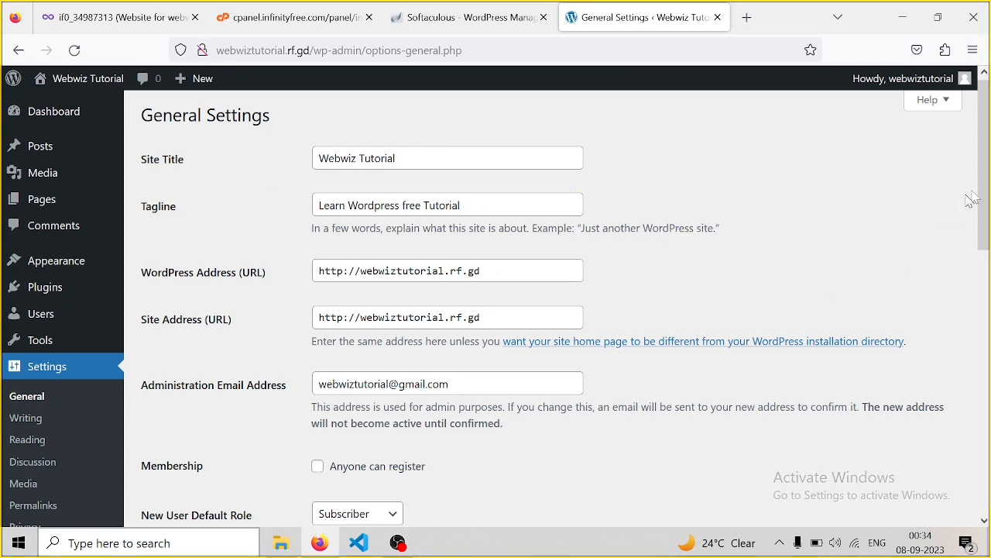
pyautogui.moveTo(988, 176); pyautogui.dragTo(989, 455)
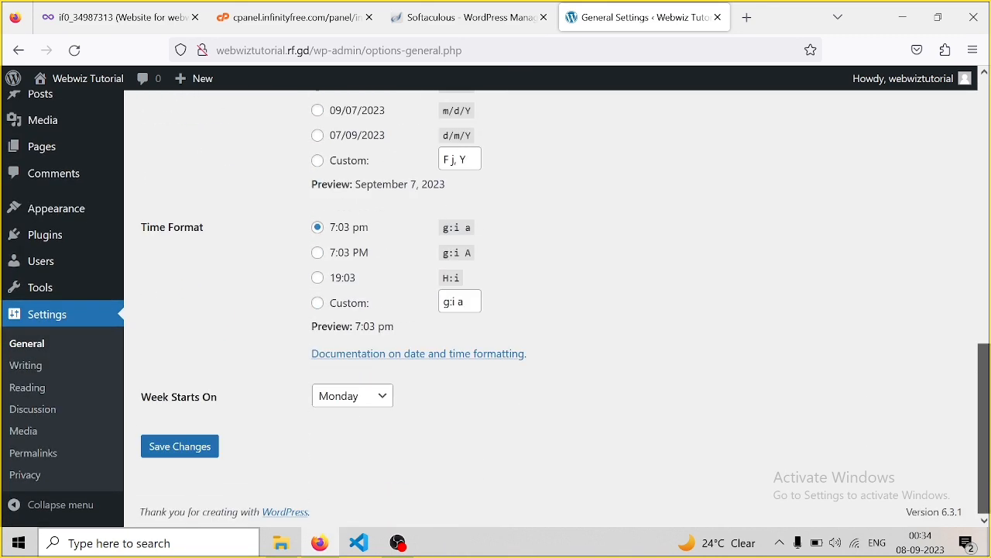
pyautogui.moveTo(988, 511); pyautogui.dragTo(981, 358)
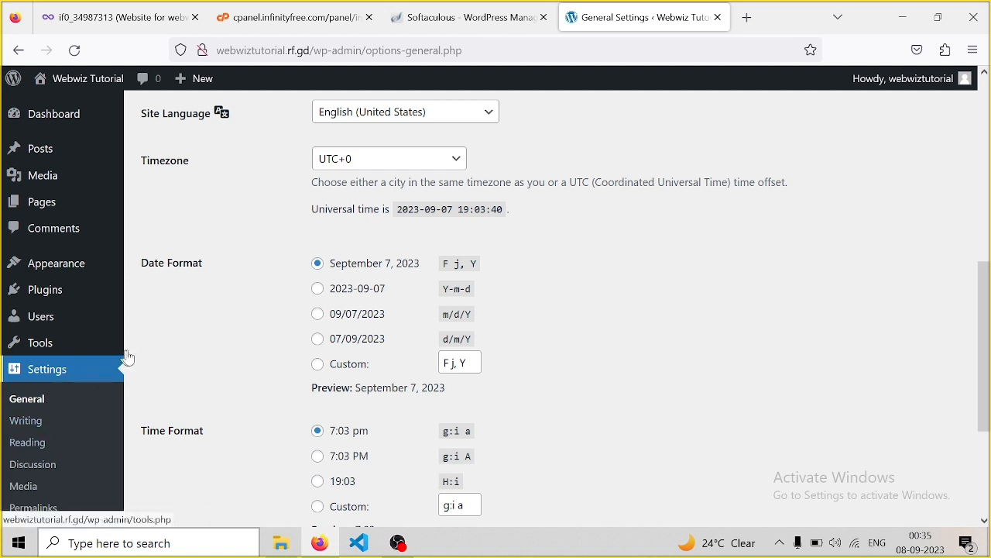
pyautogui.click(43, 431)
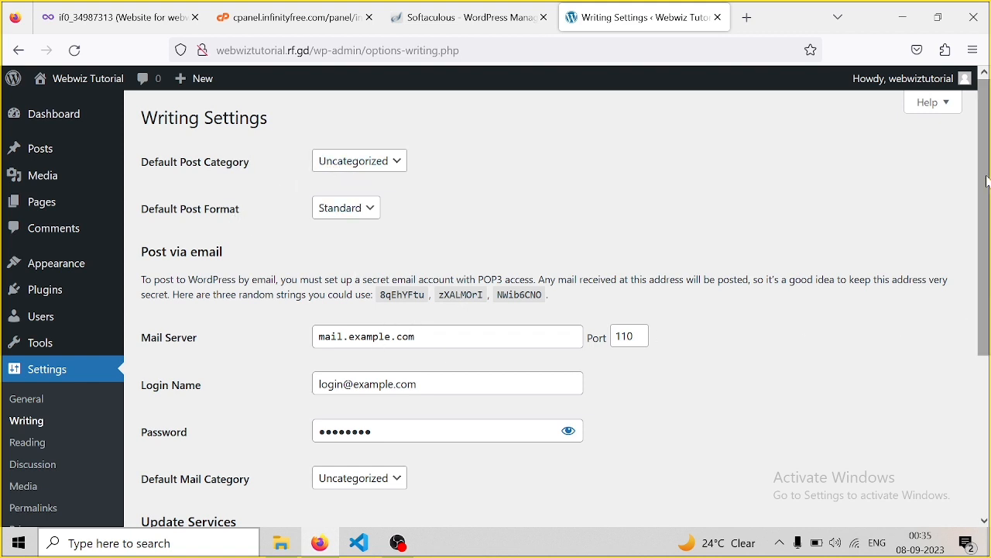
pyautogui.moveTo(988, 181); pyautogui.dragTo(989, 310)
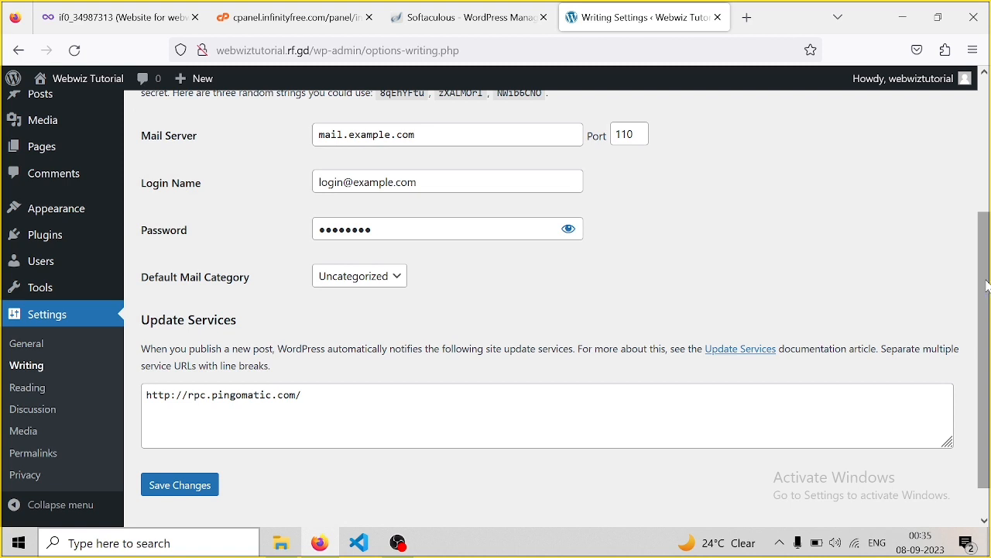
pyautogui.moveTo(56, 291)
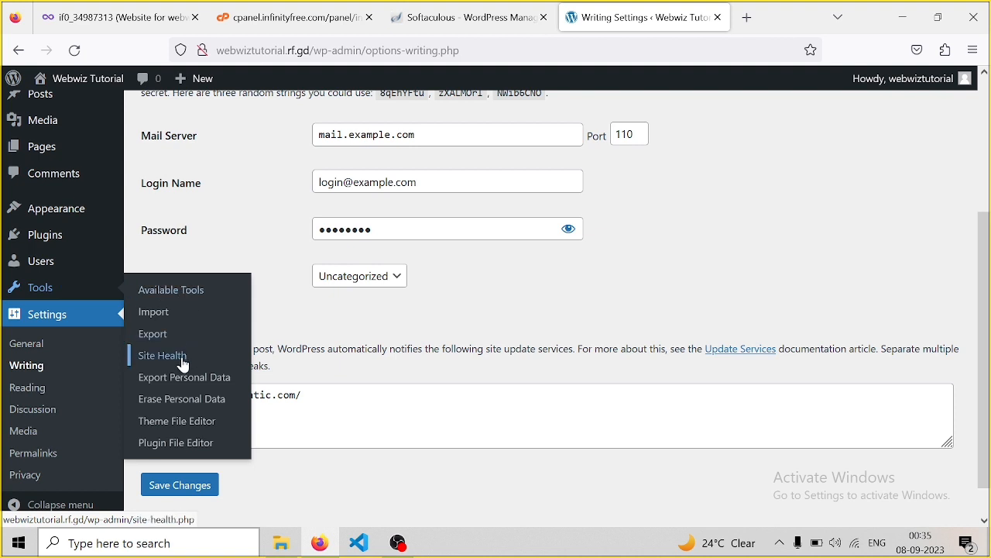
pyautogui.moveTo(47, 264)
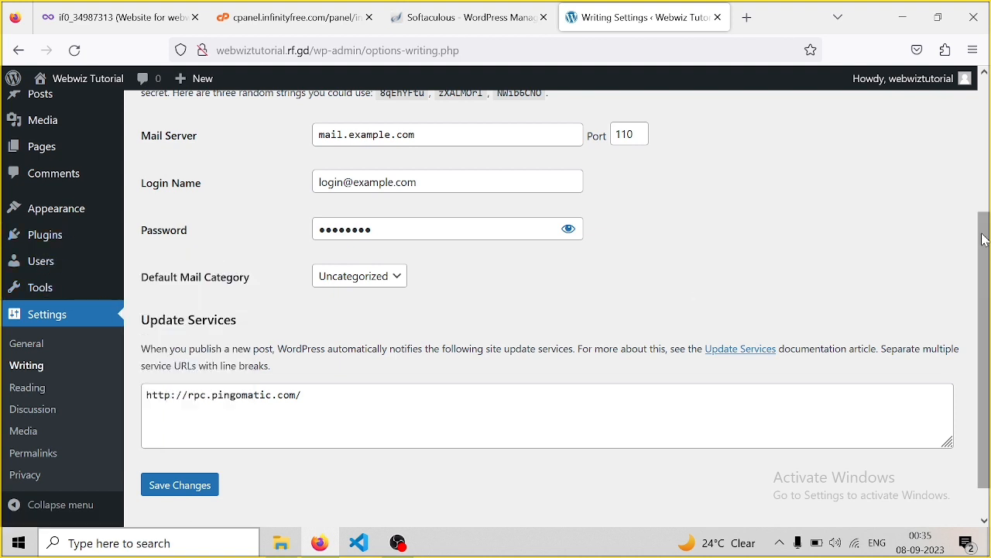
pyautogui.moveTo(985, 240); pyautogui.dragTo(987, 97)
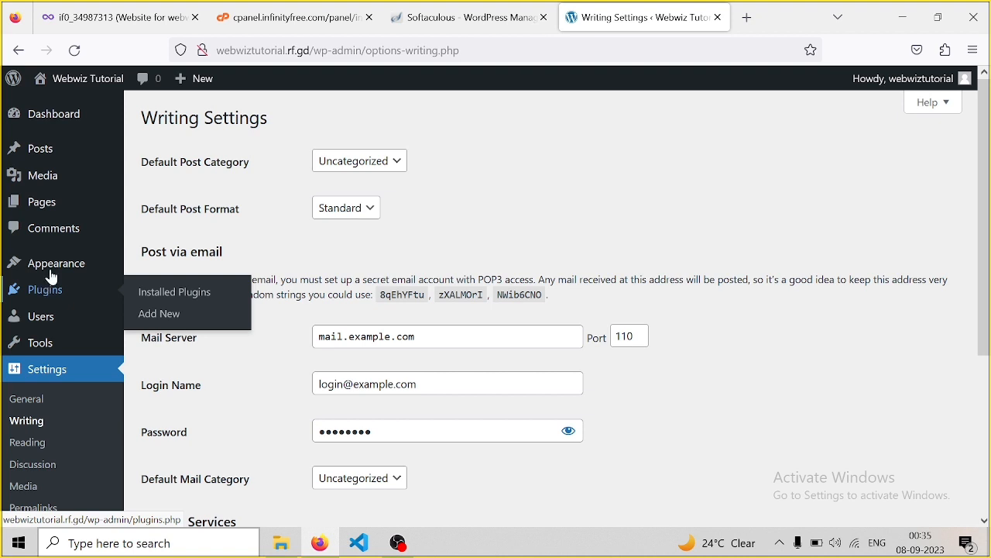
pyautogui.moveTo(60, 267)
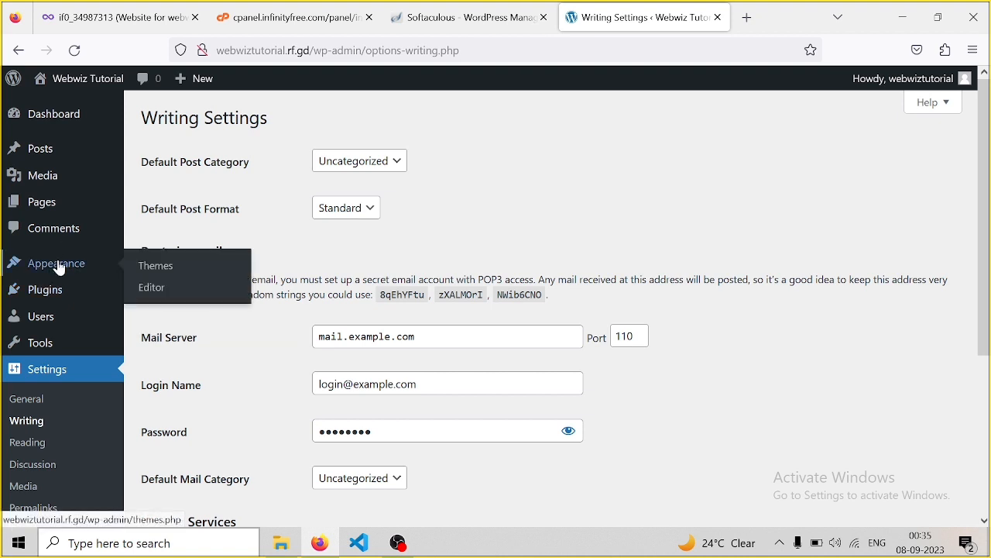
# Open the Themes page, dismiss the save-login prompt, and open a new blank browser tab
pyautogui.click(158, 267)
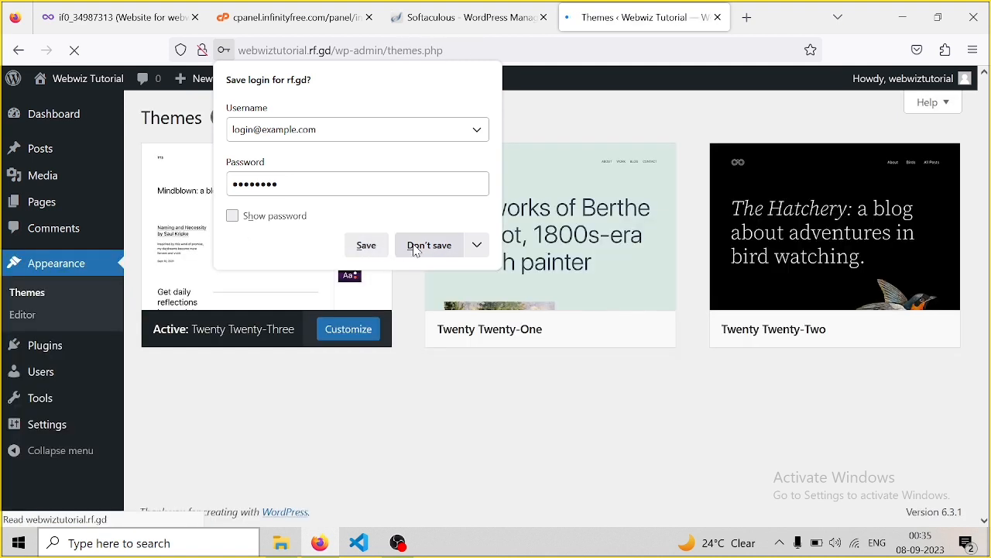
pyautogui.click(367, 246)
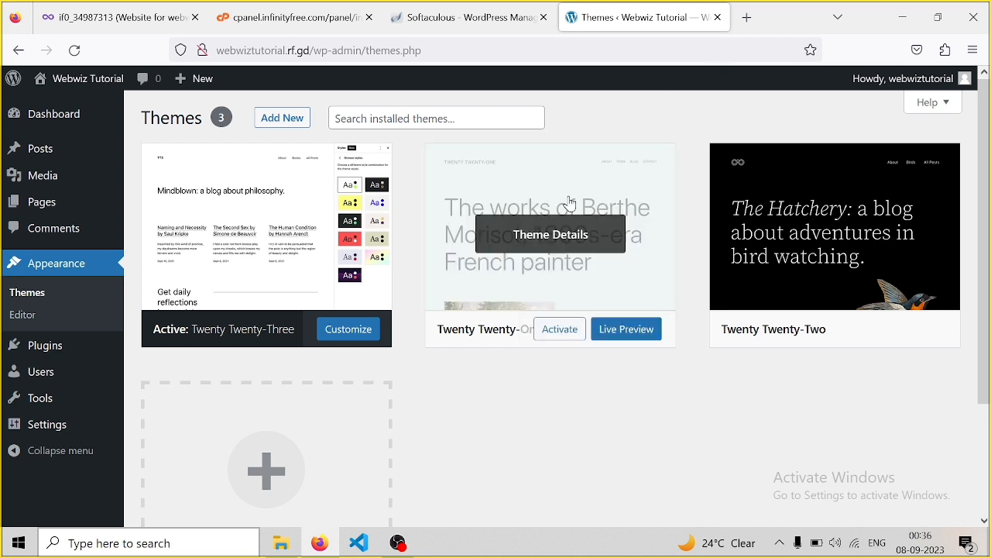
pyautogui.click(746, 18)
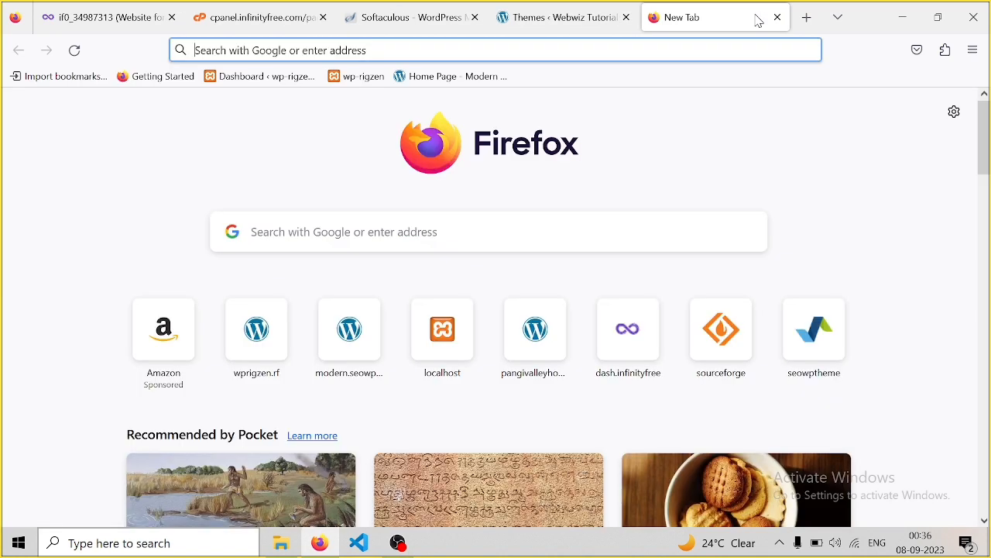
pyautogui.click(338, 48)
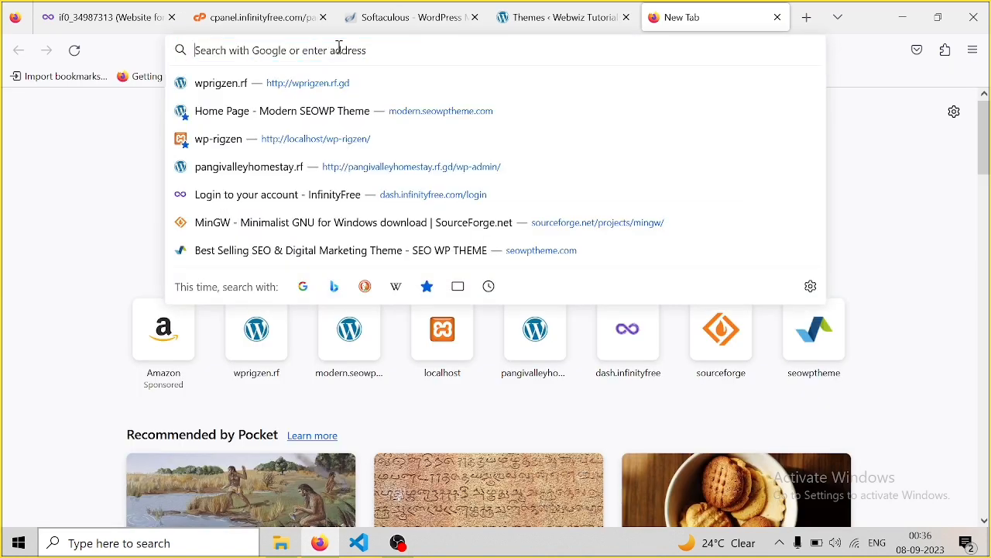
pyautogui.click(536, 19)
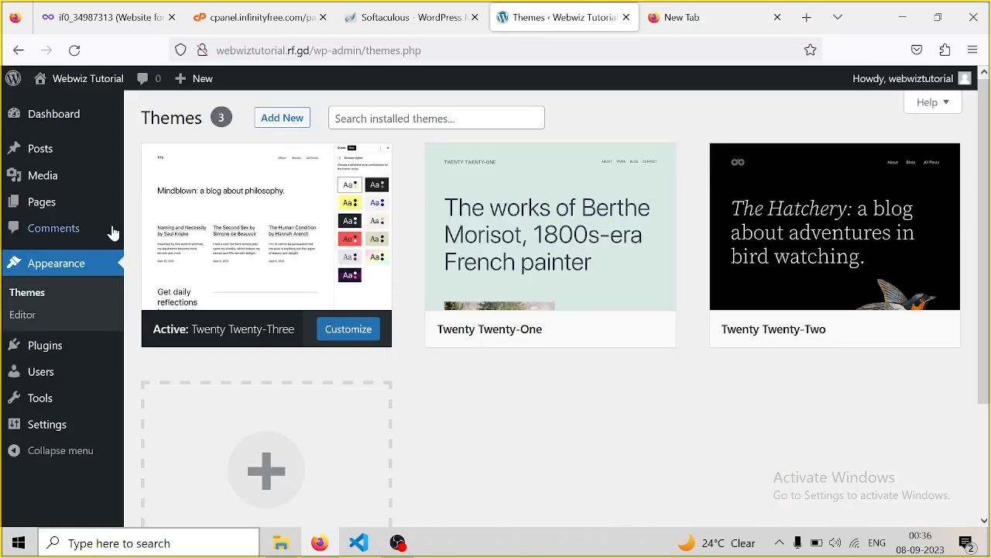
pyautogui.moveTo(49, 428)
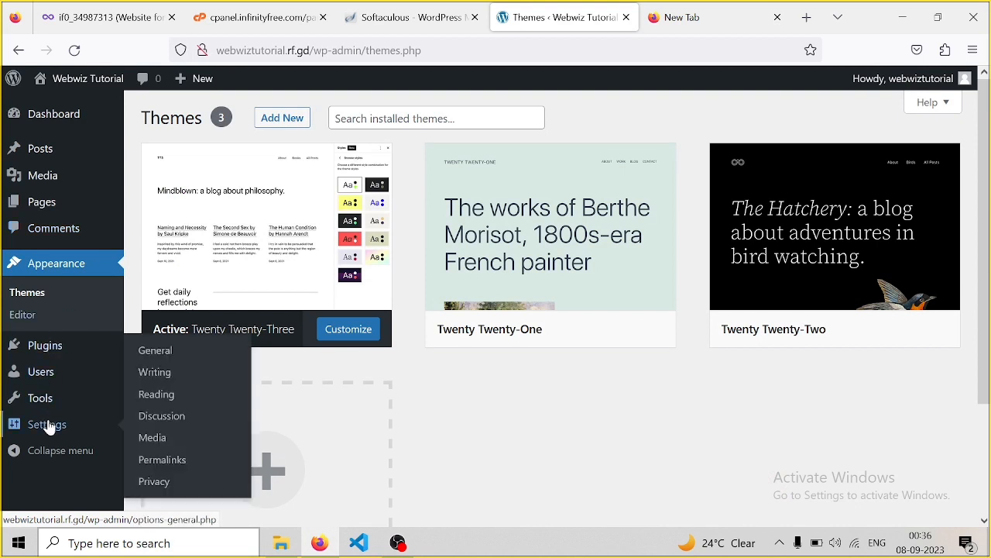
pyautogui.click(164, 361)
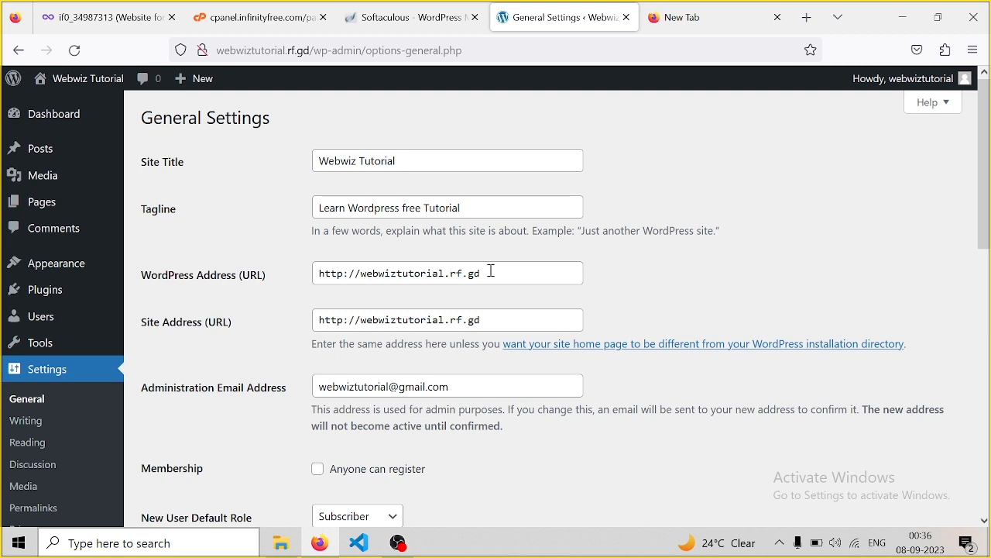
pyautogui.moveTo(488, 273); pyautogui.dragTo(306, 277)
pyautogui.hotkey('ctrl', 'c')
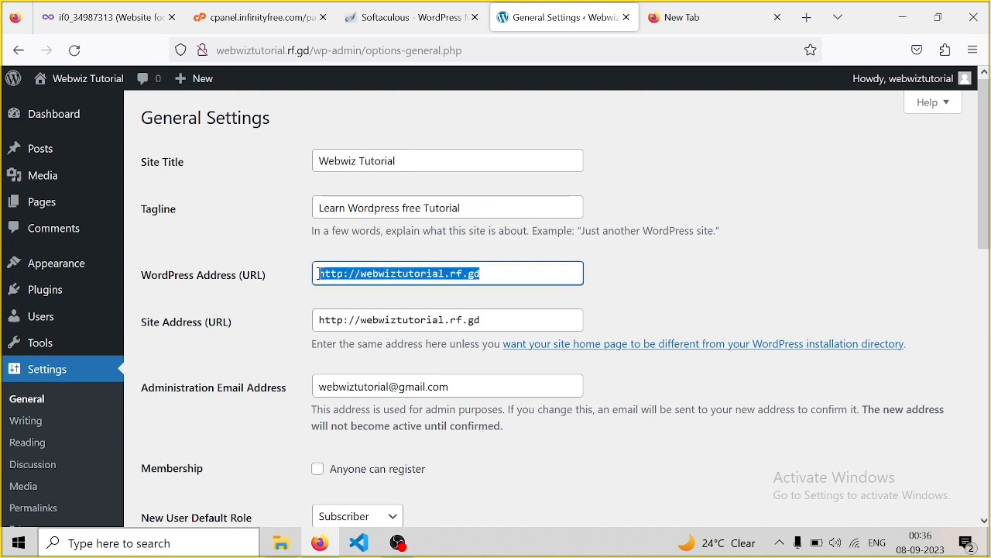
pyautogui.click(705, 200)
pyautogui.click(734, 26)
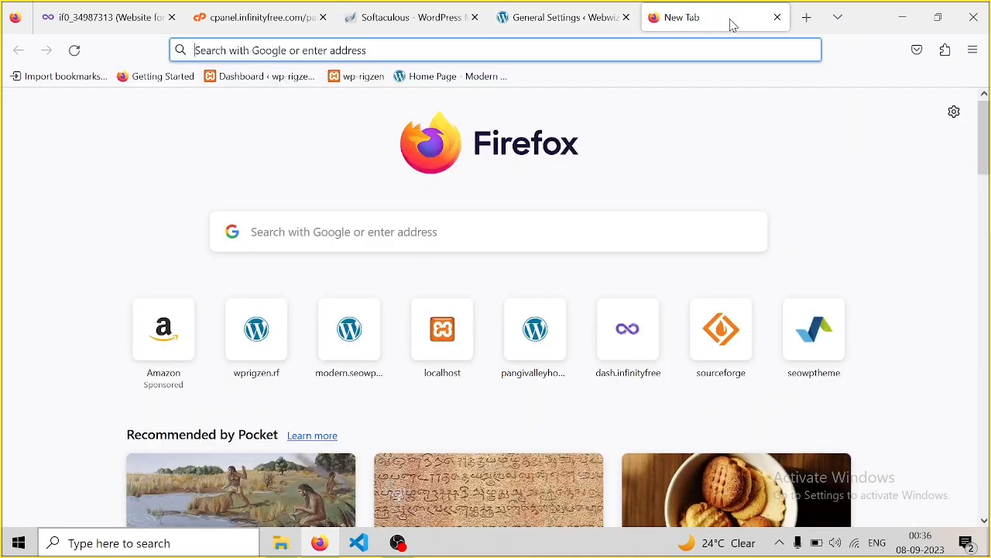
pyautogui.click(374, 49)
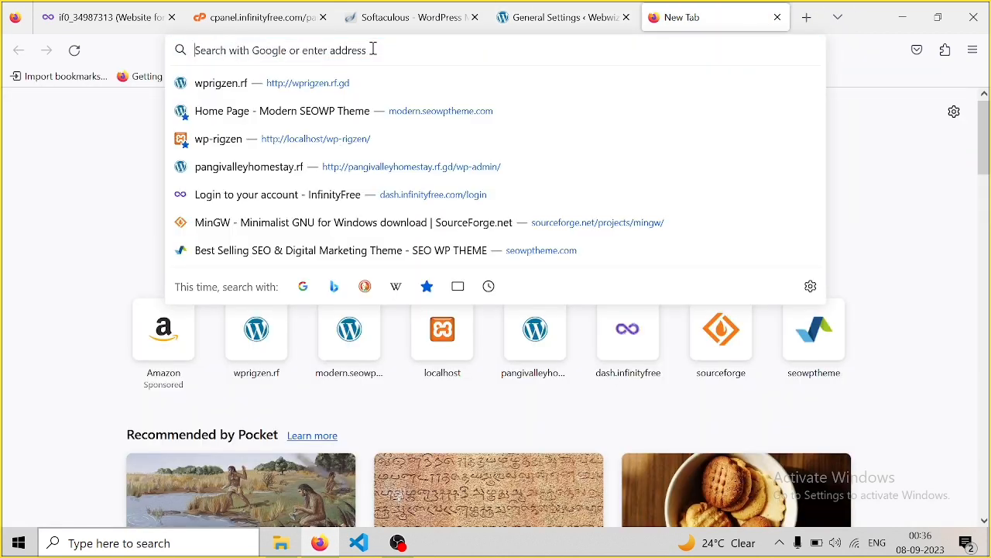
pyautogui.rightClick(373, 50)
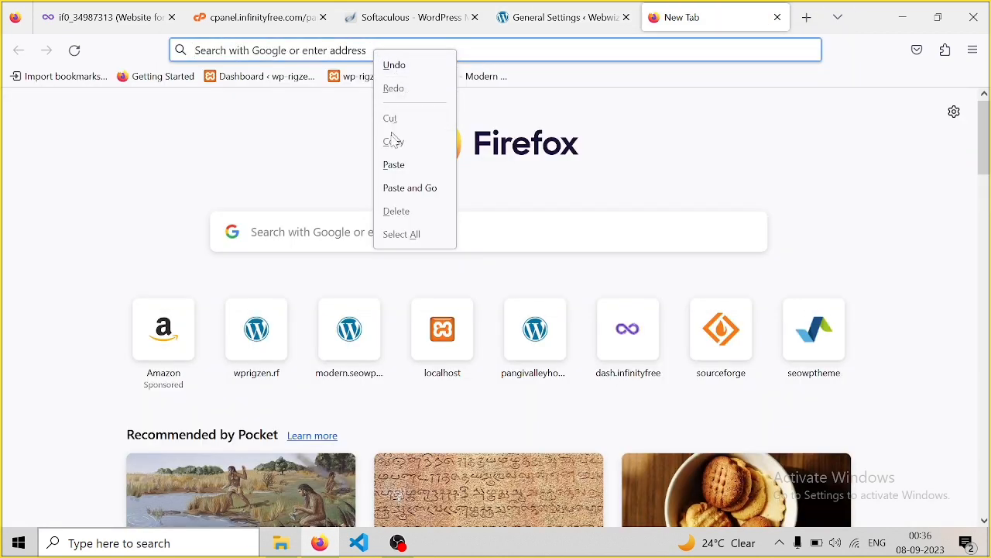
pyautogui.click(394, 165)
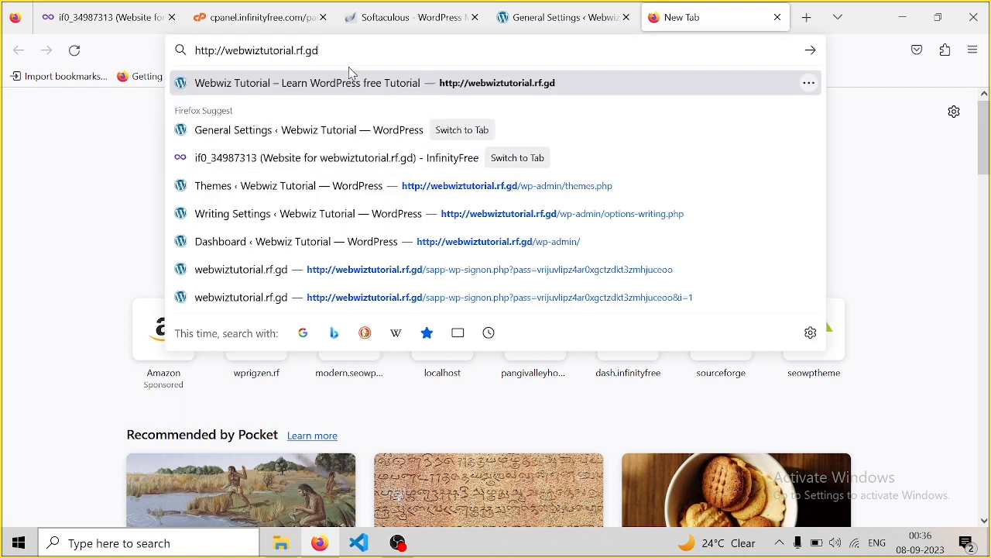
pyautogui.press('Return')
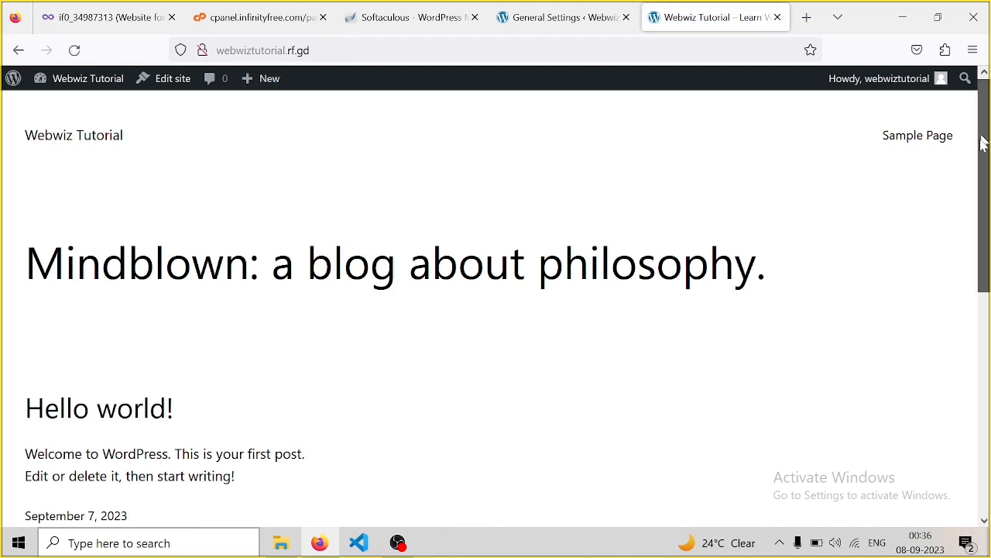
pyautogui.scroll(-4, 983, 232)
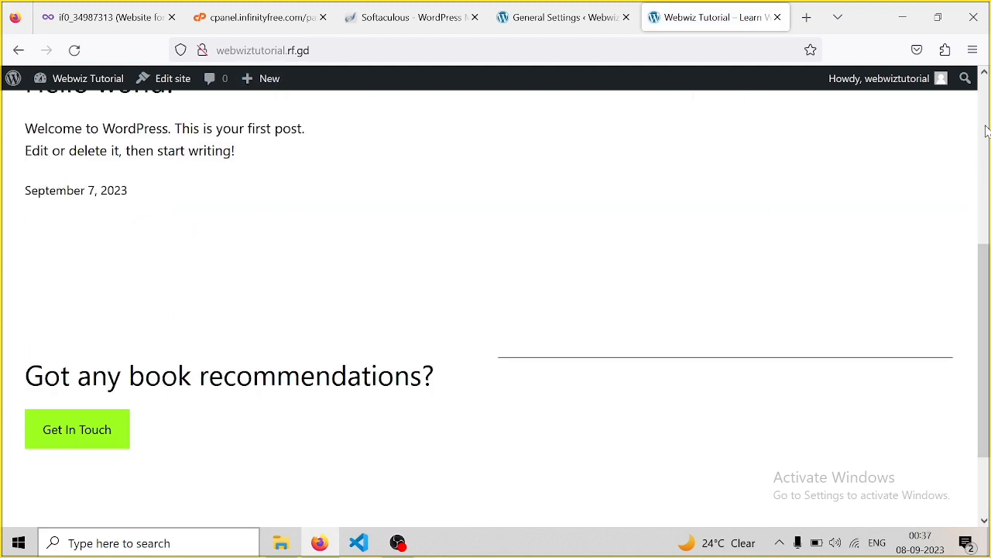
pyautogui.scroll(4, 987, 132)
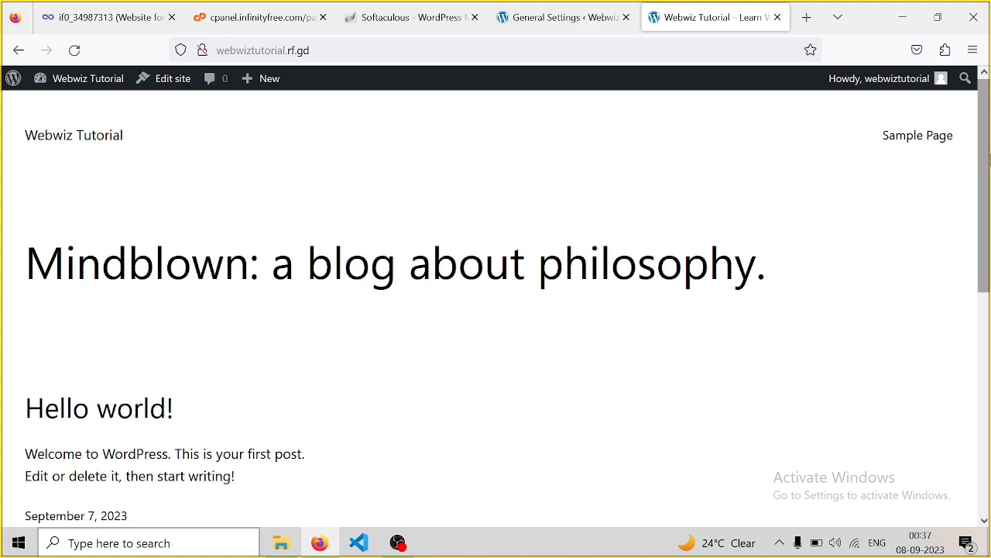
# Back in the admin tab, open Appearance > Themes listing Twenty Twenty-One, Two and Three
pyautogui.click(607, 24)
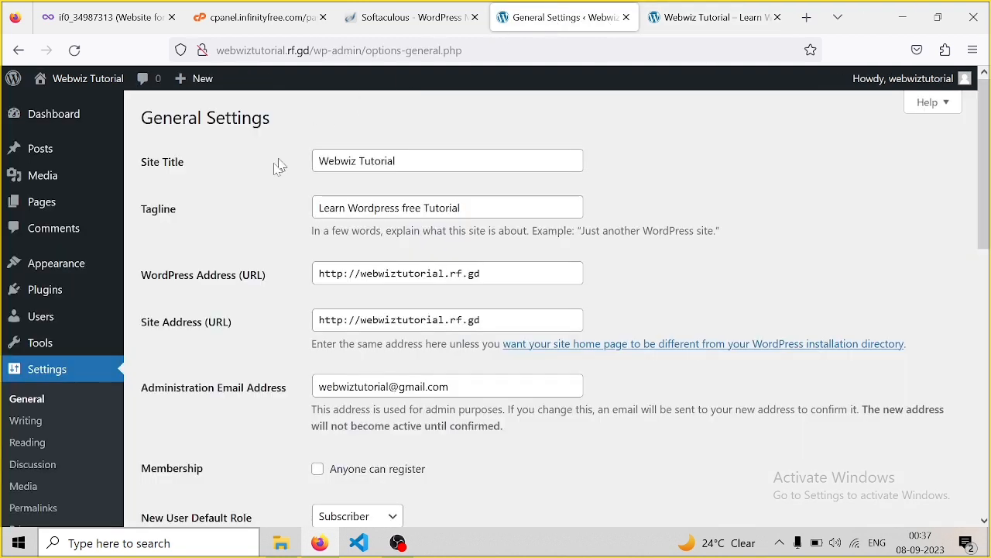
pyautogui.moveTo(66, 269)
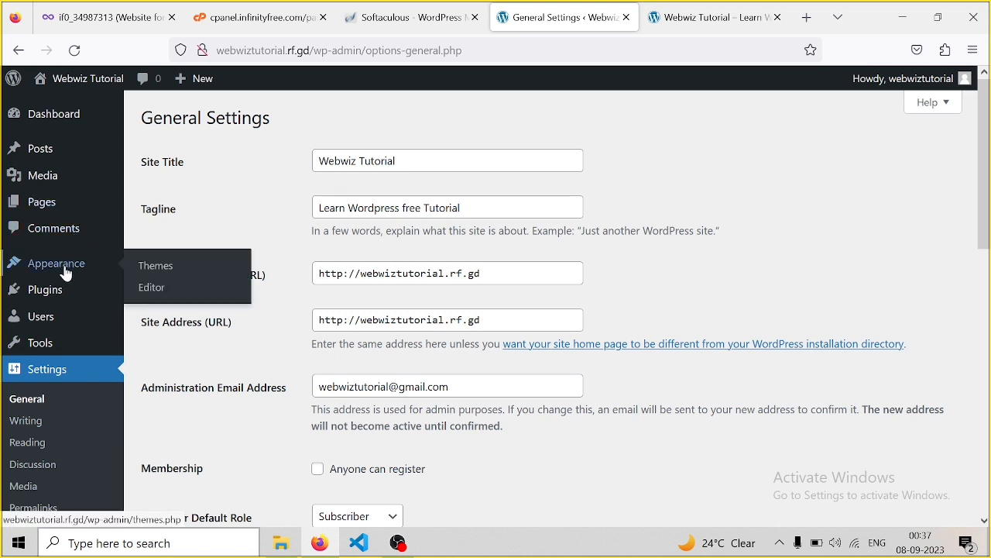
pyautogui.click(166, 269)
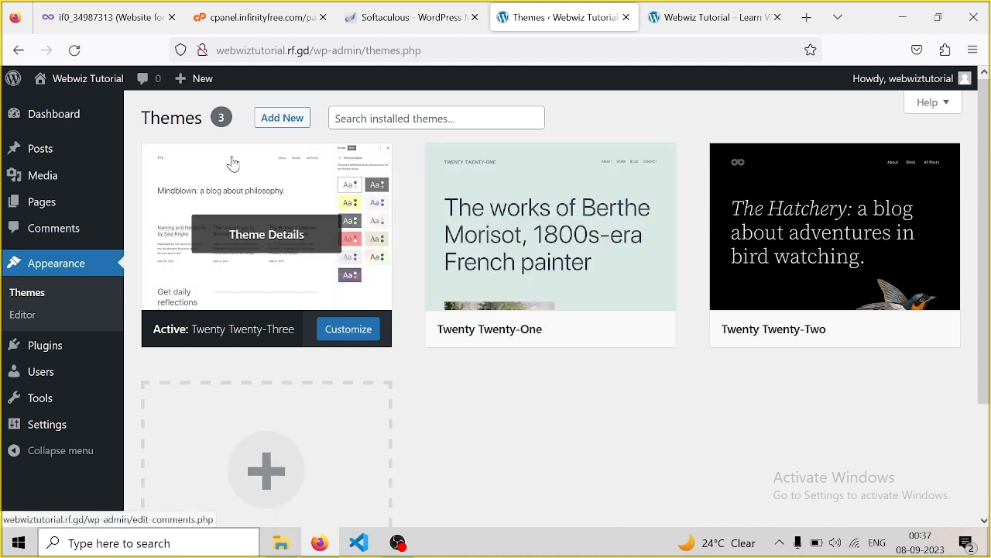
# Install the Astra theme from Add New and activate it
pyautogui.click(283, 121)
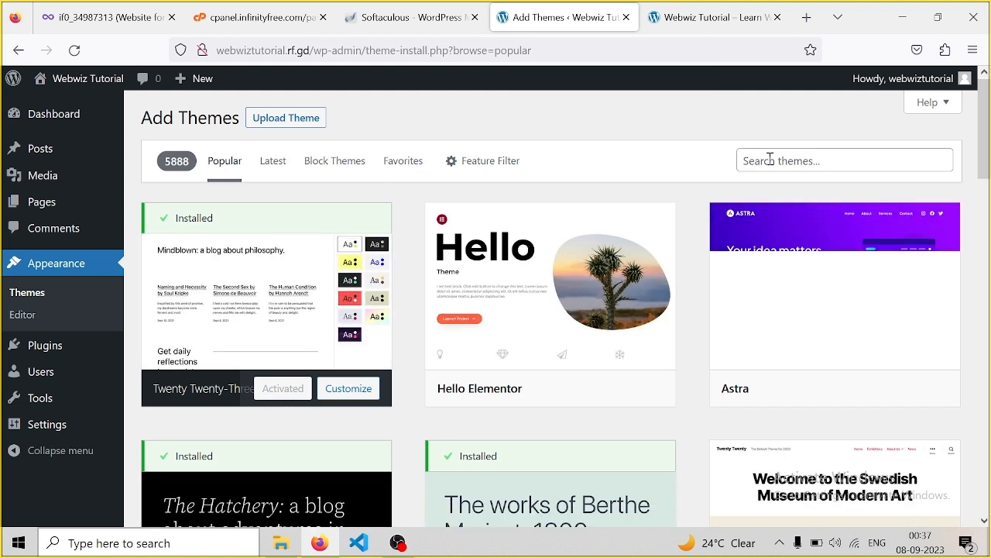
pyautogui.moveTo(753, 310)
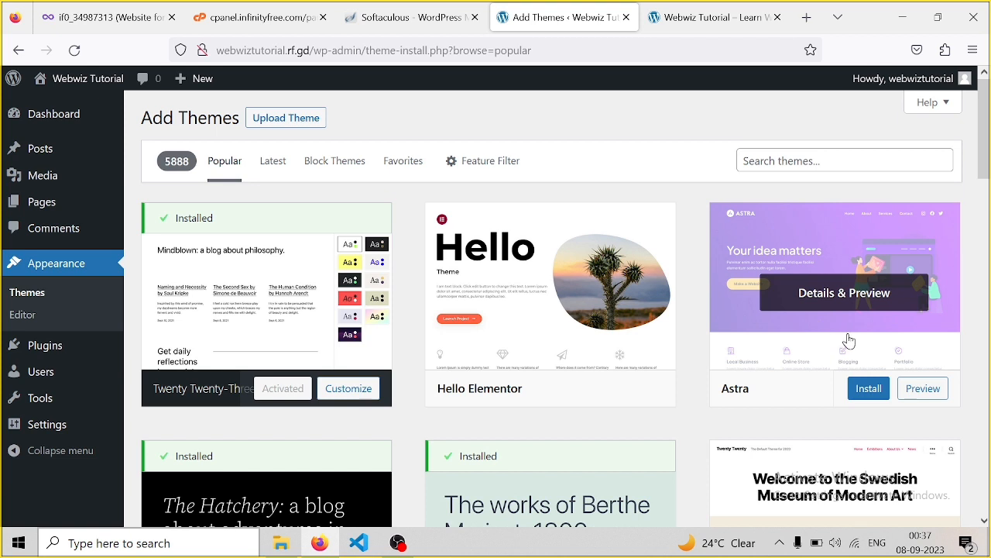
pyautogui.click(870, 391)
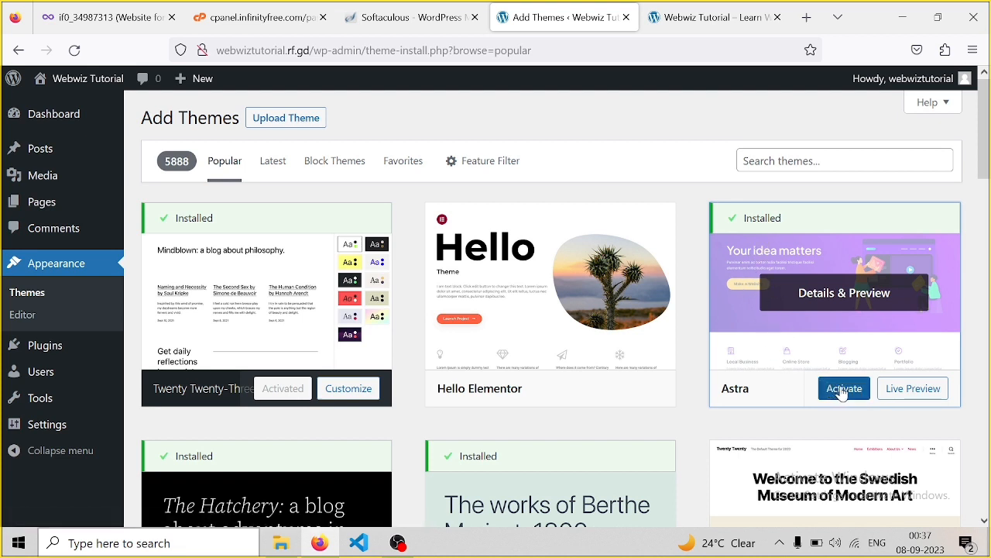
pyautogui.click(843, 395)
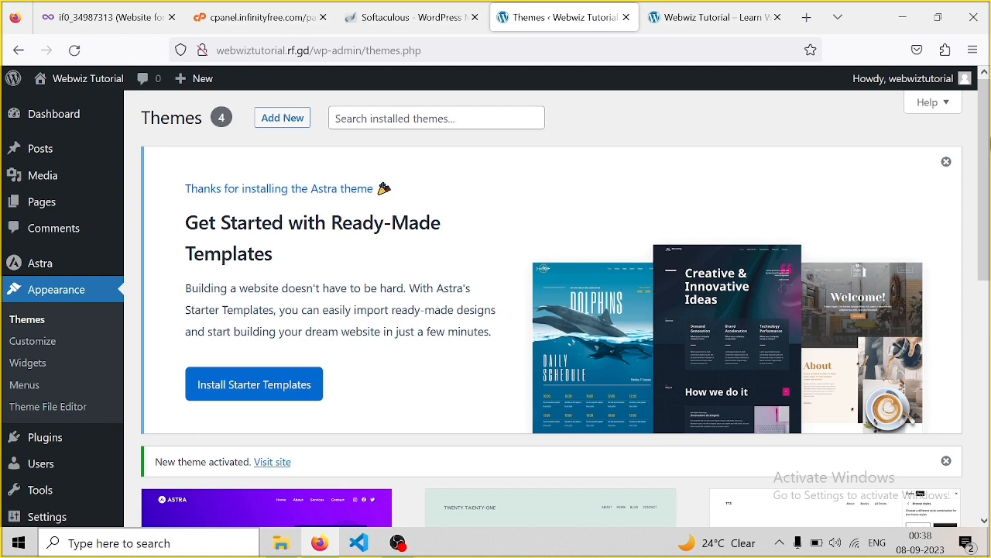
# Delete the Twenty Twenty-One theme from its details panel
pyautogui.moveTo(986, 106); pyautogui.dragTo(989, 295)
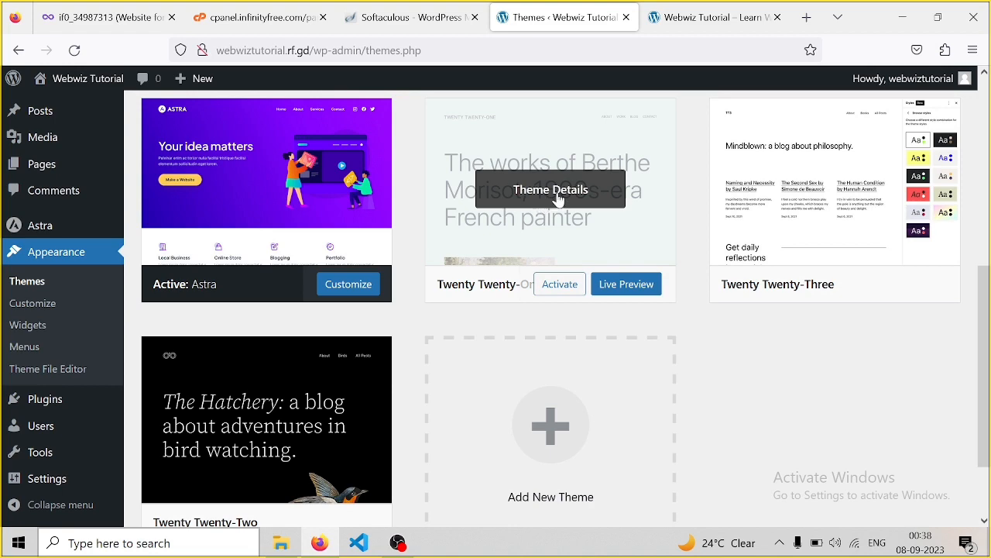
pyautogui.click(557, 199)
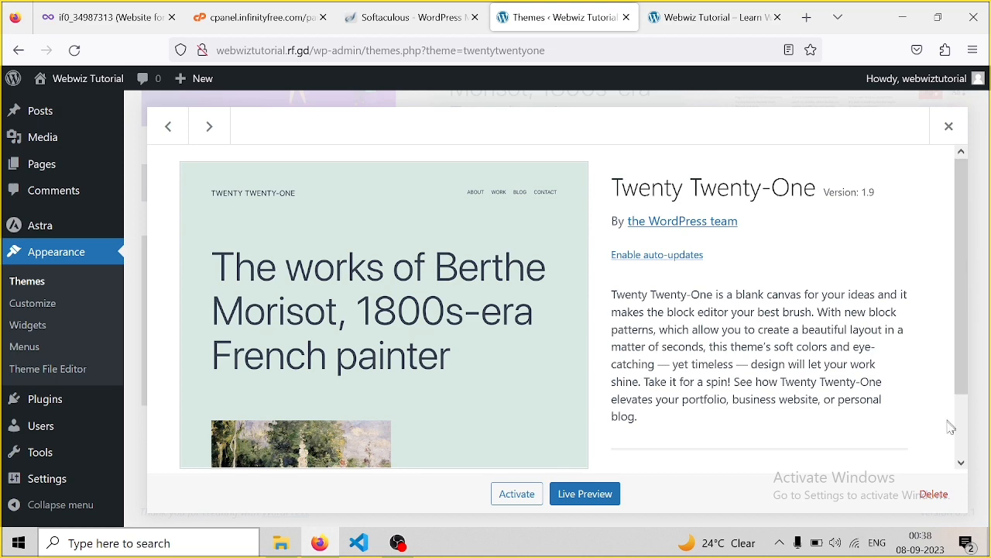
pyautogui.click(934, 495)
pyautogui.click(565, 333)
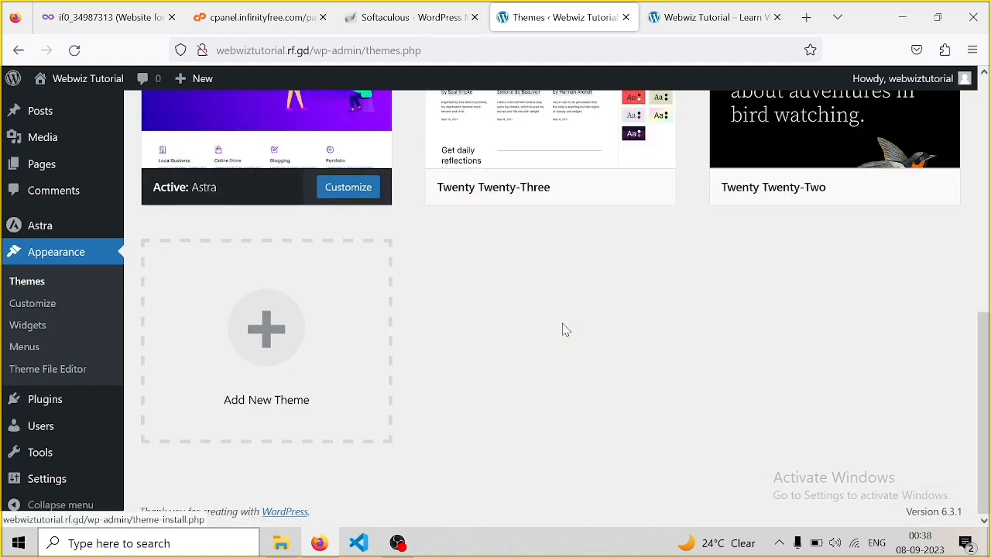
# Delete the Twenty Twenty-Three and Twenty Twenty-Two themes as well
pyautogui.moveTo(518, 169)
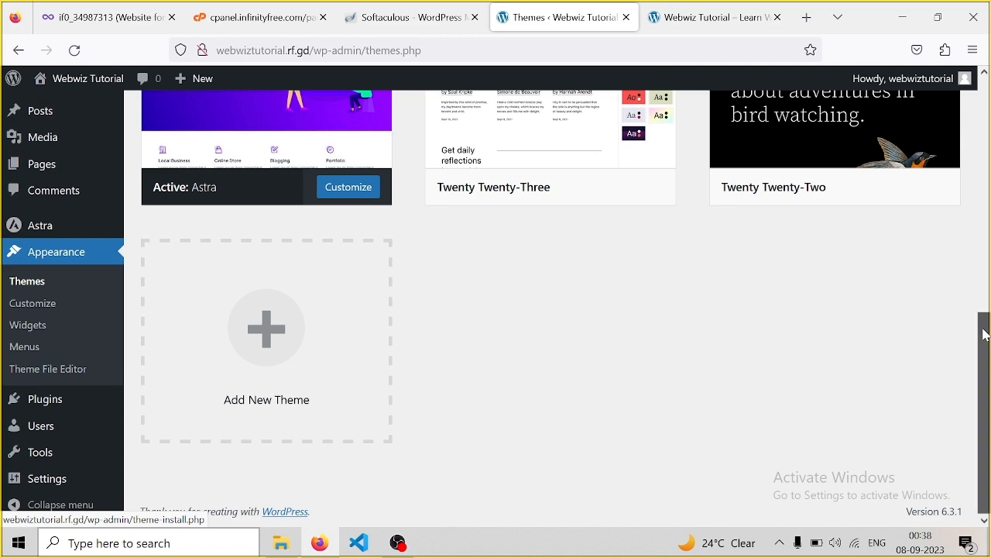
pyautogui.scroll(3, 985, 334)
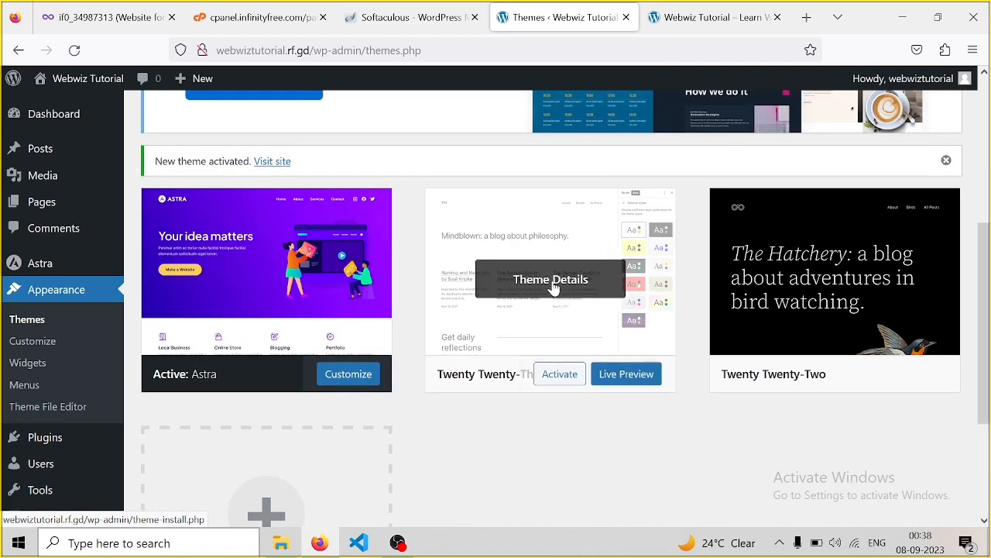
pyautogui.click(552, 281)
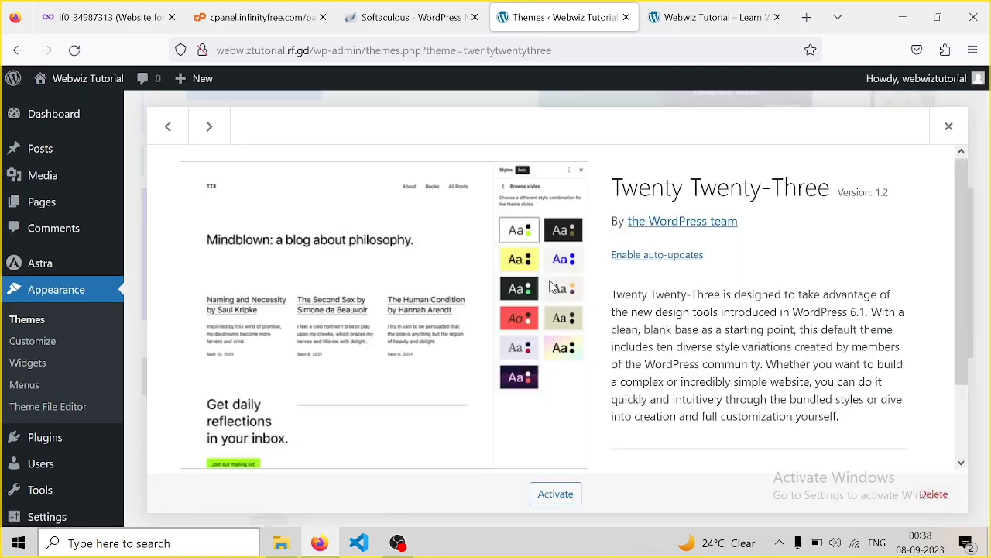
pyautogui.click(934, 495)
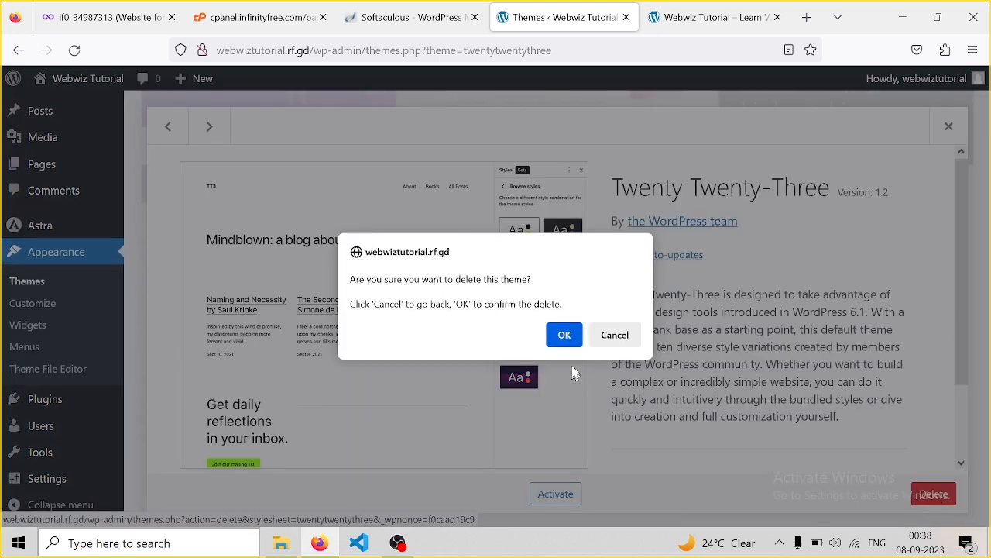
pyautogui.click(563, 335)
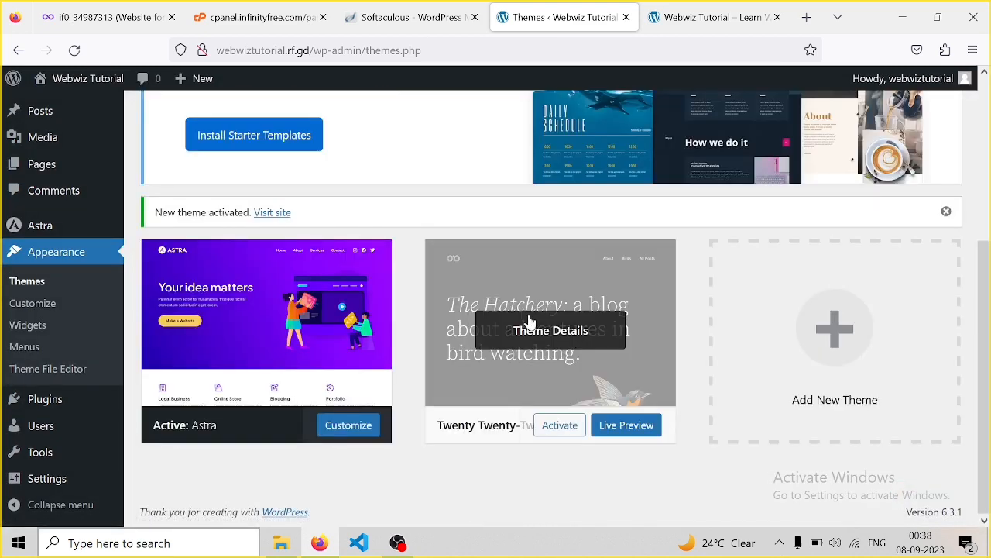
pyautogui.click(529, 321)
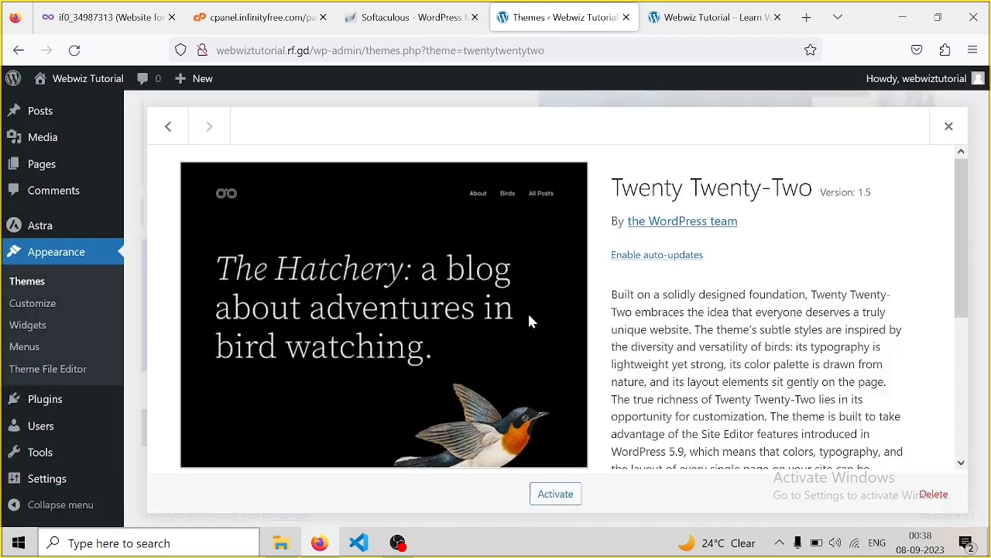
pyautogui.click(944, 501)
pyautogui.click(565, 334)
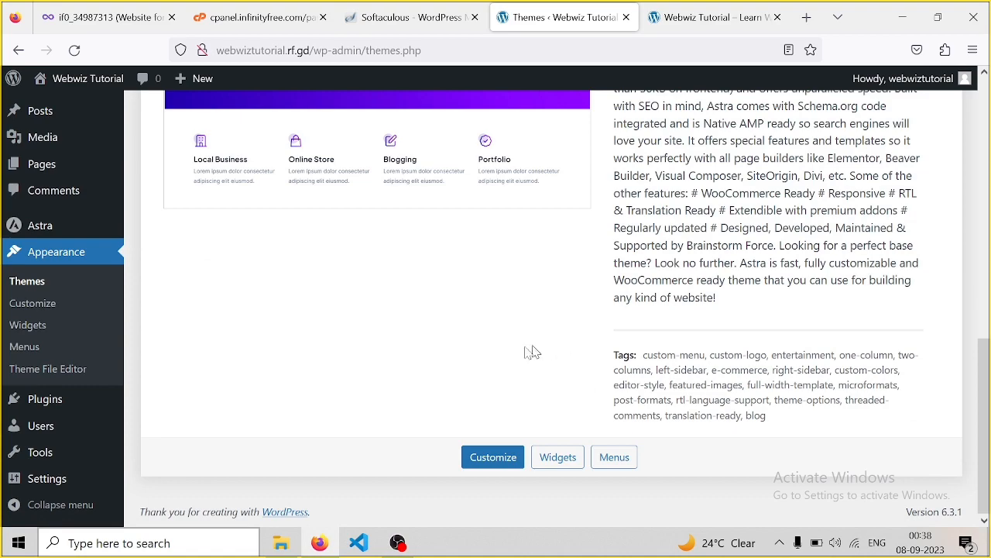
pyautogui.moveTo(988, 340); pyautogui.dragTo(986, 268)
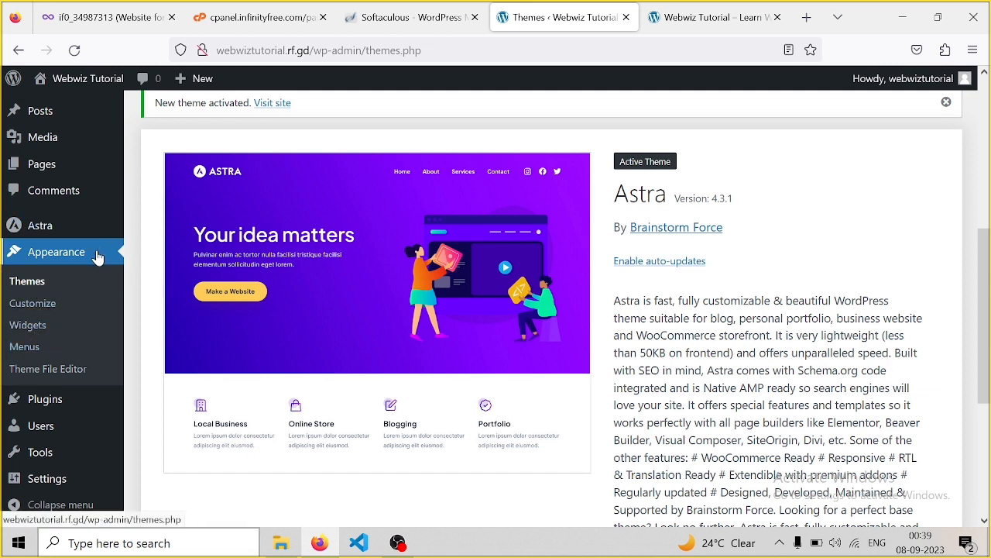
pyautogui.moveTo(27, 227)
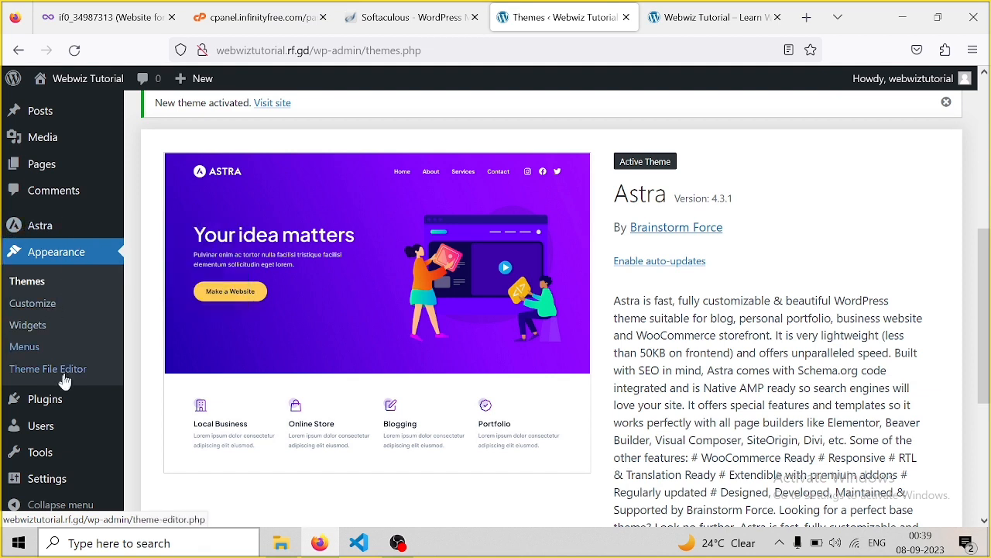
pyautogui.moveTo(60, 407)
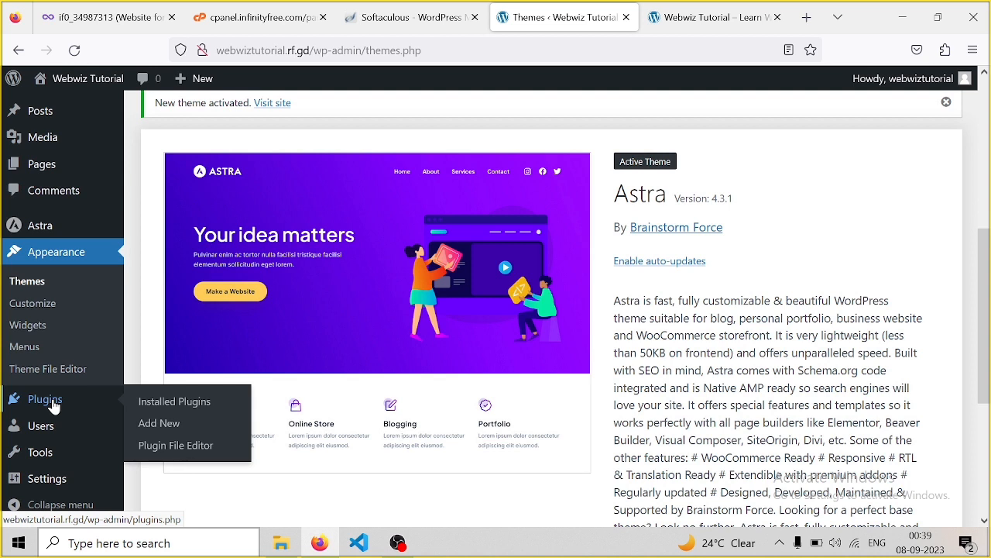
# Bulk-delete the Akismet Anti-Spam and Hello Dolly plugins, leaving no plugins installed
pyautogui.click(53, 404)
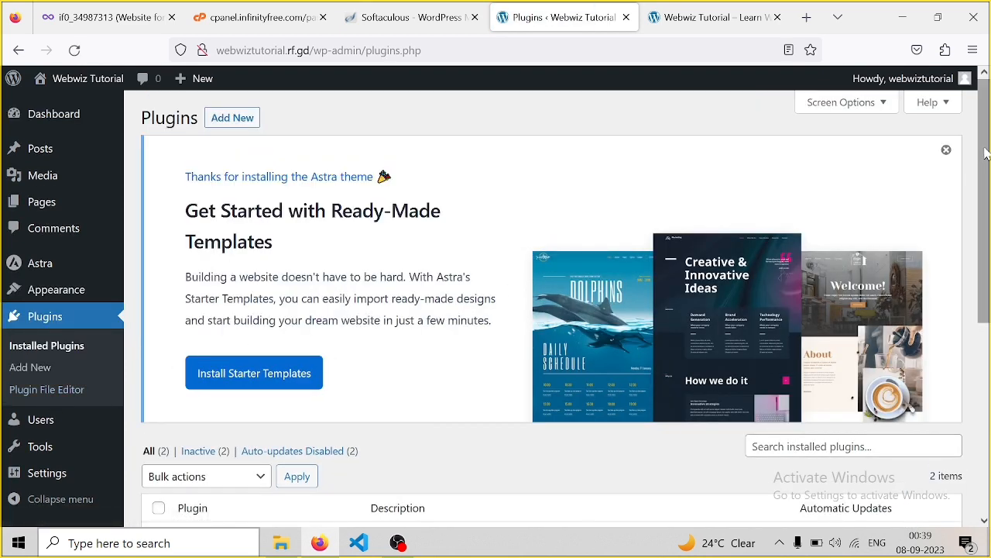
pyautogui.moveTo(985, 152); pyautogui.dragTo(987, 372)
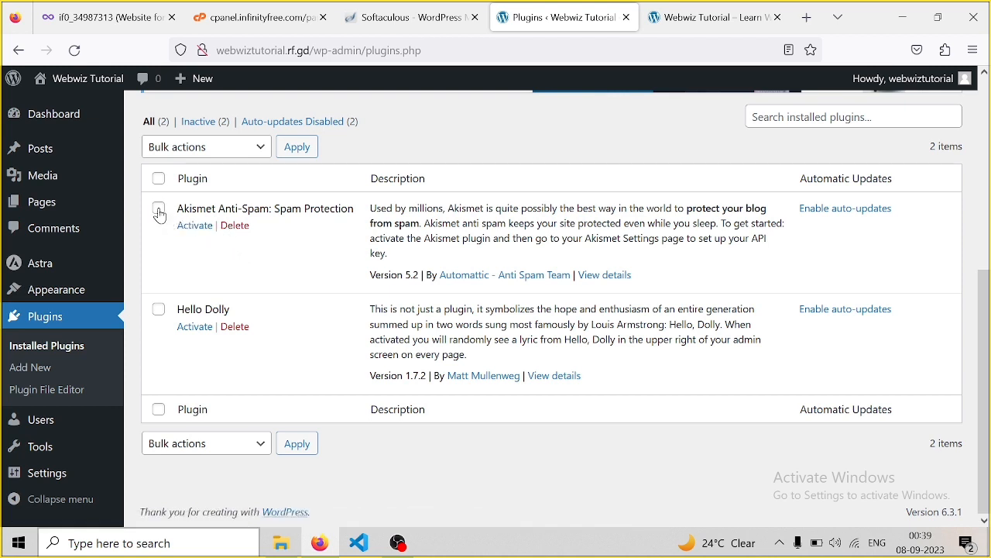
pyautogui.click(159, 310)
pyautogui.click(267, 147)
pyautogui.click(186, 256)
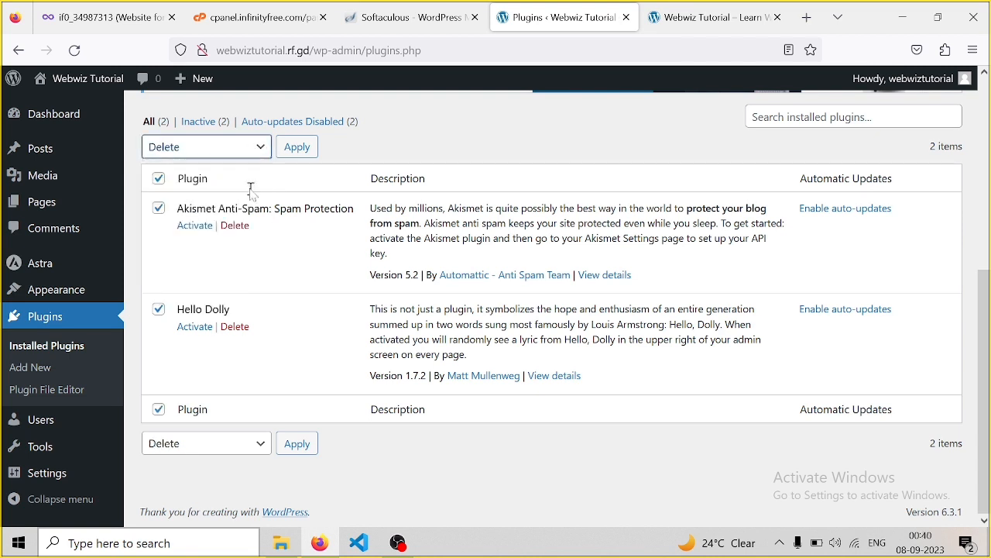
pyautogui.click(296, 147)
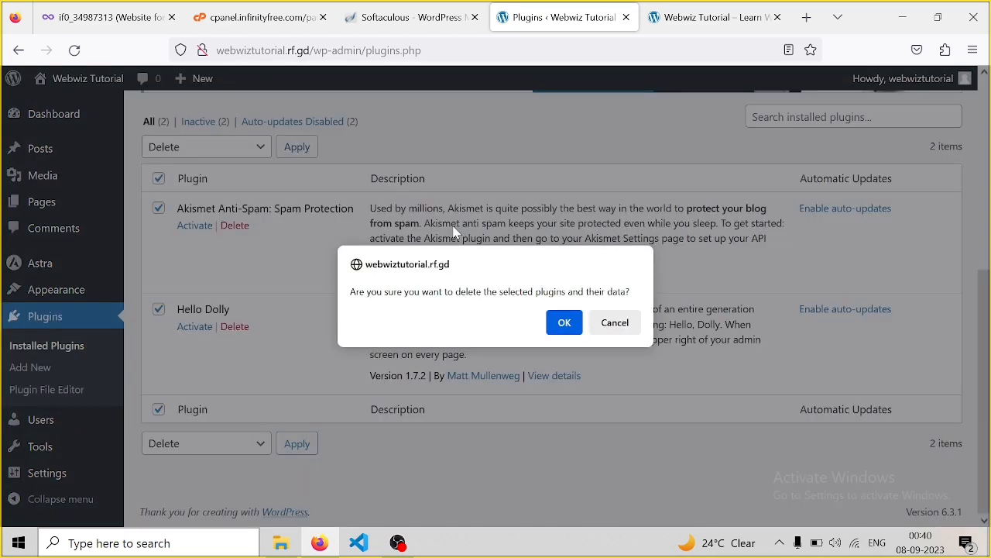
pyautogui.click(562, 327)
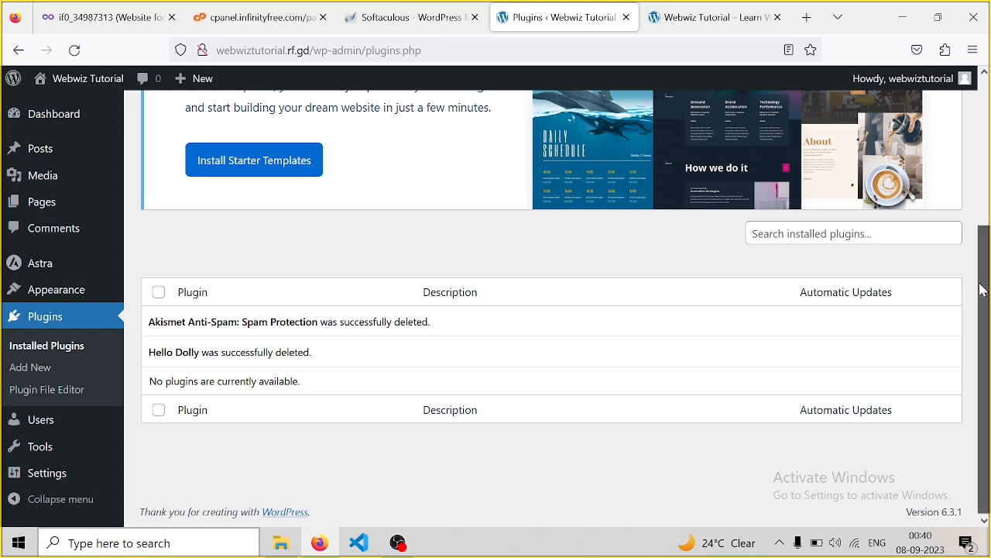
pyautogui.moveTo(983, 290); pyautogui.dragTo(984, 85)
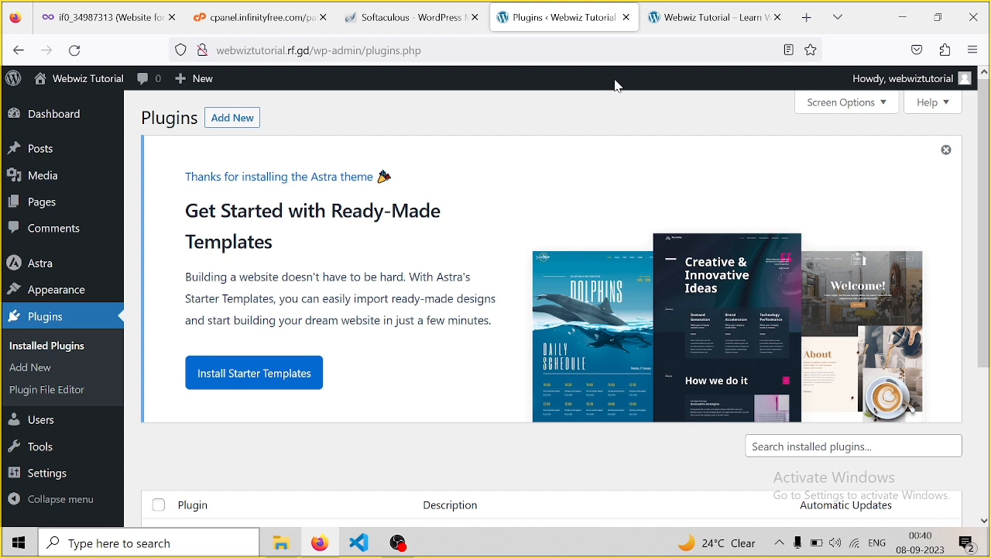
# On Add New Plugins, close the Astra starter templates banner and show the zip upload form
pyautogui.click(226, 119)
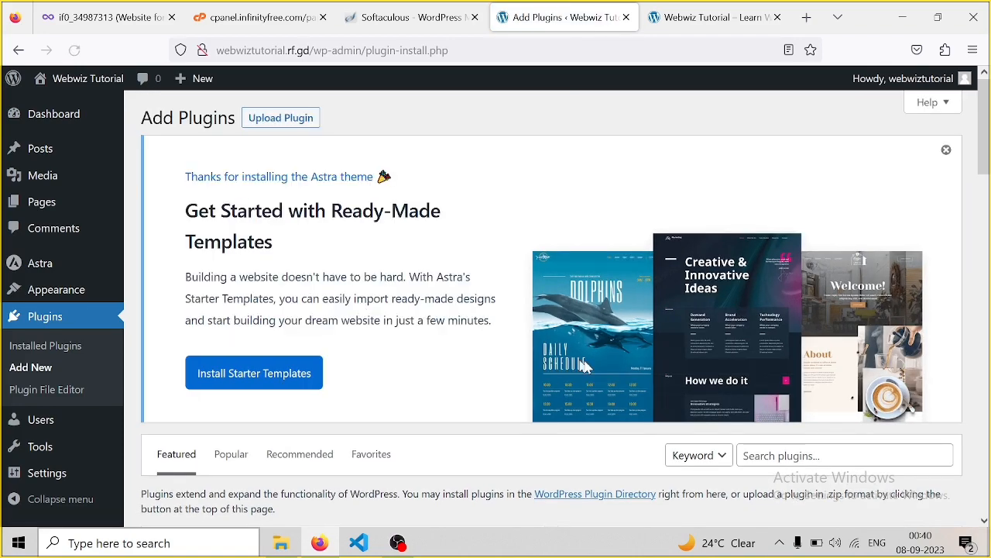
pyautogui.moveTo(986, 113); pyautogui.dragTo(986, 146)
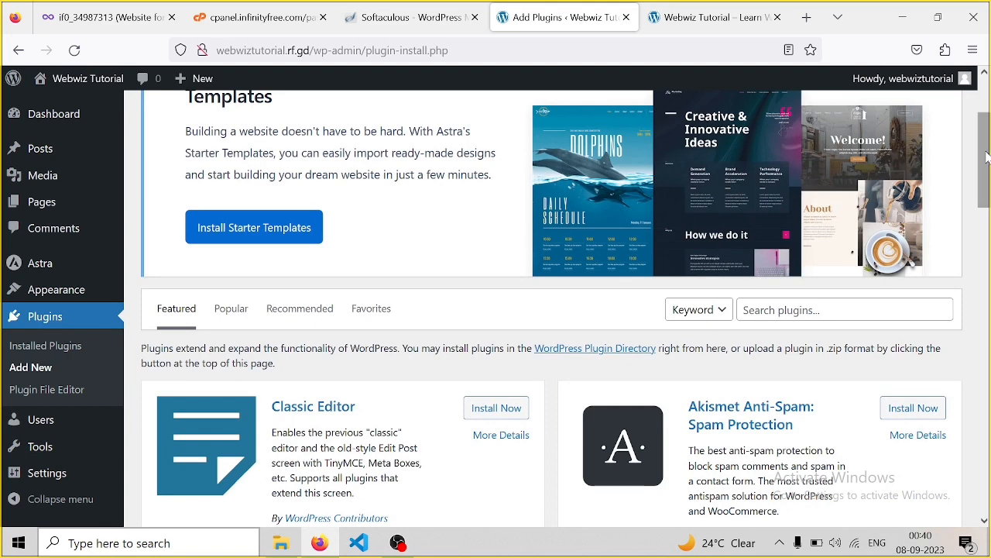
pyautogui.moveTo(985, 157); pyautogui.dragTo(986, 114)
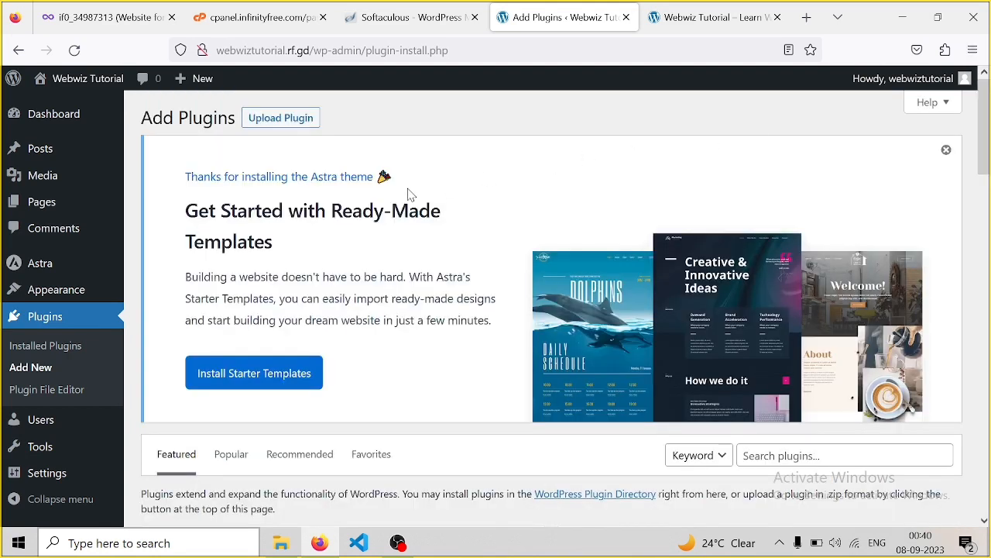
pyautogui.click(270, 117)
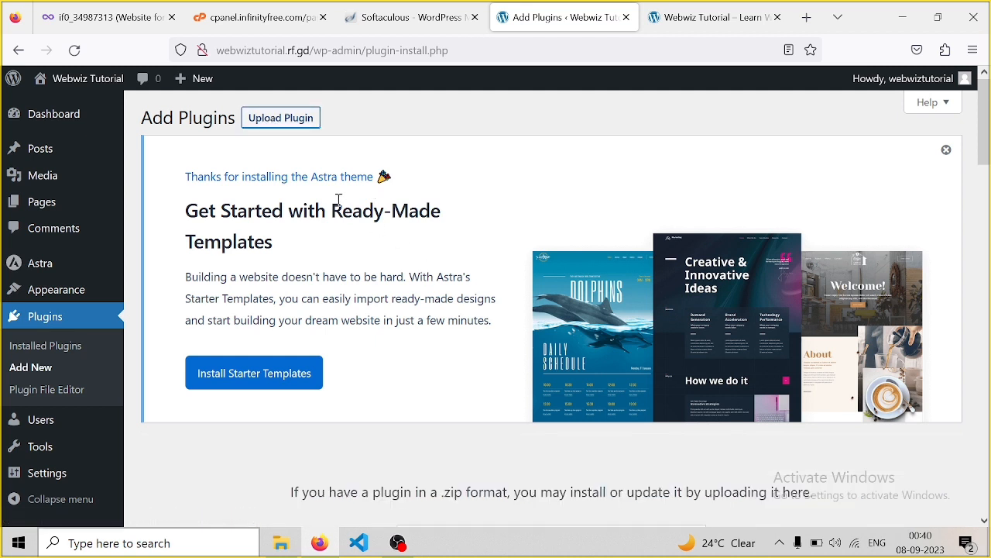
pyautogui.click(269, 122)
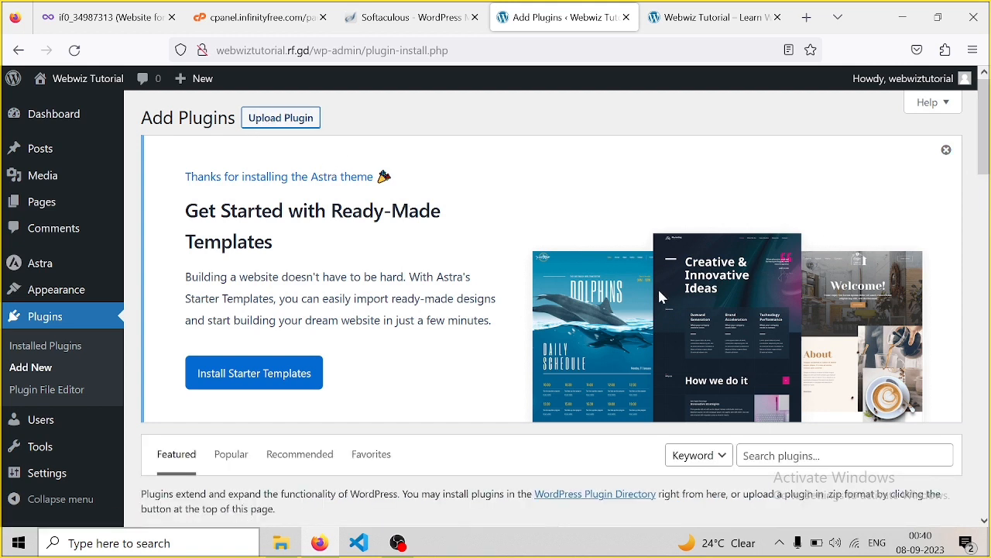
pyautogui.click(946, 149)
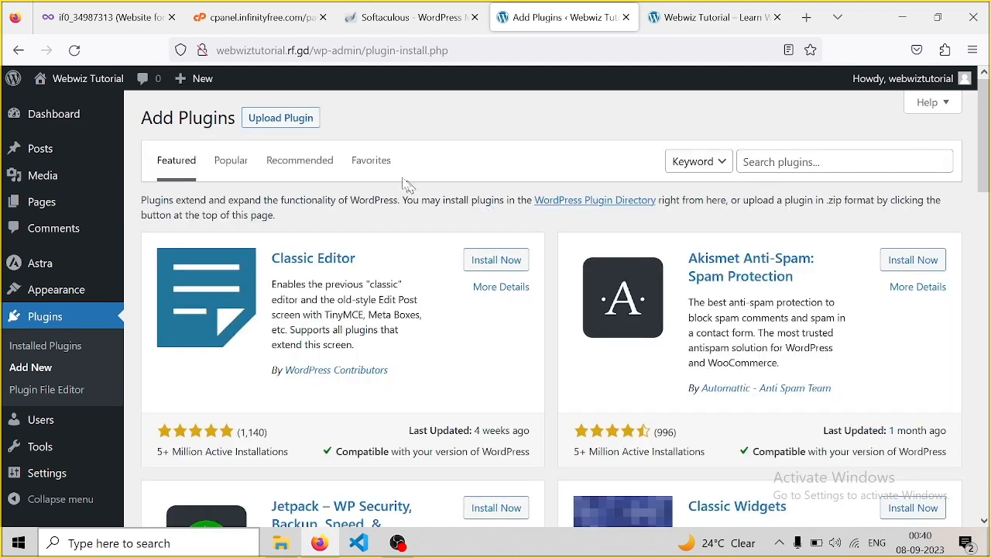
pyautogui.click(277, 124)
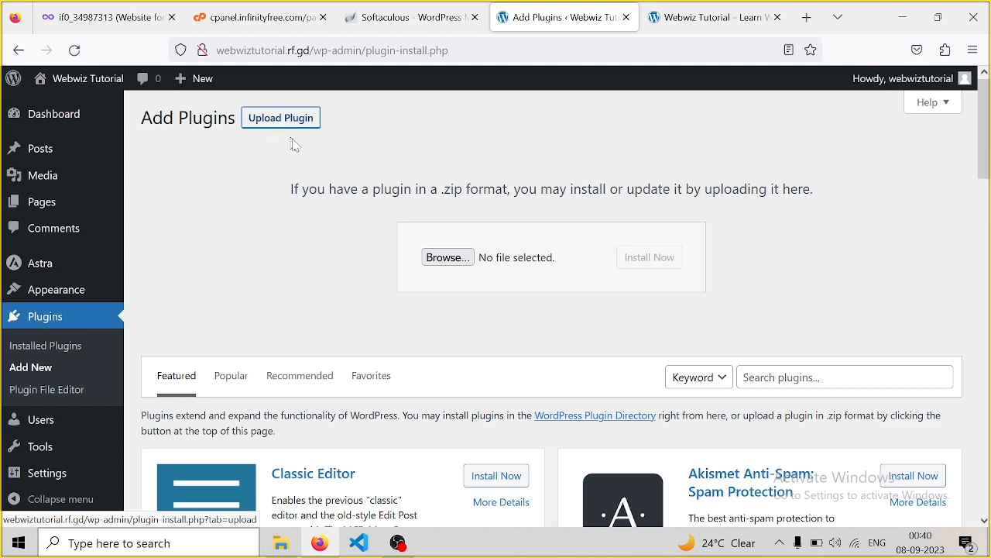
# Upload astra-addon.zip from D:\Software and App\word Press and xampp and install it
pyautogui.click(449, 258)
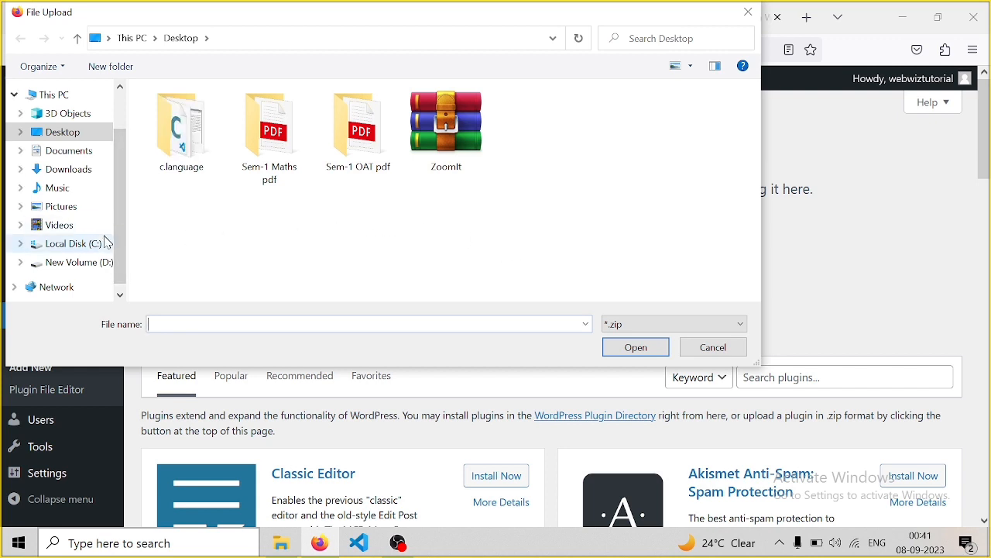
pyautogui.click(91, 263)
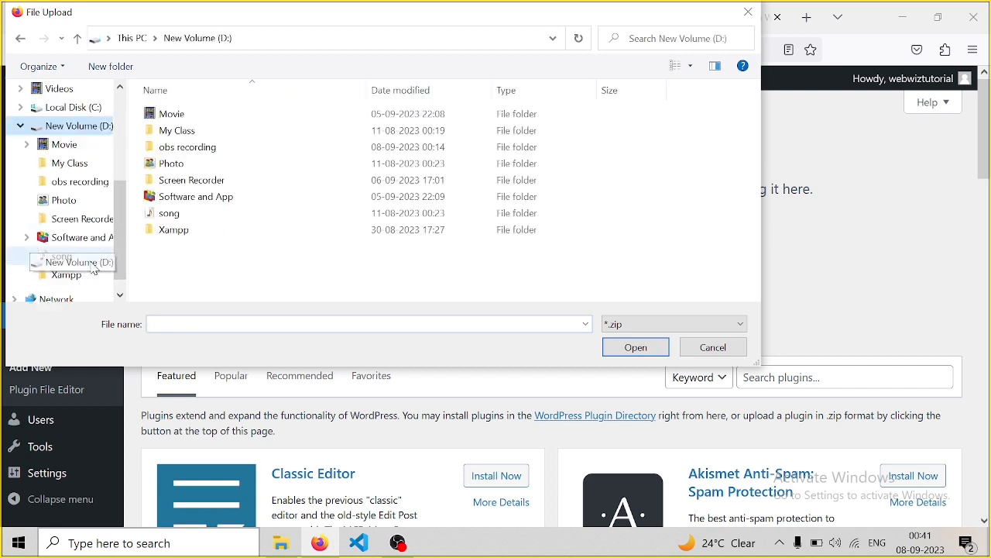
pyautogui.doubleClick(246, 203)
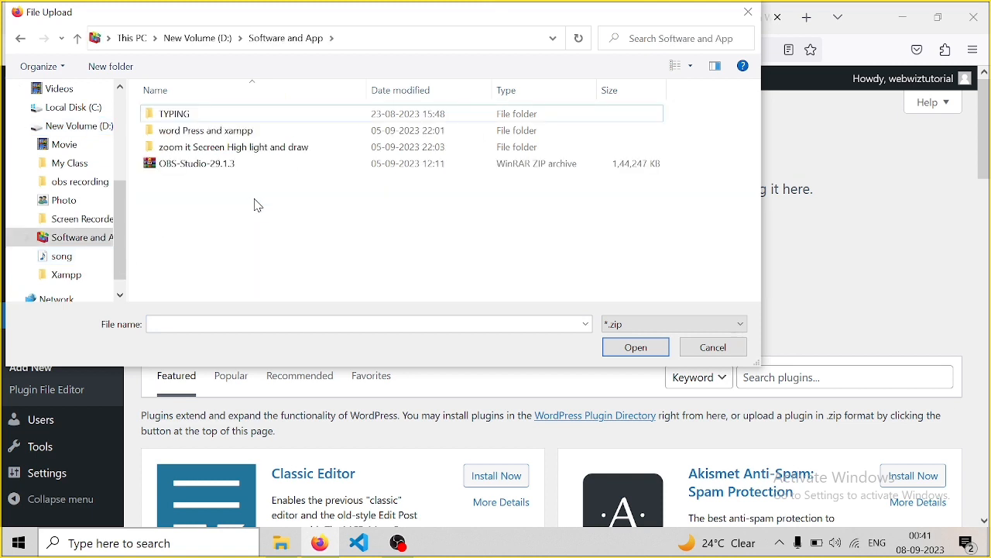
pyautogui.doubleClick(219, 132)
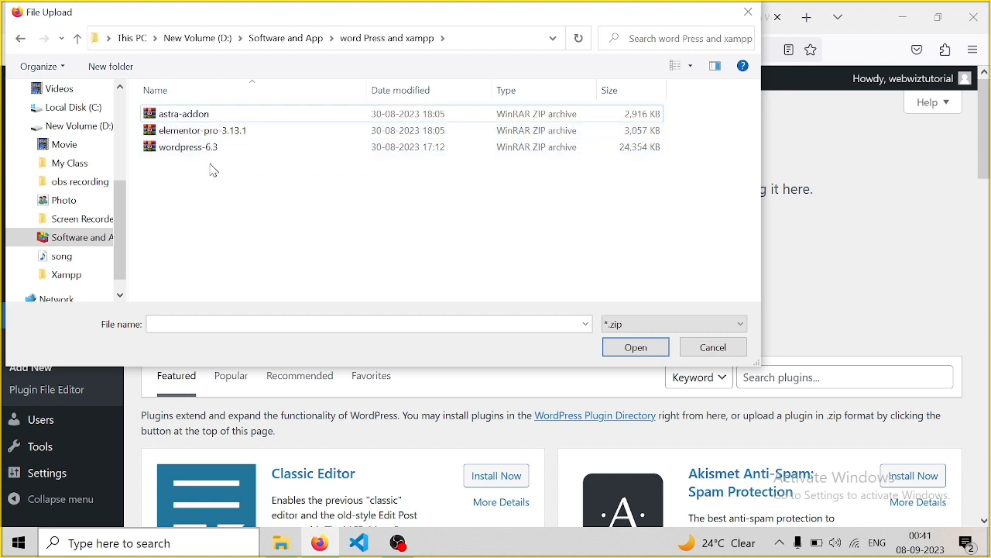
pyautogui.click(196, 122)
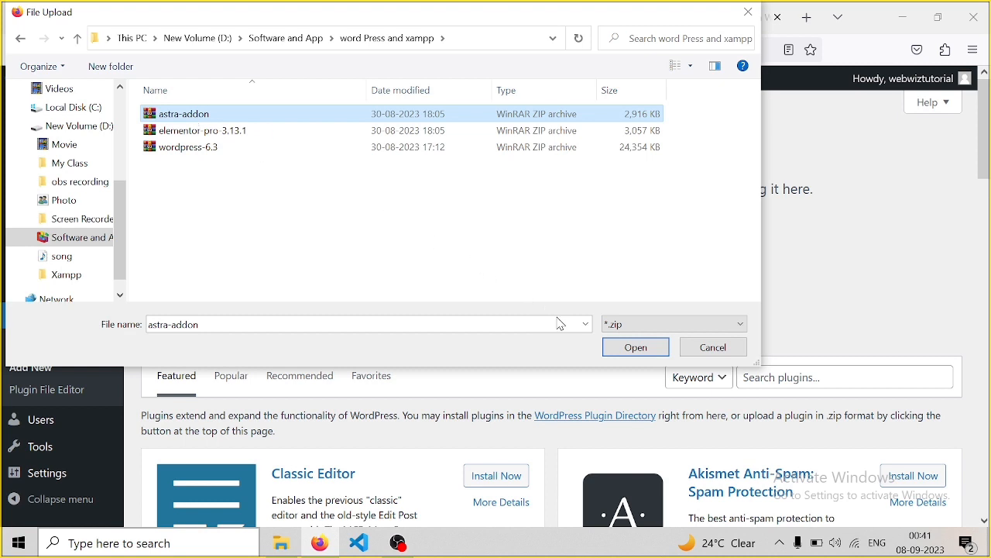
pyautogui.click(637, 348)
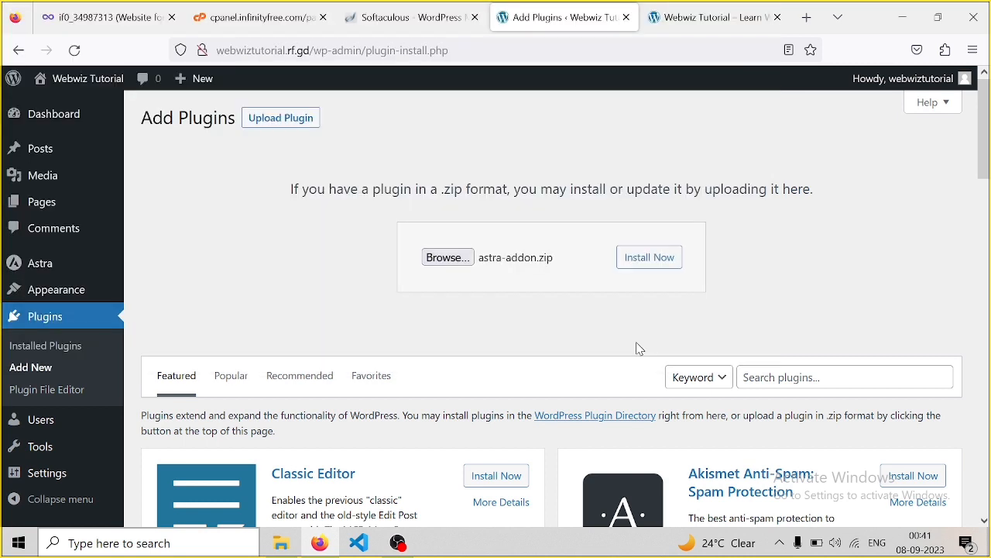
pyautogui.click(649, 261)
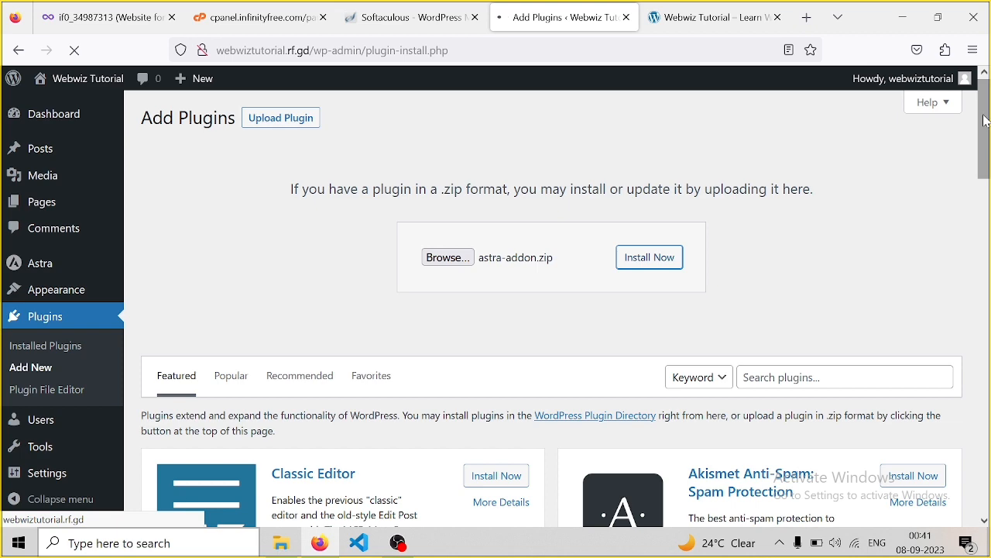
pyautogui.moveTo(985, 122)
pyautogui.mouseDown()
pyautogui.moveTo(985, 167)
pyautogui.moveTo(984, 106)
pyautogui.mouseUp()
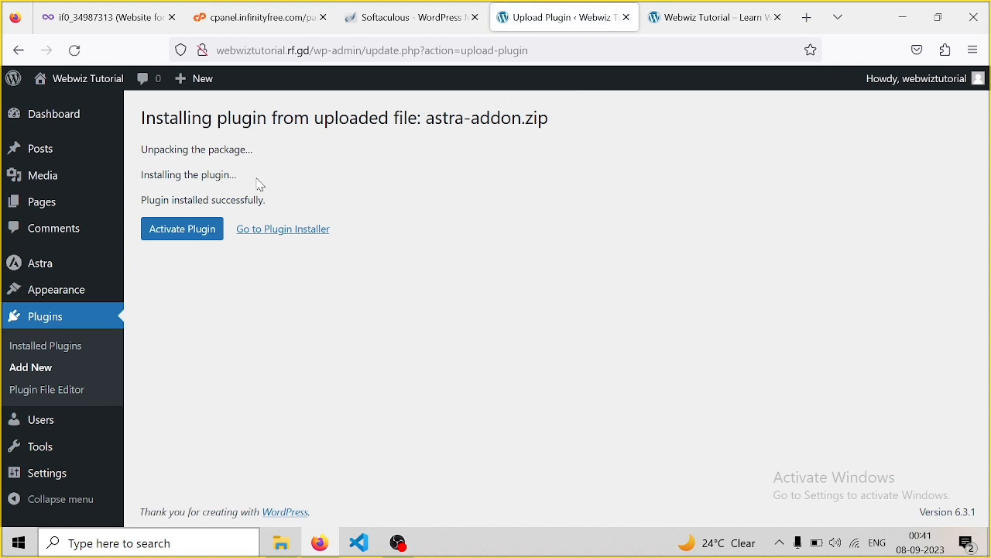
# Activate Astra Pro and open its Settings to reach the Welcome to Astra page
pyautogui.click(168, 235)
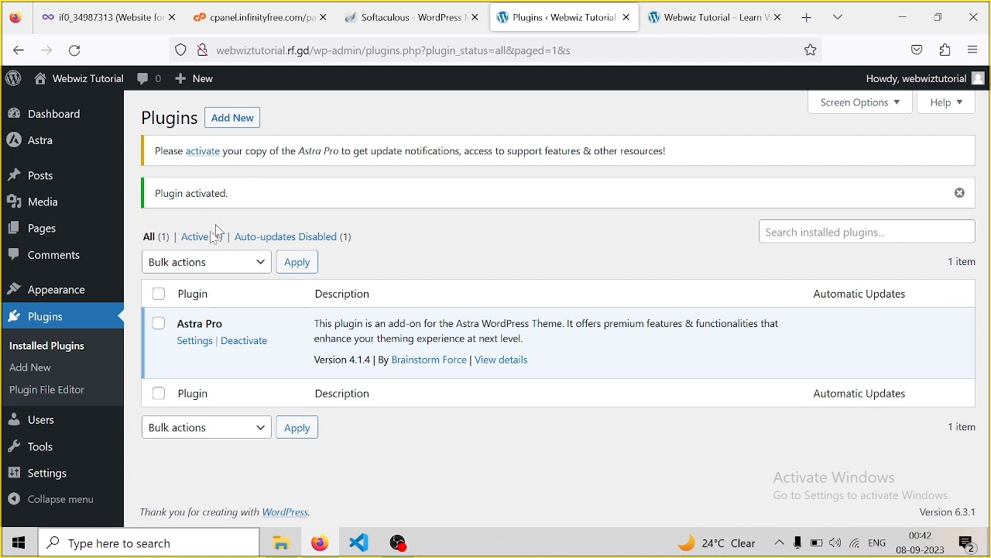
pyautogui.click(194, 347)
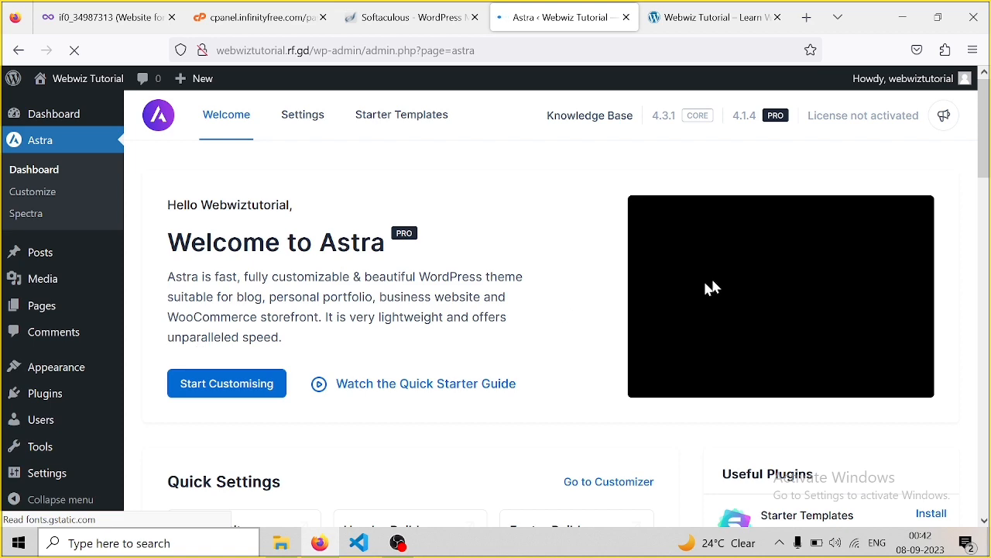
# Turn on all Astra Pro modules from the Astra dashboard
pyautogui.moveTo(985, 147); pyautogui.dragTo(985, 213)
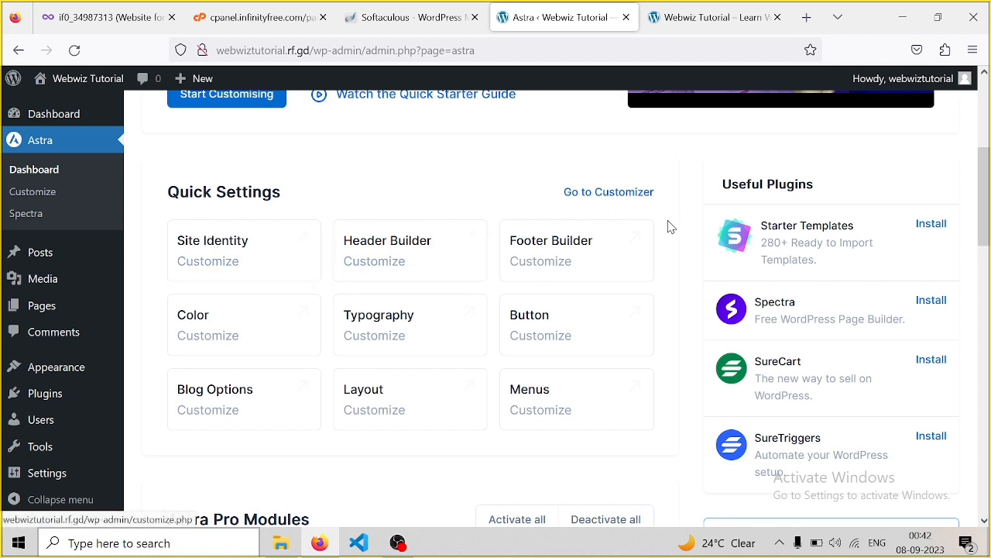
pyautogui.moveTo(982, 195); pyautogui.dragTo(989, 219)
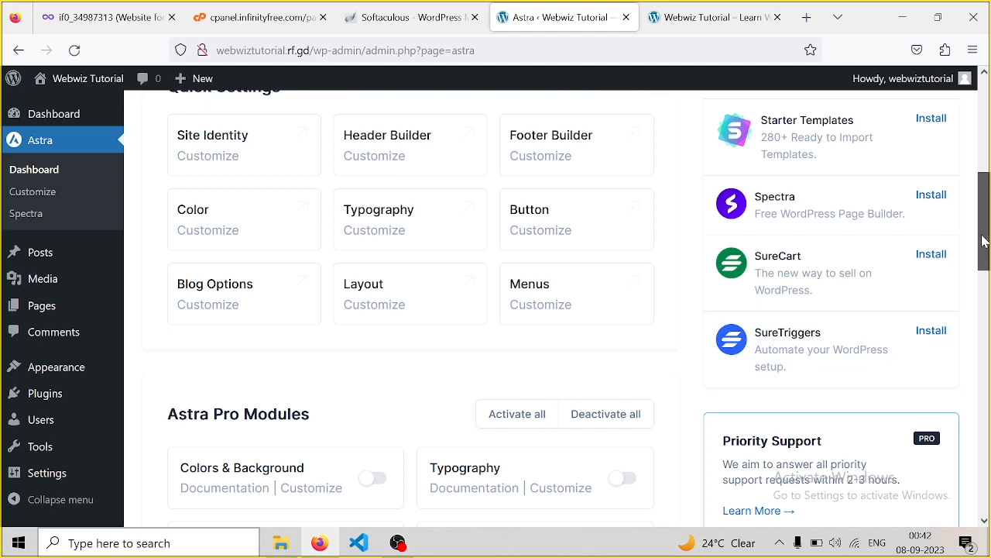
pyautogui.scroll(-4, 989, 331)
pyautogui.moveTo(990, 313); pyautogui.dragTo(990, 301)
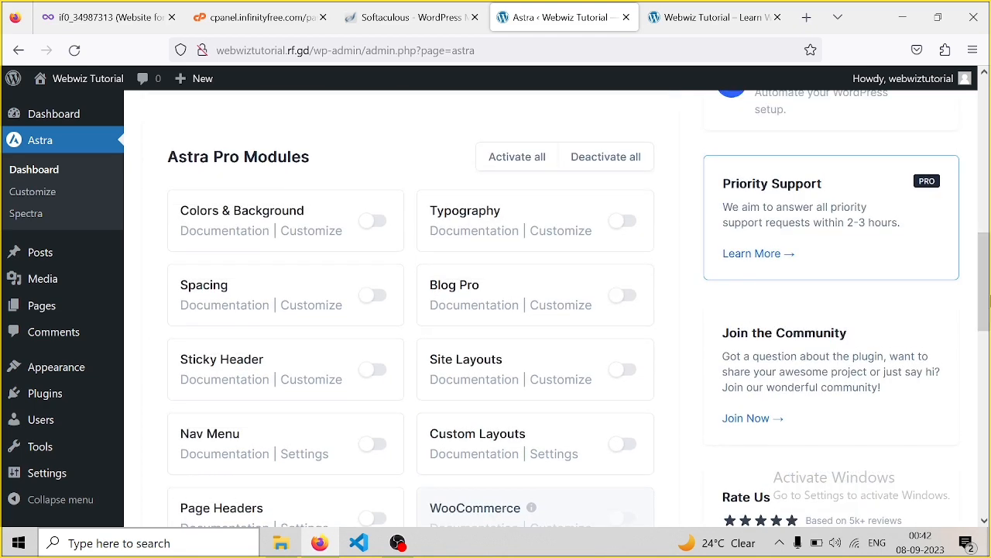
pyautogui.click(517, 151)
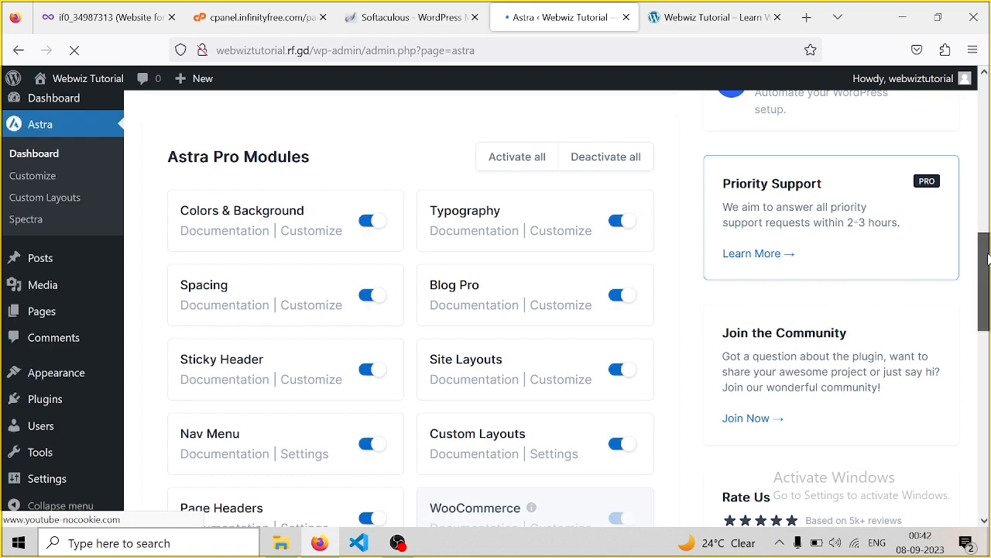
pyautogui.moveTo(987, 258); pyautogui.dragTo(987, 132)
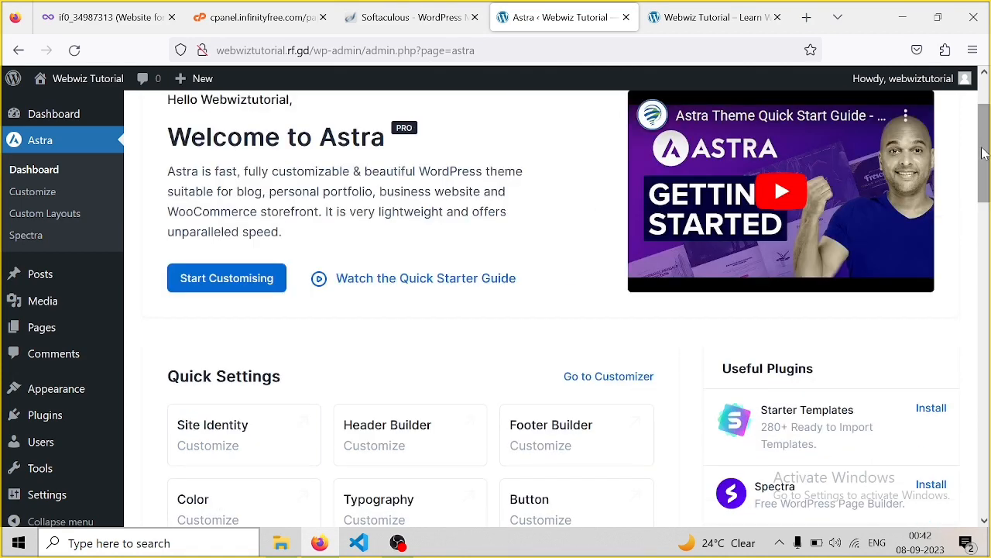
# Return to the Installed Plugins list showing Astra Pro 4.1.4
pyautogui.scroll(2, 985, 118)
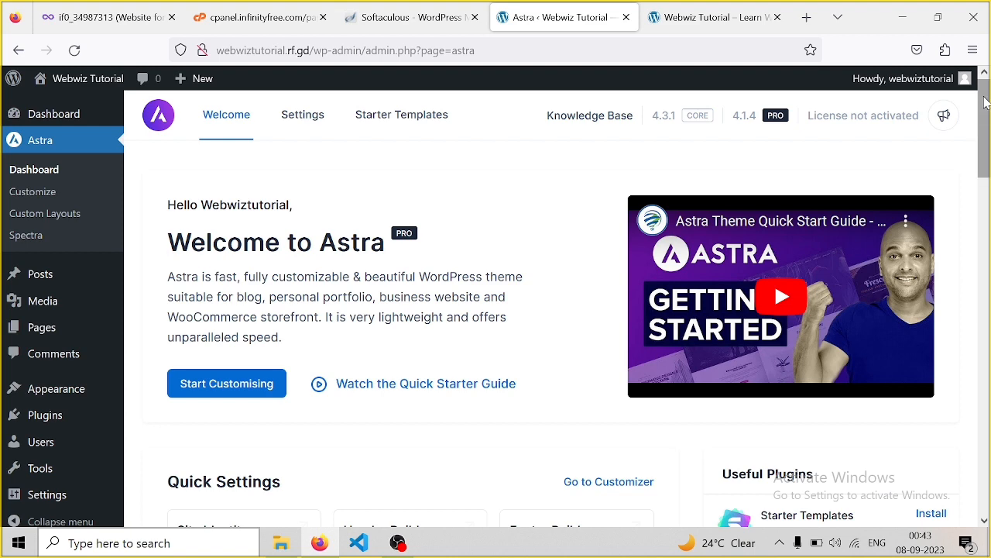
pyautogui.scroll(-2, 985, 101)
pyautogui.scroll(2, 983, 103)
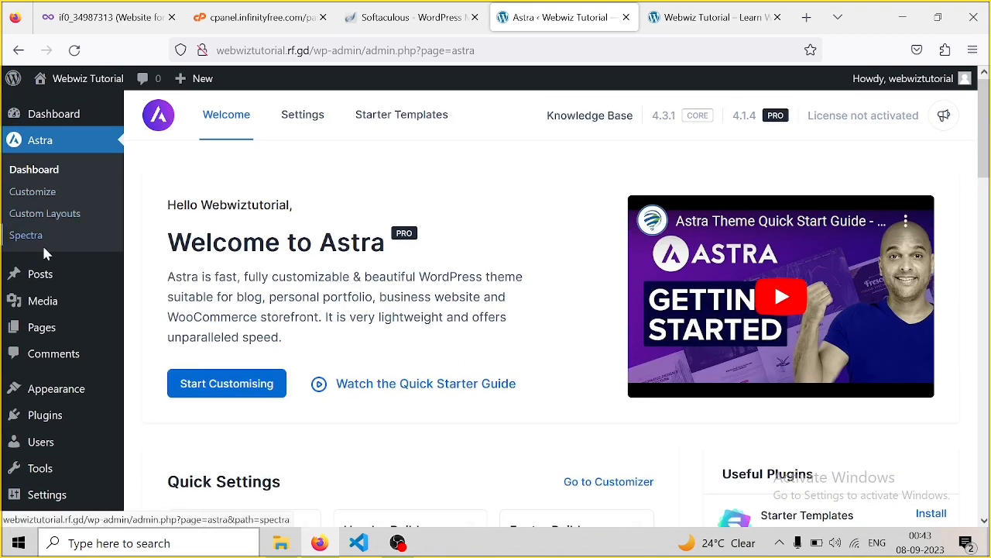
pyautogui.moveTo(38, 302)
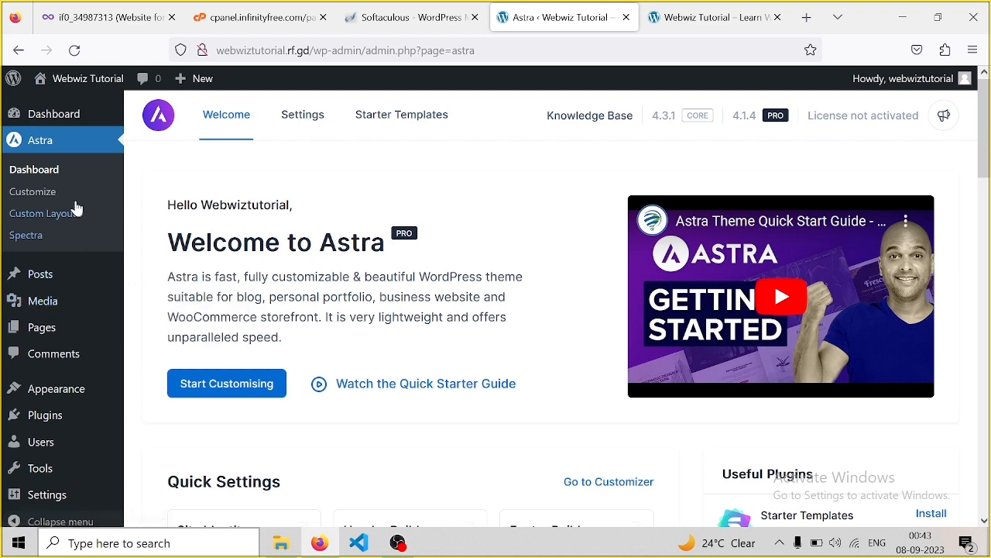
pyautogui.click(46, 425)
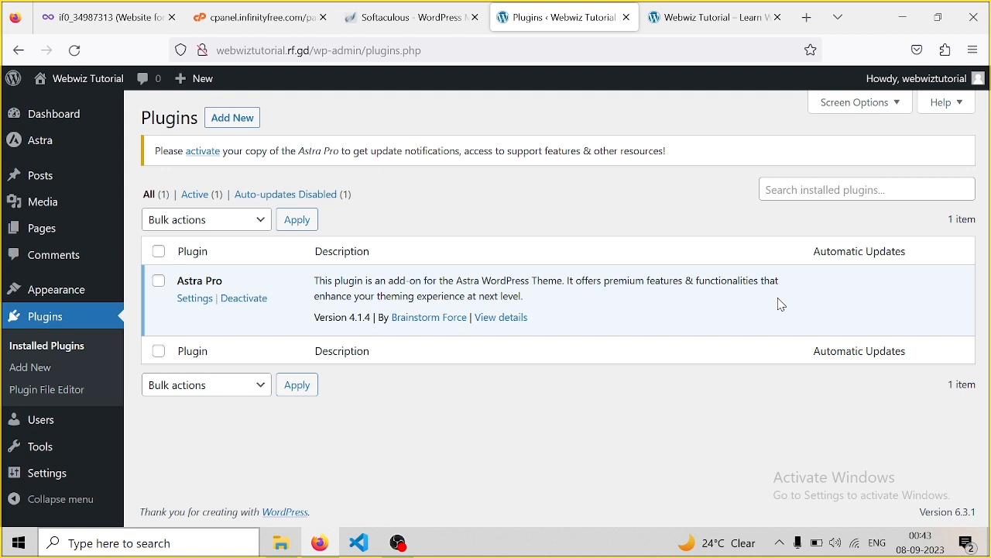
# Search the plugin directory for 'elementor', then install and activate Elementor Website Builder
pyautogui.click(808, 190)
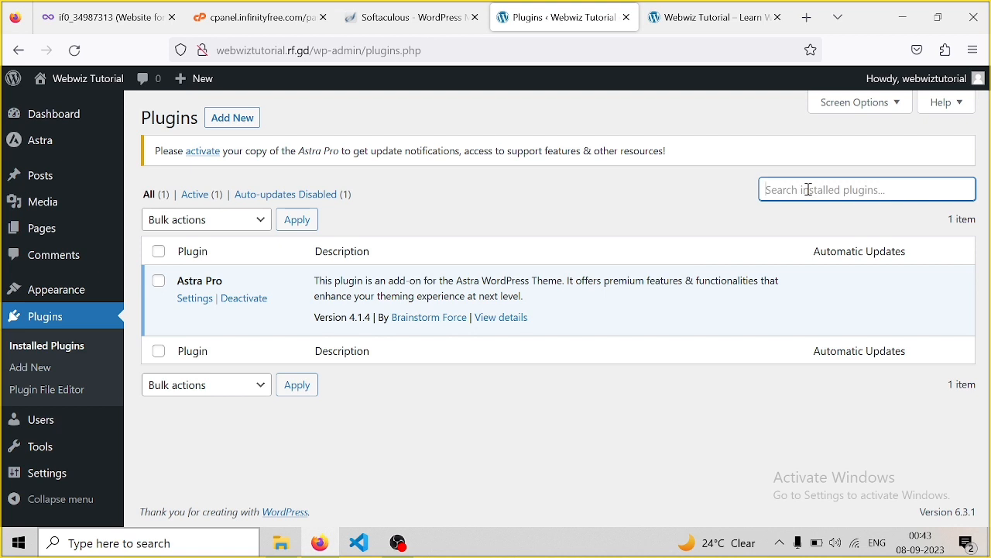
pyautogui.click(232, 119)
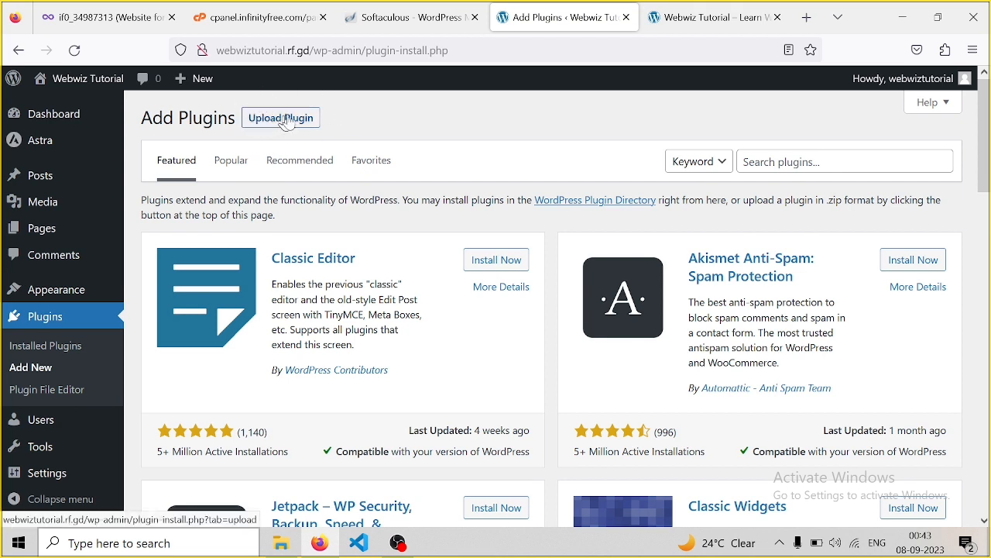
pyautogui.click(783, 164)
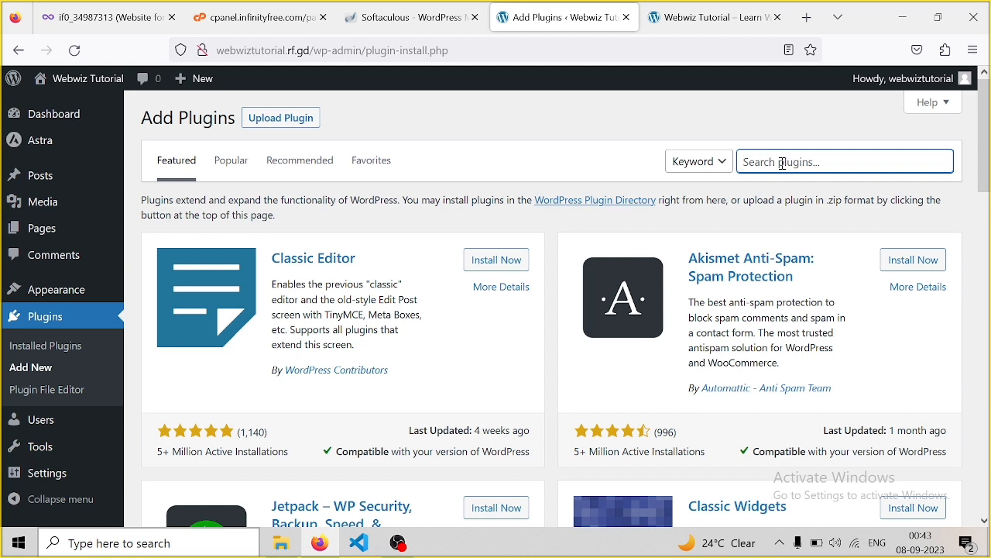
pyautogui.write('element')
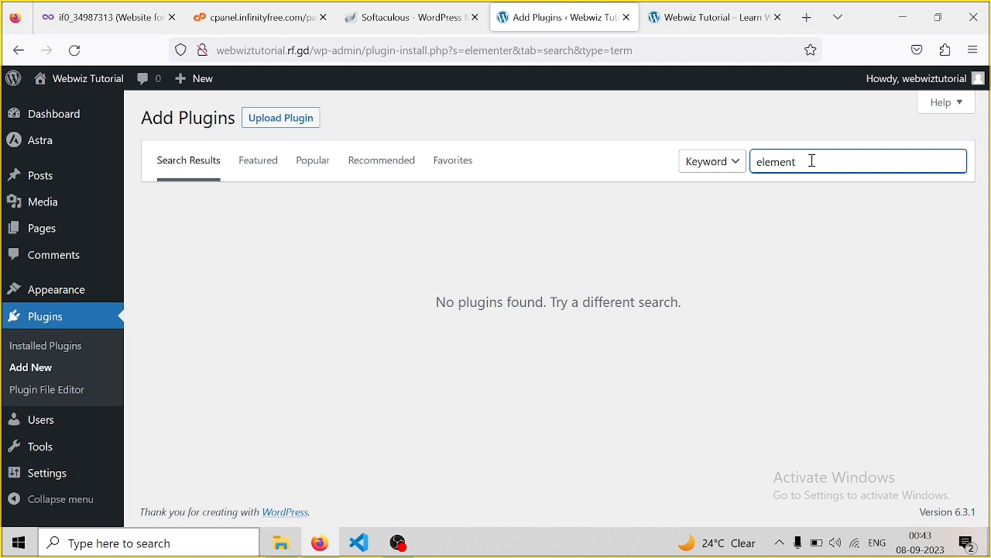
pyautogui.write('or')
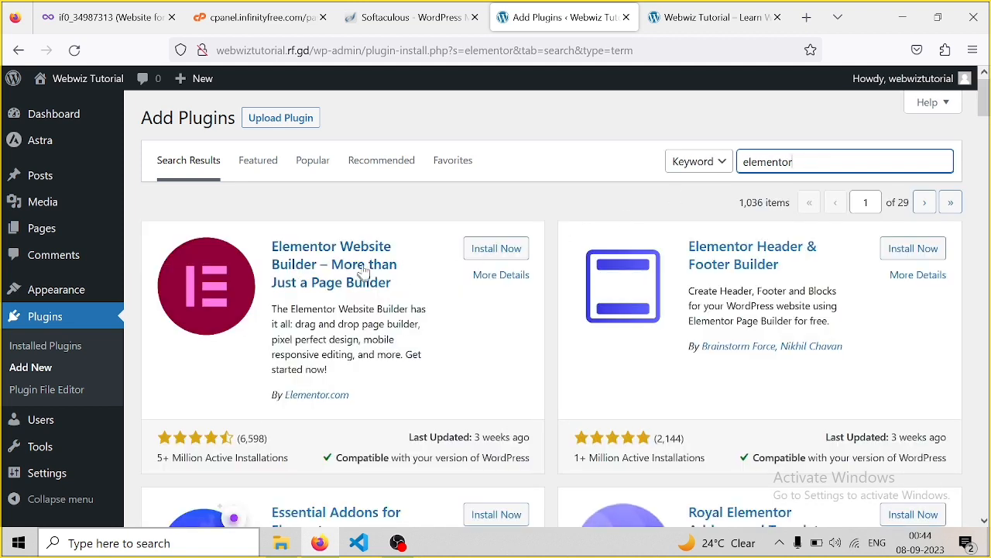
pyautogui.click(494, 250)
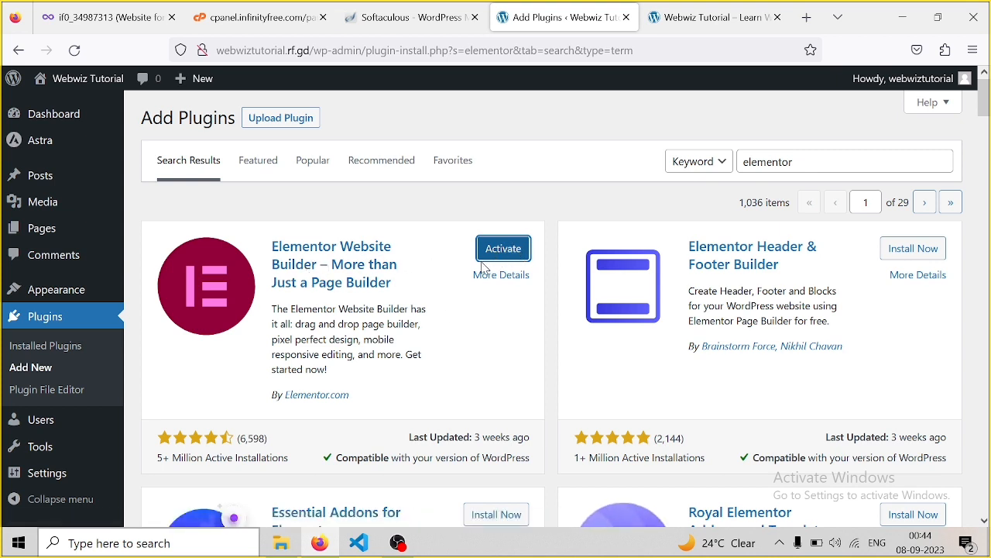
pyautogui.click(503, 249)
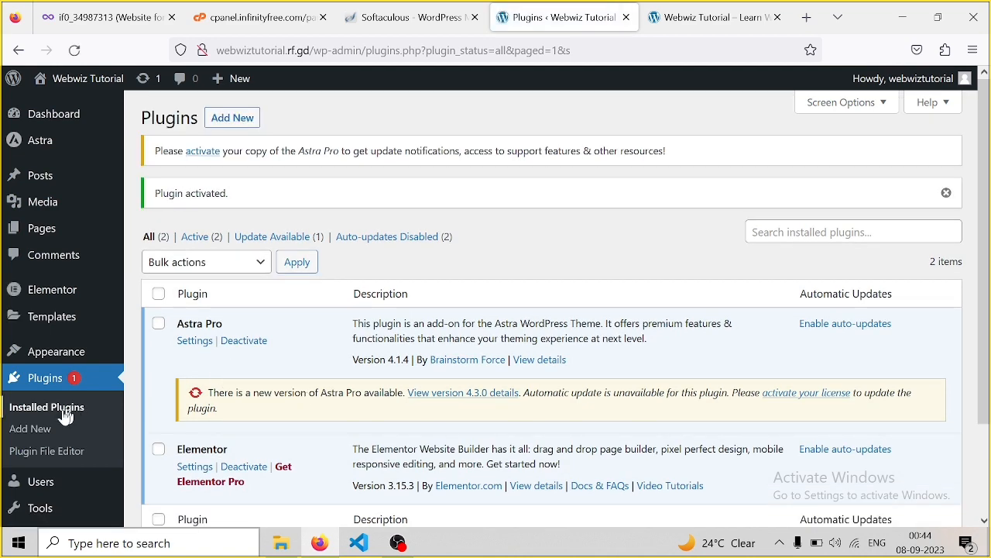
# Open All Pages, listing the draft Privacy Policy and published Sample Page
pyautogui.moveTo(983, 265); pyautogui.dragTo(989, 354)
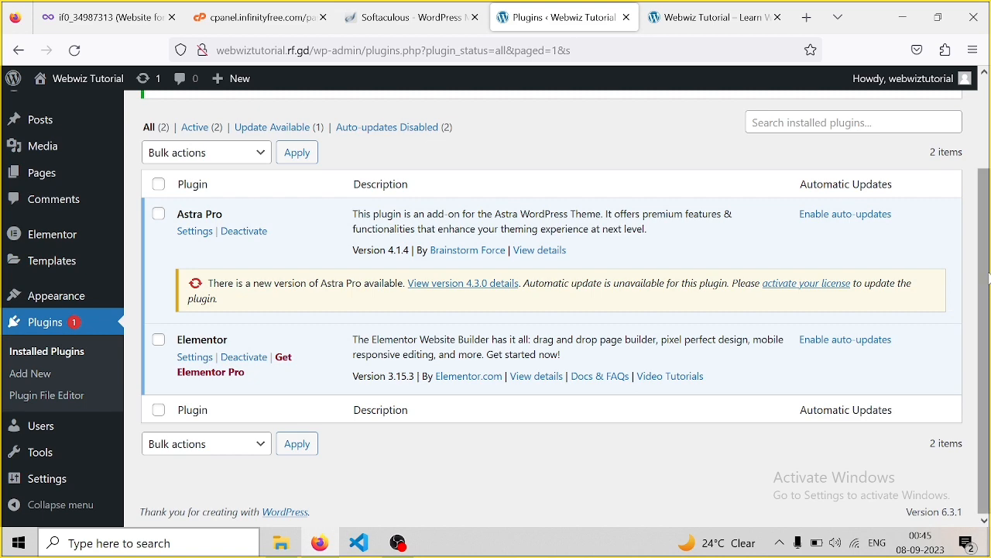
pyautogui.moveTo(989, 279); pyautogui.dragTo(982, 186)
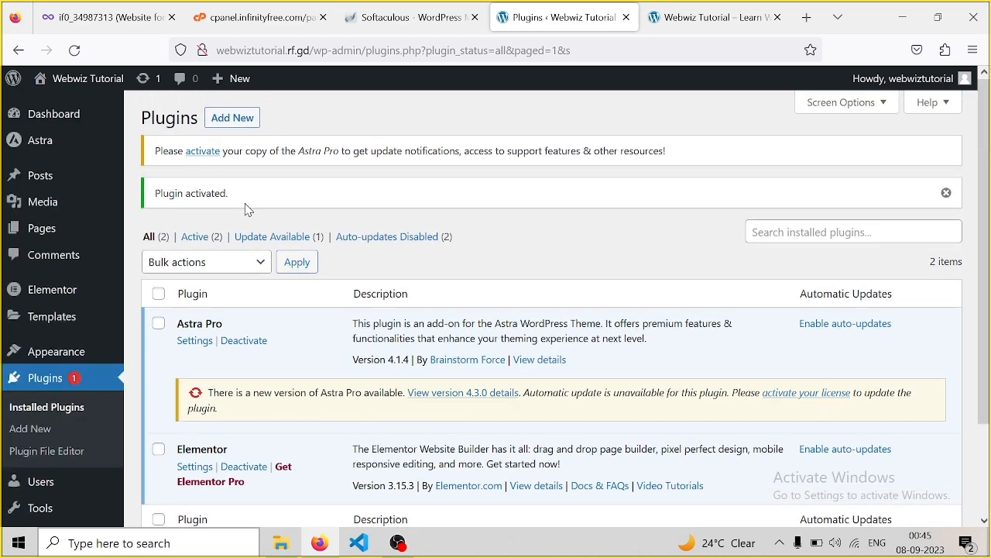
pyautogui.moveTo(48, 240)
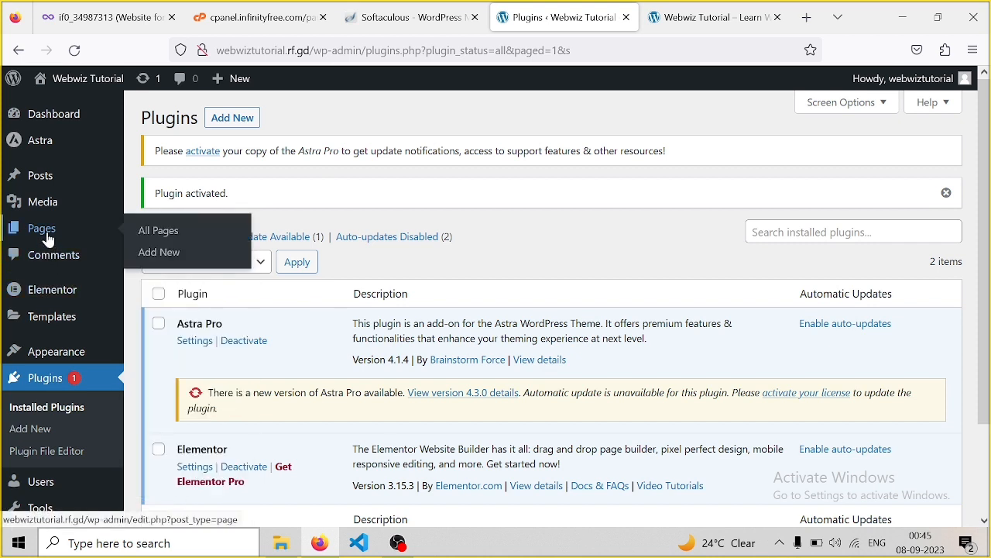
pyautogui.click(48, 240)
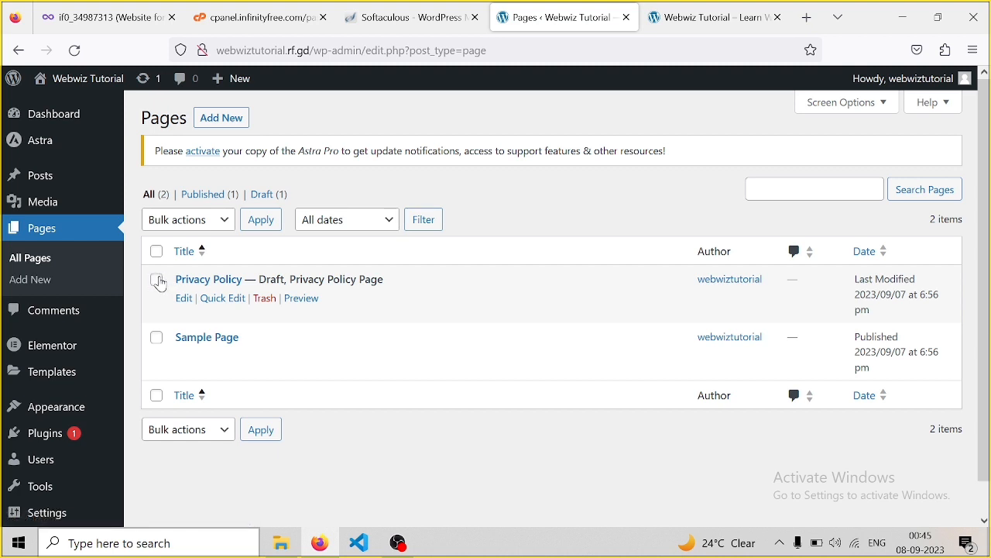
# Bulk-trash Privacy Policy and Sample Page, then start a new page
pyautogui.click(157, 281)
pyautogui.click(156, 339)
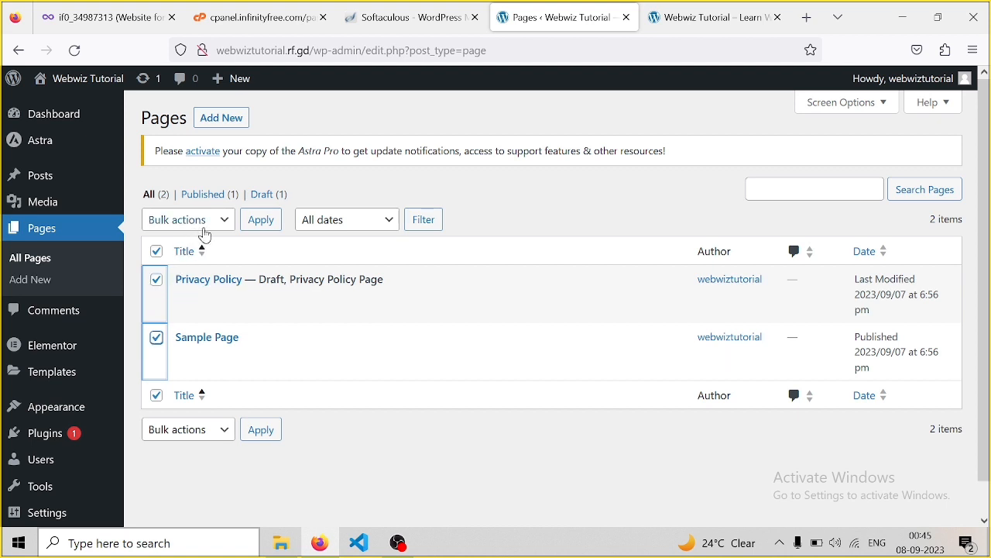
pyautogui.click(222, 221)
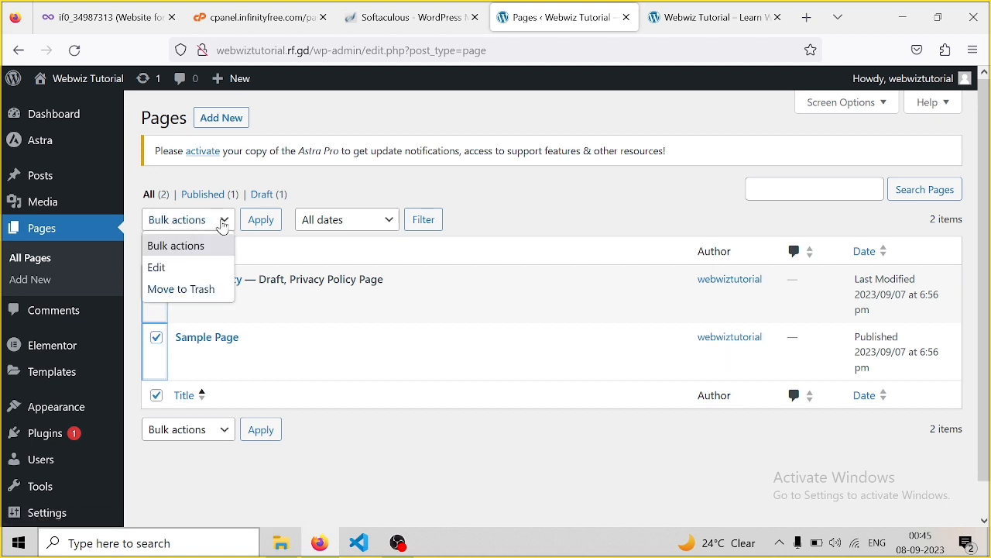
pyautogui.click(184, 292)
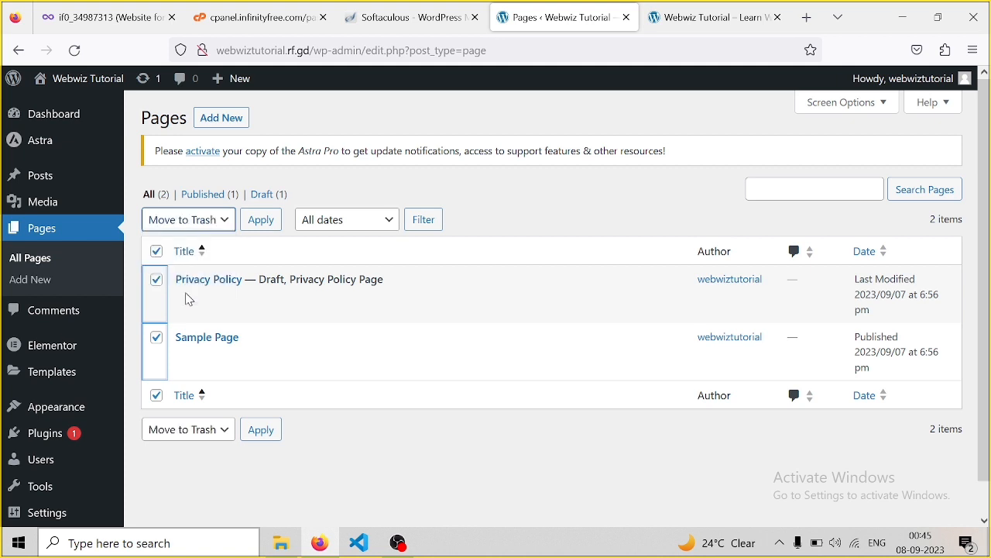
pyautogui.click(270, 226)
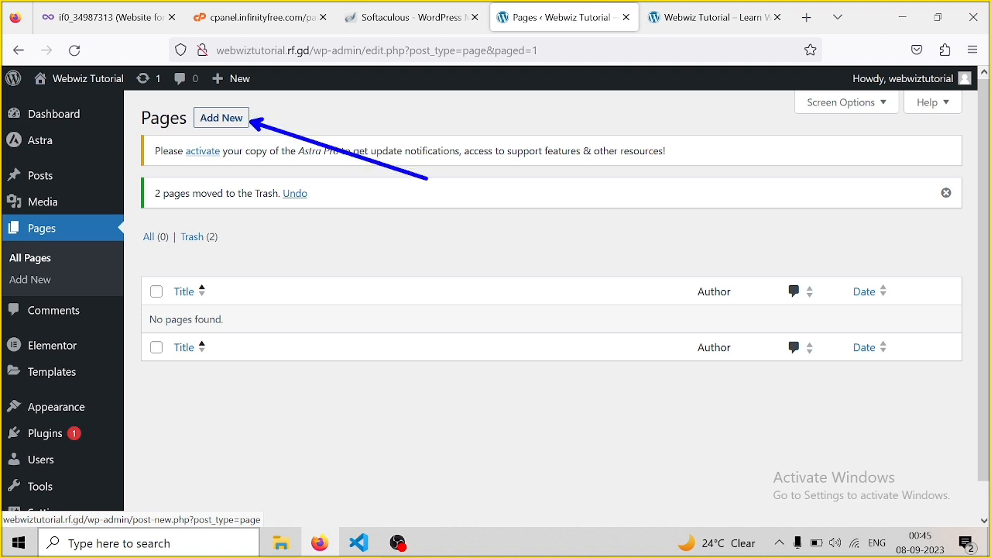
pyautogui.press('Escape')
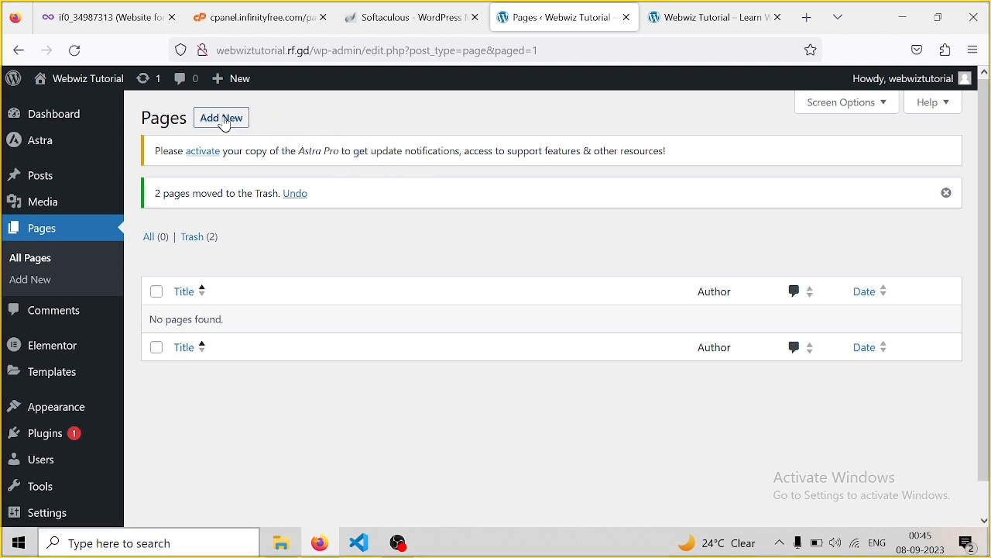
pyautogui.click(223, 120)
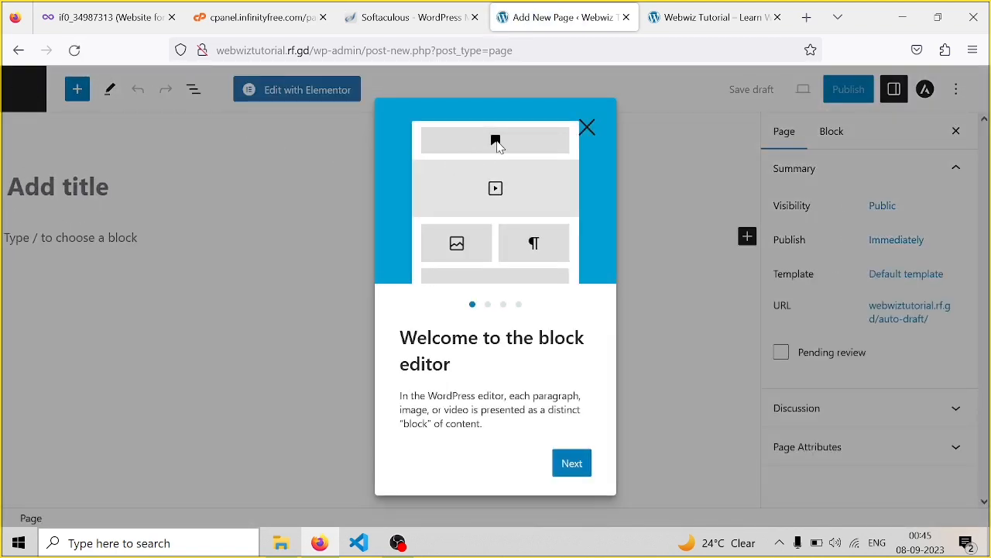
# Close the block editor welcome tour and title the new page 'Home'
pyautogui.click(587, 127)
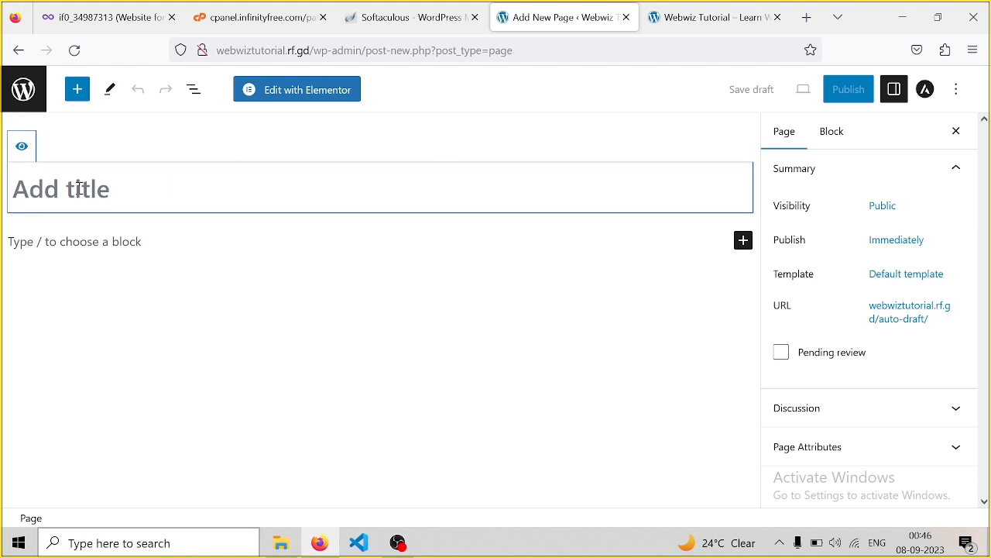
pyautogui.write('Home')
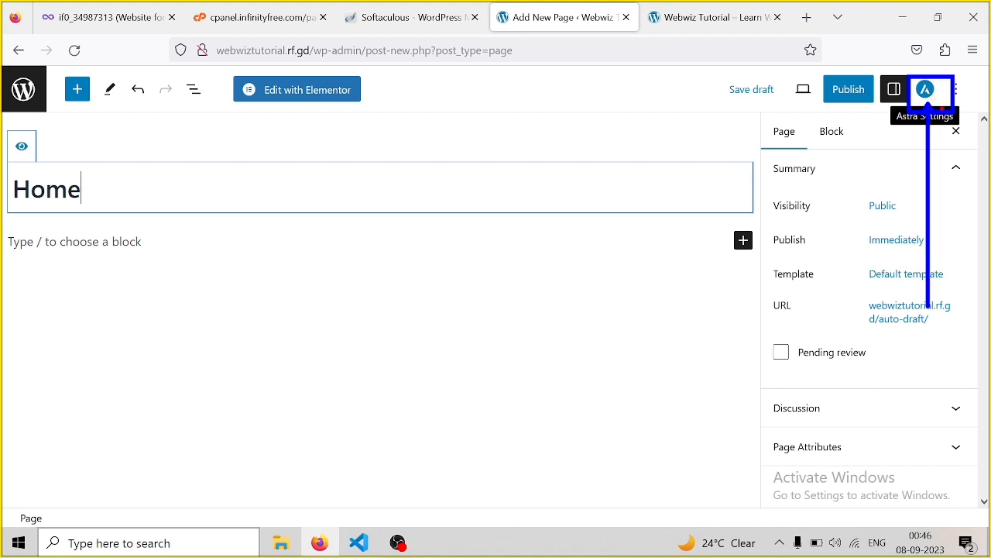
pyautogui.click(927, 90)
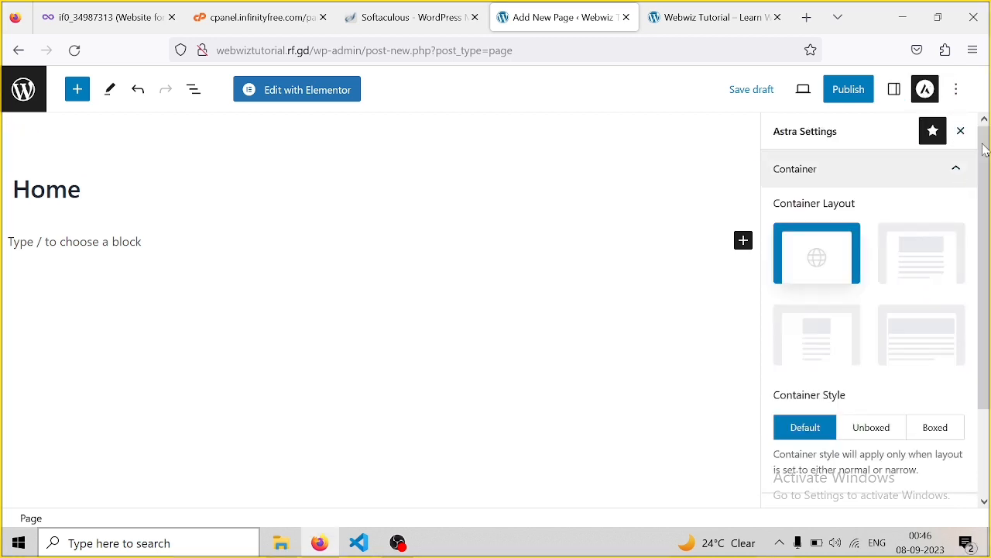
pyautogui.moveTo(987, 151)
pyautogui.mouseDown()
pyautogui.moveTo(987, 261)
pyautogui.moveTo(982, 141)
pyautogui.mouseUp()
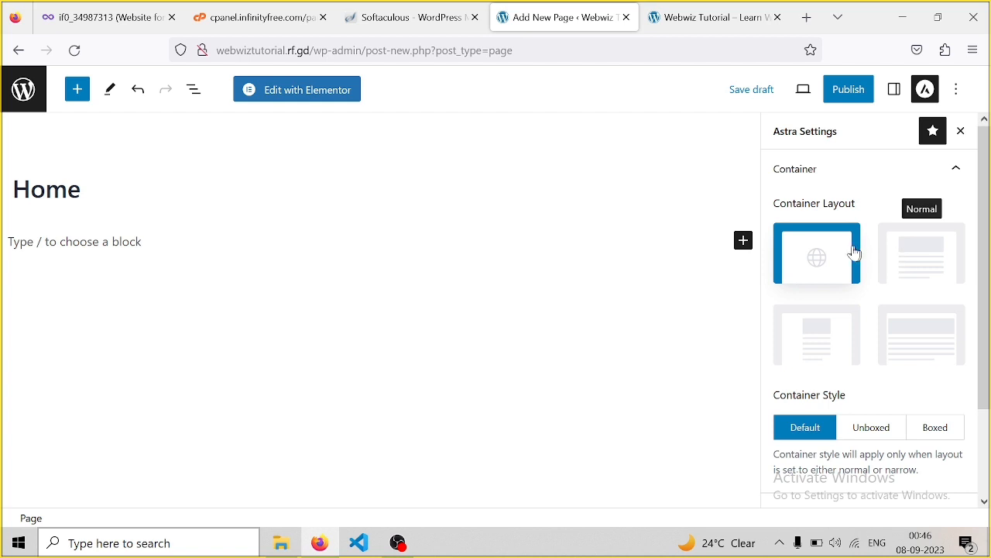
pyautogui.click(900, 352)
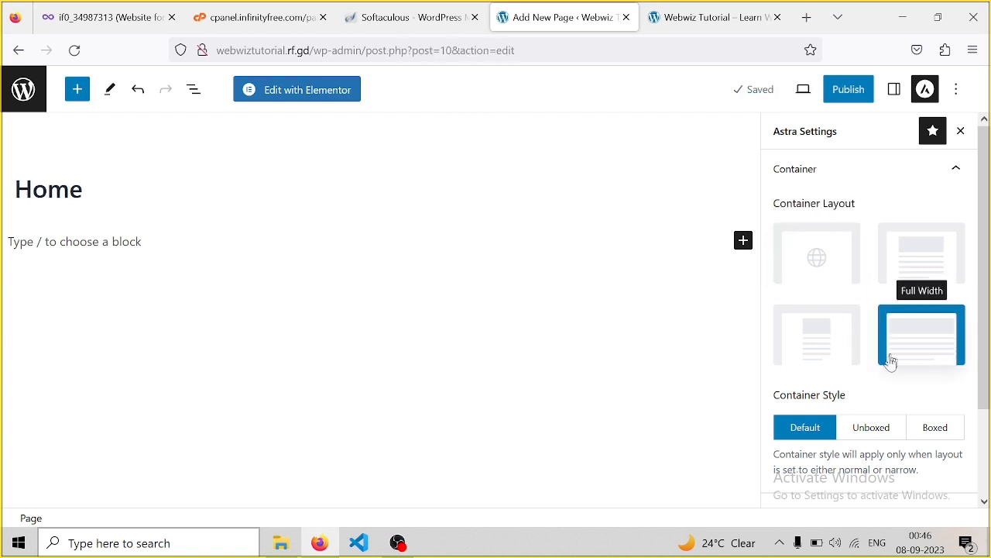
pyautogui.moveTo(988, 309); pyautogui.dragTo(988, 414)
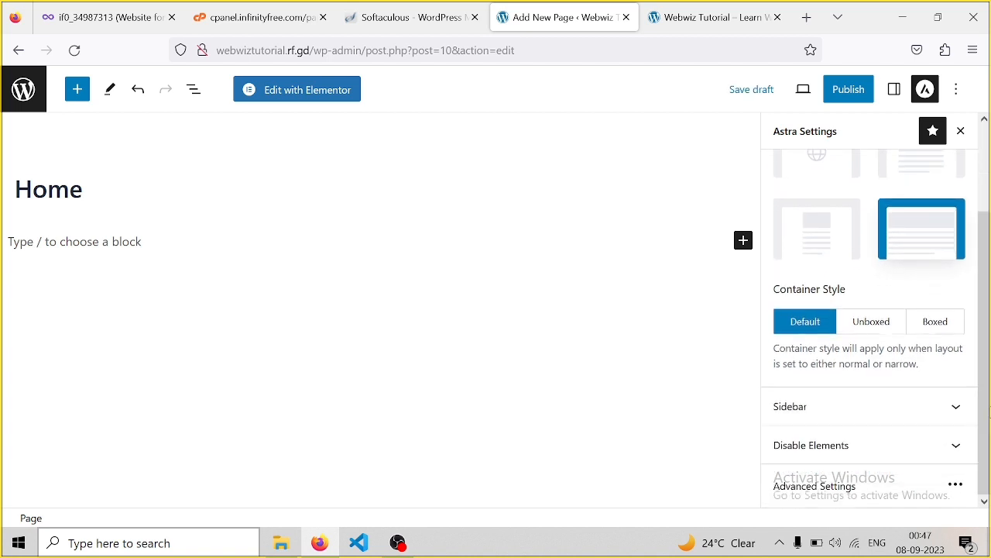
pyautogui.click(945, 415)
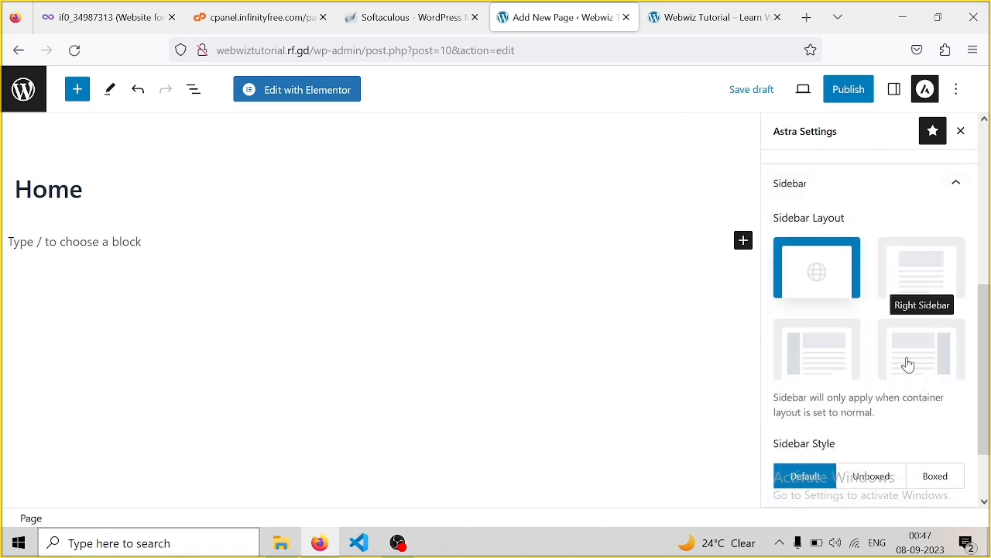
pyautogui.click(905, 273)
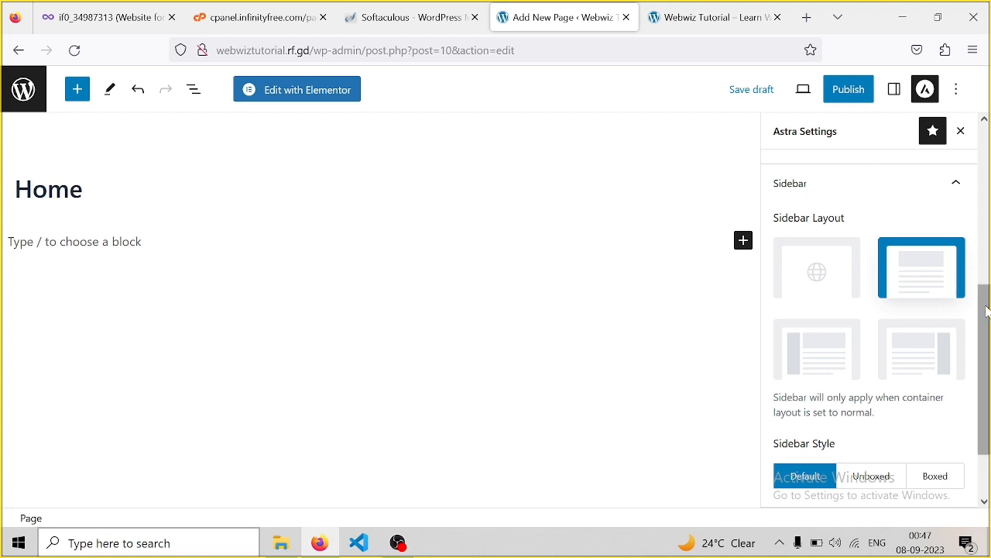
pyautogui.scroll(-2, 988, 309)
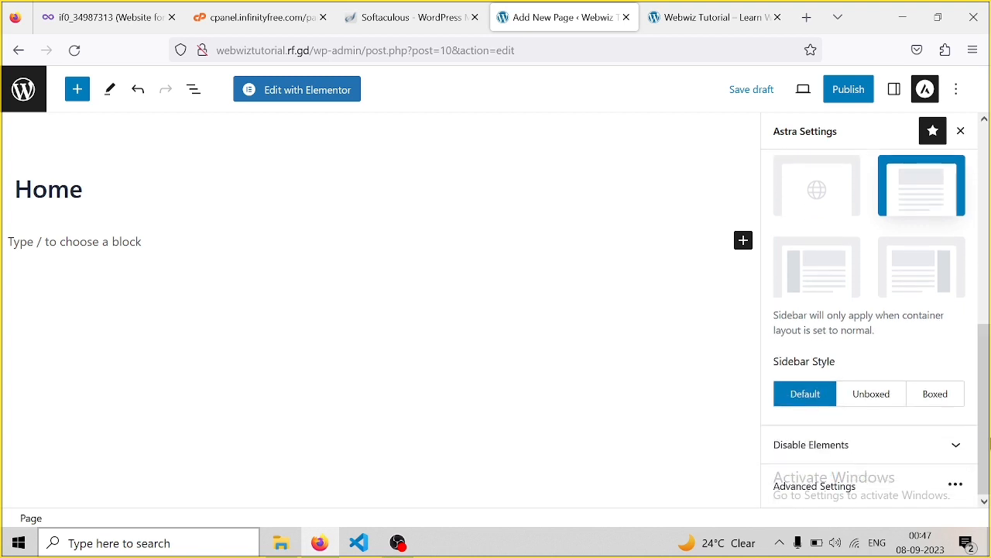
pyautogui.click(954, 447)
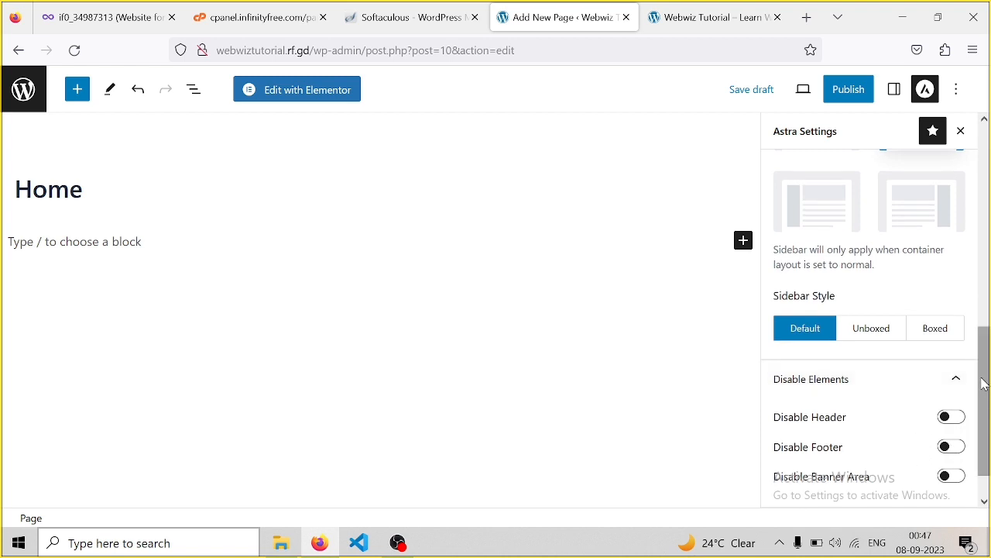
pyautogui.scroll(-1, 985, 410)
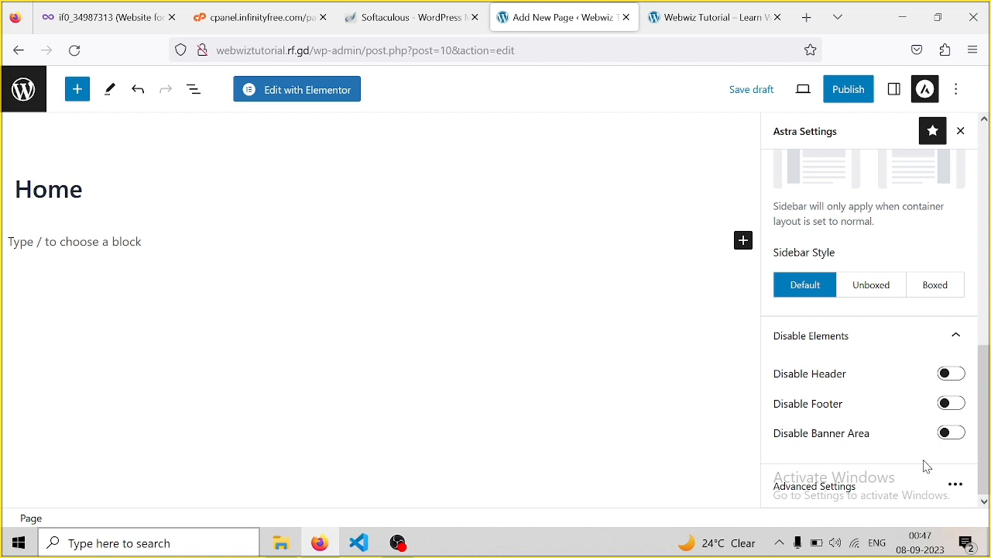
pyautogui.click(840, 503)
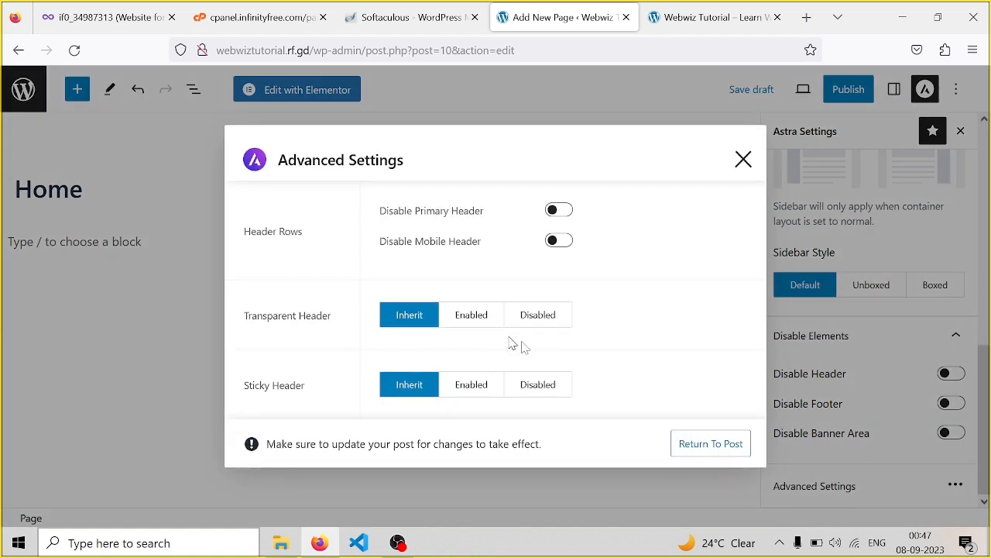
pyautogui.click(743, 159)
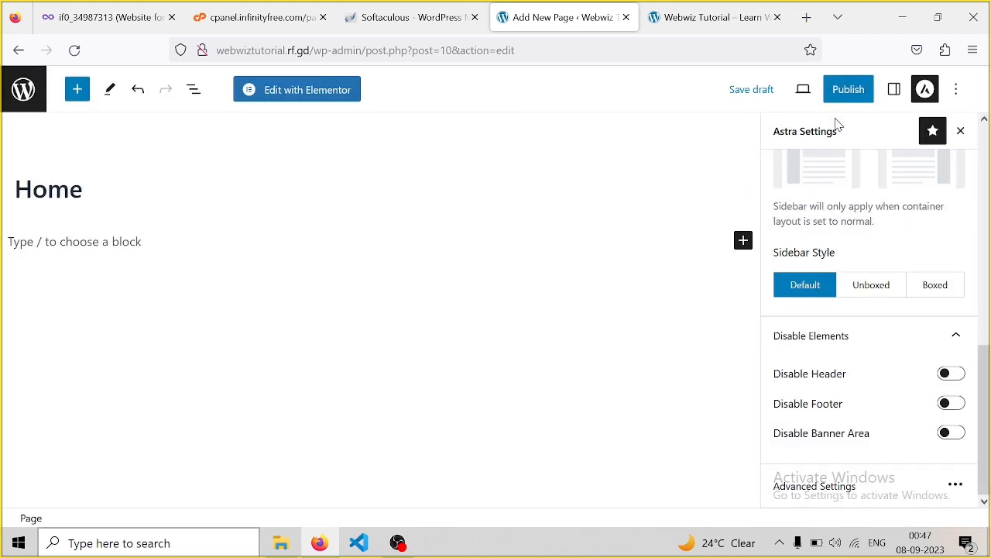
# Publish the Home page and view it live at webwiztutorial.rf.gd/home/
pyautogui.click(848, 89)
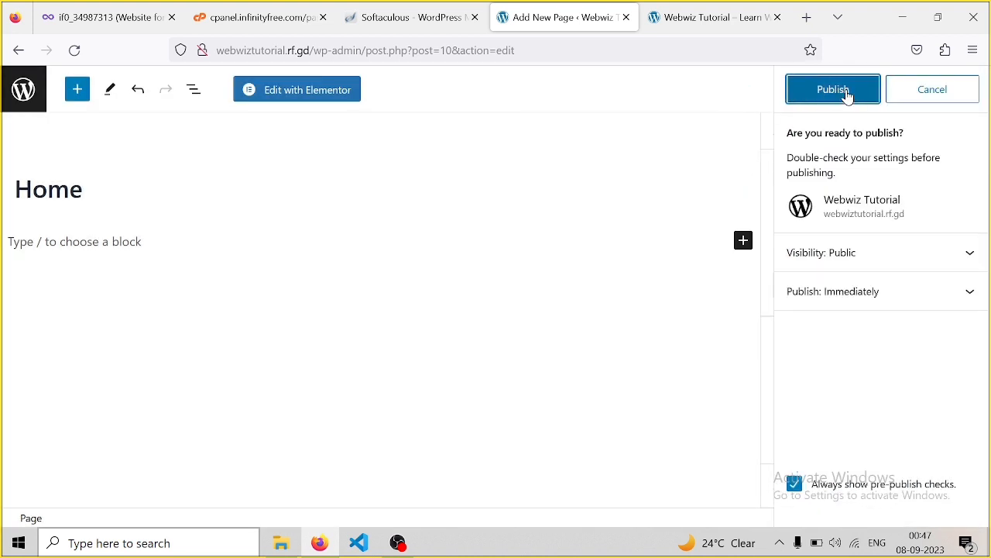
pyautogui.click(848, 95)
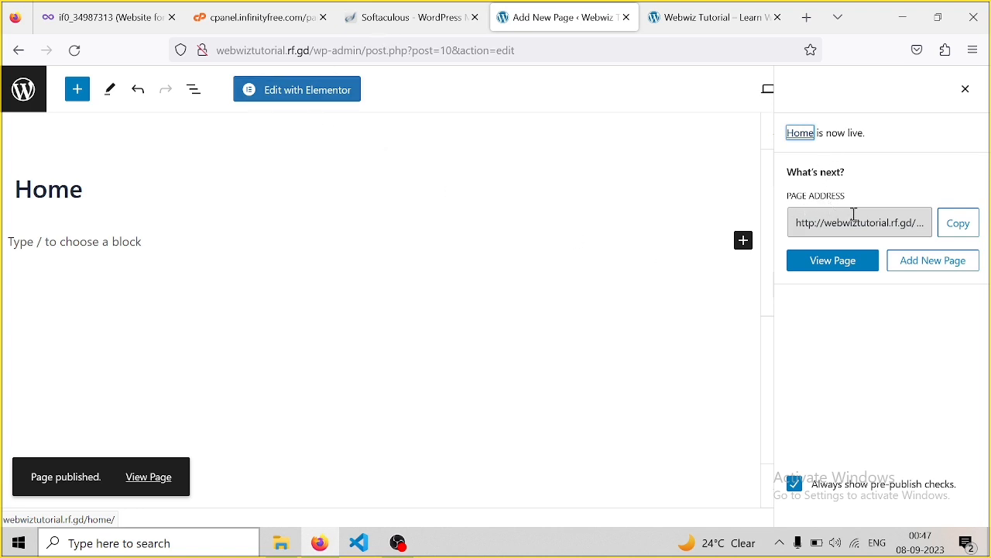
pyautogui.click(826, 267)
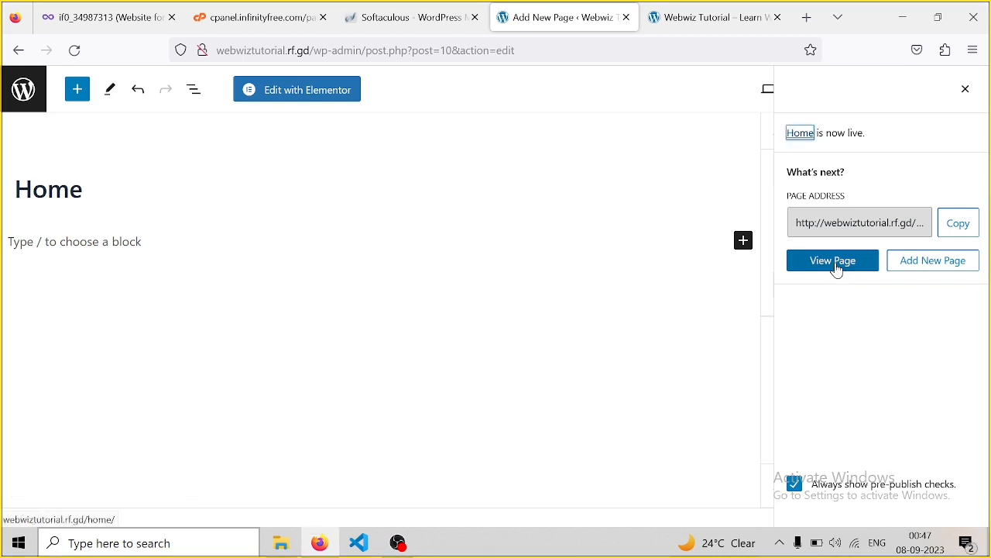
pyautogui.click(836, 267)
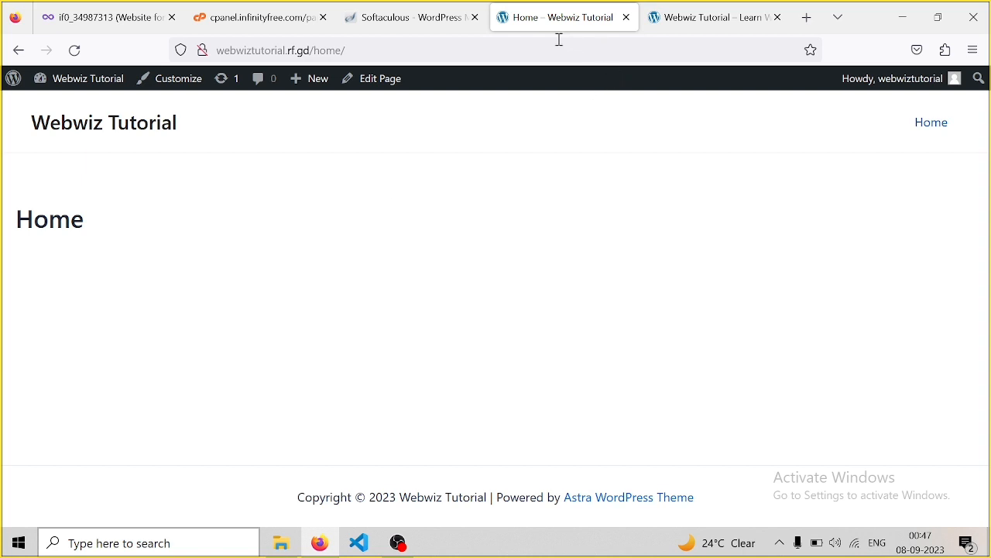
# Return from the live page to the Pages list, reloading after the database error
pyautogui.click(18, 50)
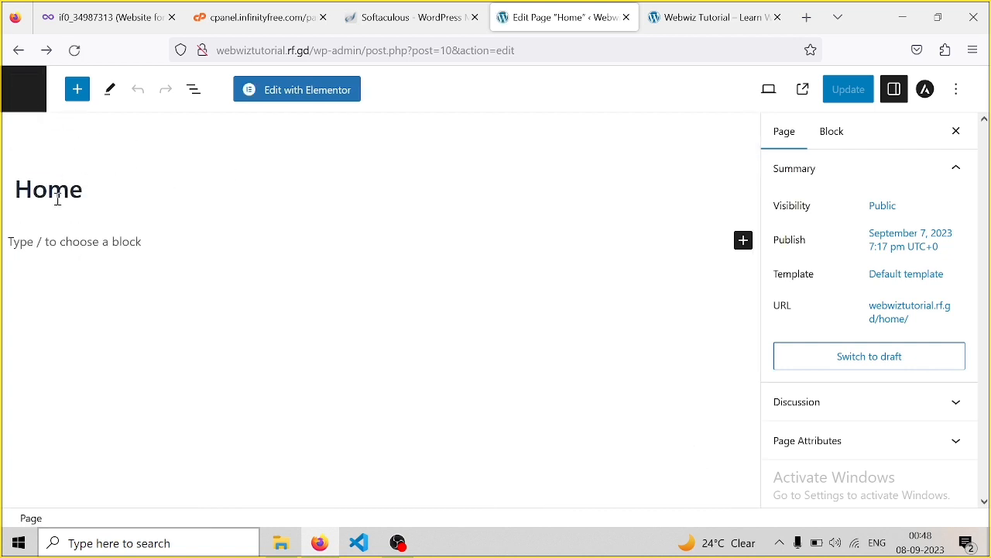
pyautogui.click(78, 90)
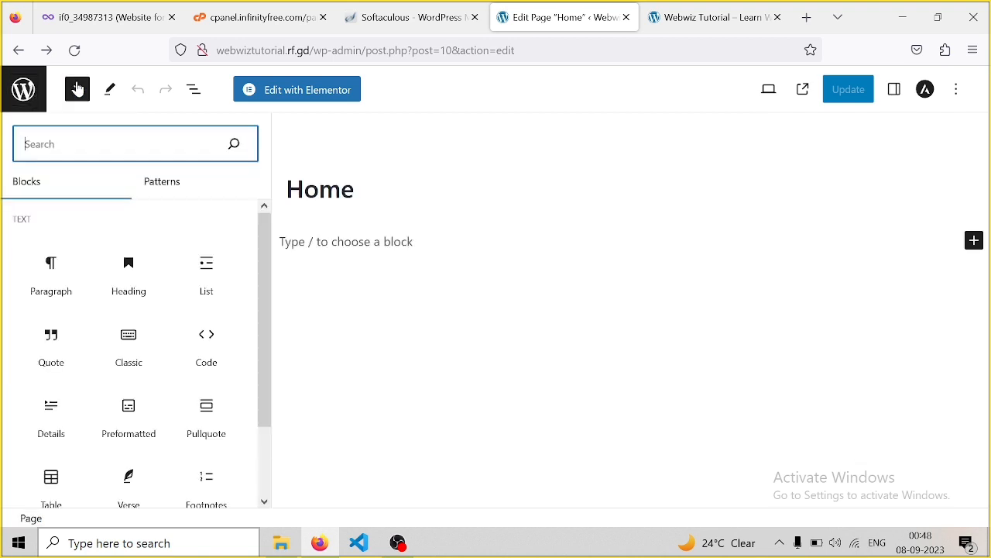
pyautogui.click(23, 91)
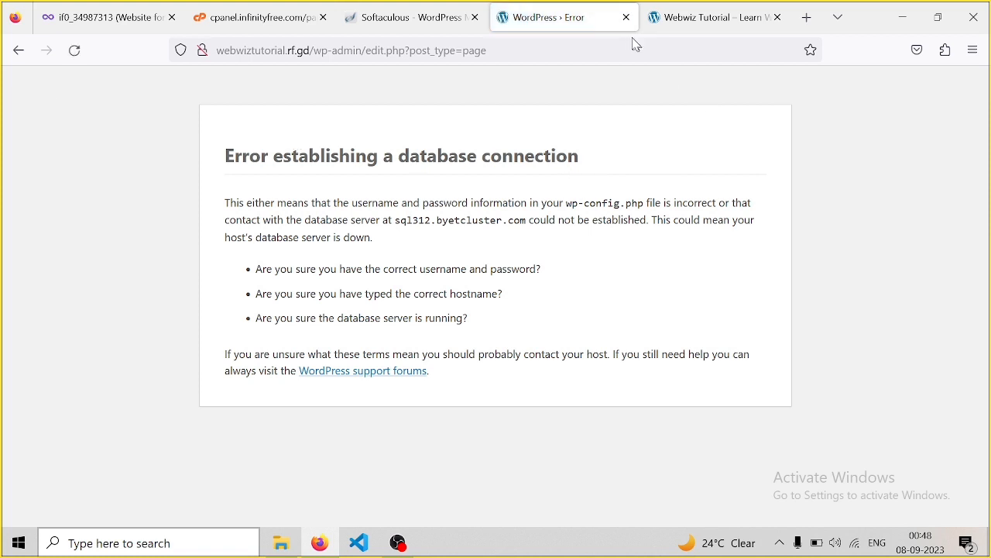
pyautogui.click(74, 50)
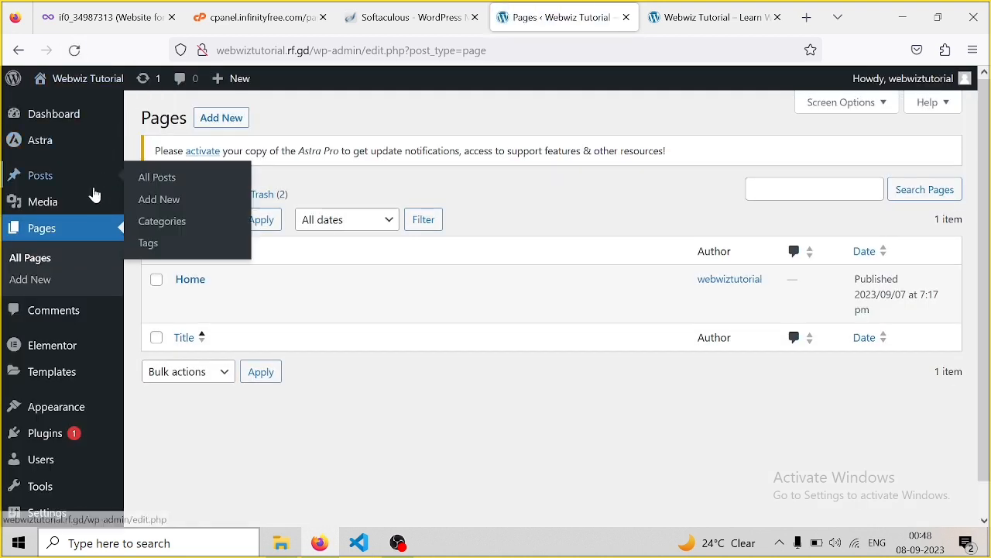
pyautogui.moveTo(204, 281)
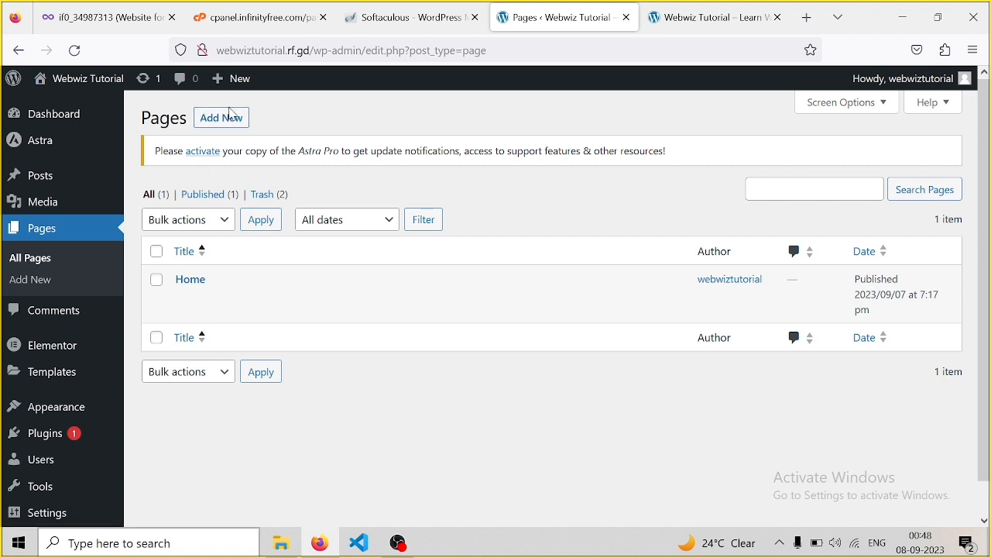
# Start a new page titled 'Service Page' with Astra's Full Width container and No Sidebar
pyautogui.click(220, 124)
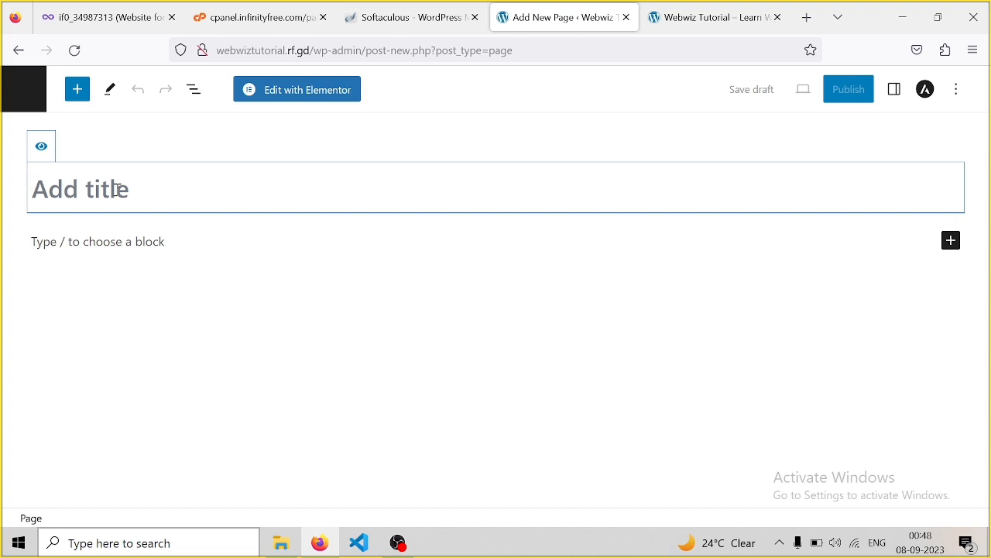
pyautogui.write('Service')
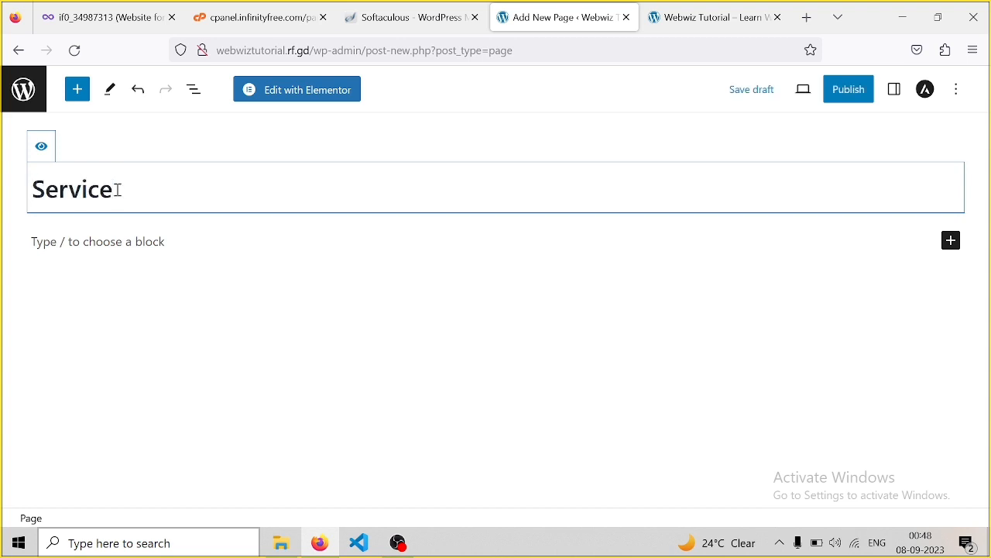
pyautogui.write(' Page')
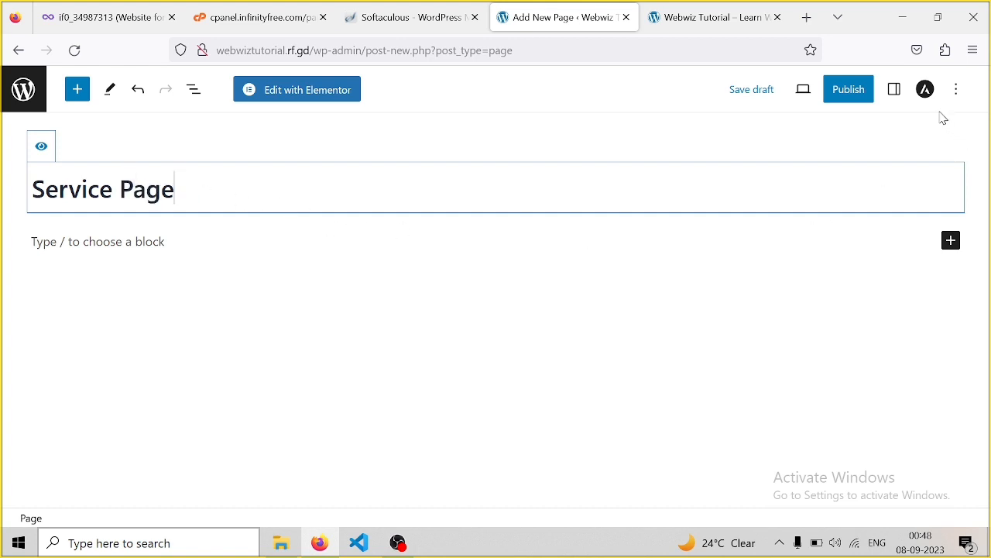
pyautogui.click(925, 89)
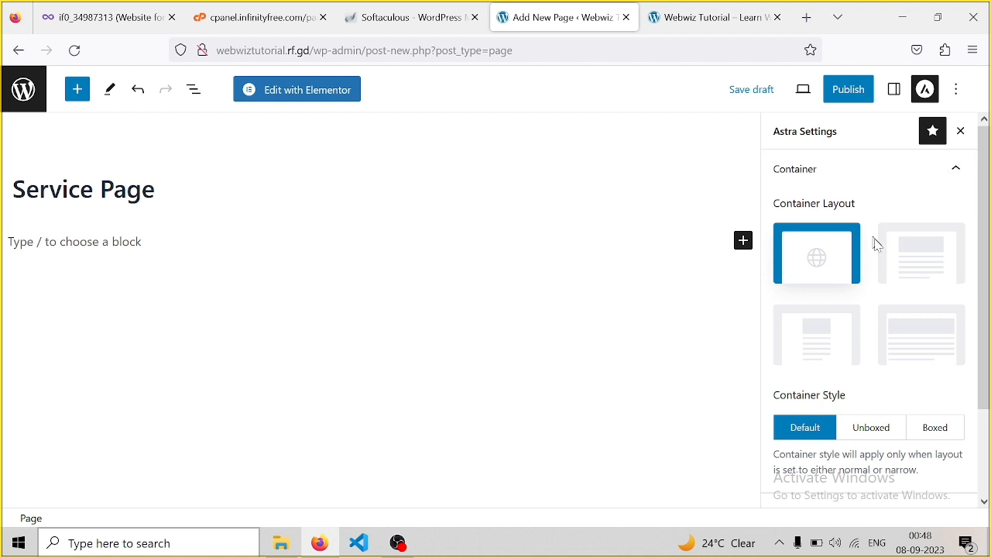
pyautogui.click(907, 326)
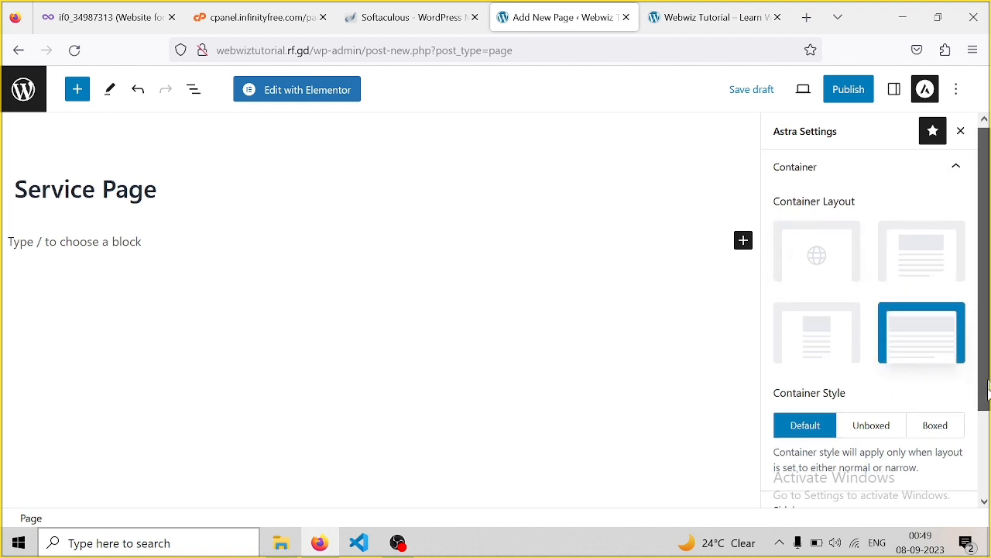
pyautogui.scroll(-2, 985, 364)
pyautogui.click(961, 404)
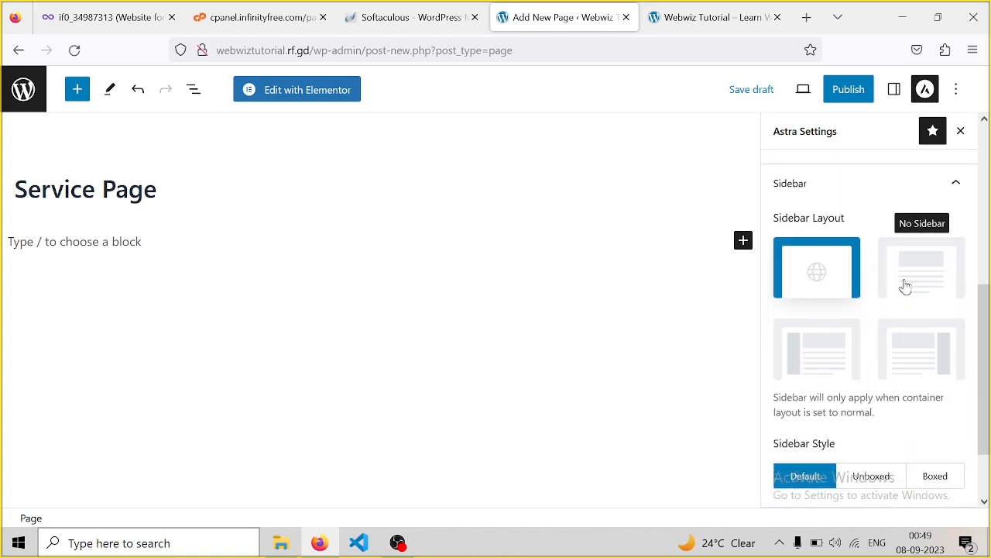
pyautogui.click(905, 286)
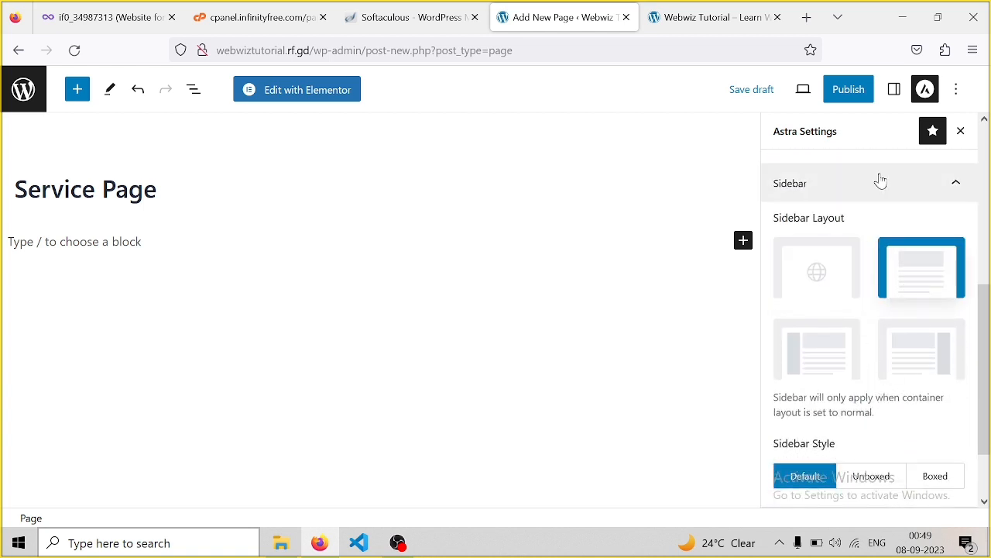
# Publish the Service Page, retrying after the first attempt fails
pyautogui.click(856, 92)
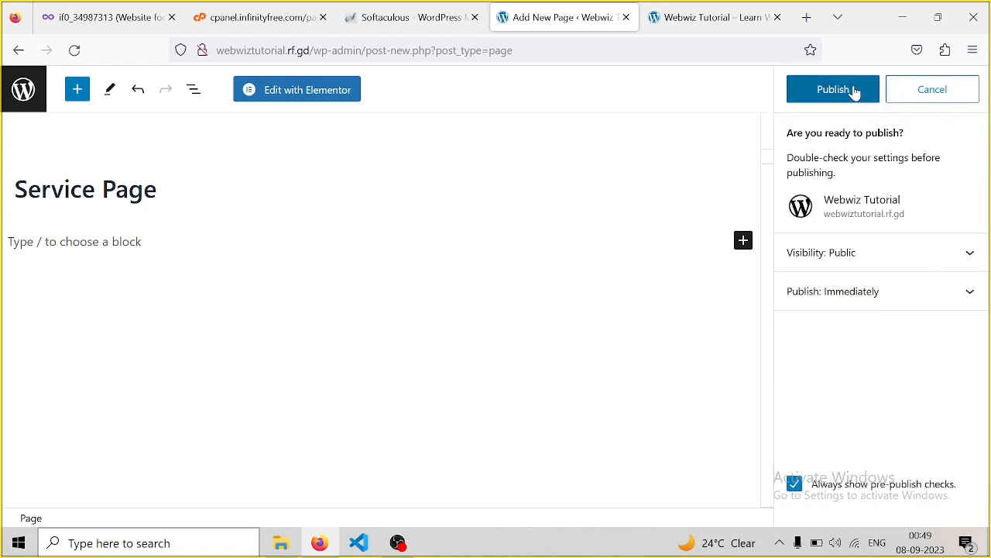
pyautogui.click(847, 91)
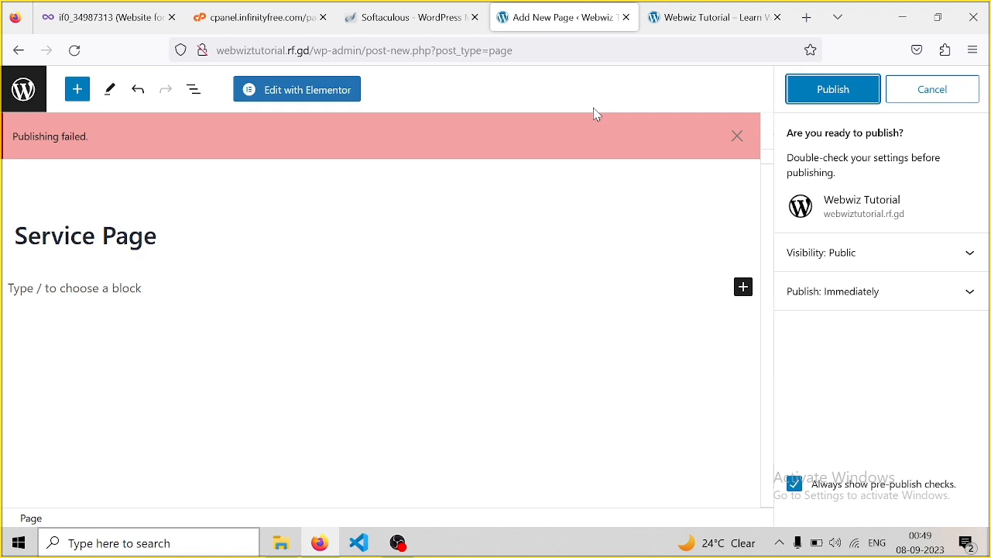
pyautogui.click(833, 92)
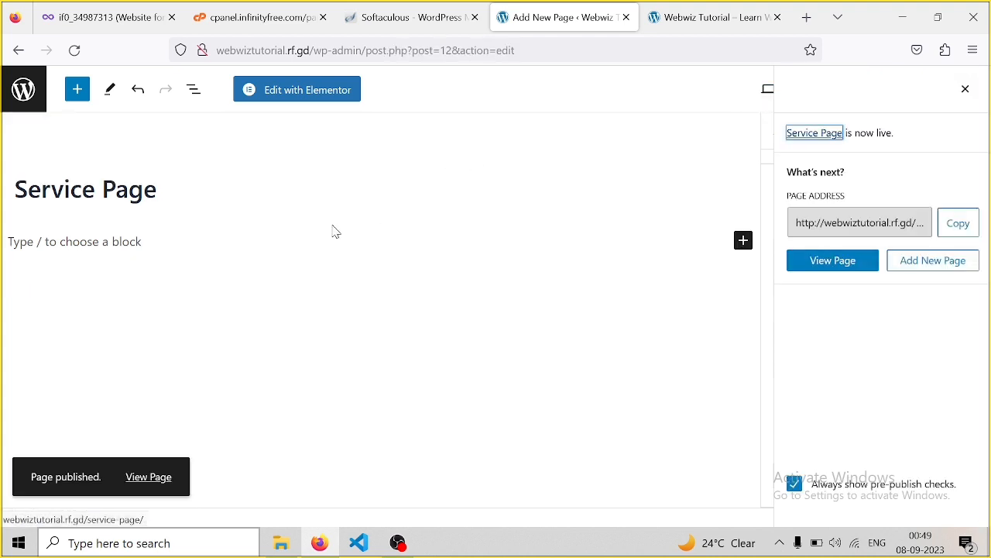
# Start an 'About us' page with Astra's Full Width container and No Sidebar
pyautogui.click(28, 92)
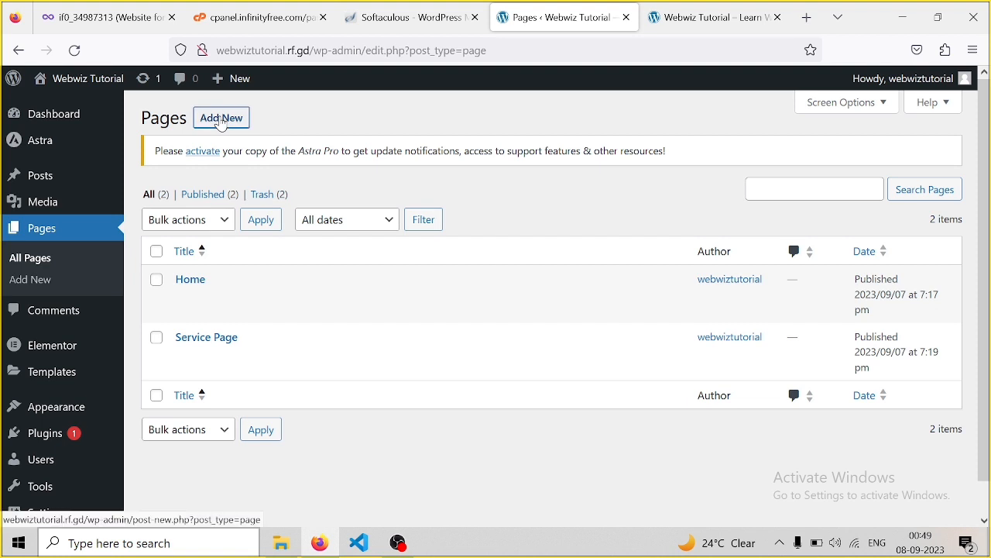
pyautogui.click(222, 118)
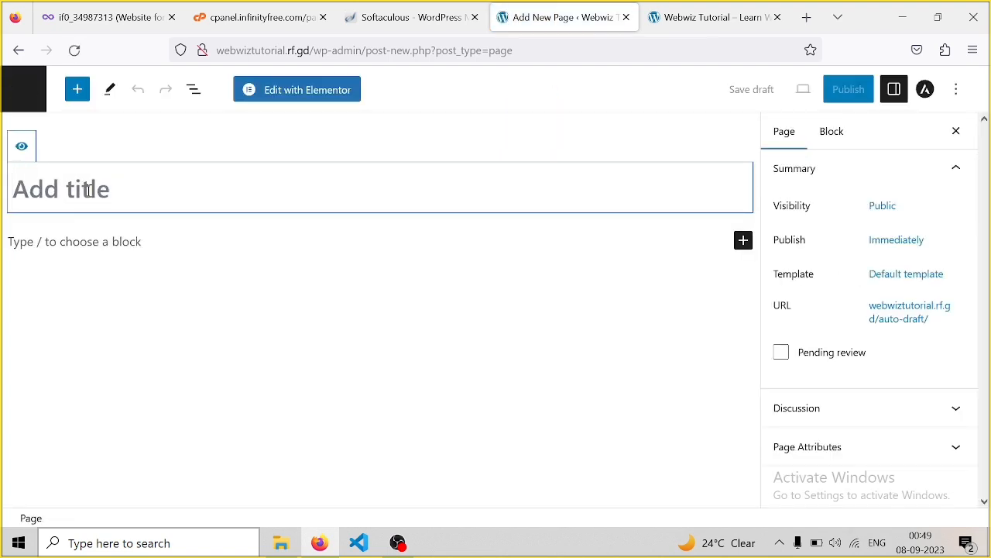
pyautogui.write('A')
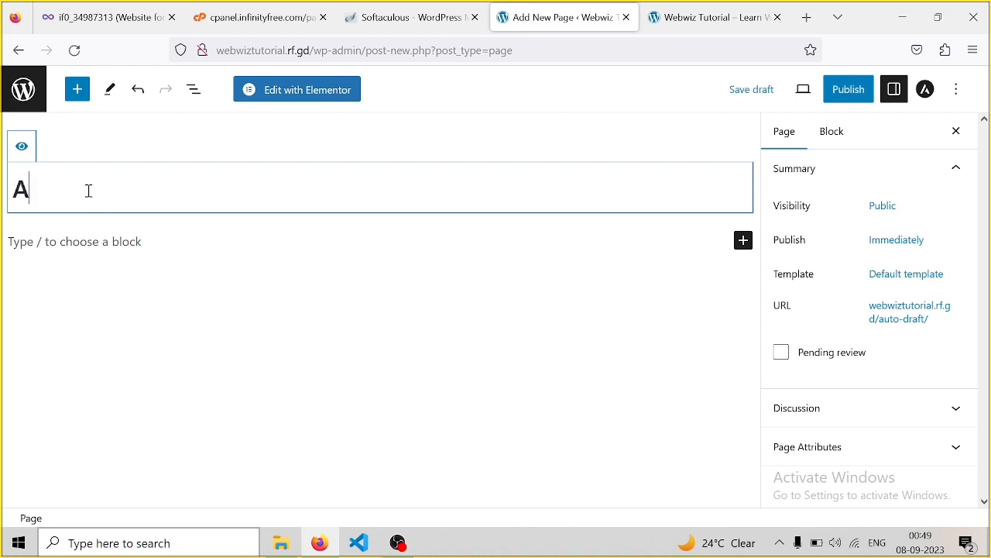
pyautogui.write('bout us')
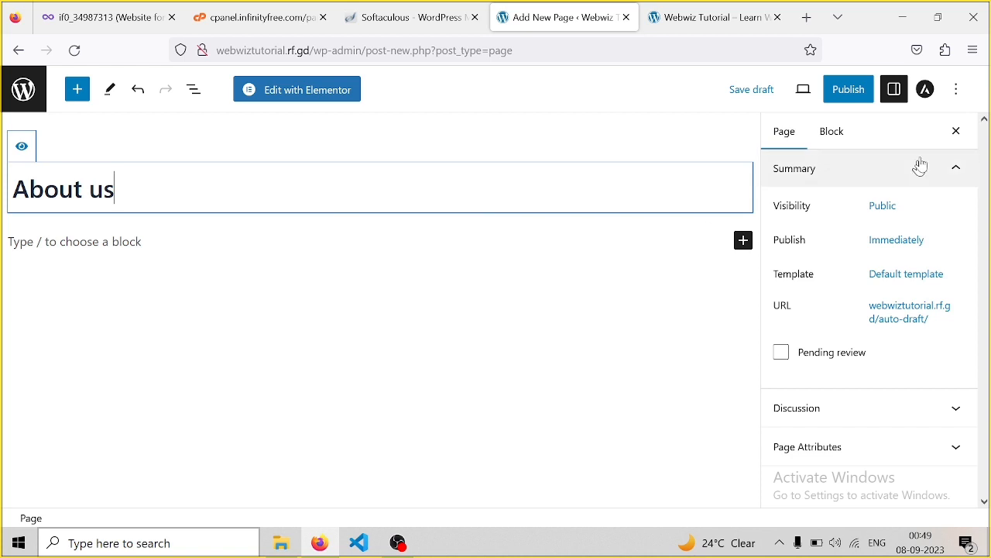
pyautogui.click(927, 91)
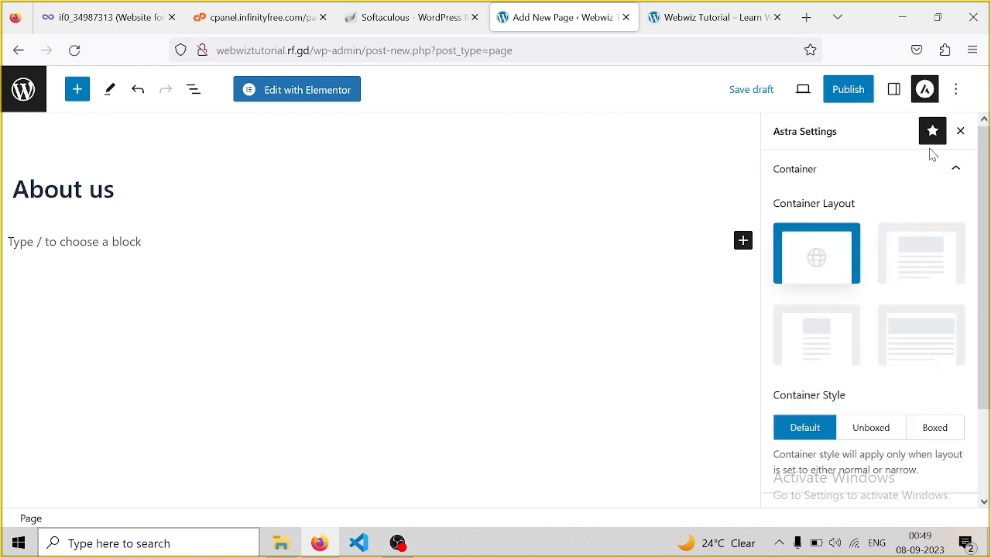
pyautogui.click(907, 326)
pyautogui.moveTo(984, 282); pyautogui.dragTo(986, 390)
pyautogui.click(956, 416)
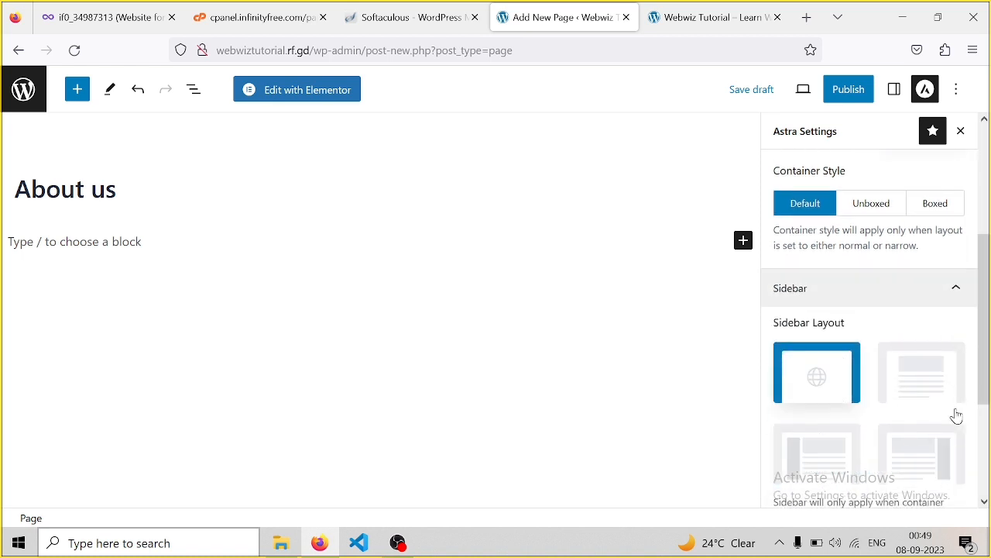
pyautogui.scroll(-3, 949, 402)
pyautogui.click(933, 282)
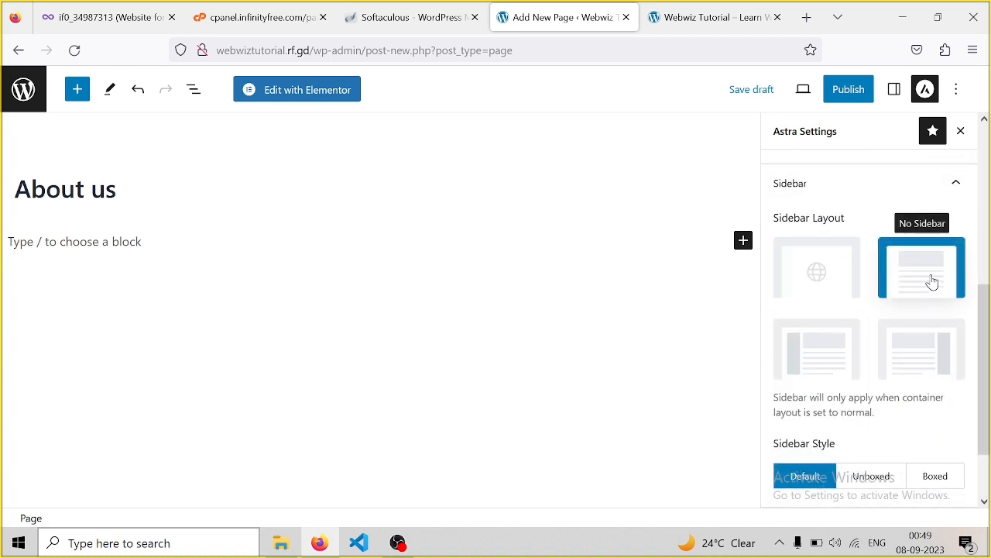
# Publish the About us page and return to the Pages list
pyautogui.click(852, 95)
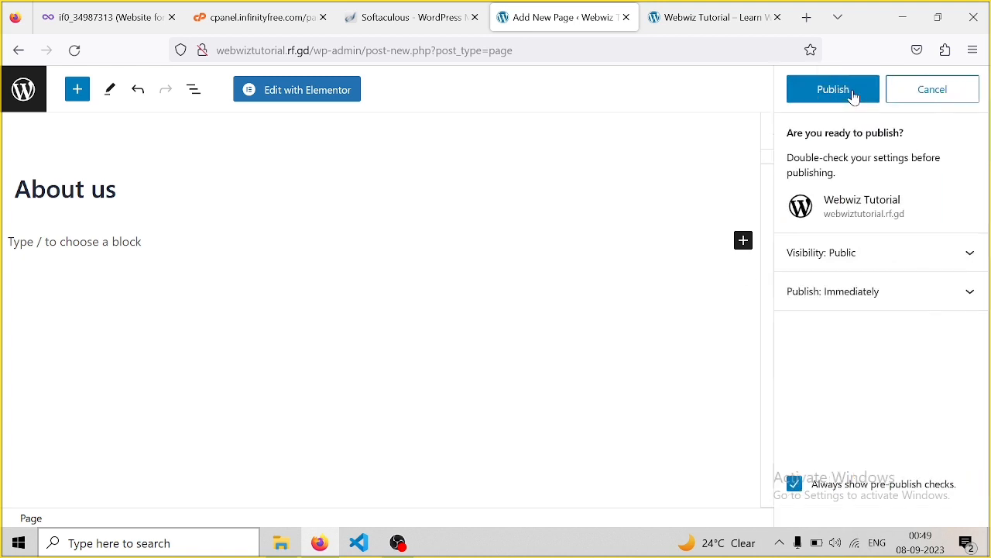
pyautogui.click(855, 94)
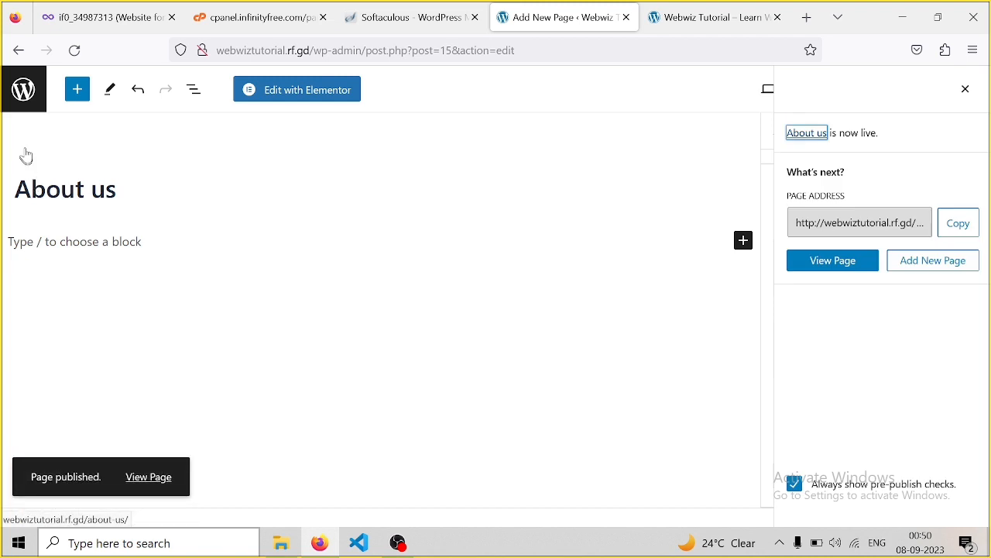
pyautogui.click(30, 93)
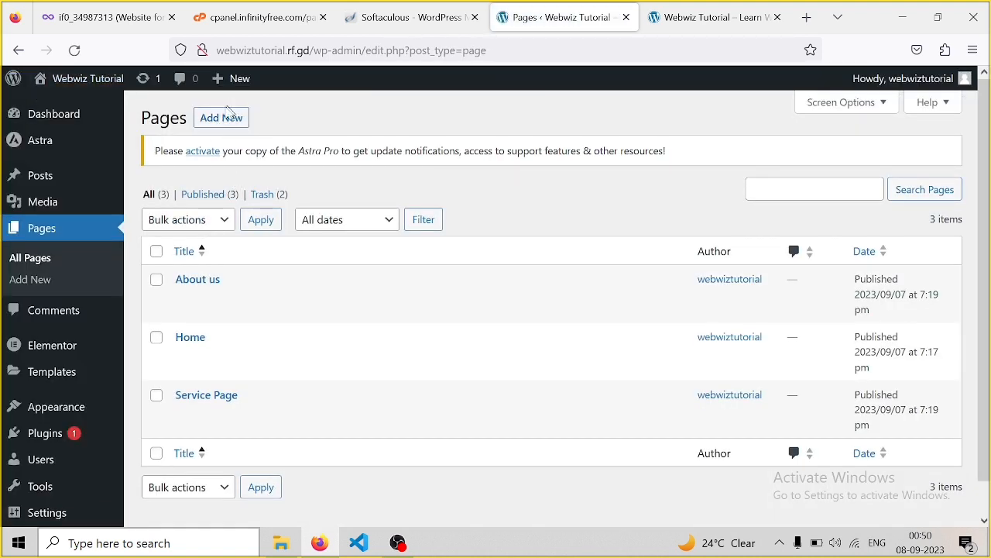
# Add a 'Contact us' page, set Astra's Full Width container and No Sidebar, then publish it
pyautogui.click(219, 119)
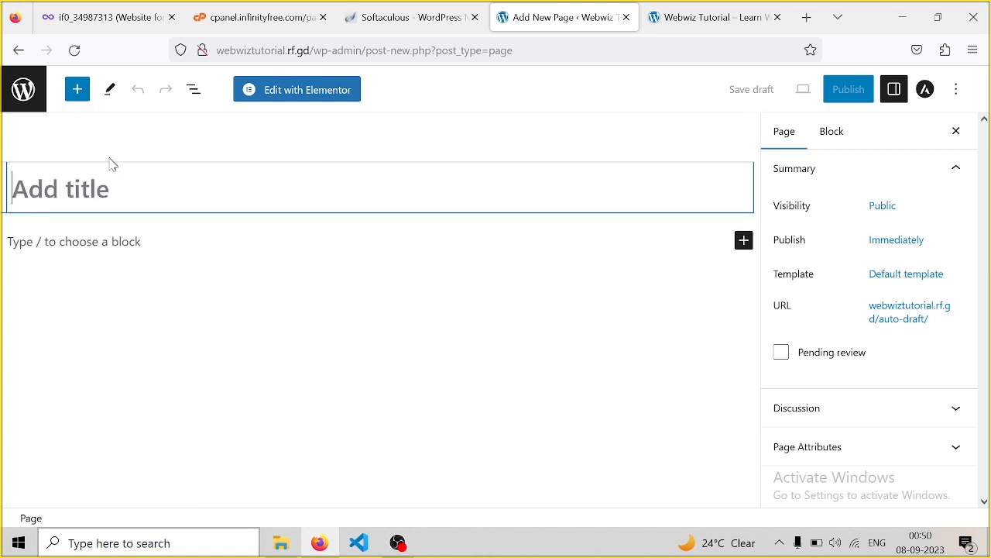
pyautogui.write('C')
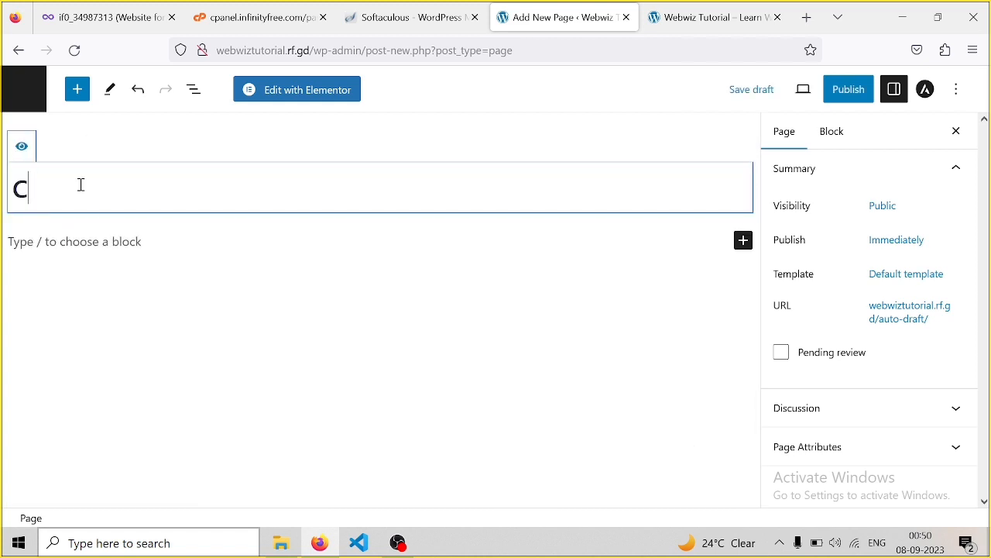
pyautogui.write('ontact us')
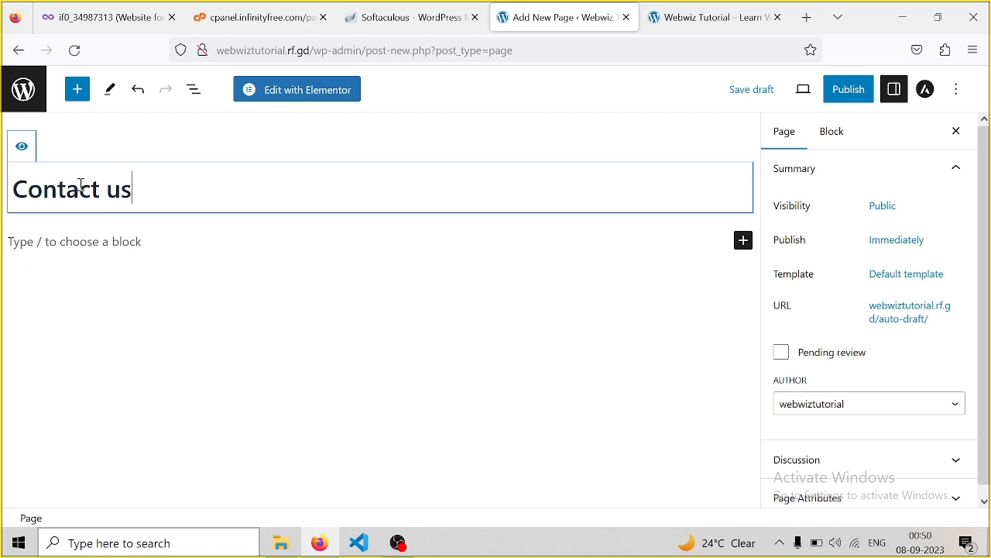
pyautogui.click(926, 90)
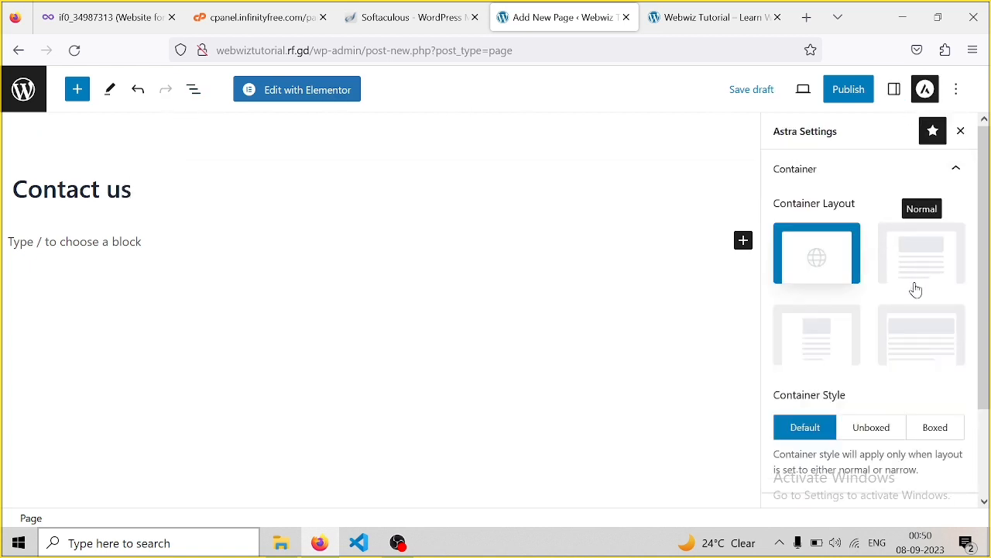
pyautogui.click(922, 325)
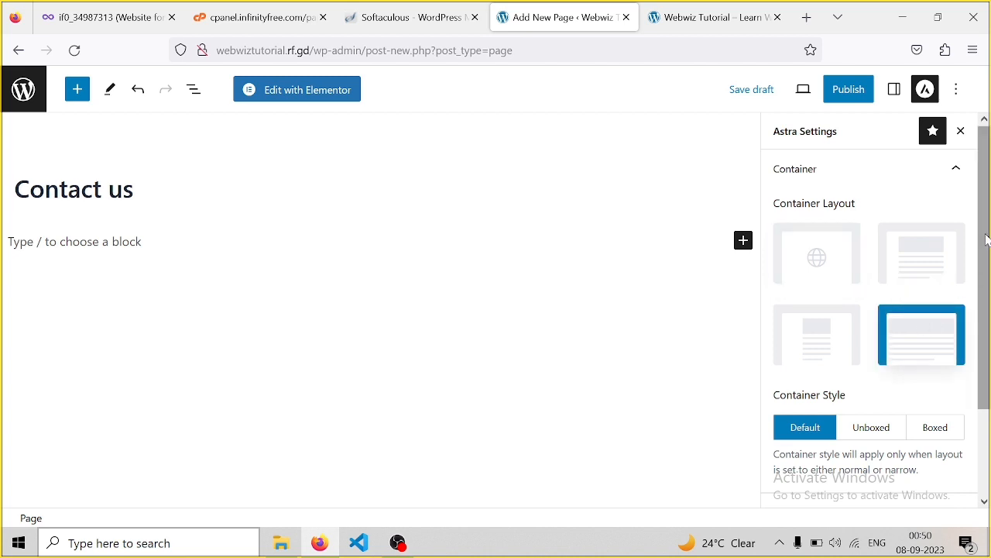
pyautogui.moveTo(984, 233); pyautogui.dragTo(985, 336)
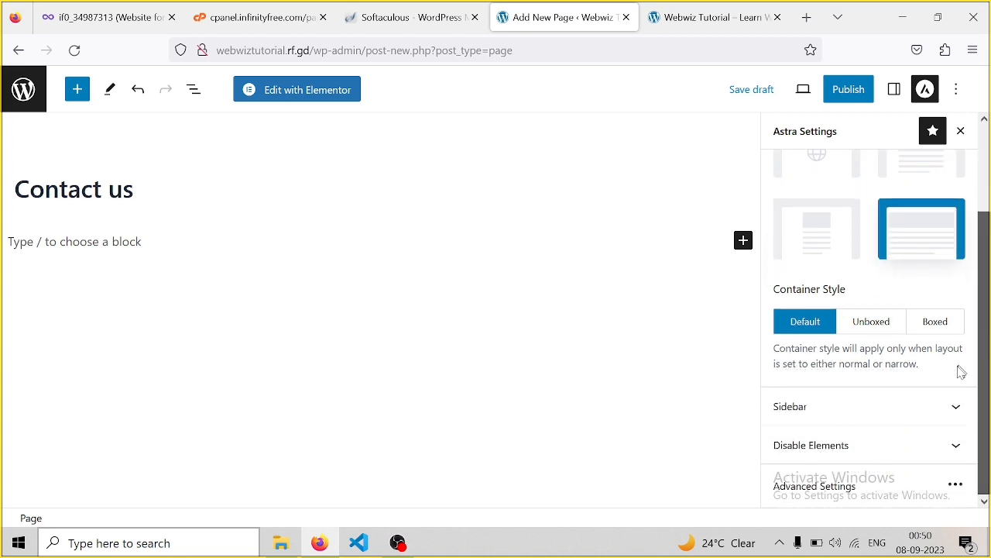
pyautogui.click(905, 422)
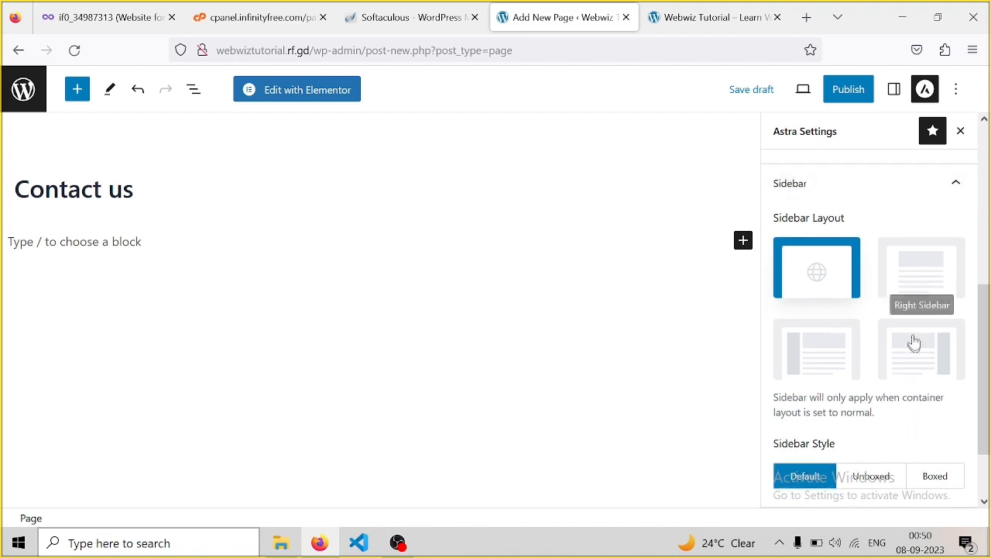
pyautogui.click(936, 279)
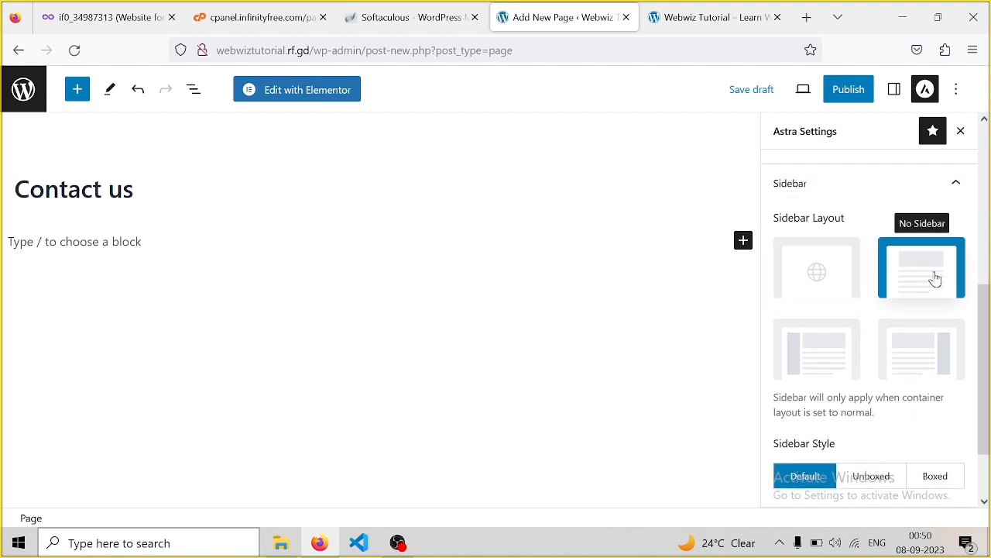
pyautogui.click(849, 97)
pyautogui.click(849, 97)
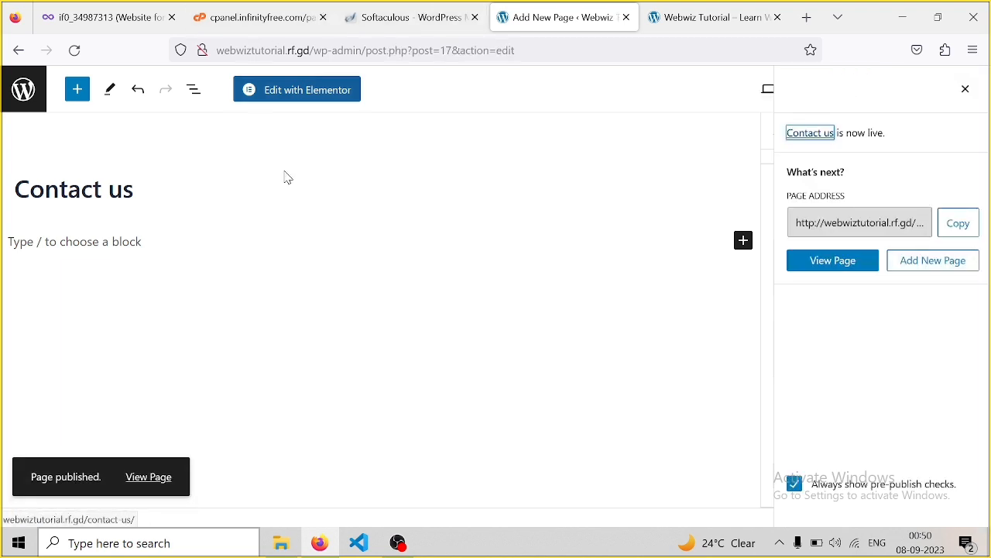
# Go back to the Pages list with four published pages, then switch to the live site's tab
pyautogui.click(20, 90)
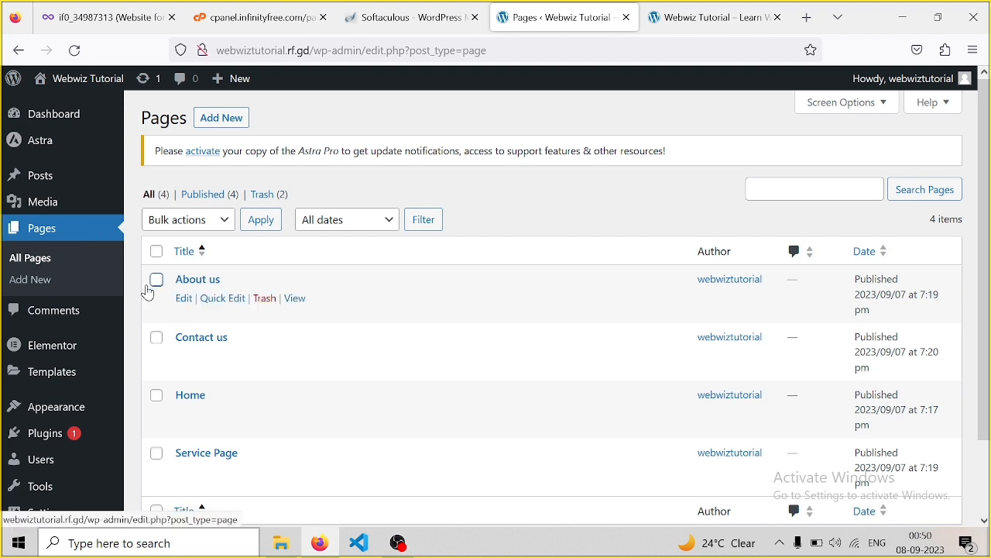
pyautogui.moveTo(986, 96); pyautogui.dragTo(990, 178)
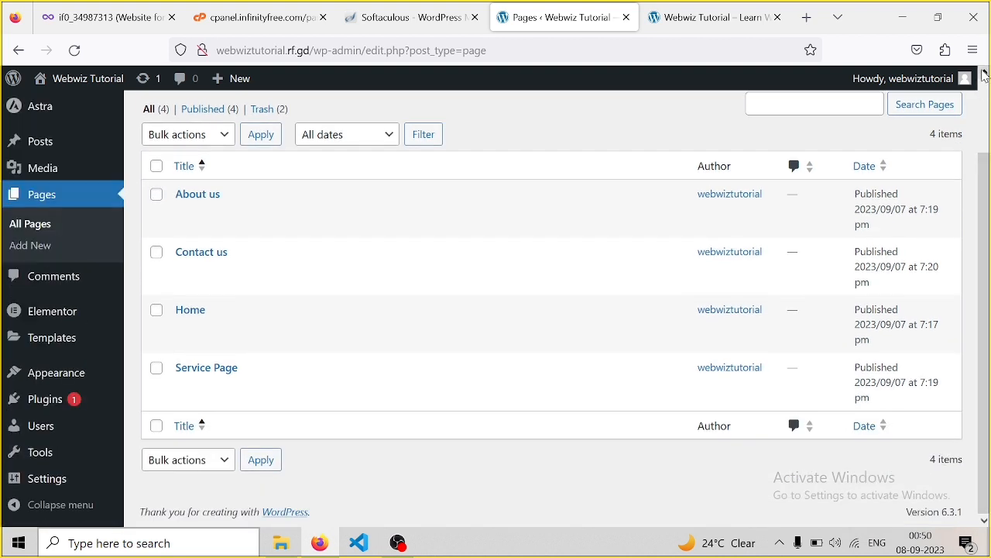
pyautogui.click(984, 75)
pyautogui.click(984, 75)
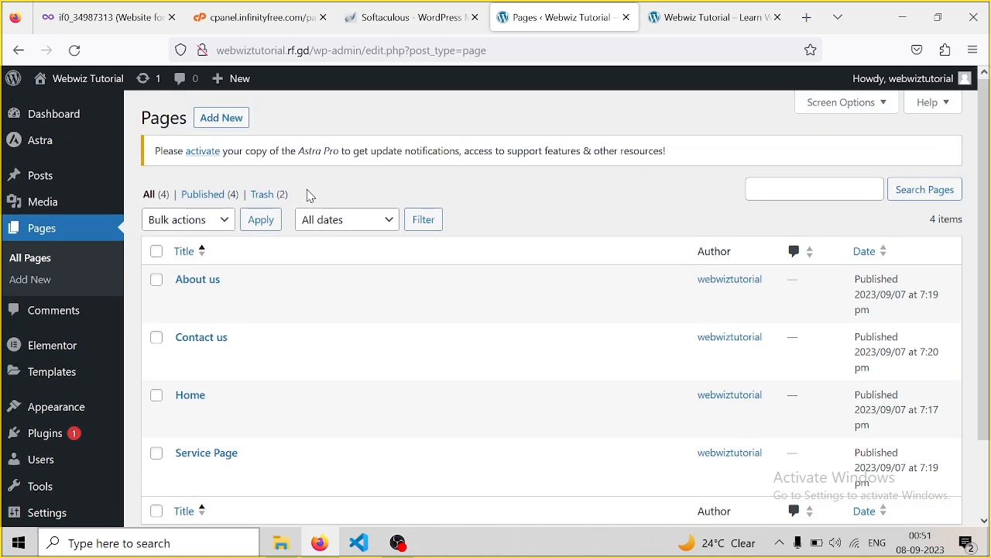
pyautogui.click(708, 25)
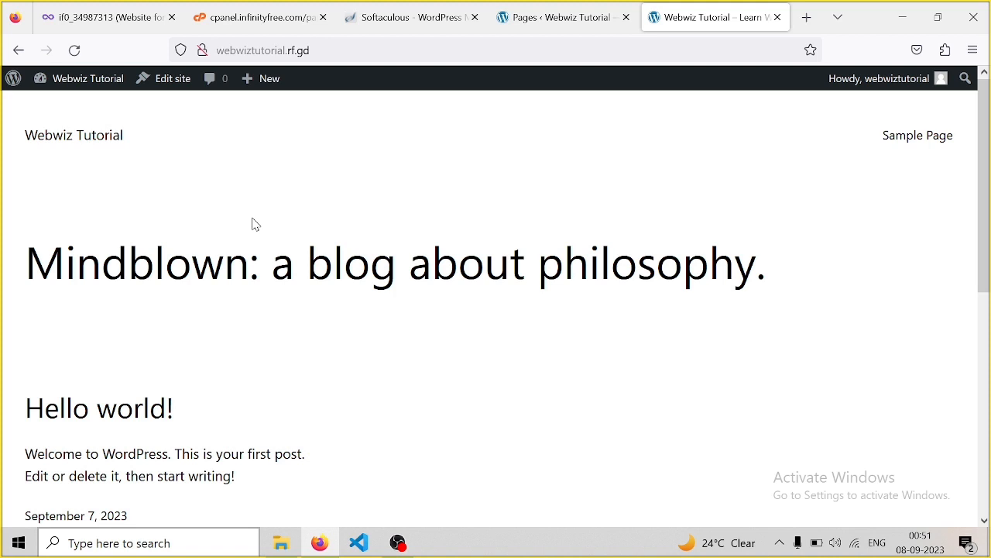
# Reload the live site with F5 to check for the new pages, then return to the Pages admin tab
pyautogui.press('F5')
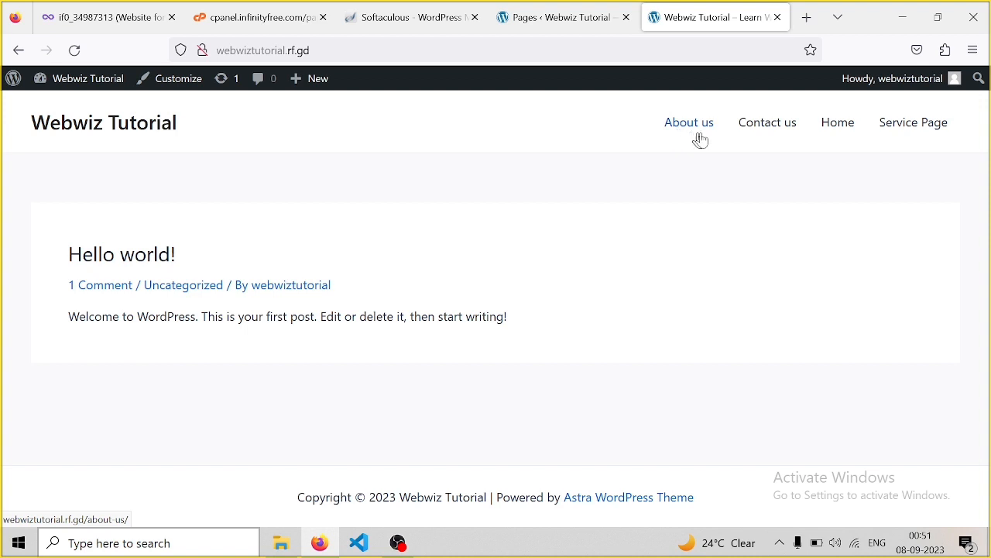
pyautogui.click(542, 23)
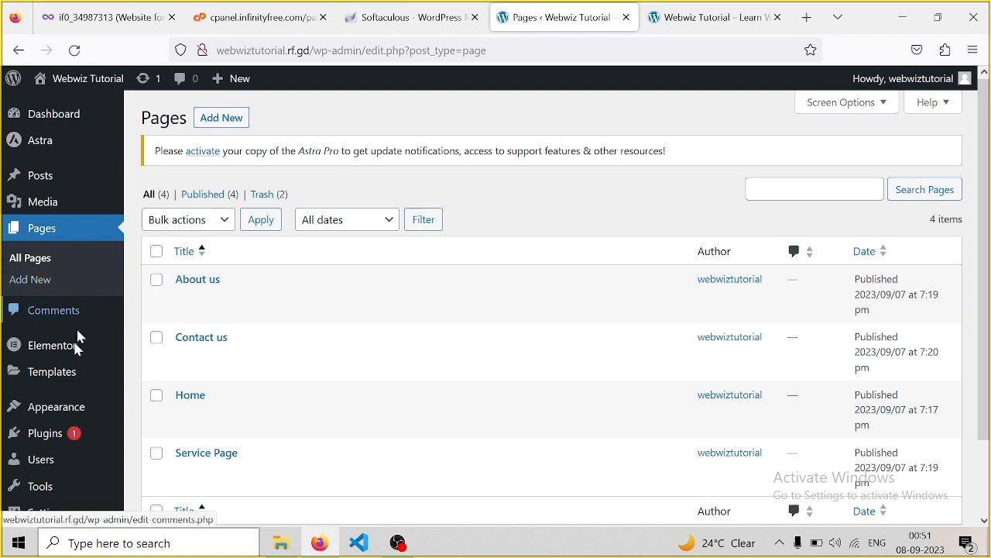
# Create an empty navigation menu named 'Main menu' under Appearance > Menus
pyautogui.moveTo(77, 409)
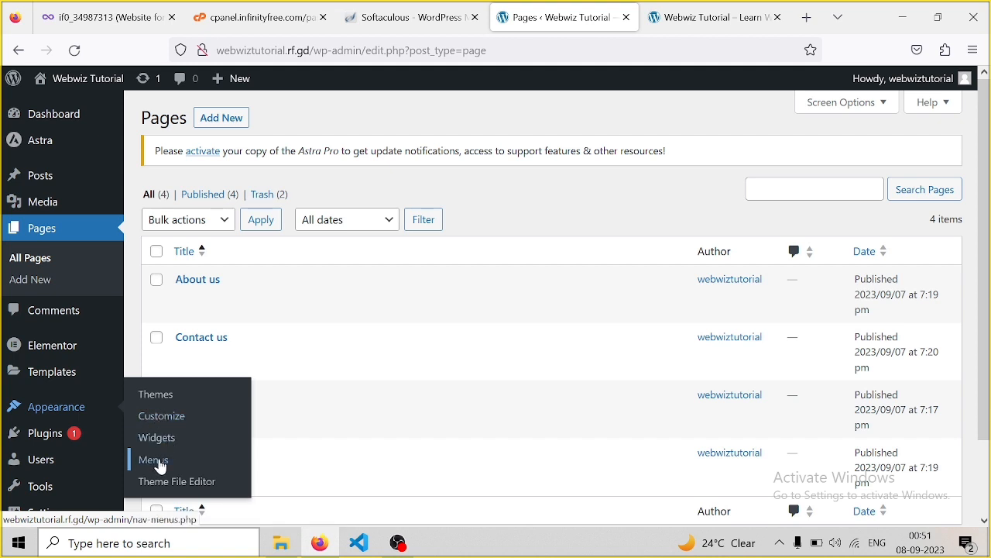
pyautogui.click(161, 467)
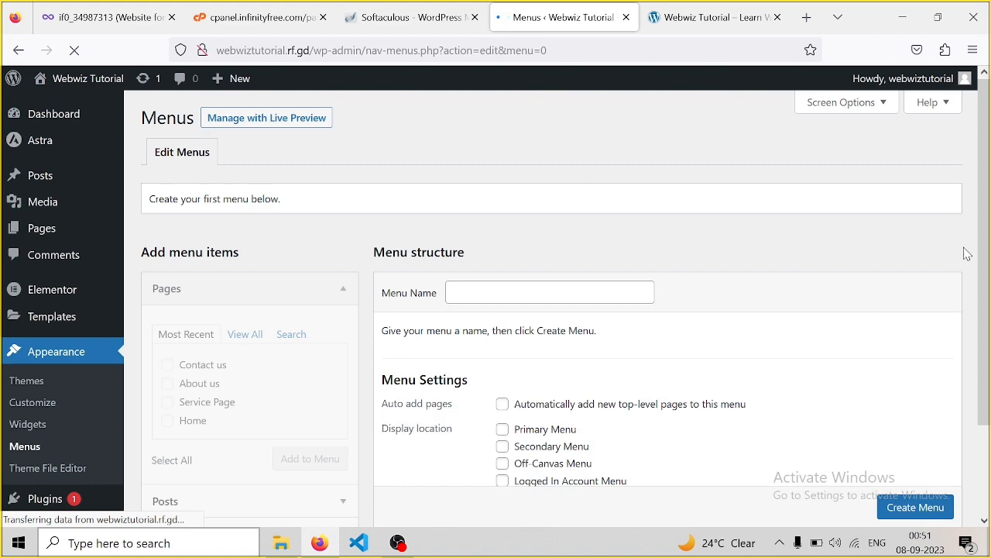
pyautogui.moveTo(984, 111); pyautogui.dragTo(989, 190)
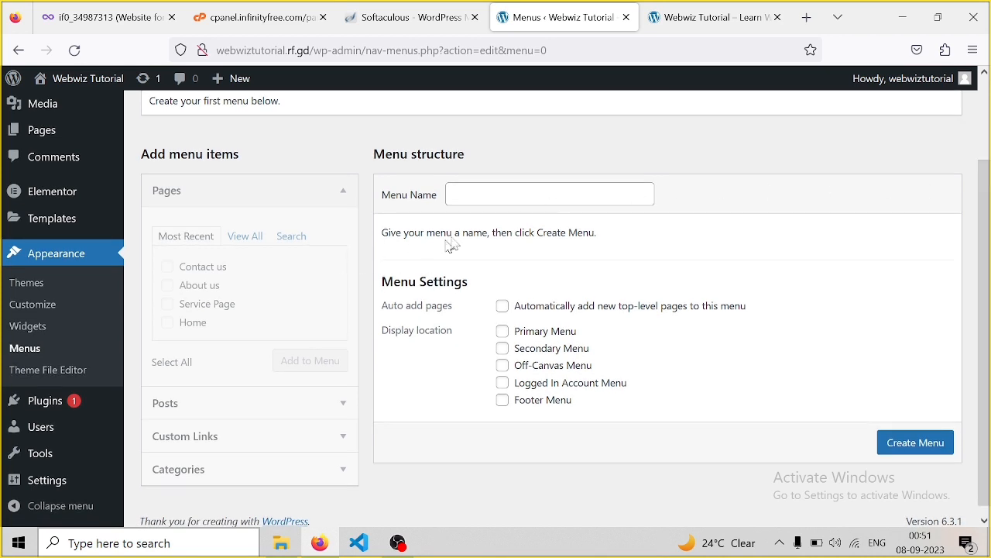
pyautogui.click(461, 193)
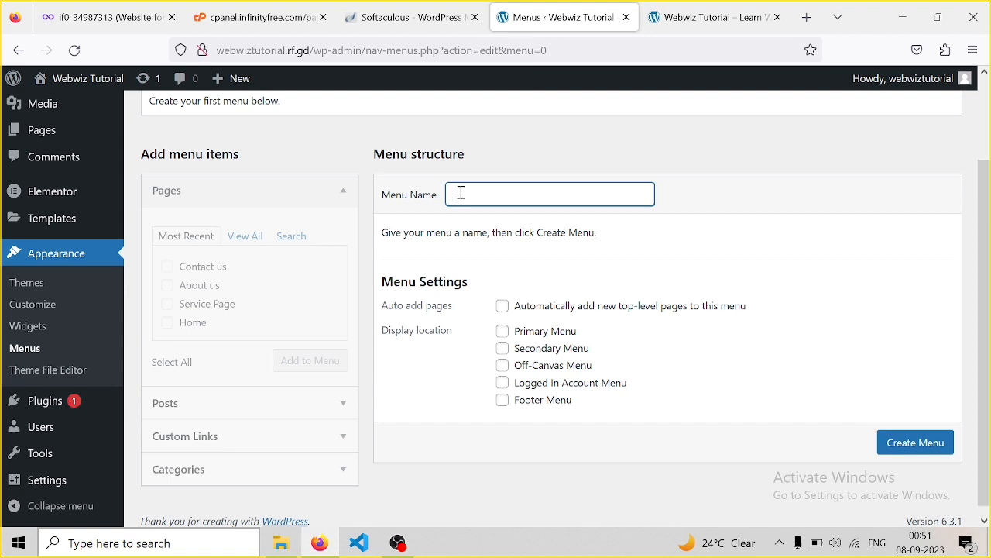
pyautogui.write('Main Menu')
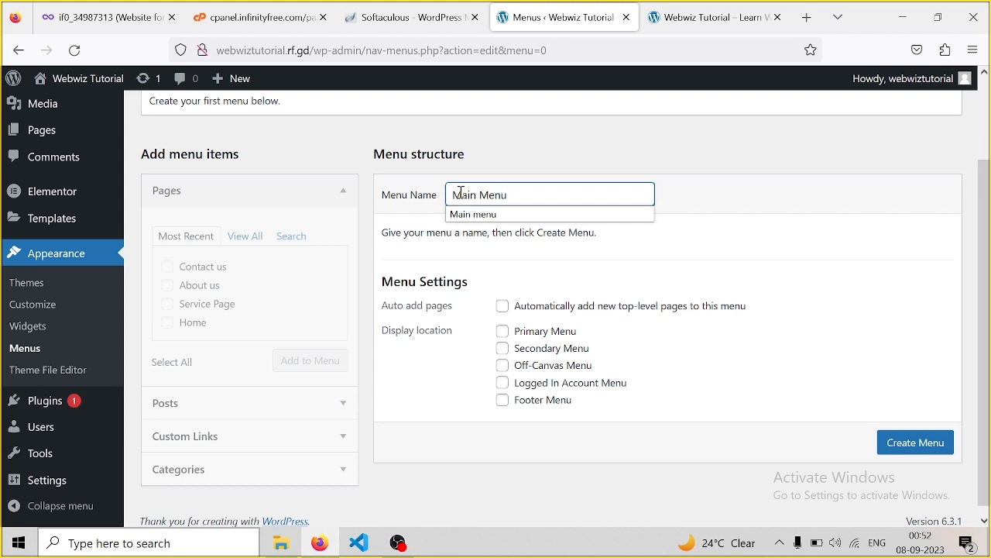
pyautogui.click(482, 215)
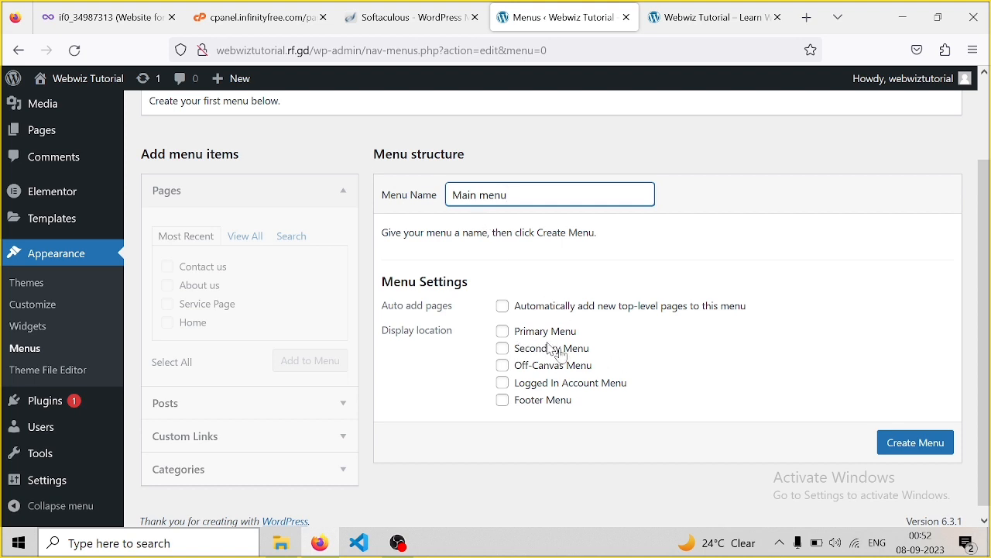
pyautogui.click(907, 451)
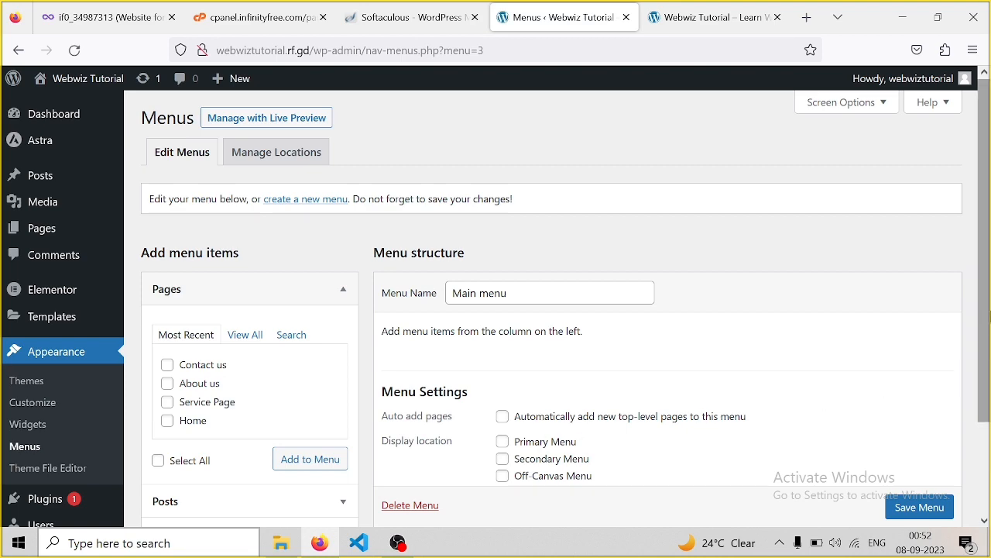
# Add all four pages, including Home and Service Page, to Main menu
pyautogui.moveTo(985, 287); pyautogui.dragTo(988, 357)
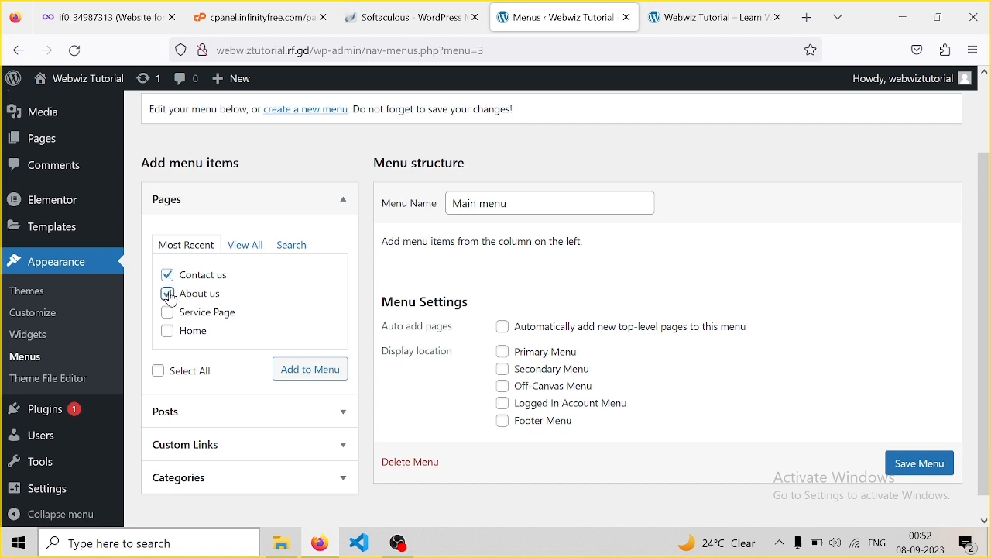
pyautogui.click(170, 315)
pyautogui.click(174, 335)
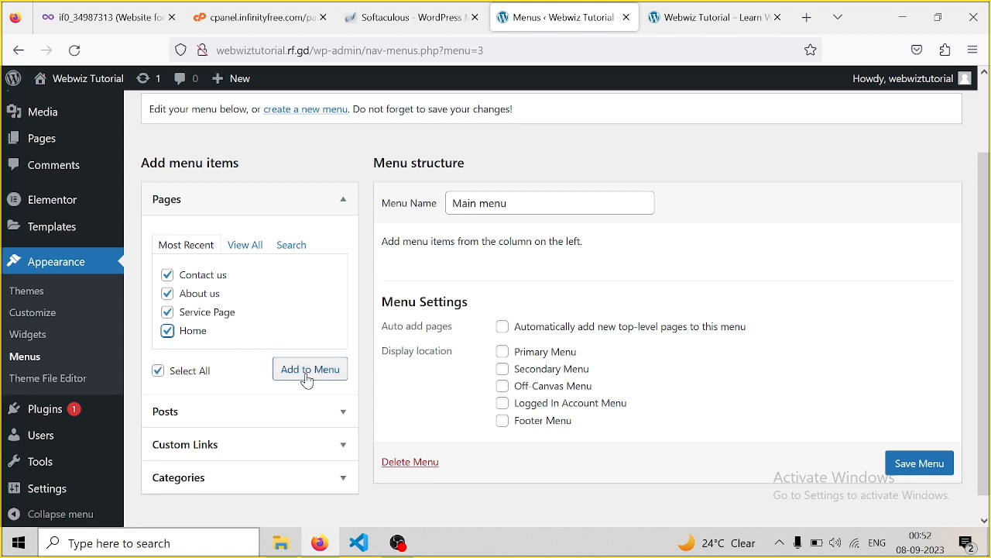
pyautogui.click(307, 371)
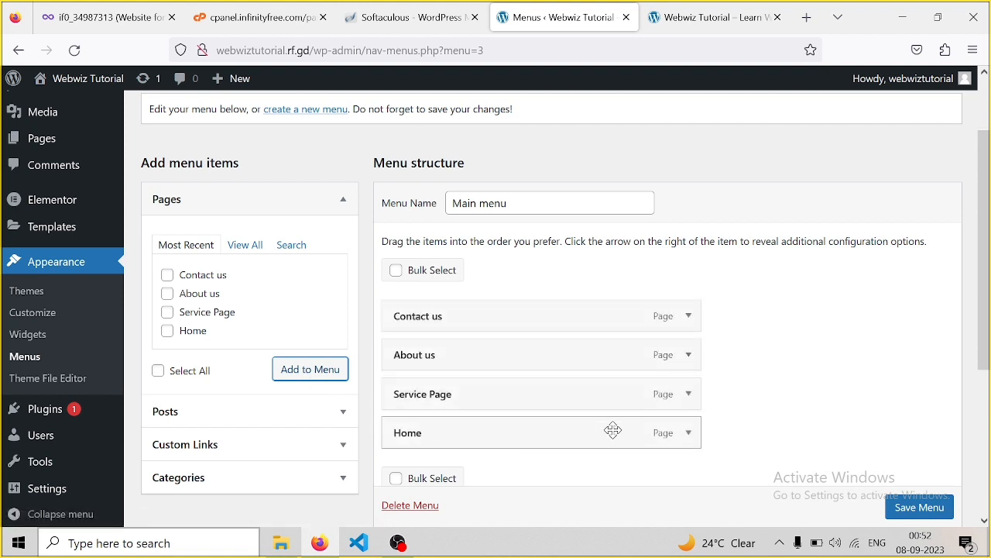
# Order the menu items Home, Service Page, About us, Contact us and save the menu
pyautogui.moveTo(613, 431); pyautogui.dragTo(608, 302)
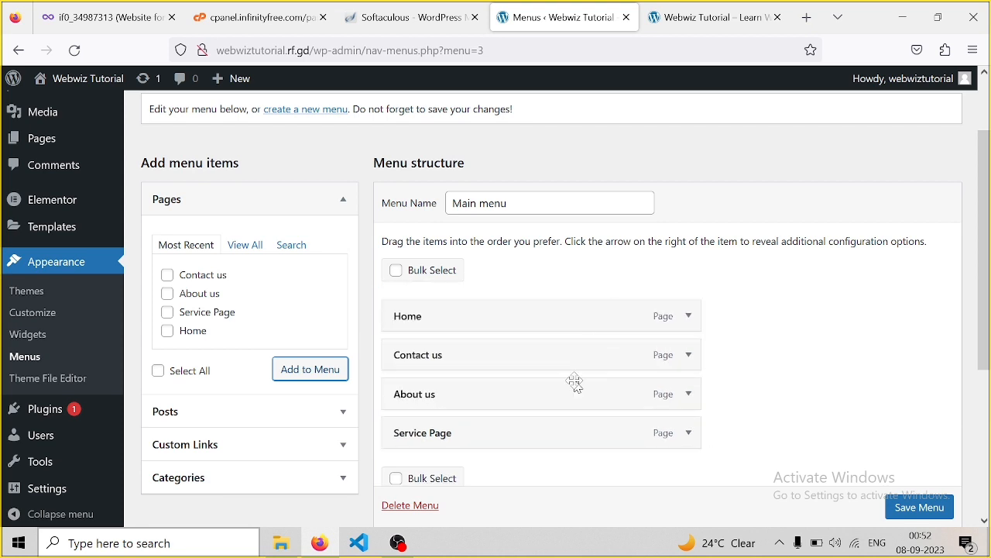
pyautogui.moveTo(563, 433); pyautogui.dragTo(524, 354)
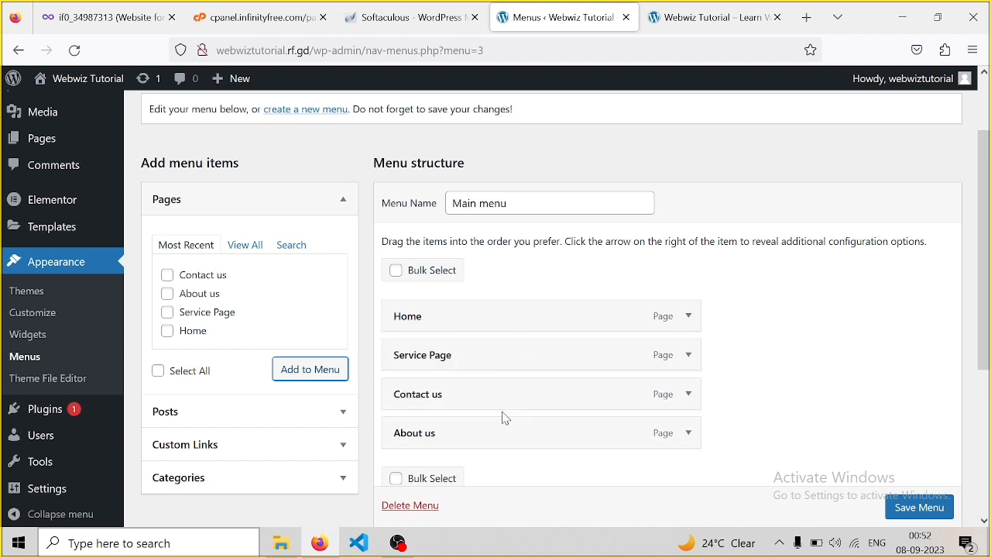
pyautogui.moveTo(501, 423); pyautogui.dragTo(505, 384)
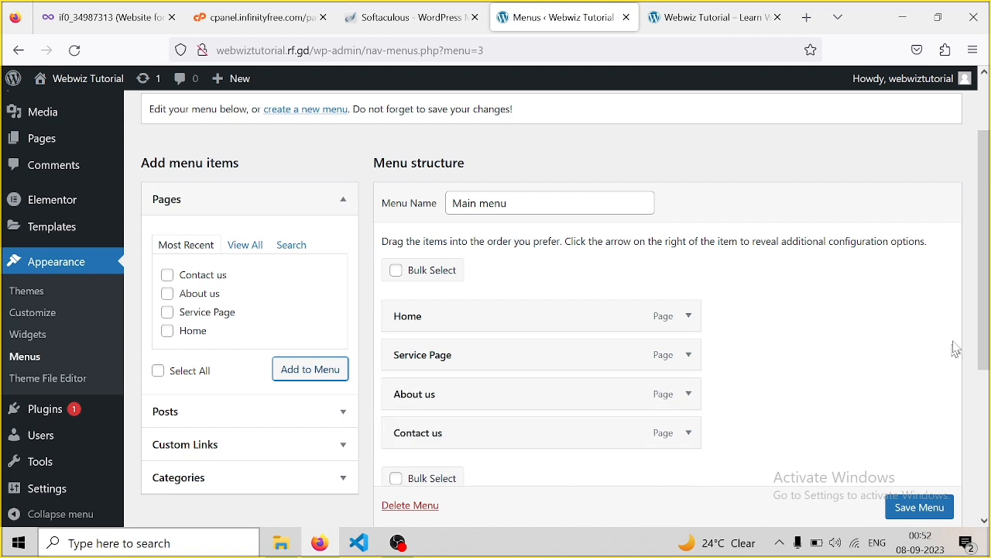
pyautogui.moveTo(983, 278); pyautogui.dragTo(989, 357)
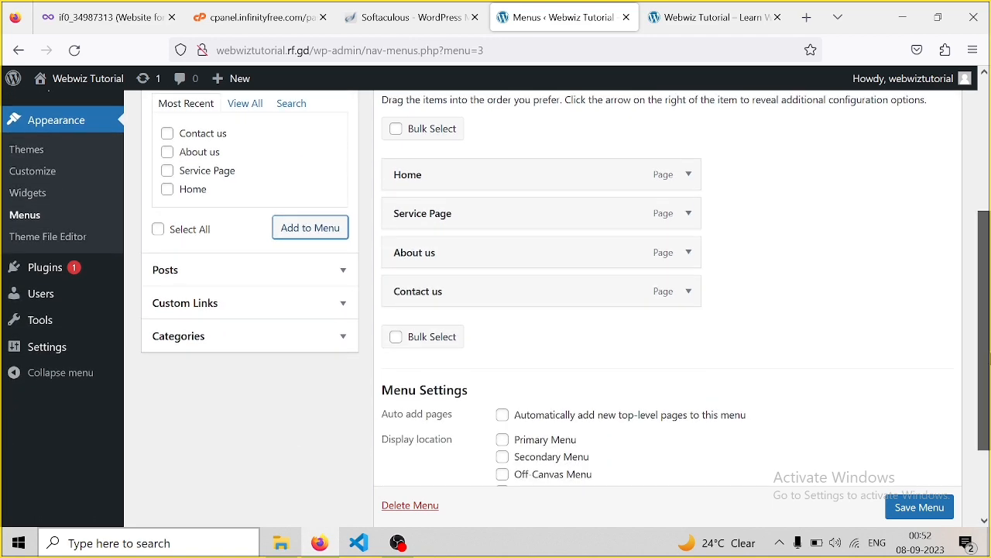
pyautogui.scroll(-1, 923, 505)
pyautogui.click(919, 507)
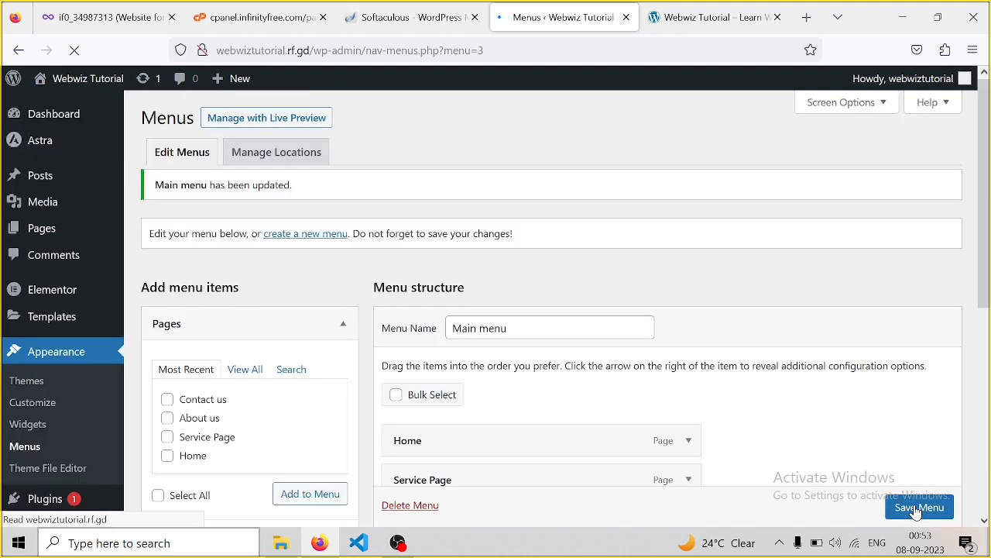
pyautogui.click(672, 22)
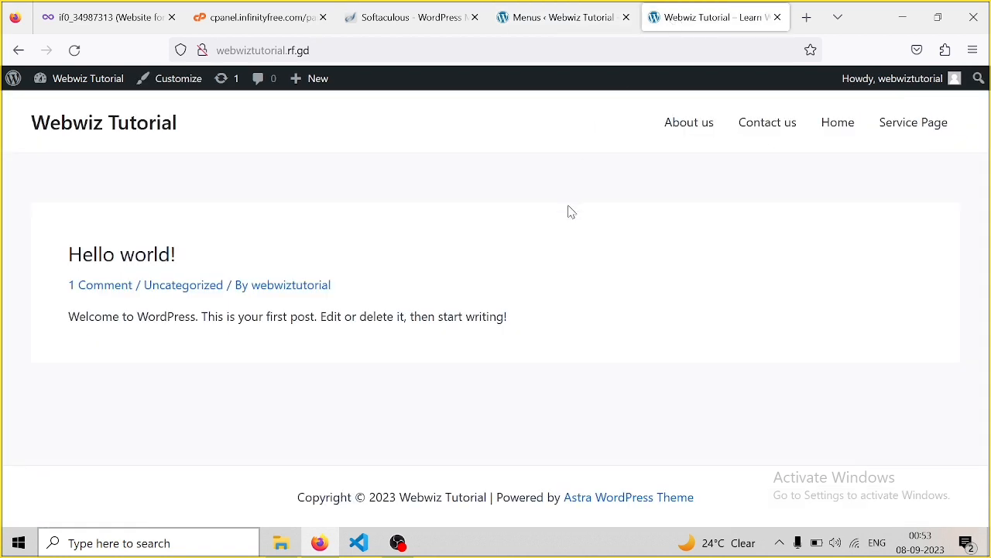
pyautogui.press('F5')
pyautogui.click(556, 22)
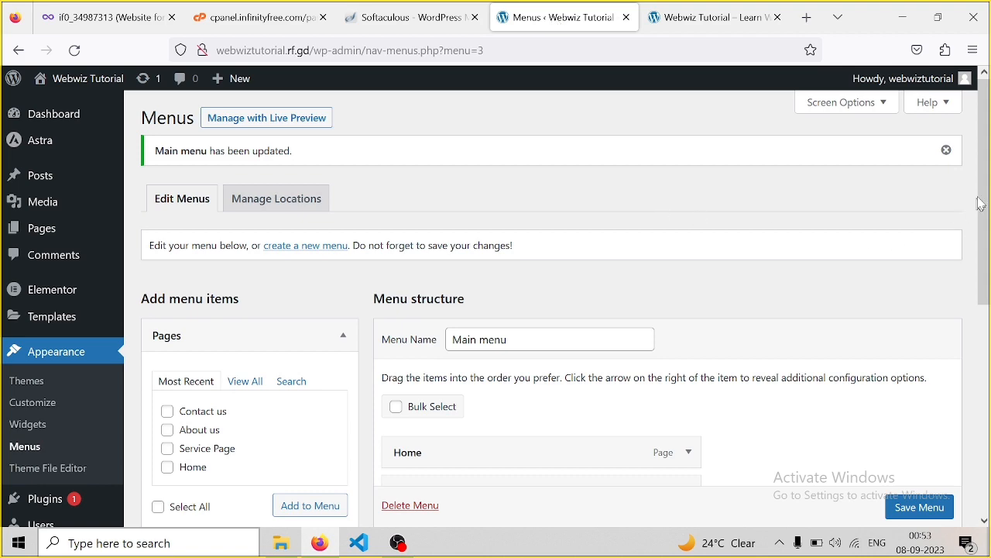
# Save the reordered Main menu, then switch to the live site's front-page tab
pyautogui.moveTo(986, 163); pyautogui.dragTo(989, 356)
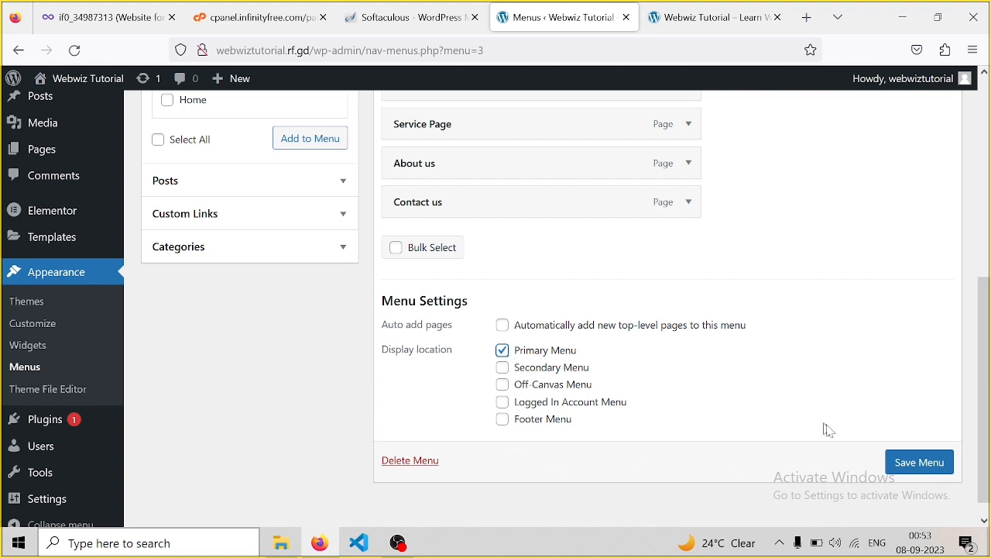
pyautogui.click(922, 463)
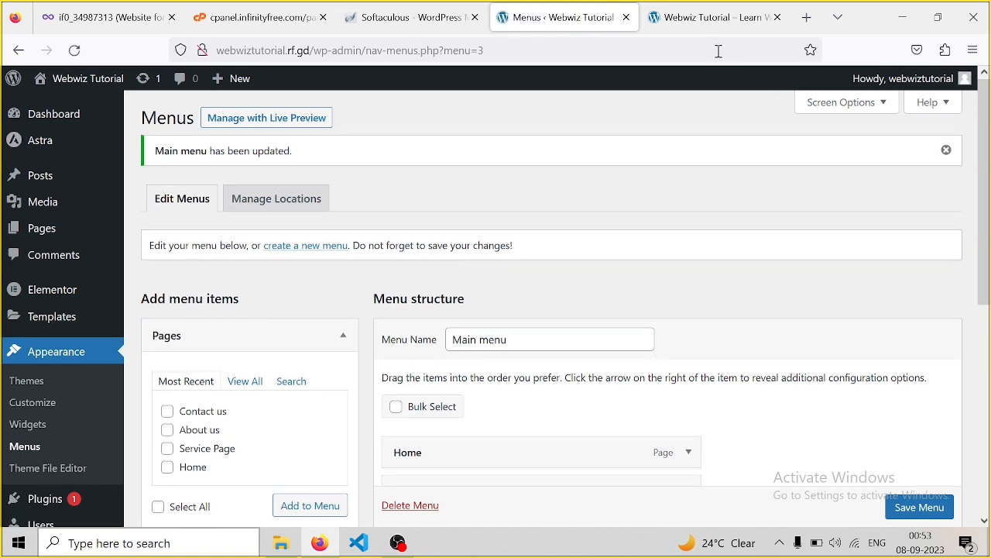
pyautogui.click(710, 24)
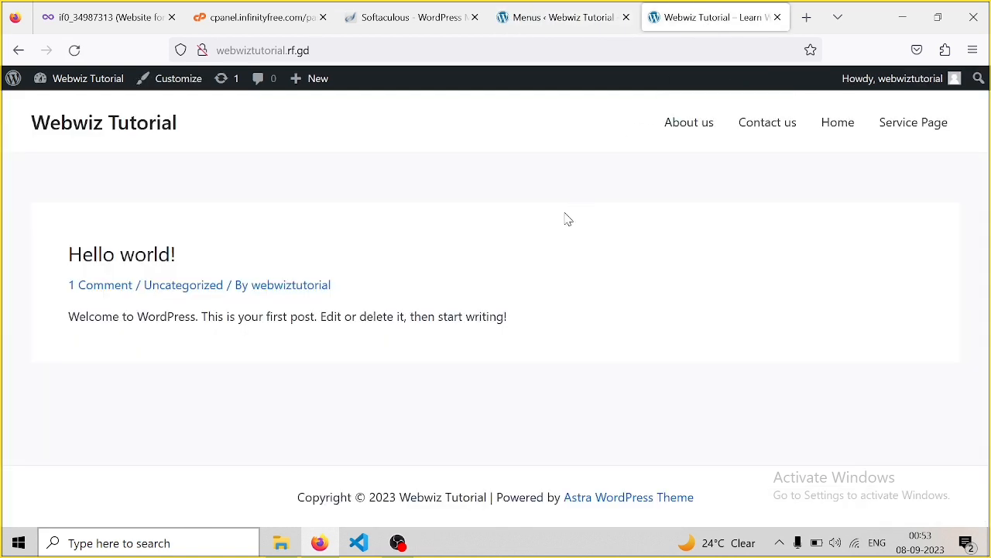
# Reload the site to confirm the menu reads Home, Service Page, About us, Contact us, then return to Menus admin
pyautogui.press('F5')
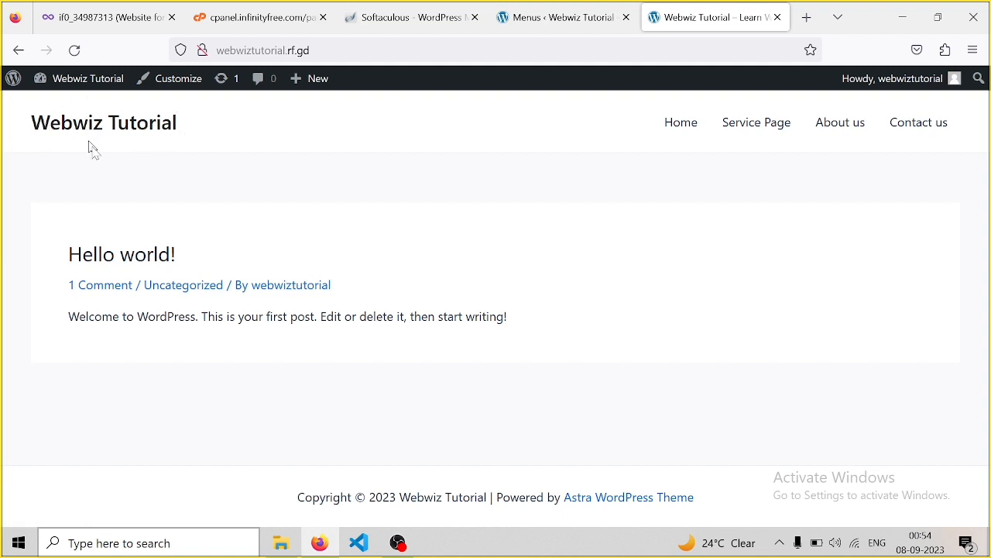
pyautogui.click(566, 14)
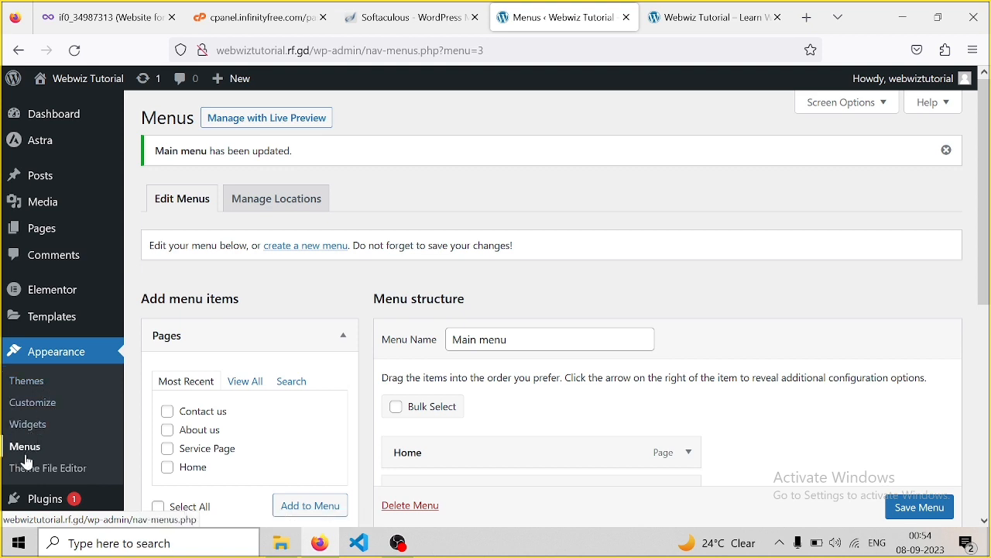
# Open the Customizer, look through Global > Colors, then return to the top-level Astra settings
pyautogui.click(42, 408)
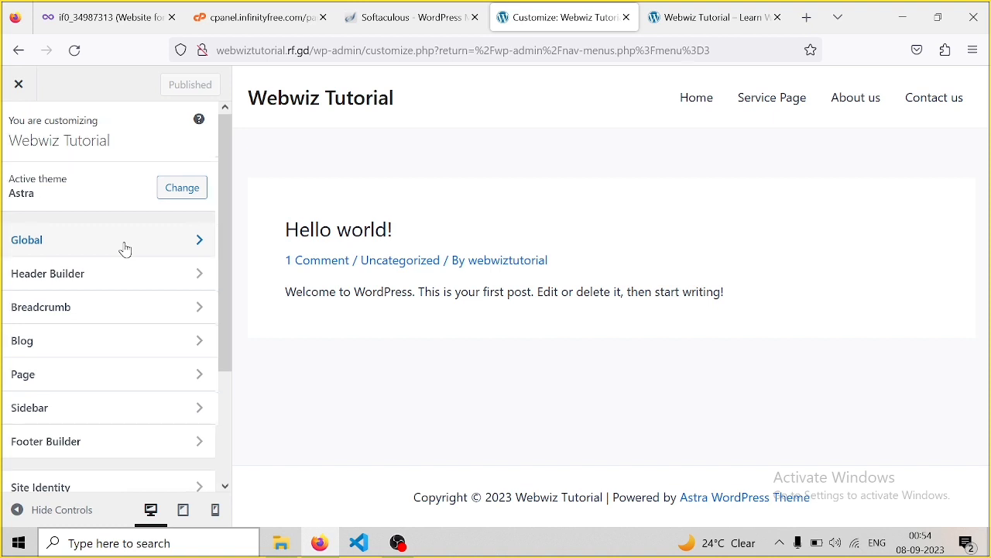
pyautogui.click(125, 249)
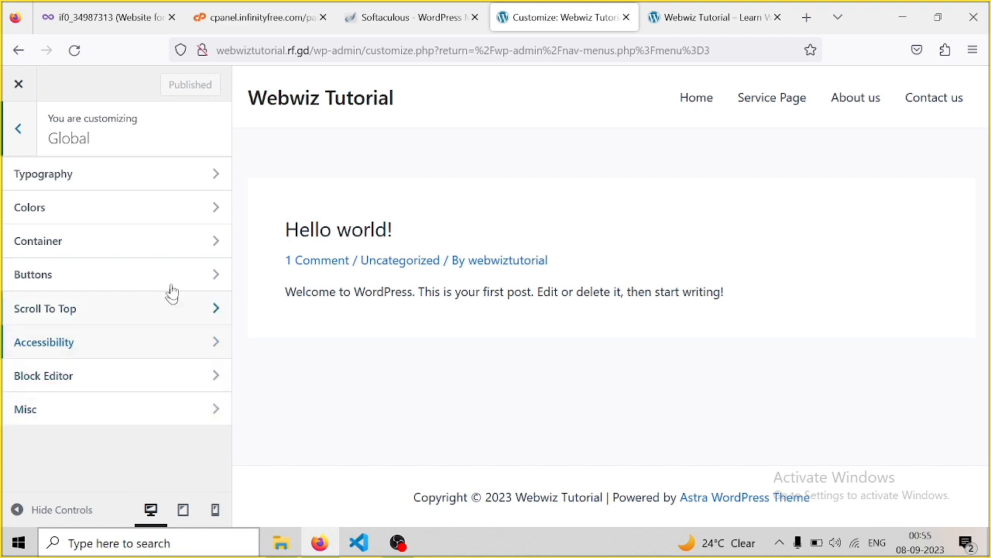
pyautogui.click(209, 208)
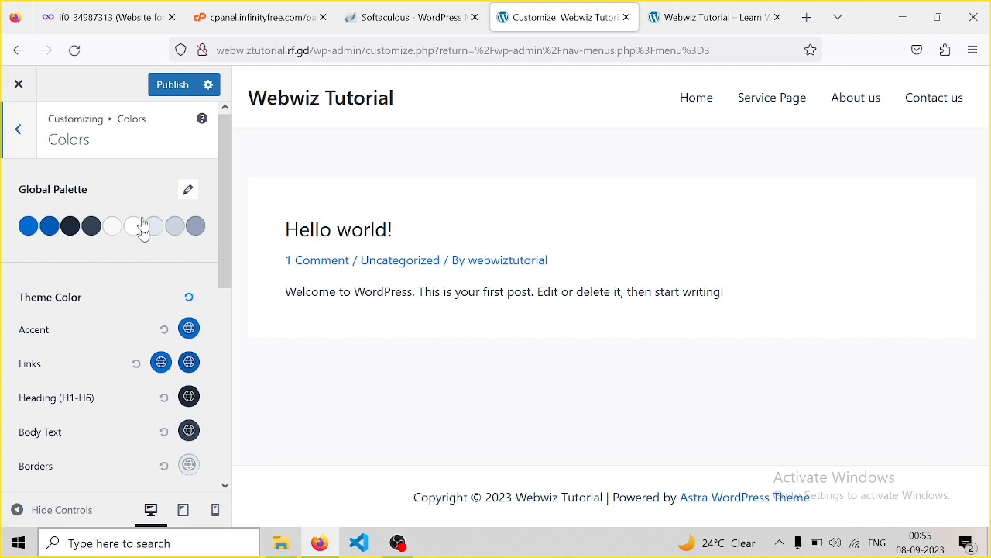
pyautogui.click(19, 132)
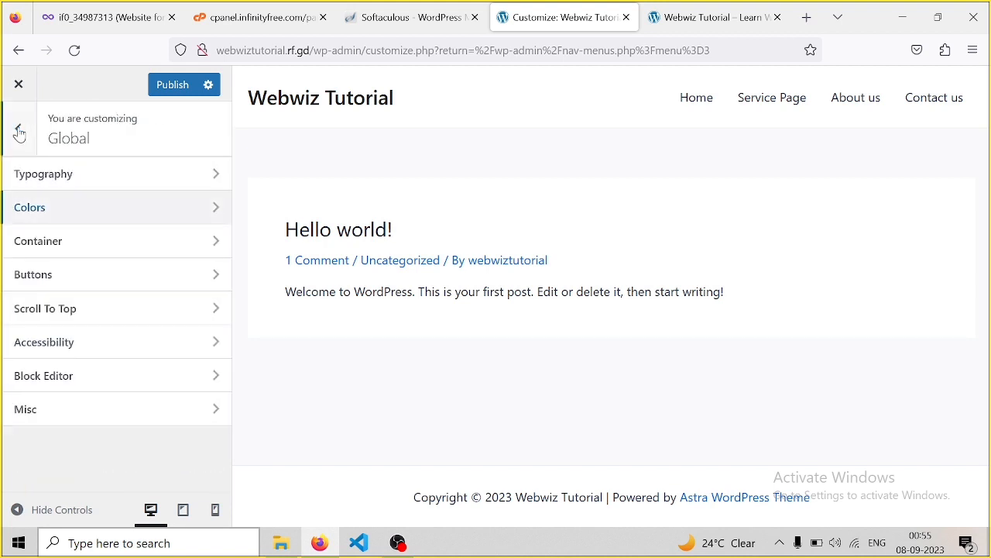
pyautogui.click(18, 129)
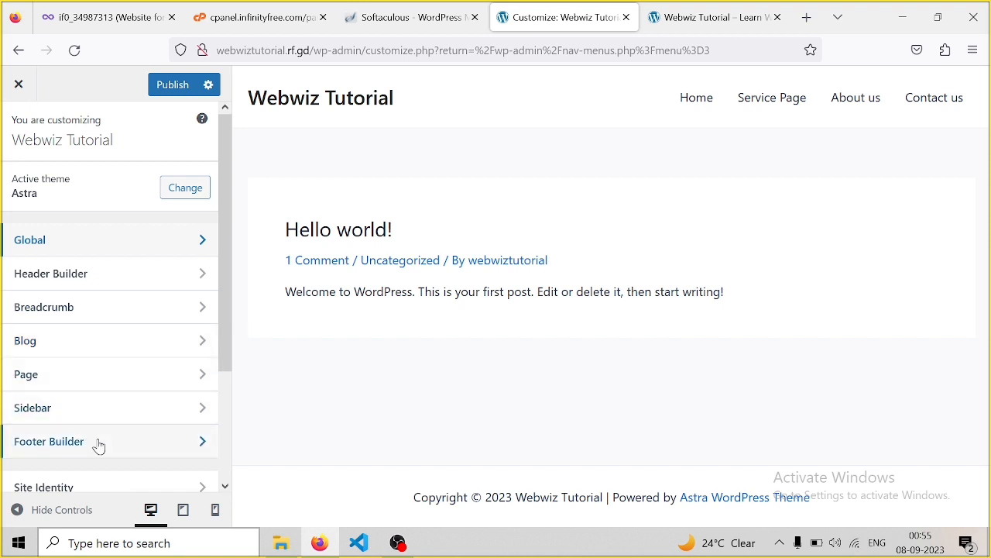
pyautogui.moveTo(224, 277); pyautogui.dragTo(217, 413)
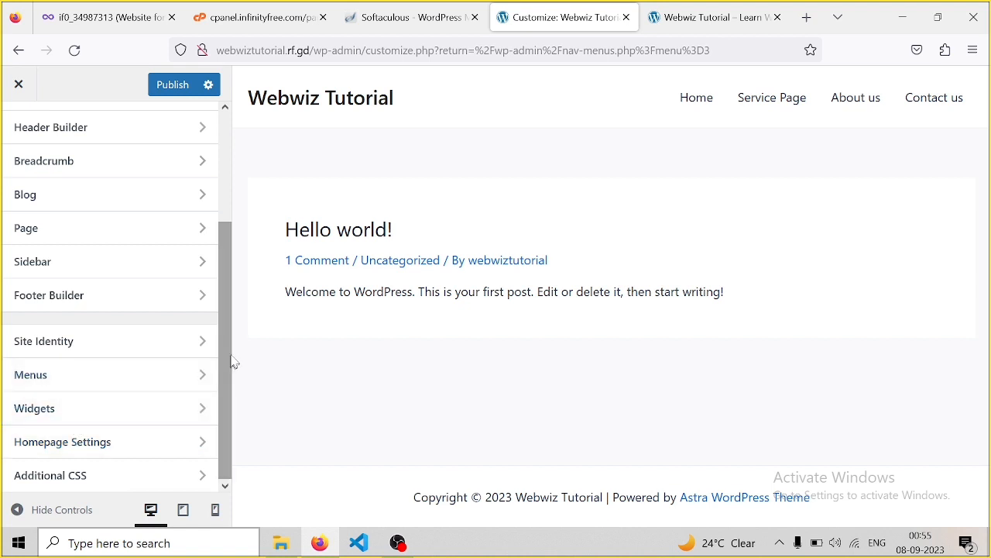
pyautogui.moveTo(228, 333); pyautogui.dragTo(237, 230)
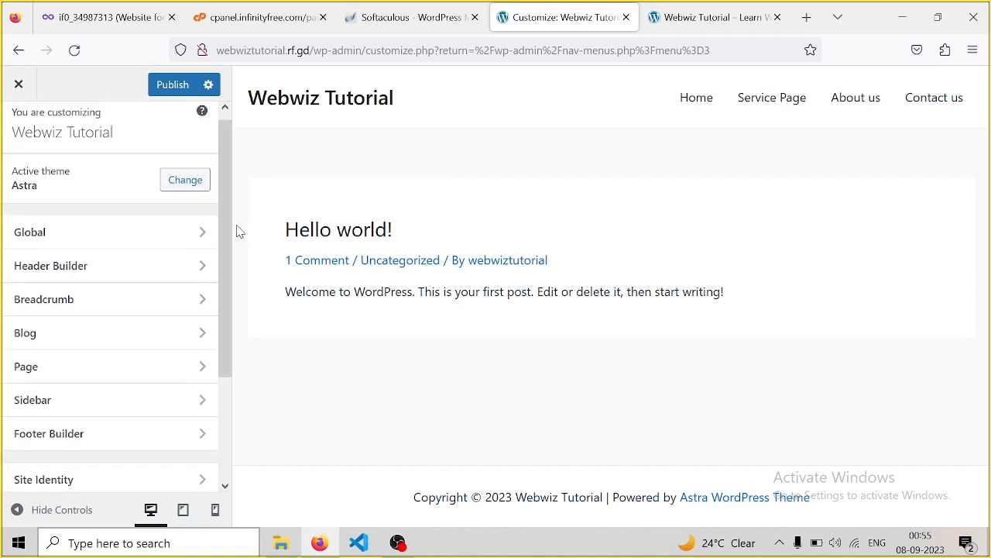
# Open the Site Title & Logo settings in the Header Builder
pyautogui.click(86, 272)
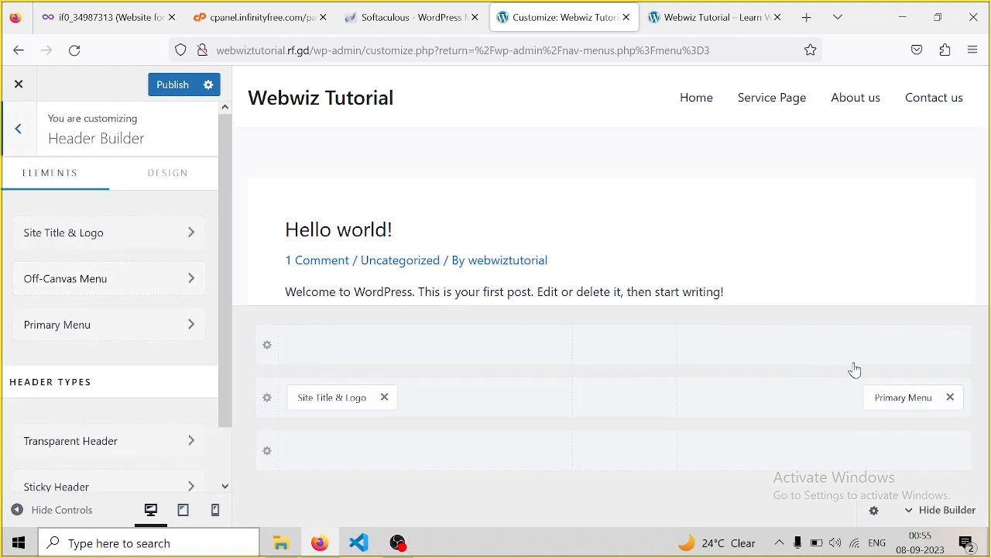
pyautogui.moveTo(986, 120); pyautogui.dragTo(985, 240)
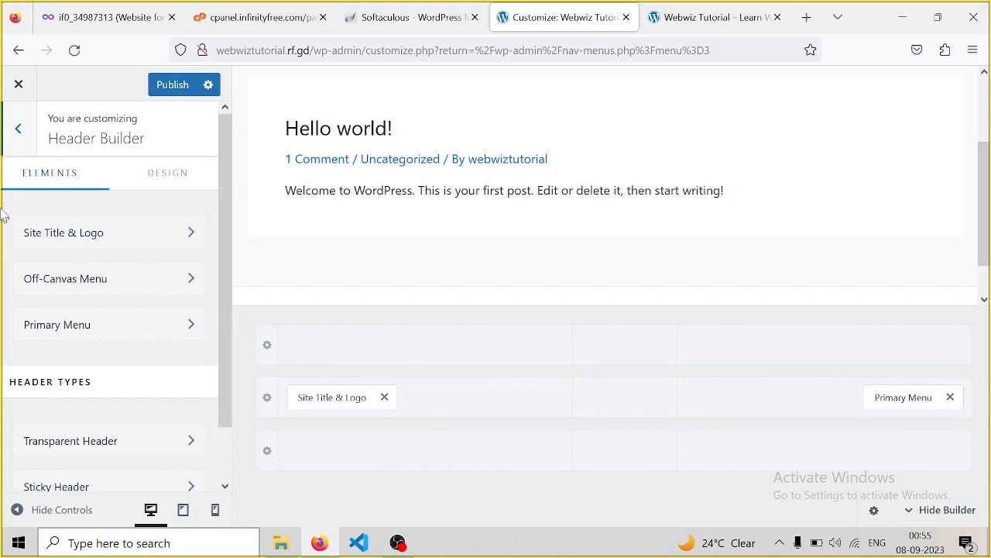
pyautogui.click(88, 245)
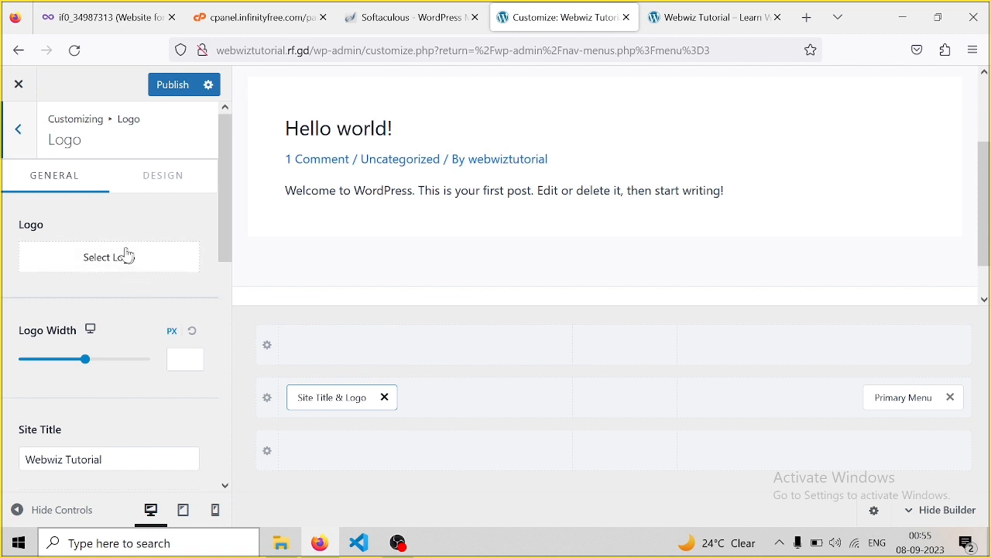
pyautogui.click(162, 184)
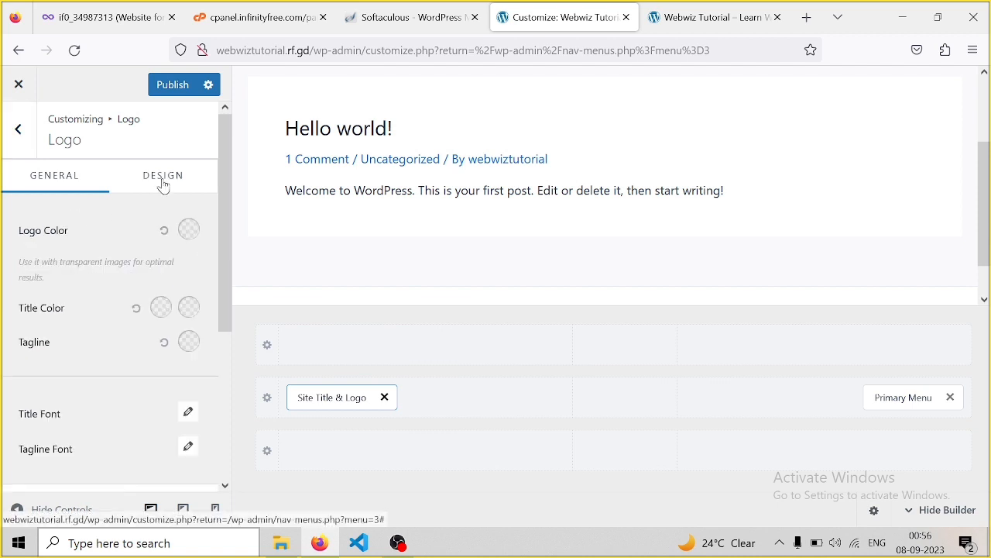
pyautogui.click(72, 183)
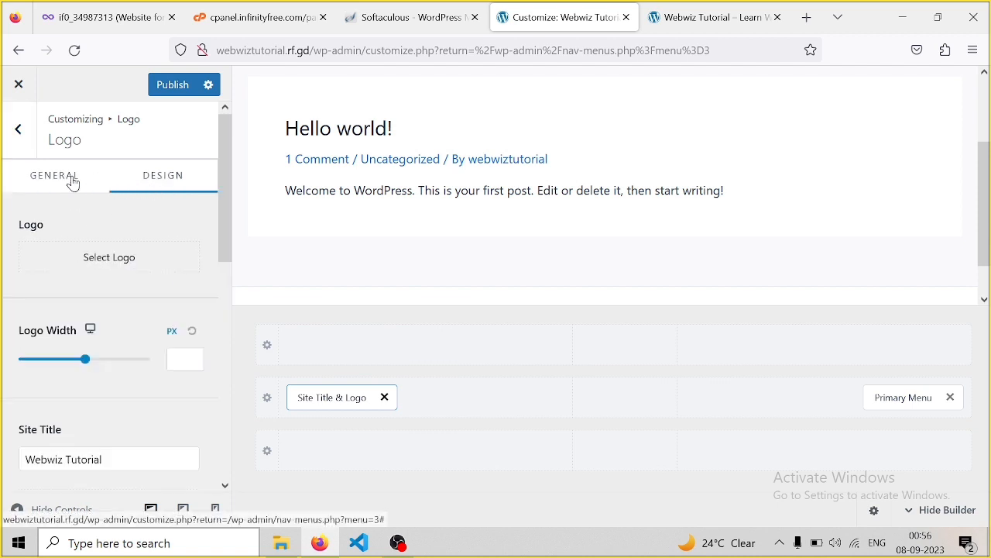
# Upload webwiz.jpg from the Downloads folder through the logo picker
pyautogui.click(114, 261)
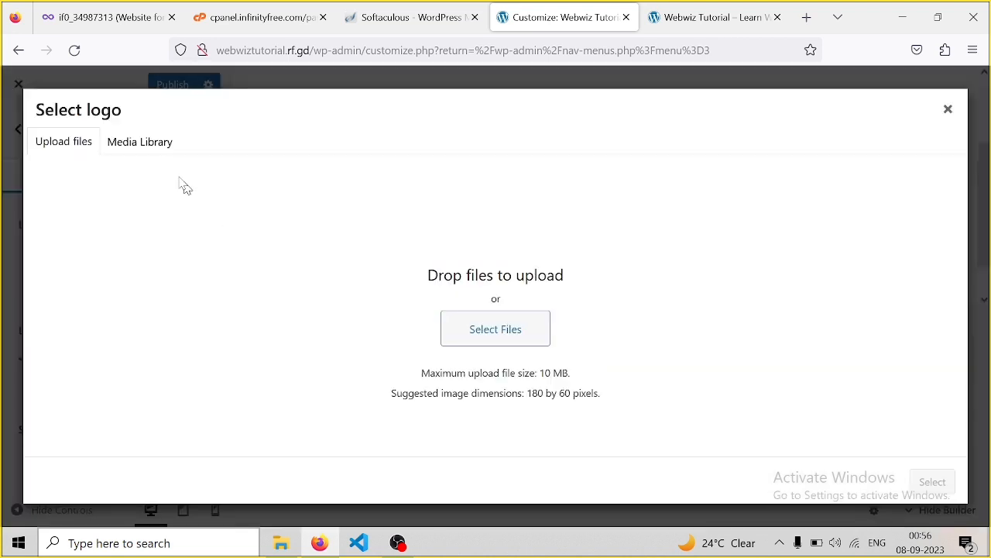
pyautogui.click(488, 330)
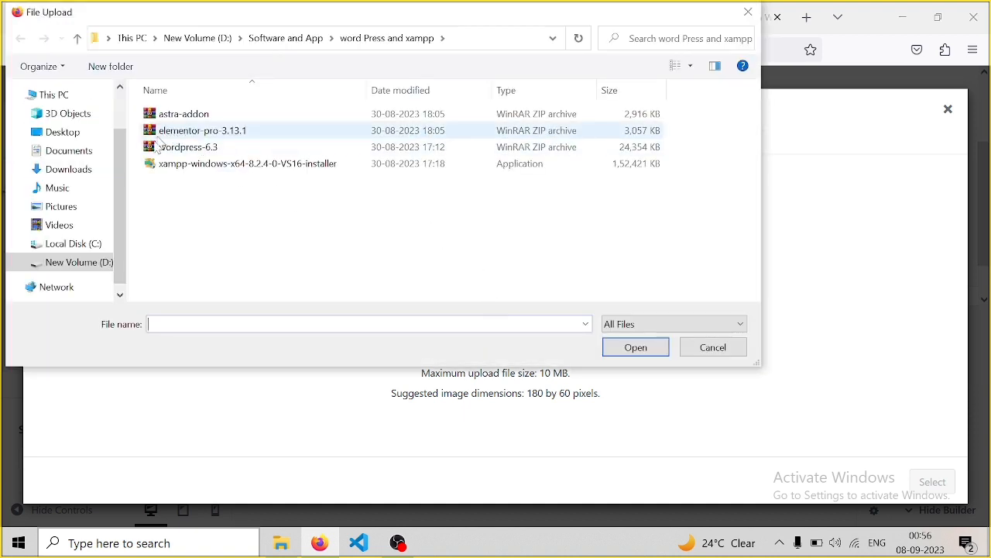
pyautogui.click(60, 211)
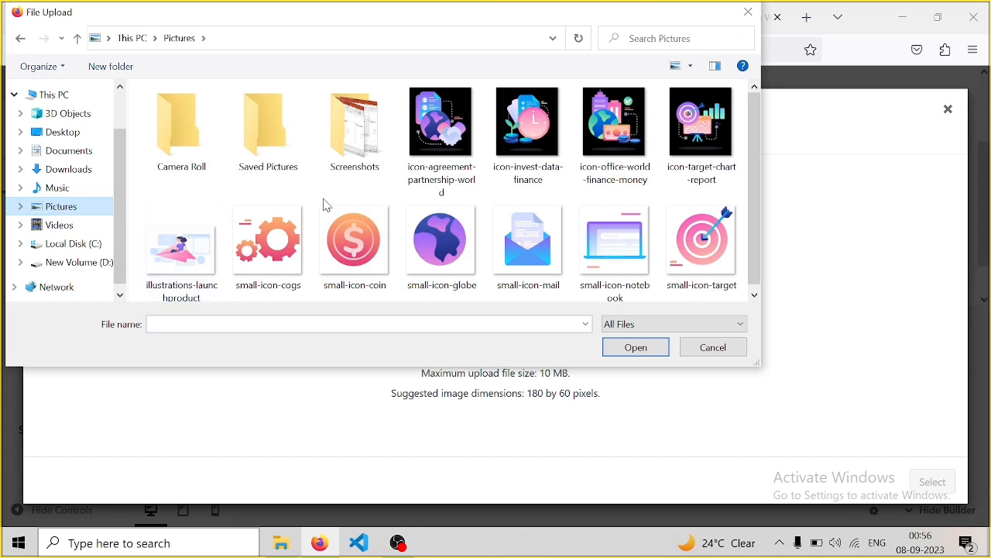
pyautogui.click(65, 175)
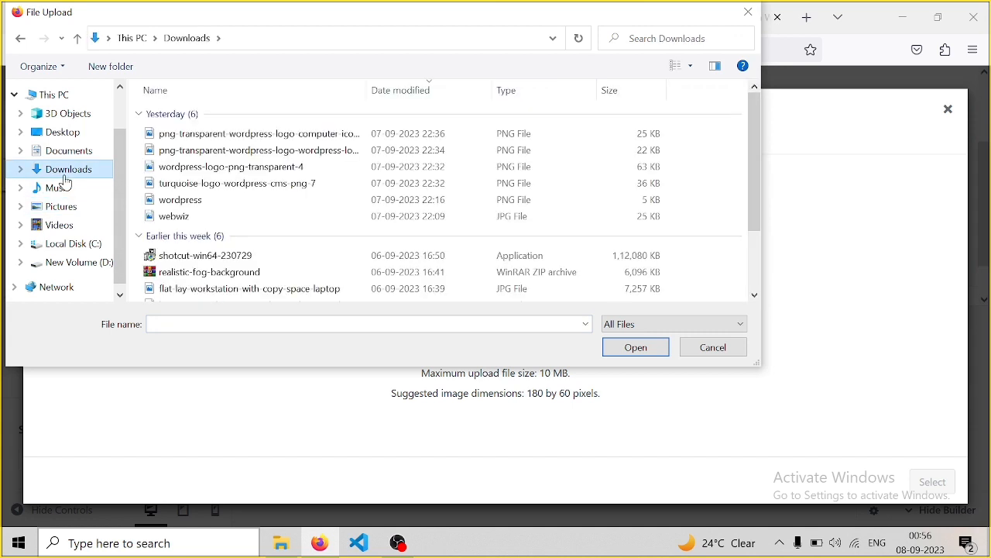
pyautogui.click(219, 218)
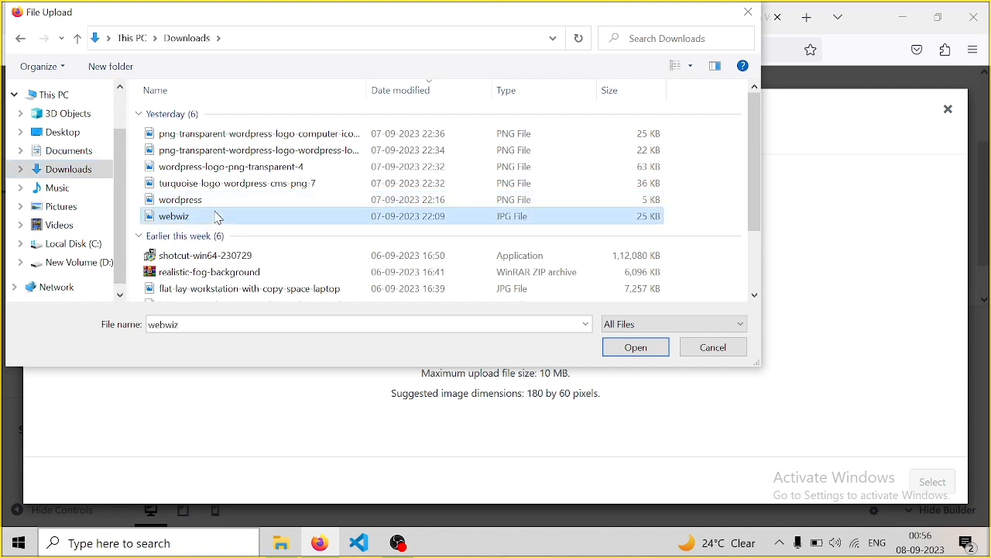
pyautogui.click(653, 348)
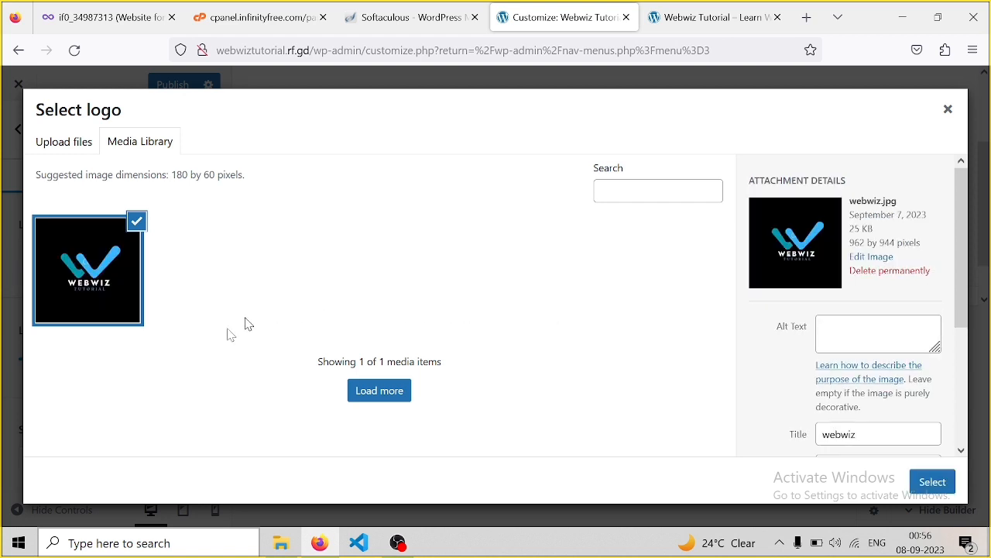
# Crop the webwiz image tightly around the W mark and TUTORIAL text and apply it as the logo
pyautogui.click(932, 481)
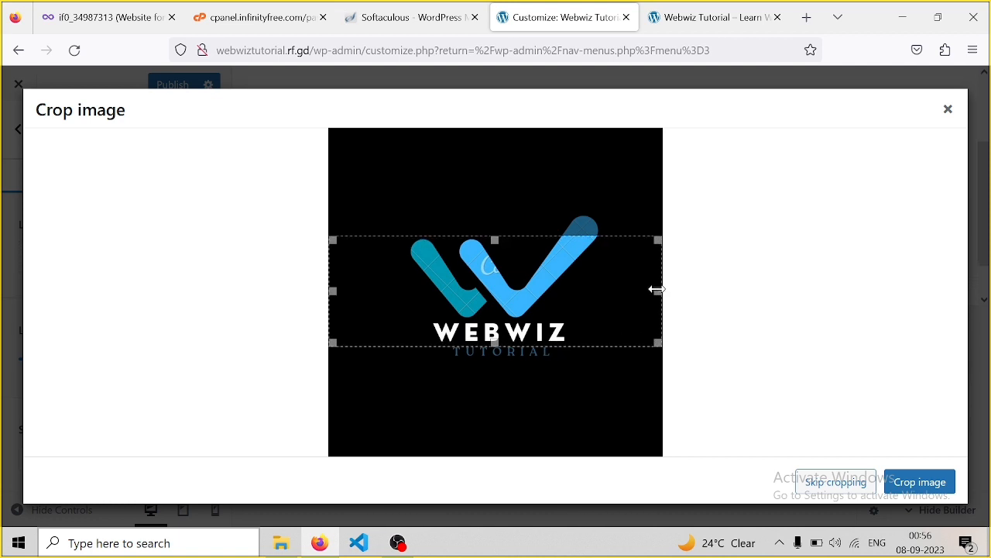
pyautogui.moveTo(658, 293); pyautogui.dragTo(640, 296)
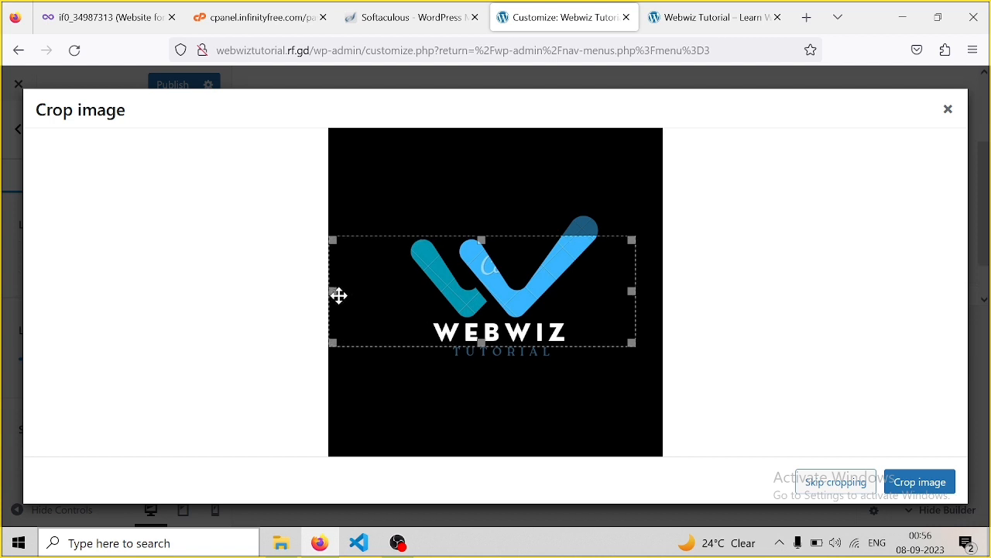
pyautogui.moveTo(335, 293); pyautogui.dragTo(391, 291)
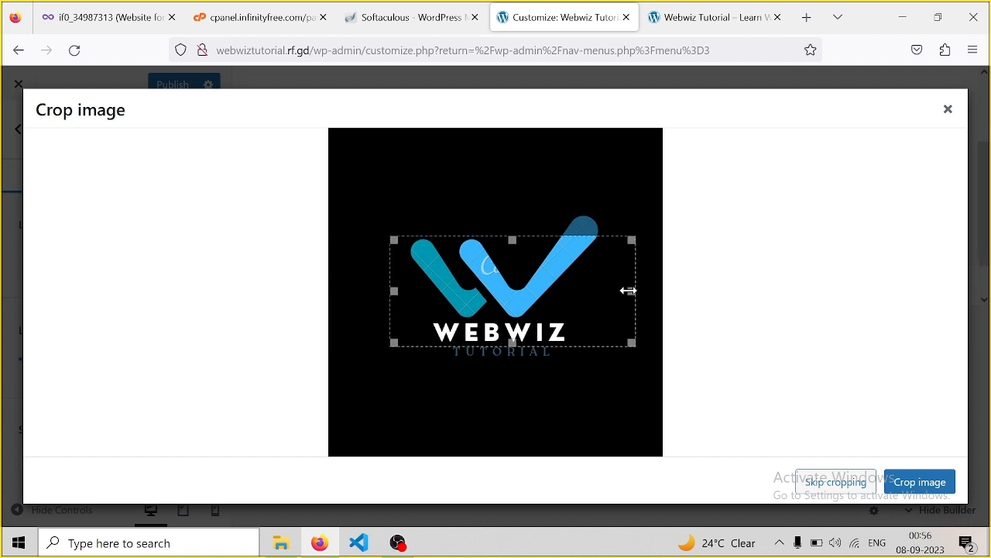
pyautogui.moveTo(628, 290); pyautogui.dragTo(620, 291)
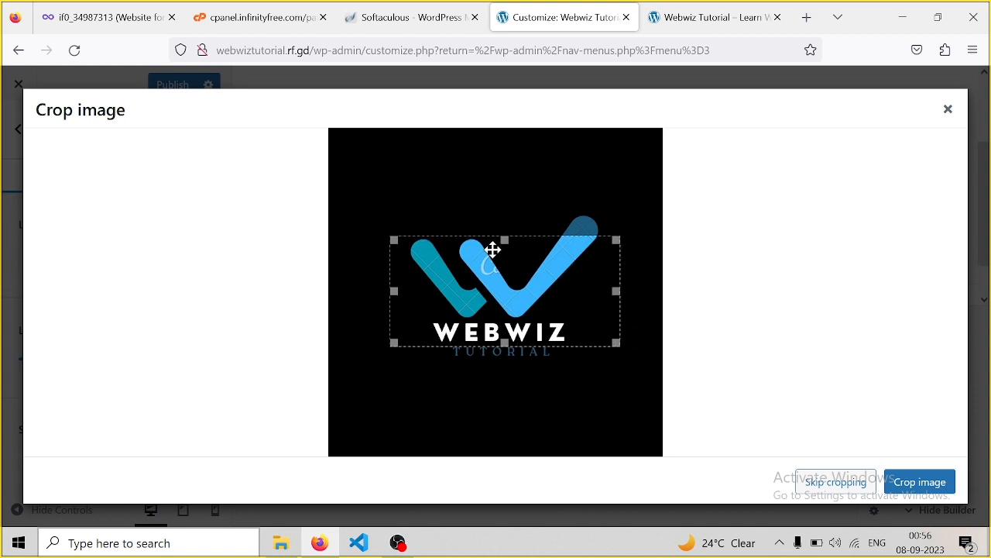
pyautogui.moveTo(504, 240); pyautogui.dragTo(504, 206)
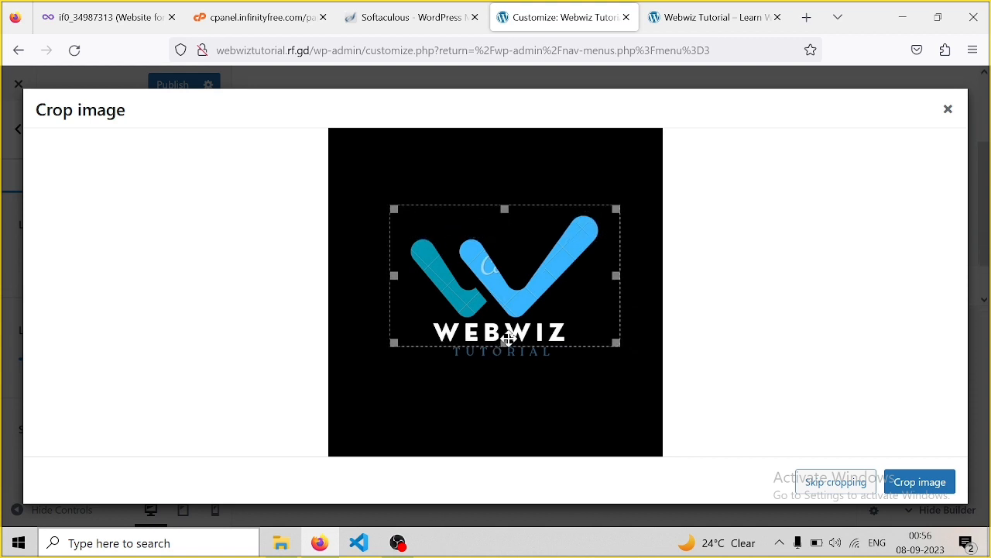
pyautogui.moveTo(505, 342); pyautogui.dragTo(507, 358)
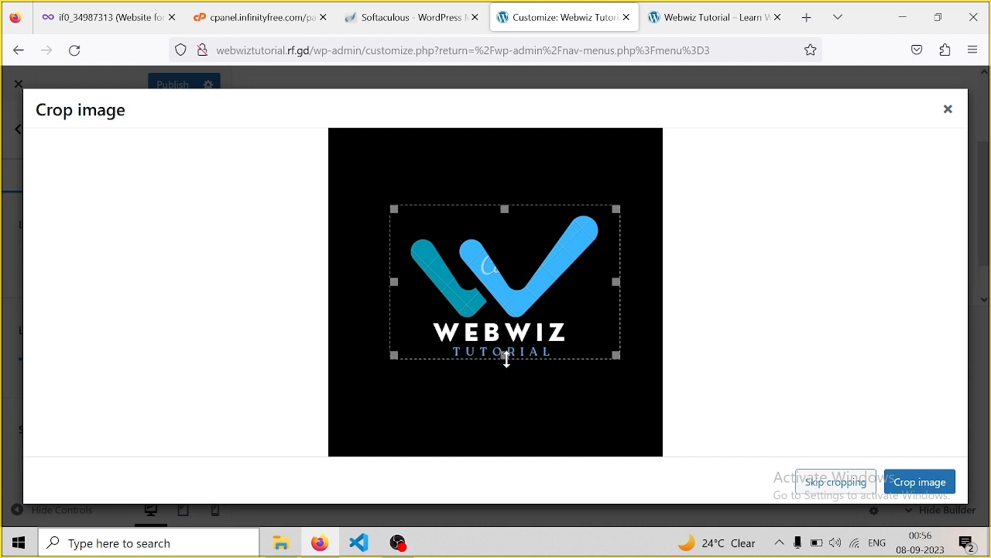
pyautogui.click(926, 488)
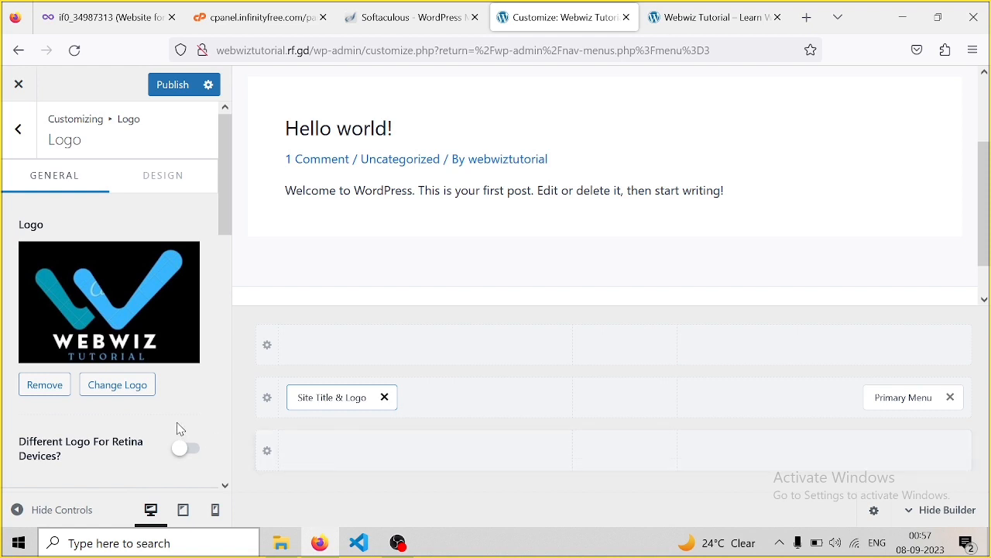
# Publish the new logo, reload the live site to check the header, then return to the Customizer
pyautogui.click(174, 93)
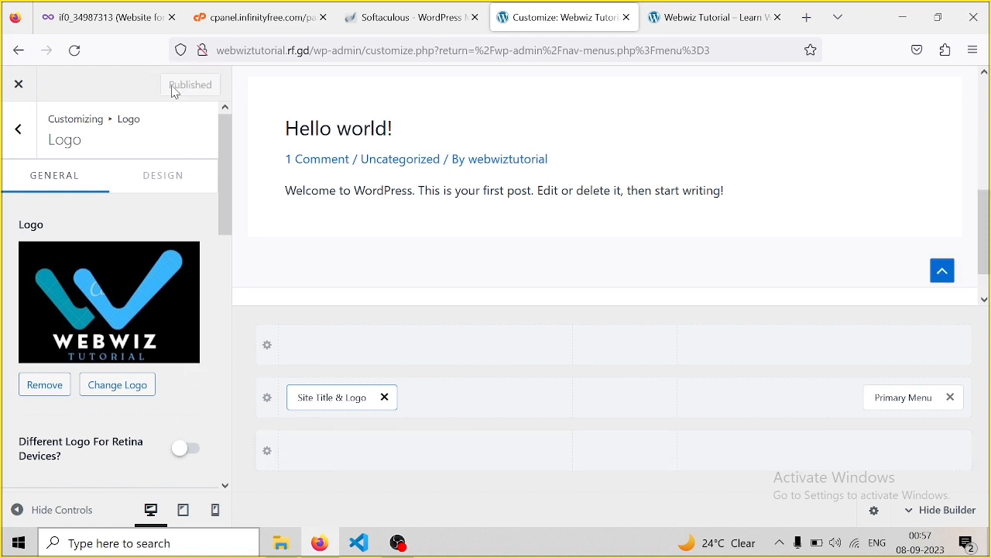
pyautogui.click(706, 24)
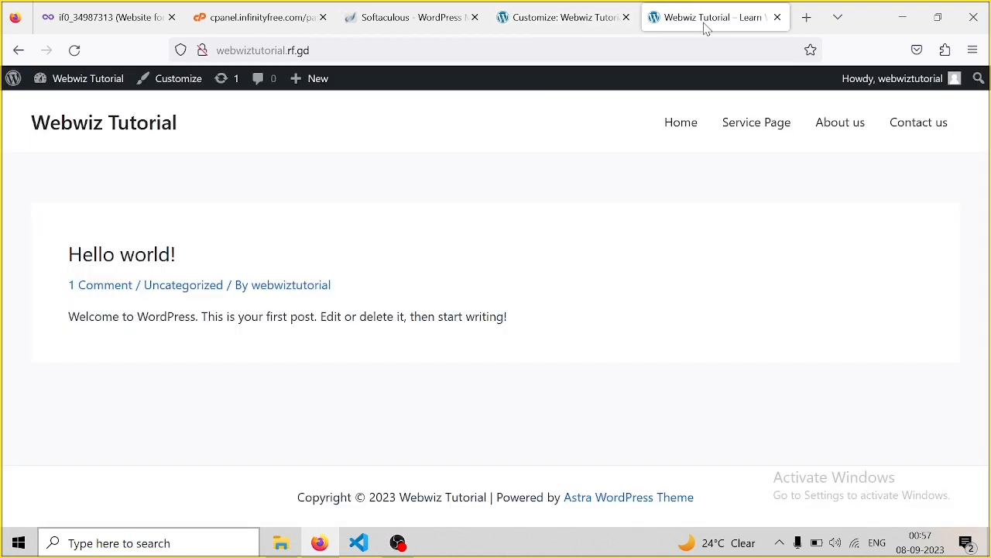
pyautogui.press('F5')
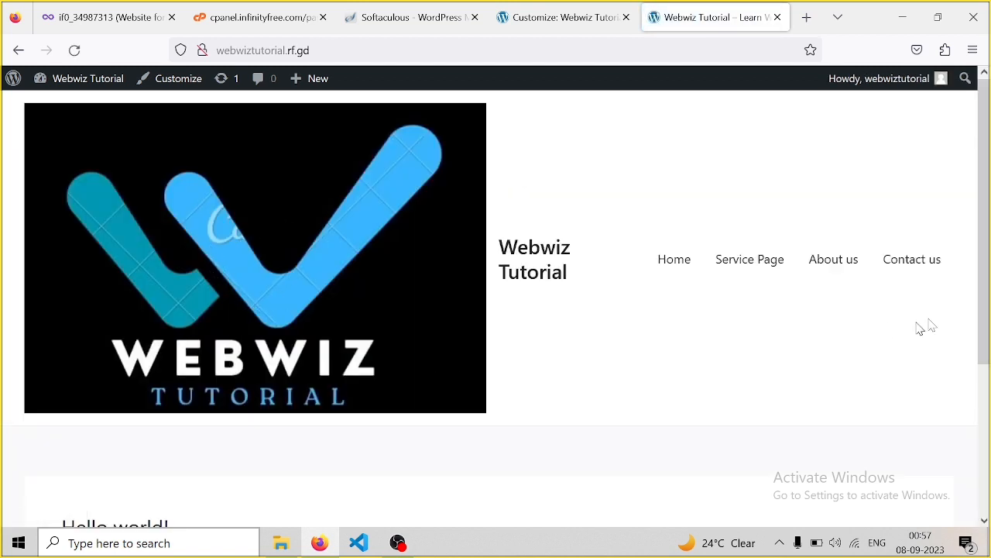
pyautogui.moveTo(987, 165); pyautogui.dragTo(988, 110)
pyautogui.moveTo(985, 163)
pyautogui.mouseDown()
pyautogui.moveTo(982, 332)
pyautogui.moveTo(982, 153)
pyautogui.mouseUp()
pyautogui.click(561, 19)
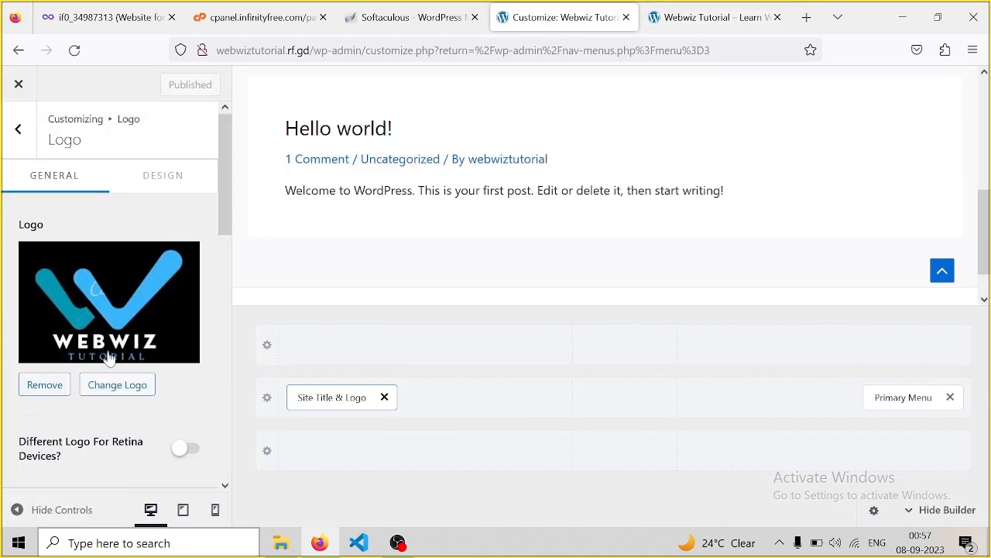
# Remove the header logo image, publish the removal, and bring up the logo panel's Design options
pyautogui.click(45, 385)
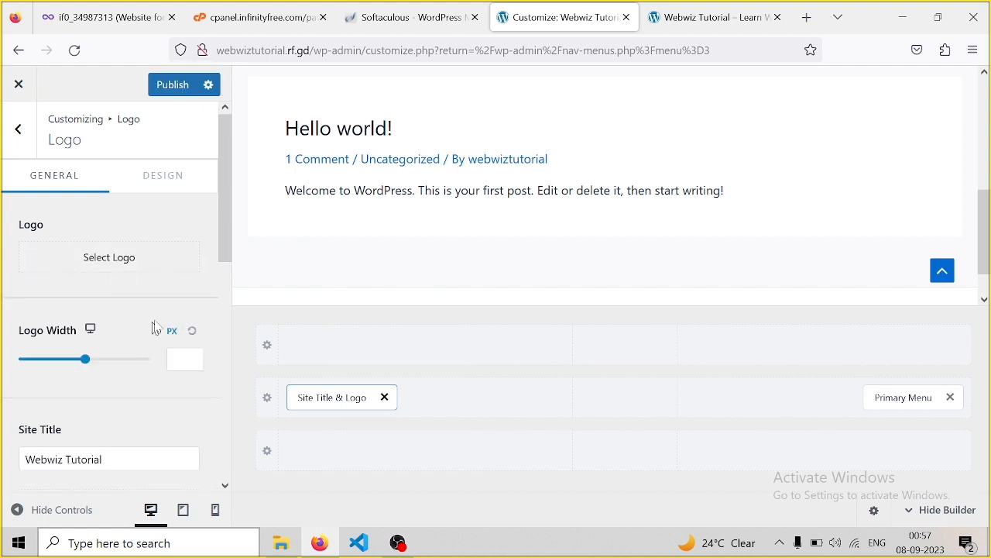
pyautogui.moveTo(228, 193); pyautogui.dragTo(228, 289)
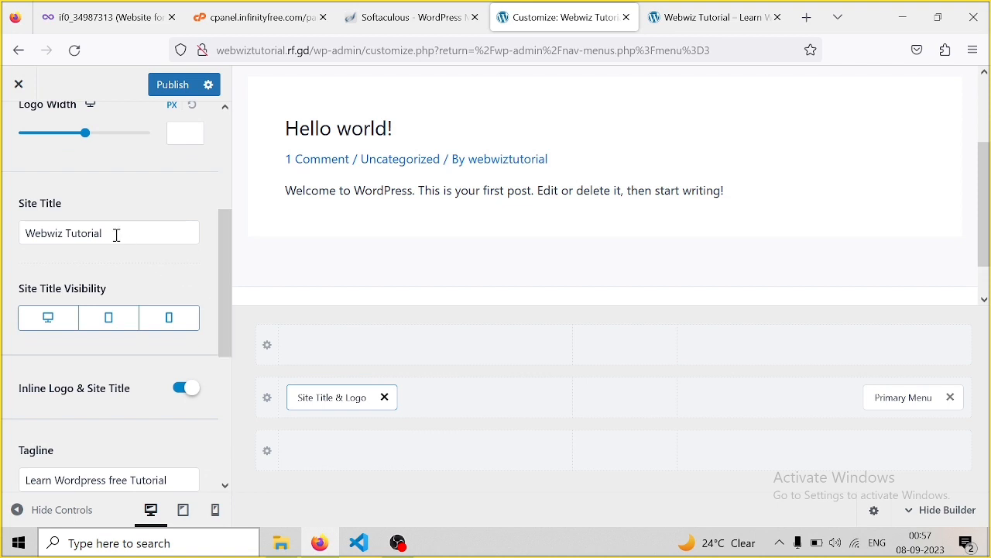
pyautogui.moveTo(223, 291); pyautogui.dragTo(240, 167)
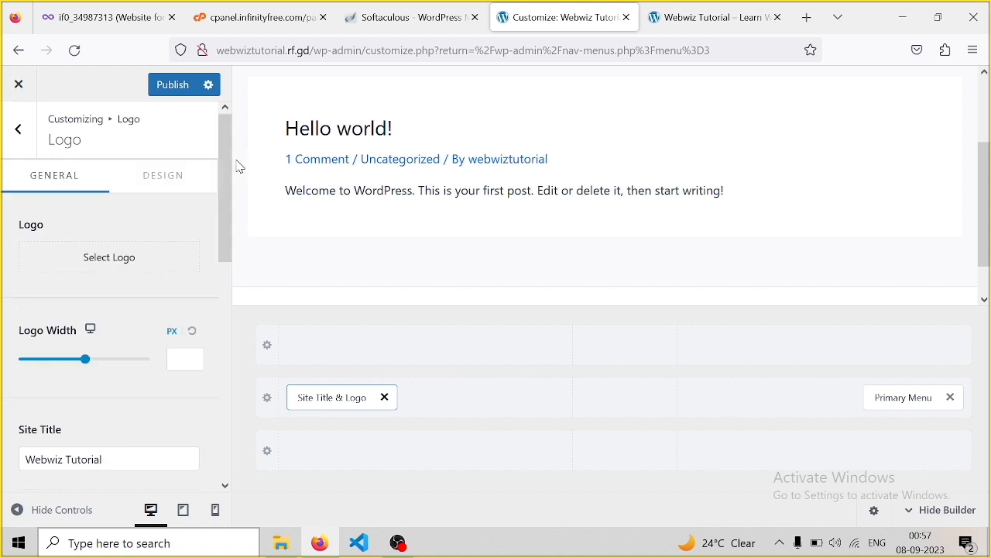
pyautogui.click(177, 92)
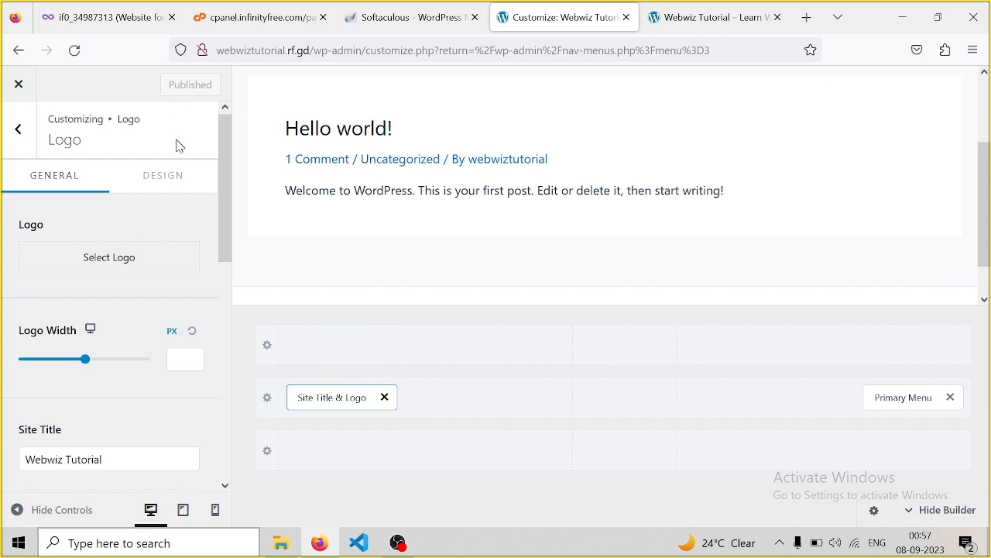
pyautogui.click(157, 173)
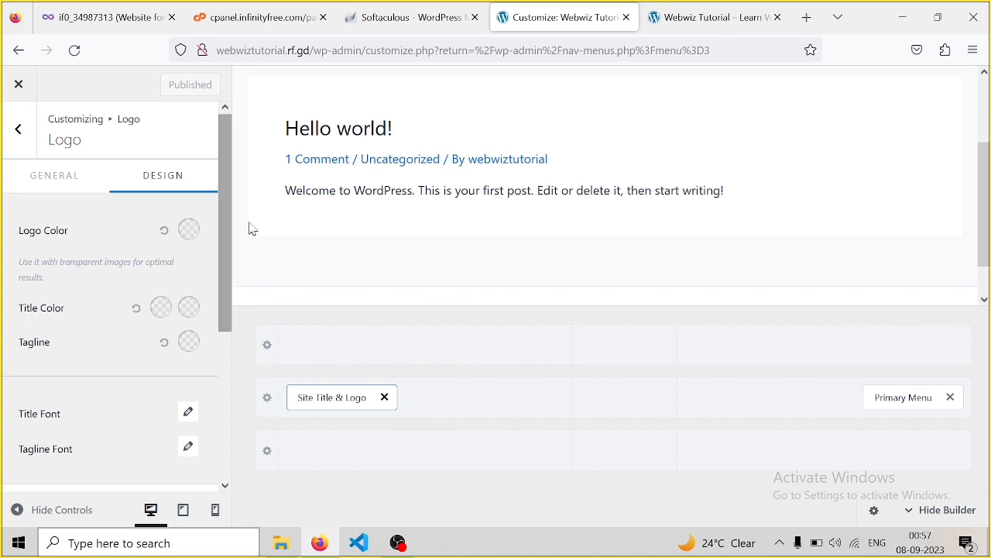
# Make the site title colour bright red, publish it, and check the live site
pyautogui.click(155, 316)
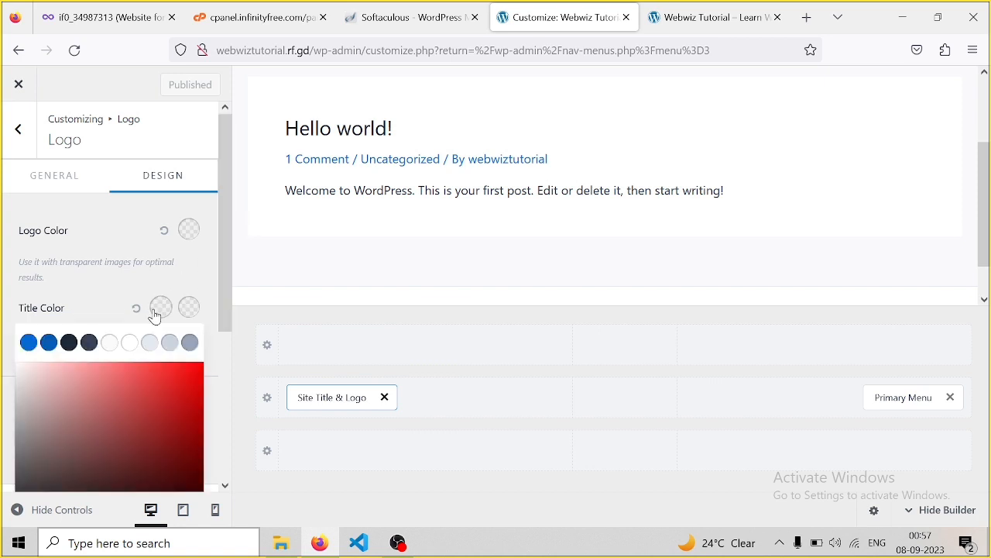
pyautogui.click(70, 347)
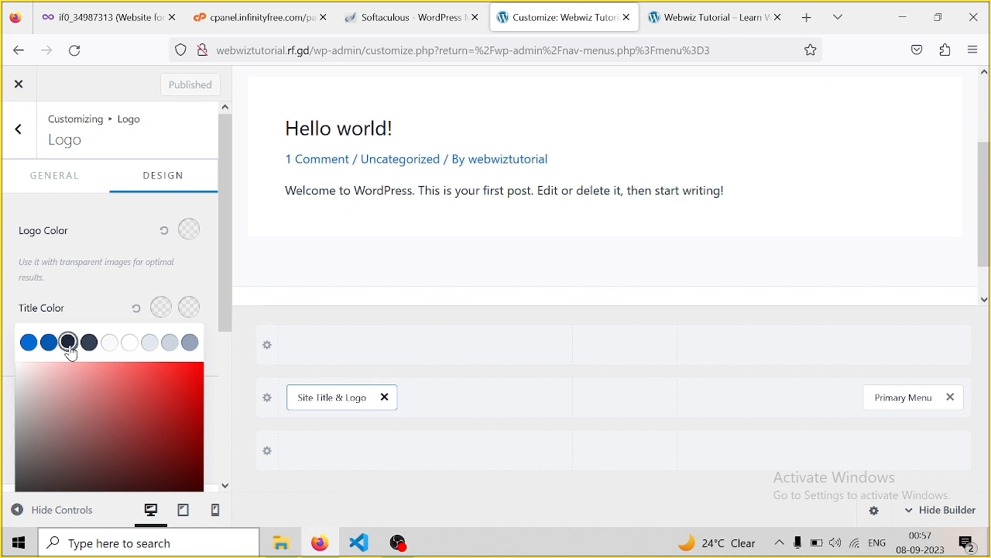
pyautogui.click(188, 317)
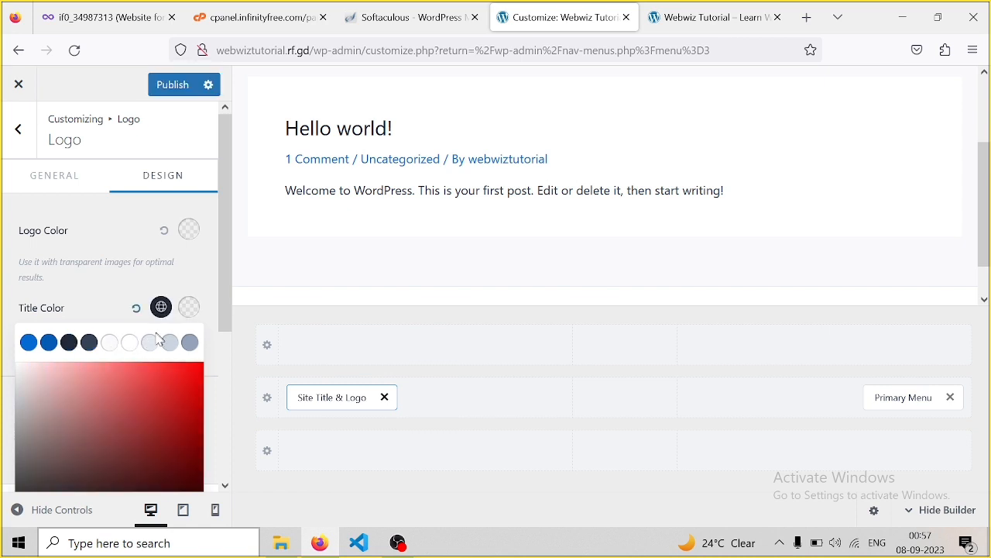
pyautogui.click(184, 377)
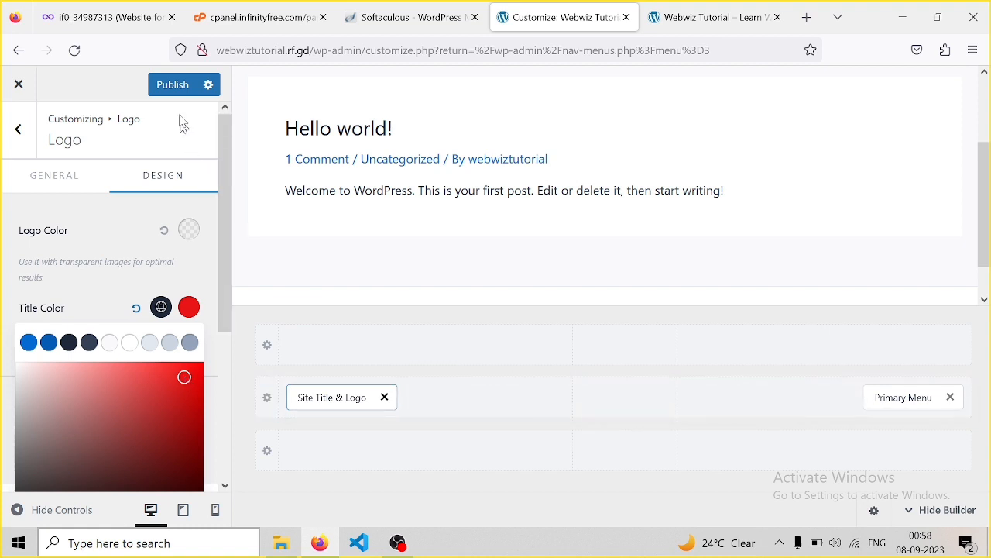
pyautogui.click(179, 84)
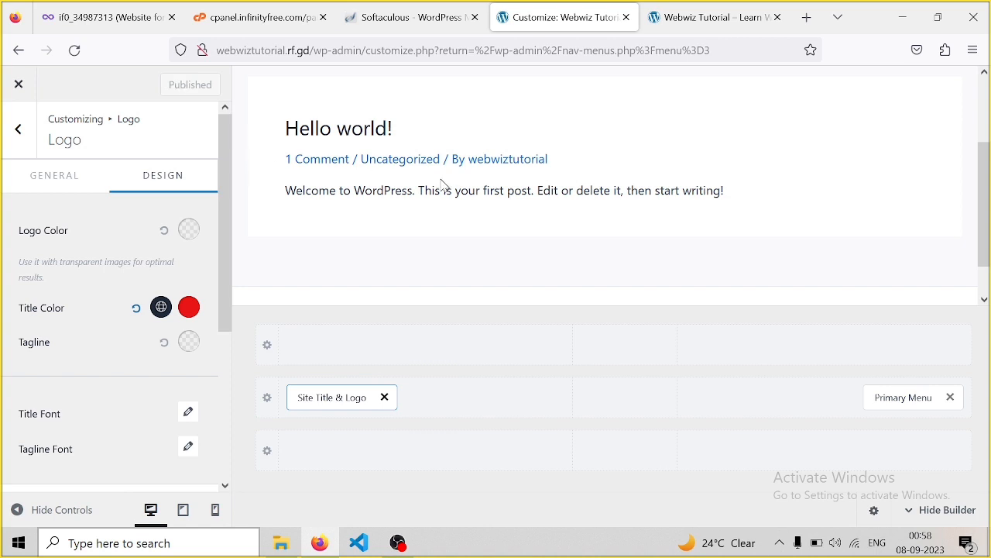
pyautogui.click(732, 20)
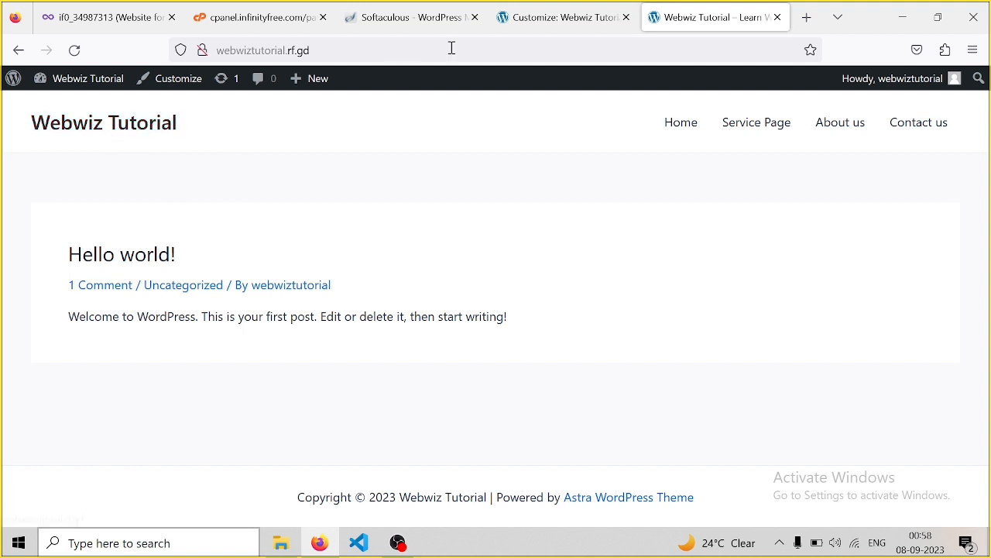
pyautogui.click(557, 27)
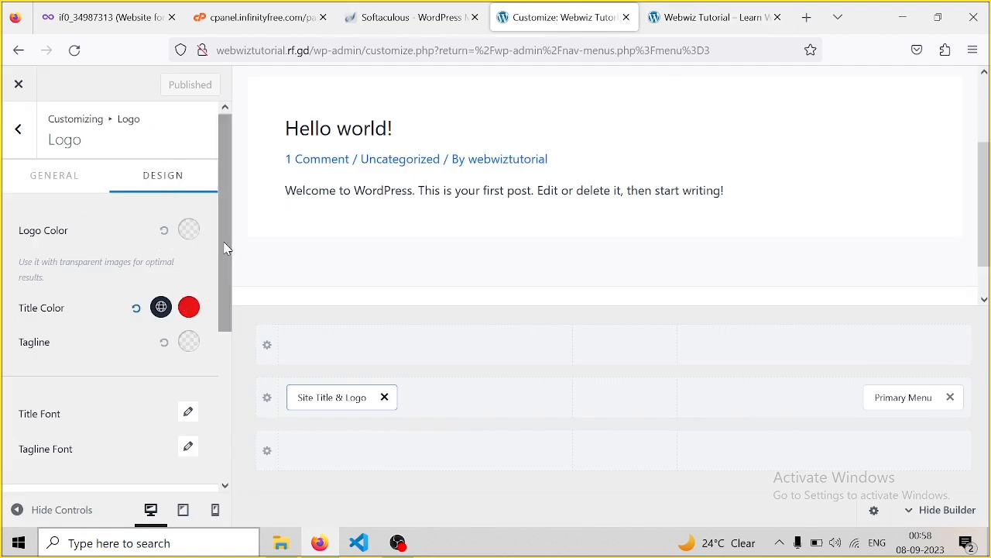
# Set the site title font size to 34px in the Title Font settings
pyautogui.moveTo(228, 266); pyautogui.dragTo(225, 433)
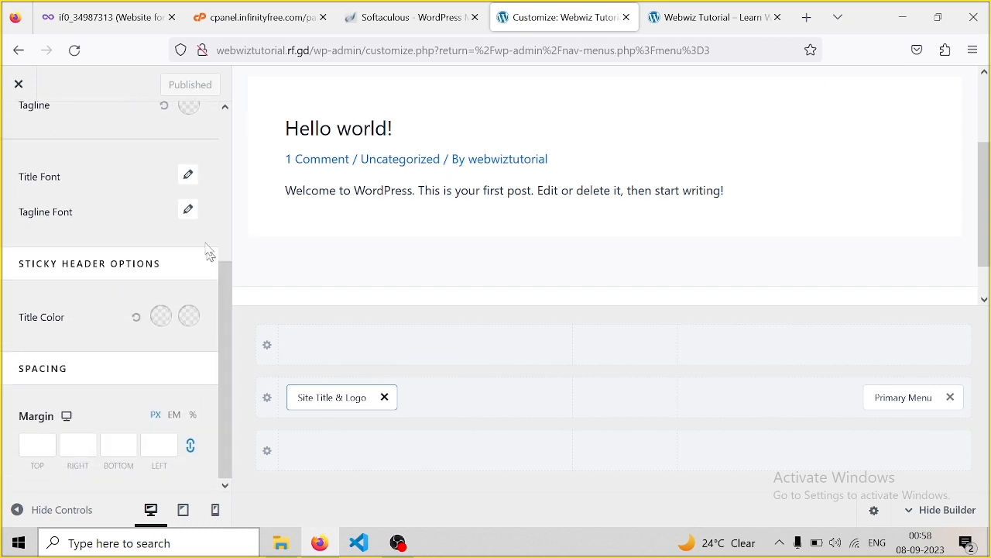
pyautogui.click(189, 177)
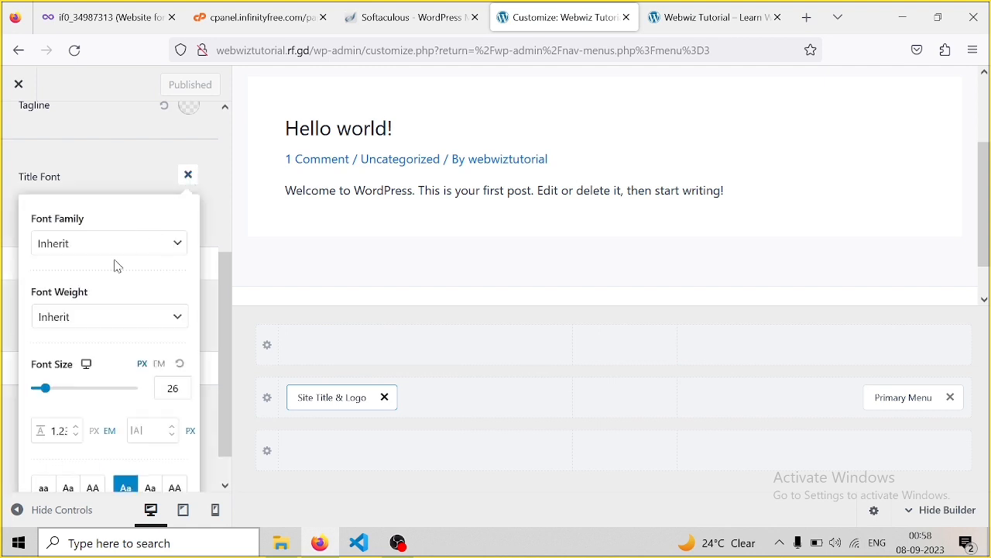
pyautogui.click(172, 383)
pyautogui.moveTo(44, 393); pyautogui.dragTo(55, 393)
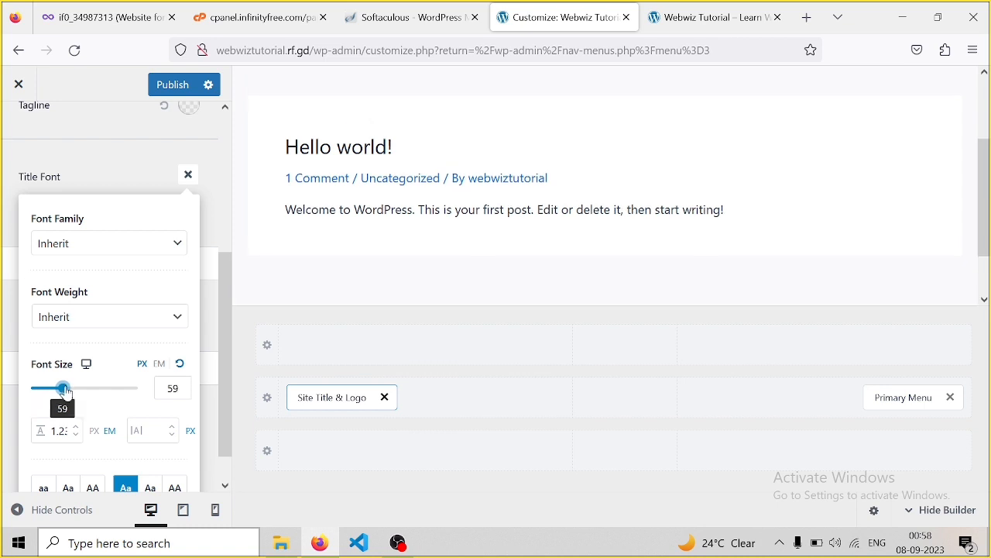
pyautogui.click(57, 388)
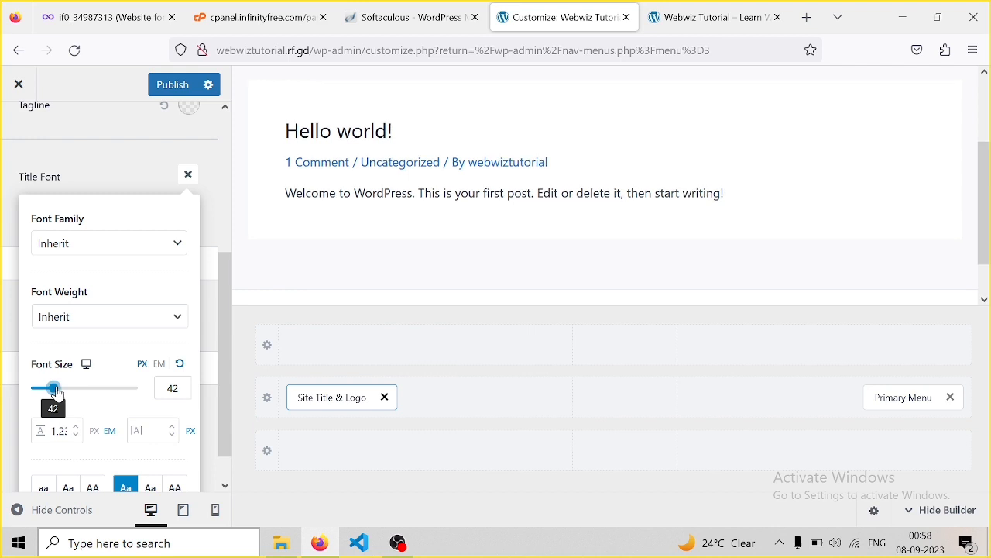
pyautogui.click(51, 389)
pyautogui.moveTo(54, 393); pyautogui.dragTo(52, 395)
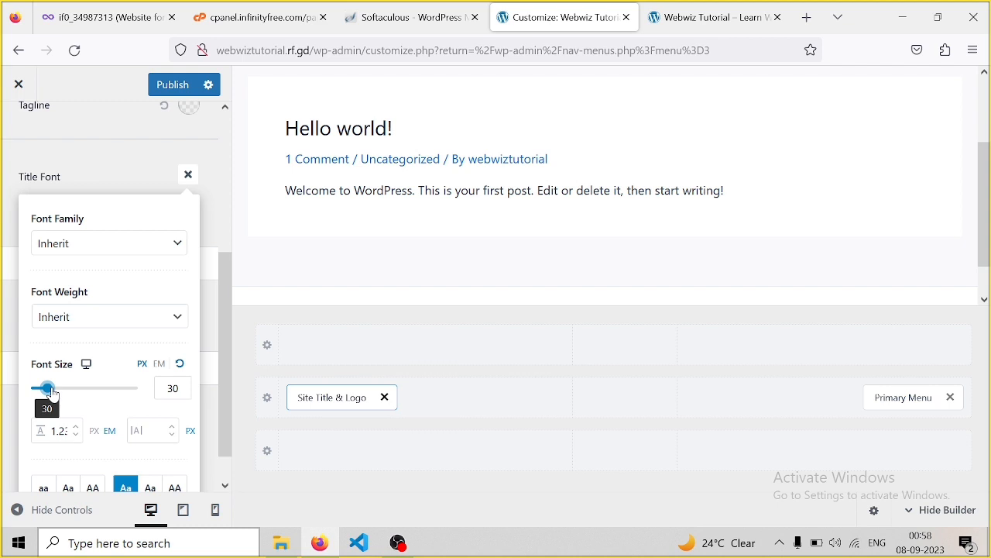
pyautogui.moveTo(53, 395); pyautogui.dragTo(55, 395)
# Make the site title Semi-Bold 600, publish, and reload the live site to check it
pyautogui.click(176, 324)
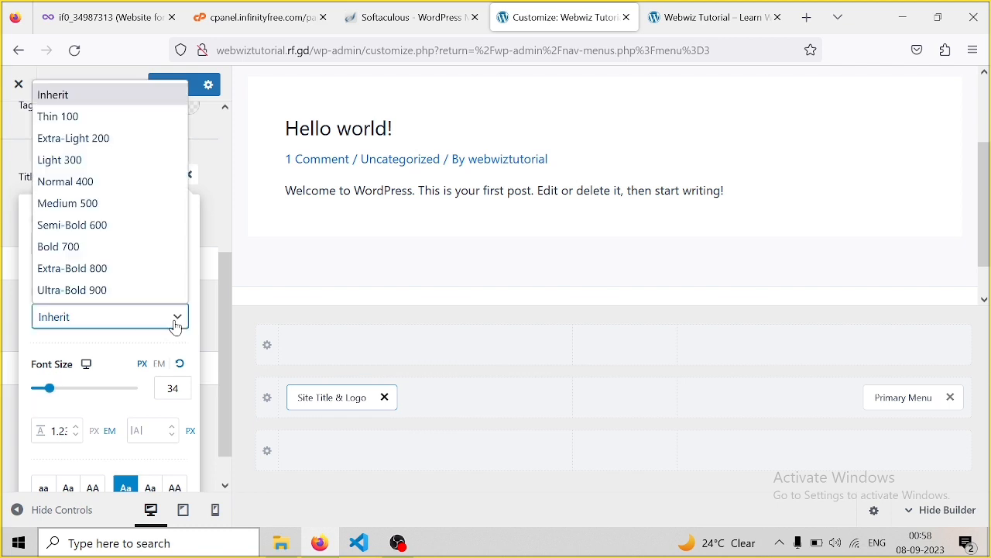
pyautogui.click(107, 228)
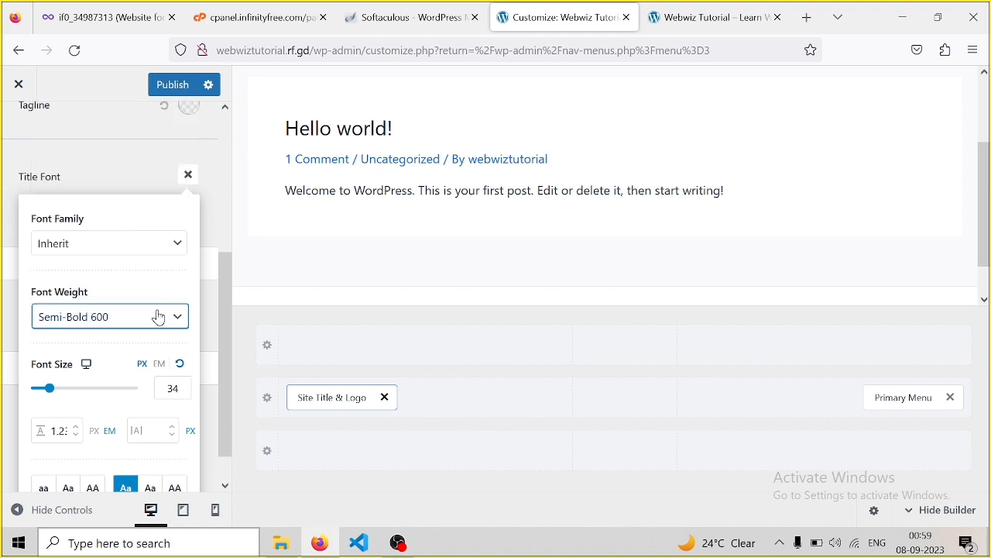
pyautogui.scroll(-1, 225, 381)
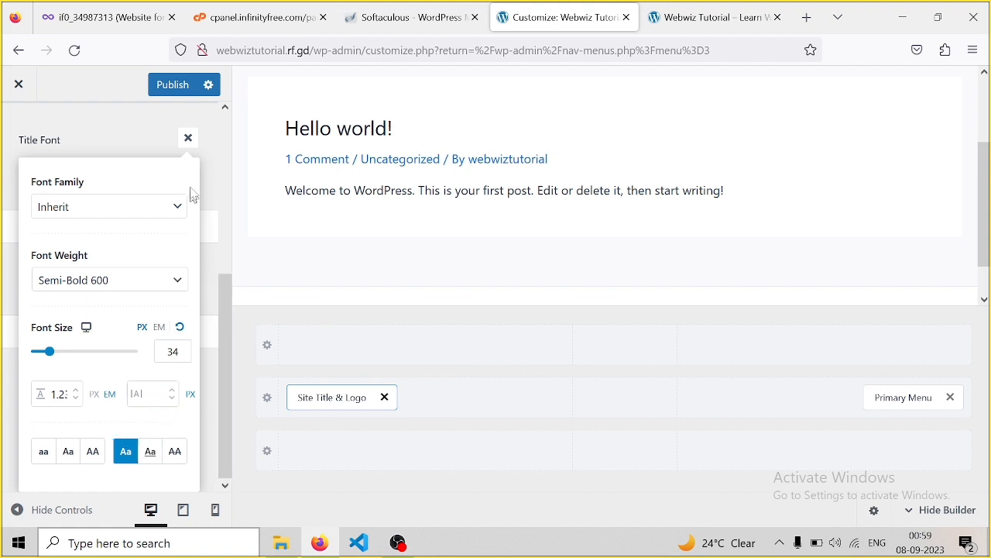
pyautogui.click(181, 91)
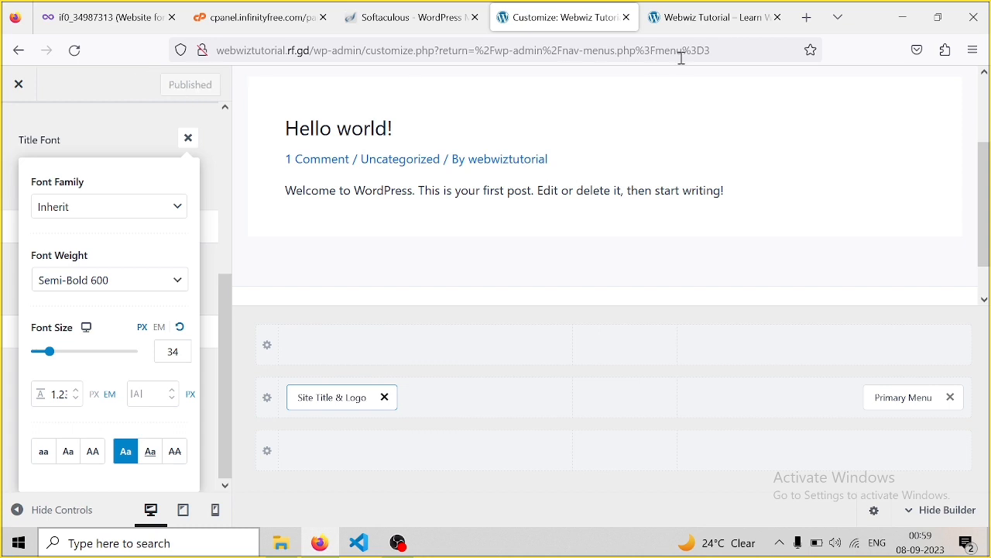
pyautogui.click(722, 15)
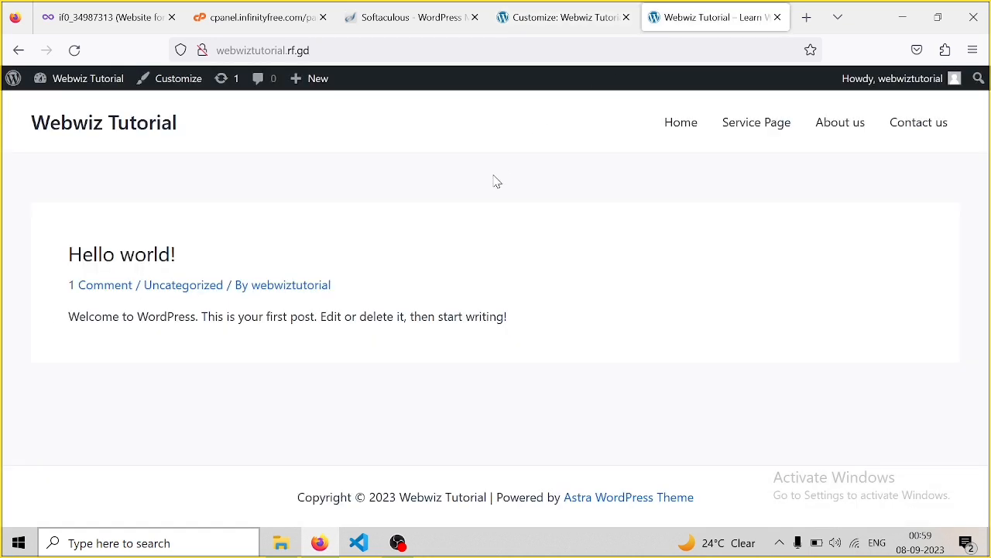
pyautogui.press('F5')
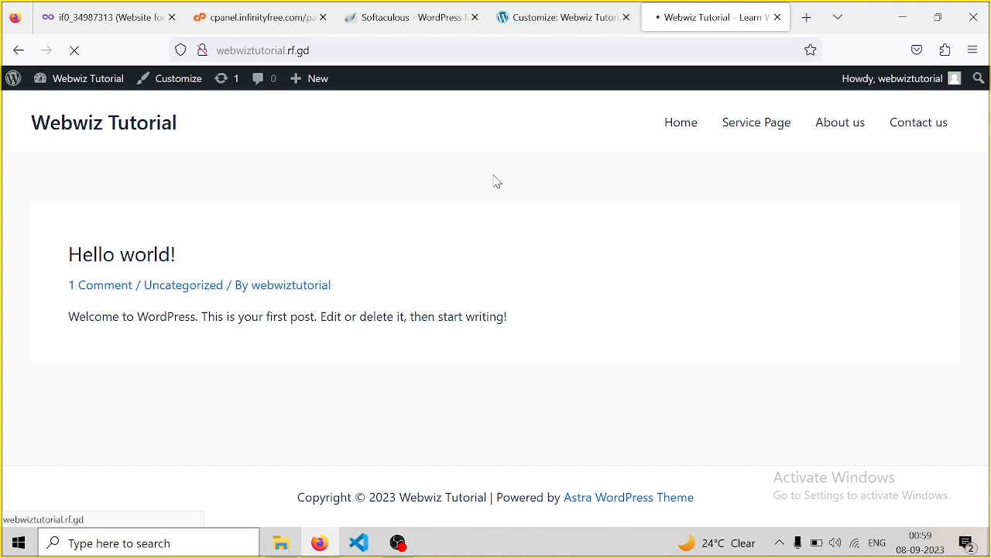
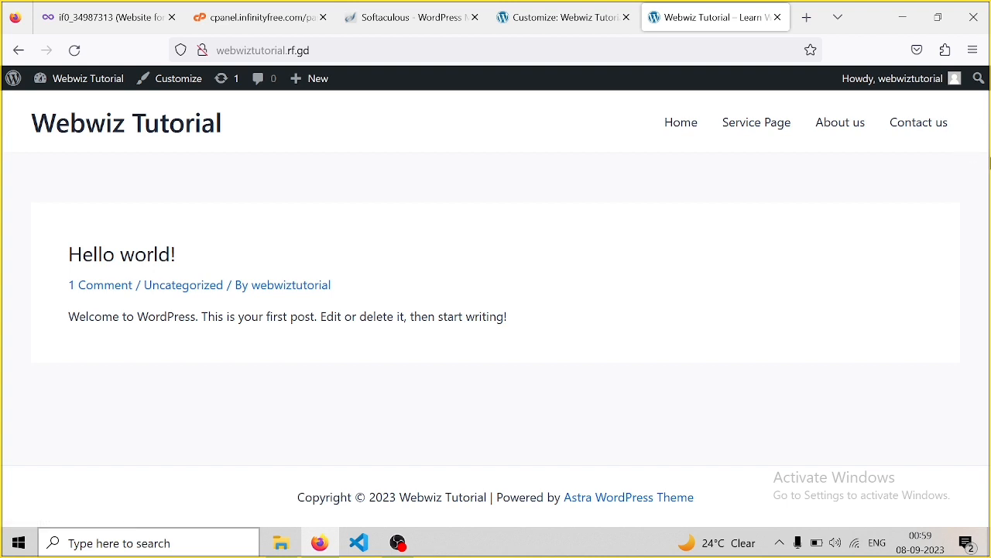
# Close the Title Font settings in the Customizer and return to the Header Builder's element list
pyautogui.click(549, 17)
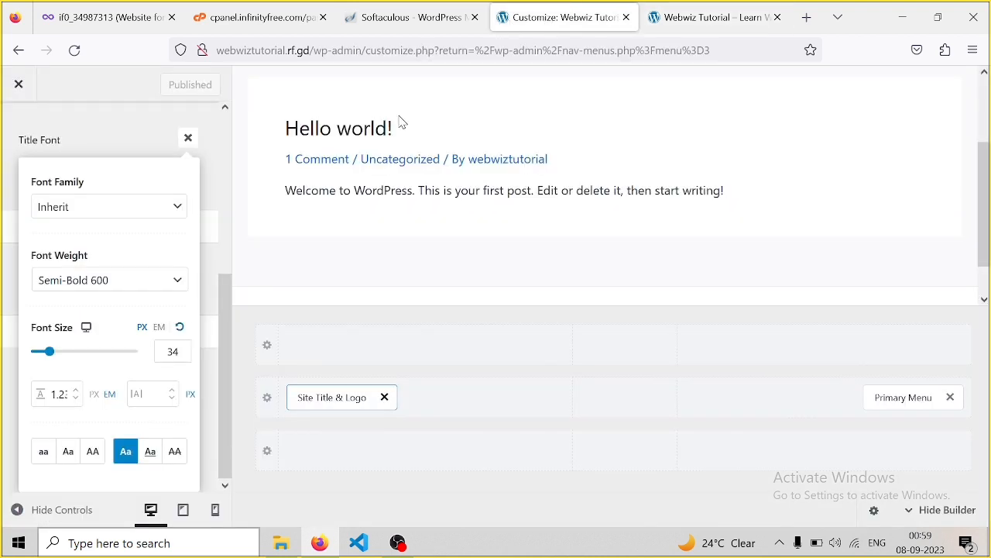
pyautogui.click(188, 141)
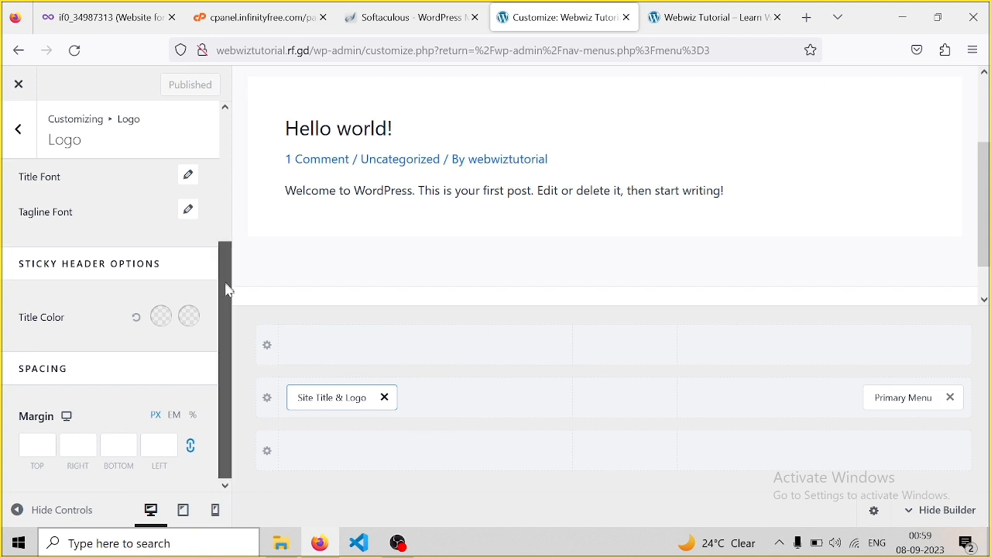
pyautogui.moveTo(225, 338); pyautogui.dragTo(243, 133)
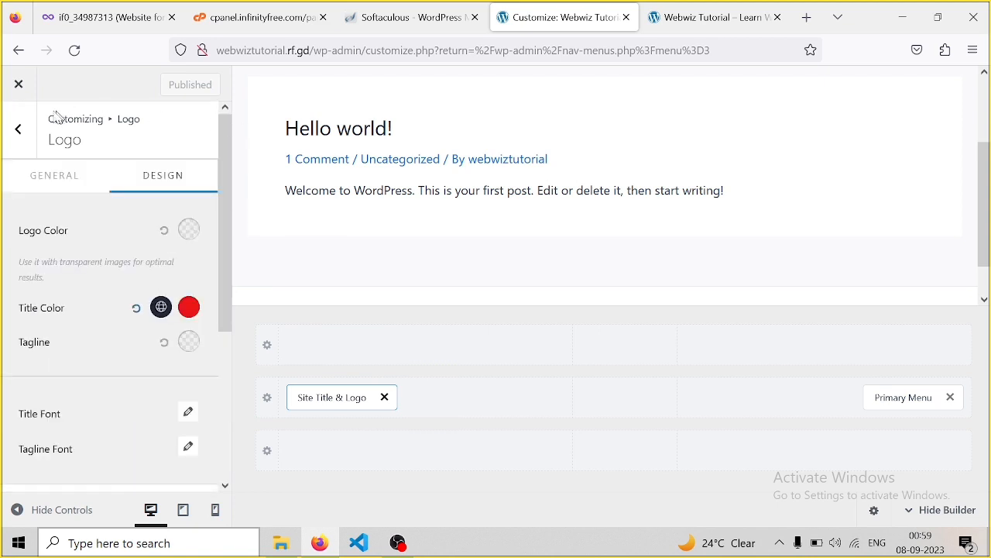
pyautogui.click(17, 130)
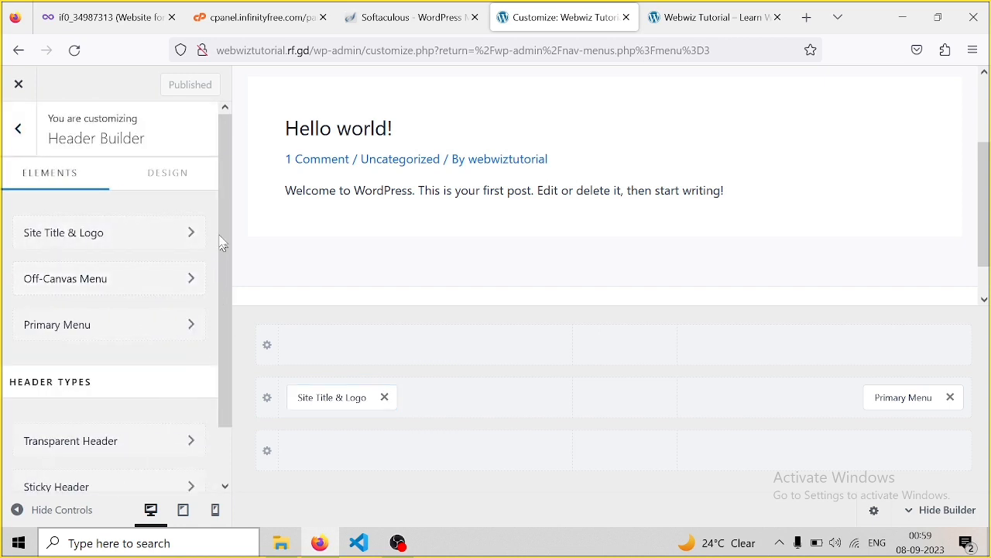
# Open the Primary Menu's Design options down to the Menu Color settings
pyautogui.moveTo(223, 210); pyautogui.dragTo(219, 346)
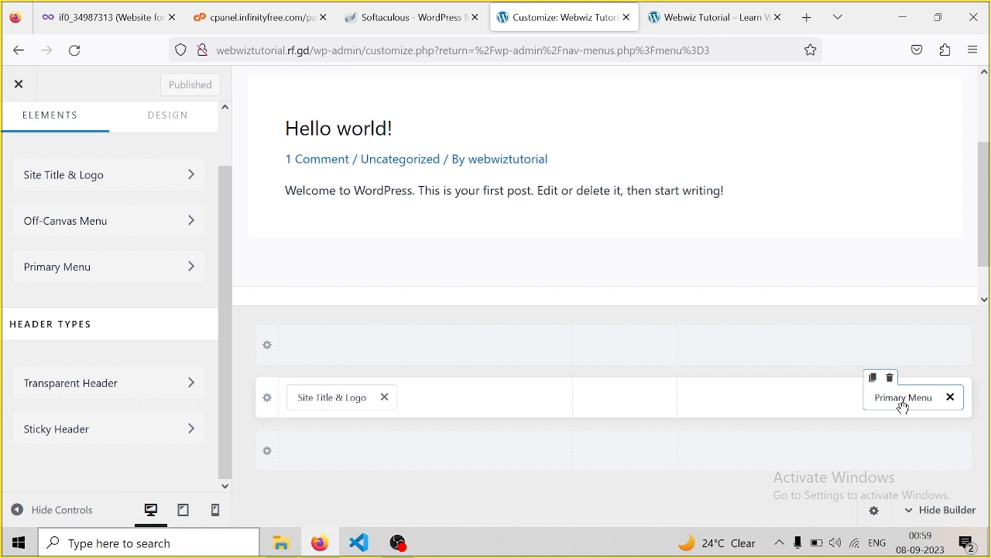
pyautogui.click(903, 406)
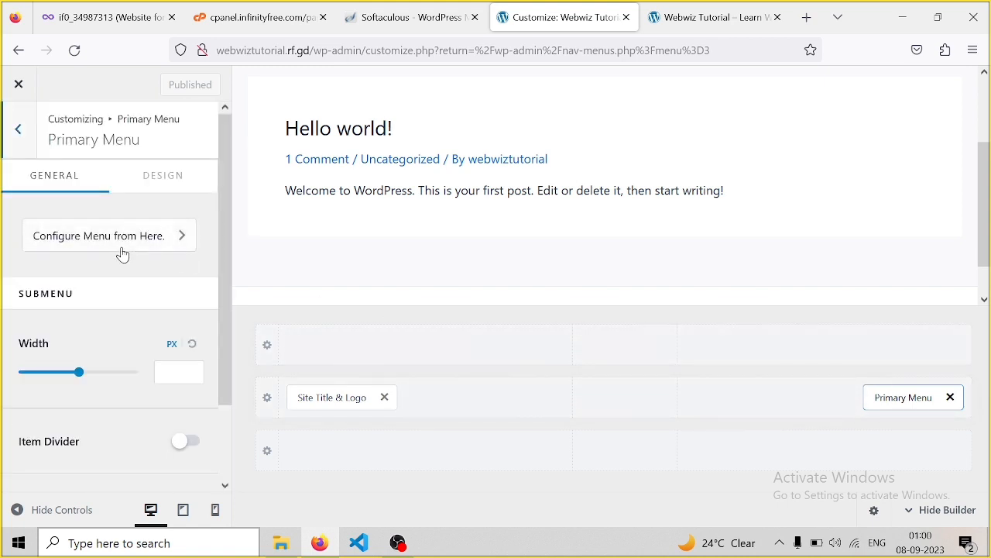
pyautogui.click(147, 180)
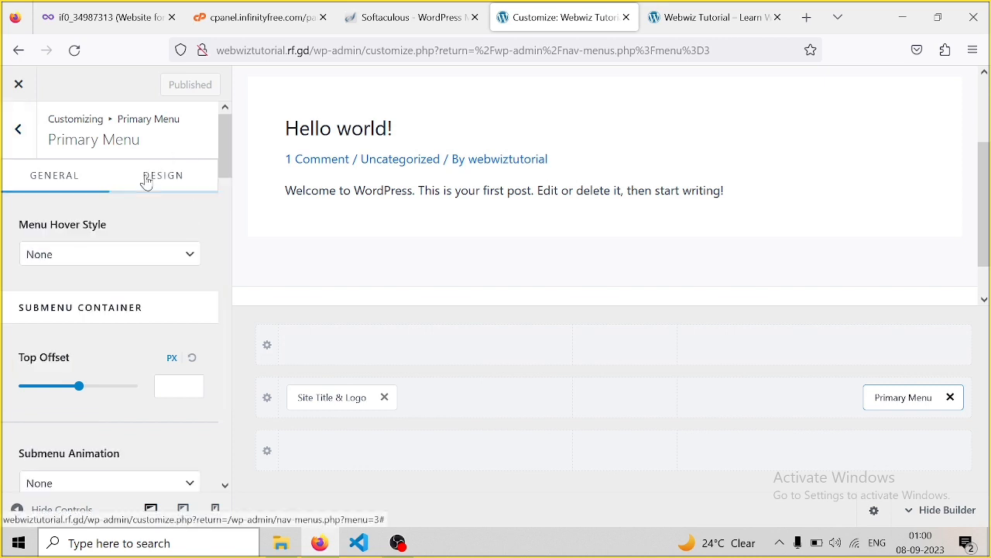
pyautogui.moveTo(225, 141); pyautogui.dragTo(222, 232)
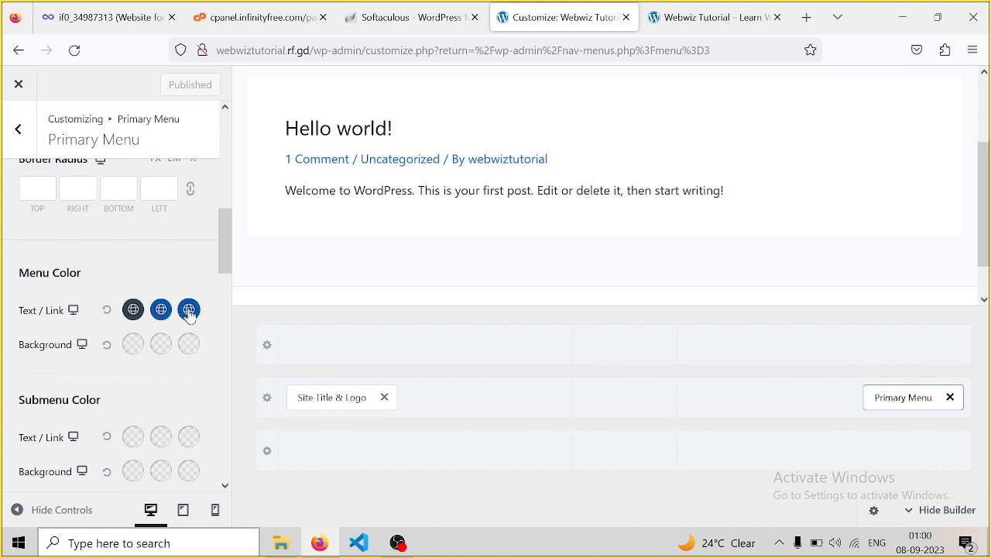
# Set normal menu links to a dark preset colour and the hover colour to bright red
pyautogui.click(133, 311)
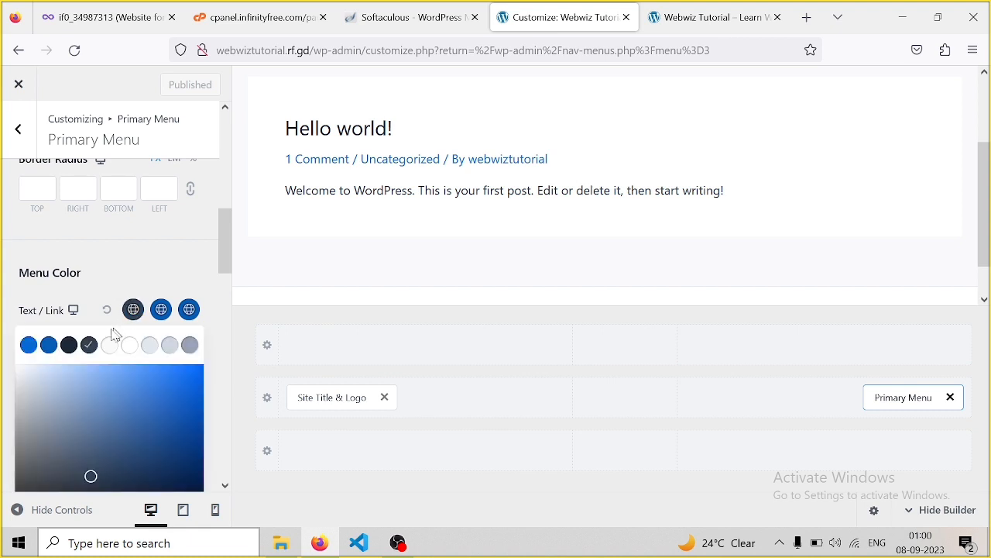
pyautogui.click(69, 348)
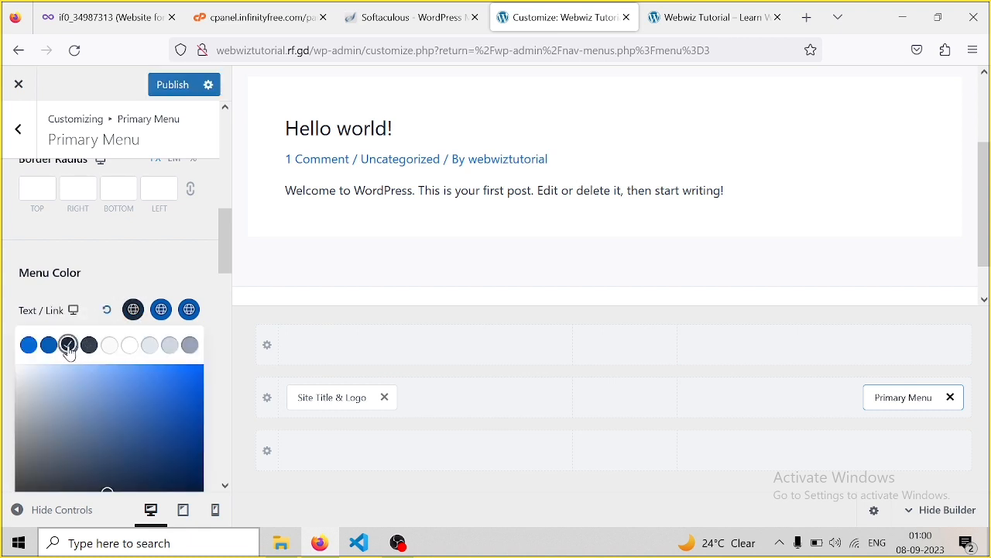
pyautogui.click(162, 312)
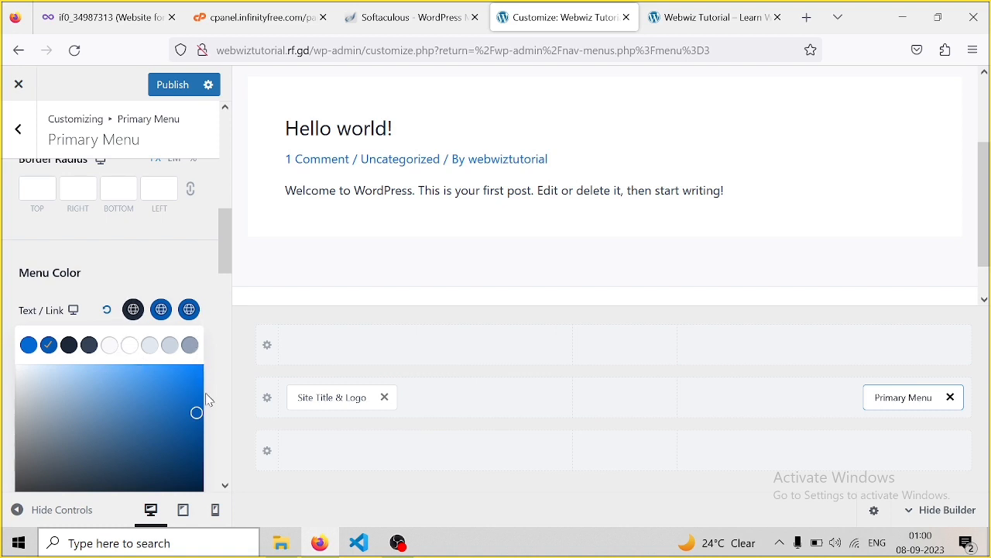
pyautogui.scroll(-5, 222, 306)
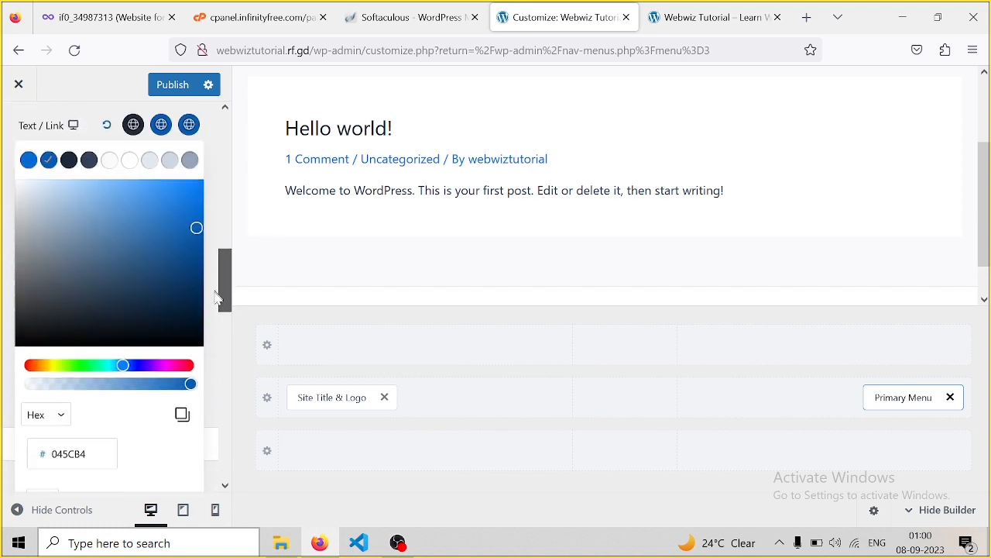
pyautogui.moveTo(220, 307); pyautogui.dragTo(222, 279)
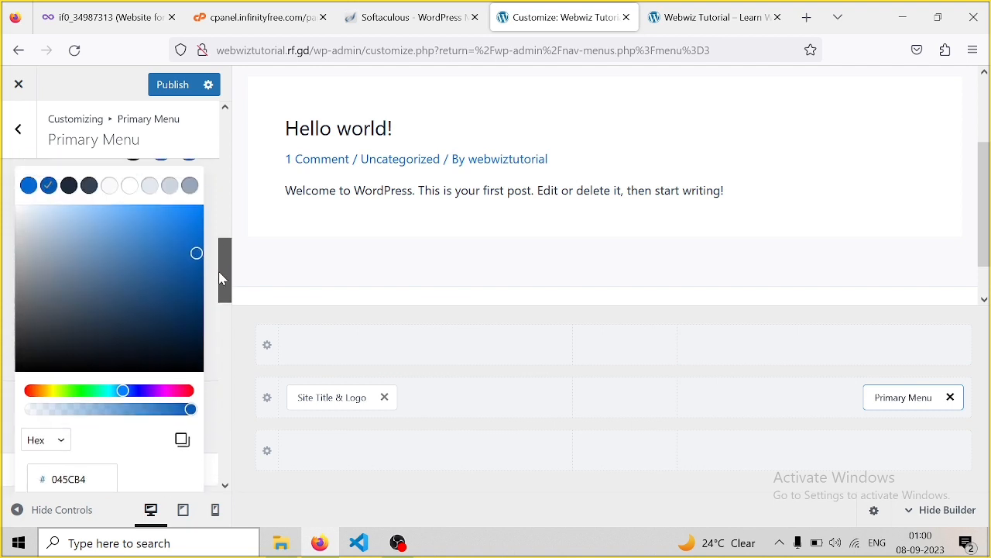
pyautogui.click(222, 279)
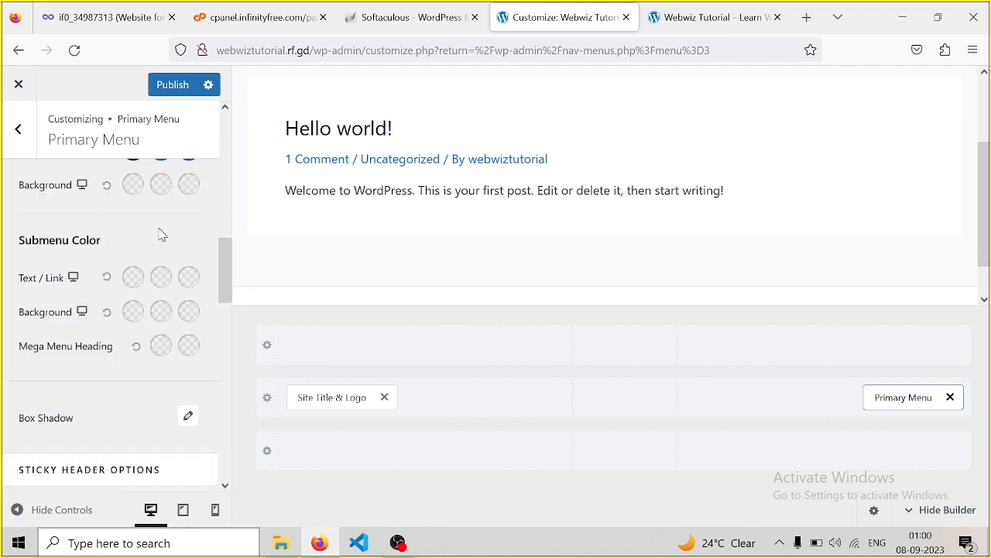
pyautogui.moveTo(222, 274); pyautogui.dragTo(224, 264)
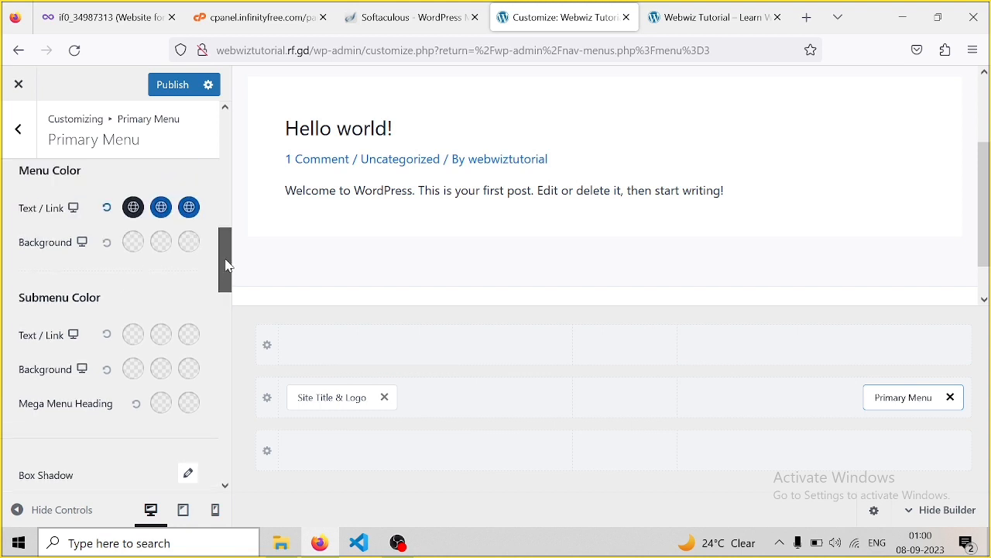
pyautogui.click(161, 207)
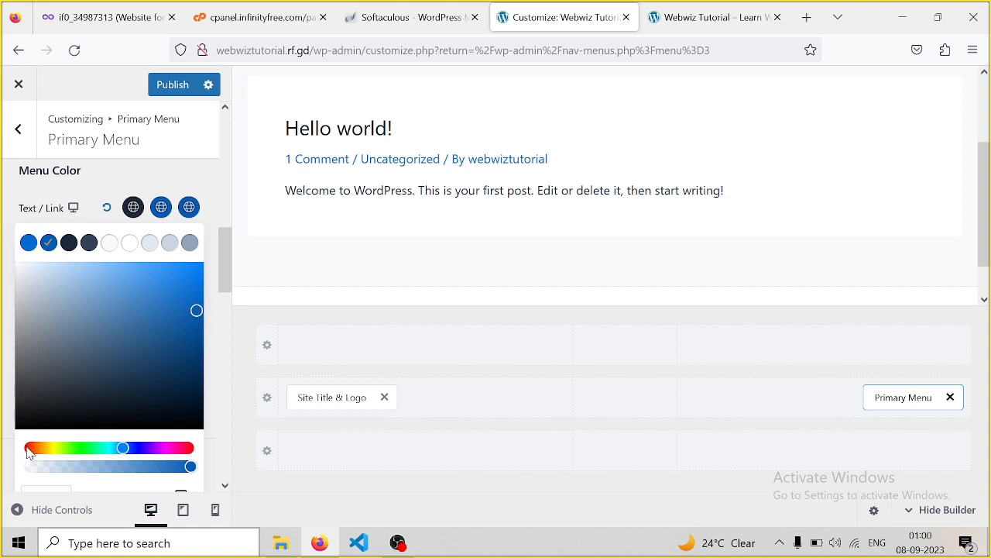
pyautogui.click(32, 452)
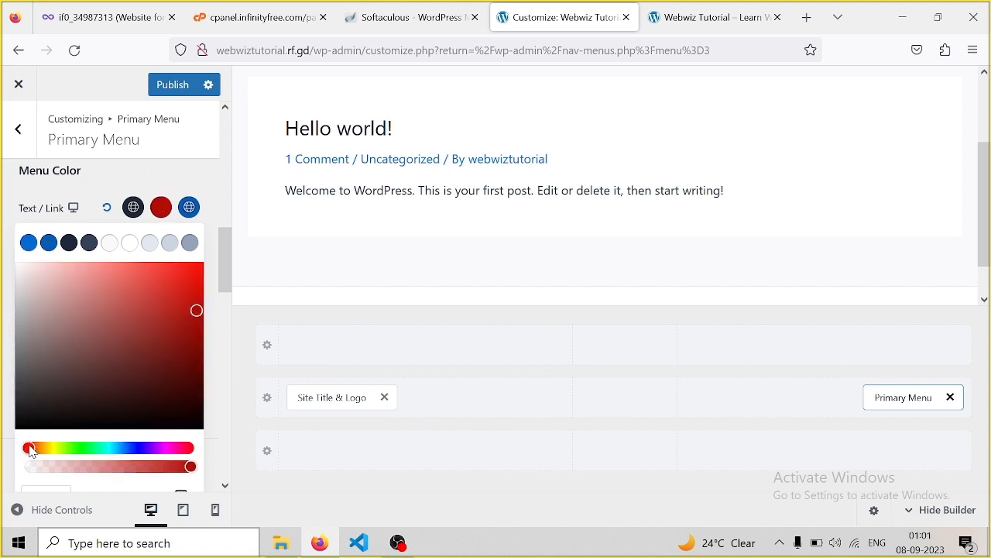
pyautogui.click(184, 279)
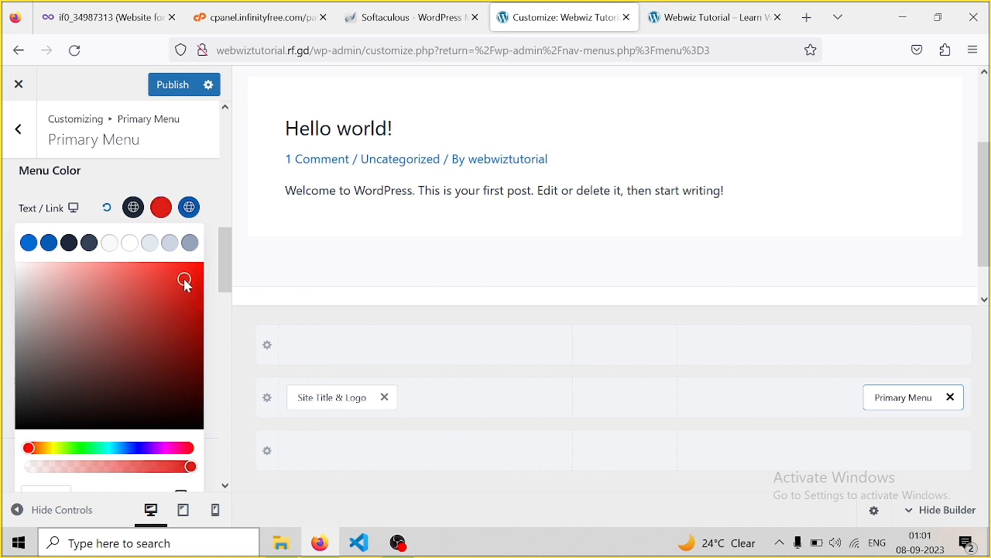
# Make active menu links bright blue and publish the new menu colours
pyautogui.click(189, 213)
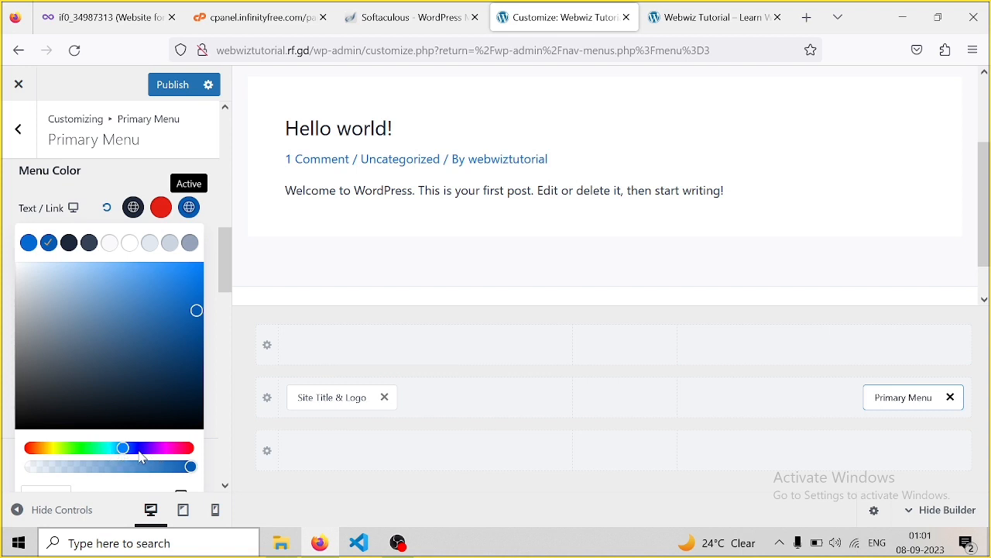
pyautogui.click(190, 364)
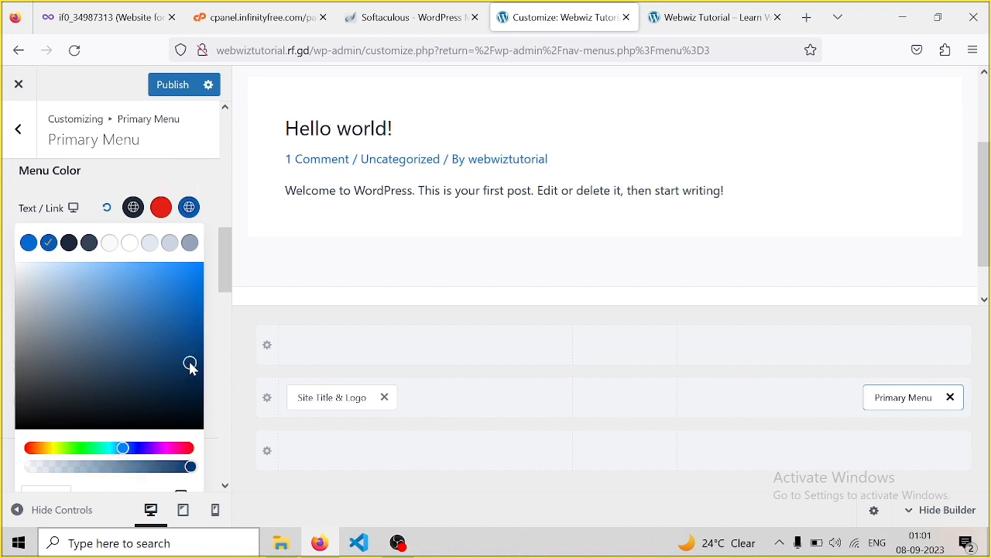
pyautogui.click(192, 326)
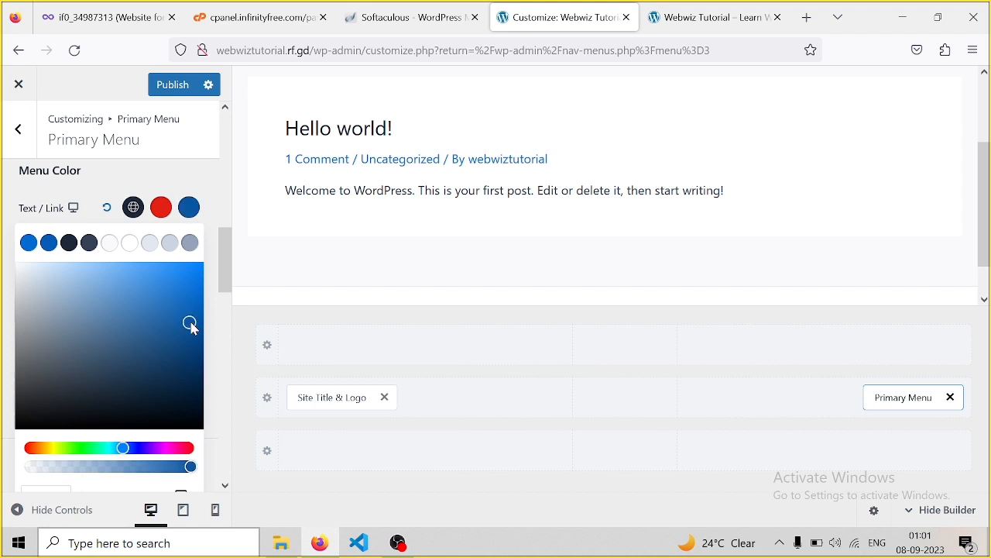
pyautogui.click(192, 267)
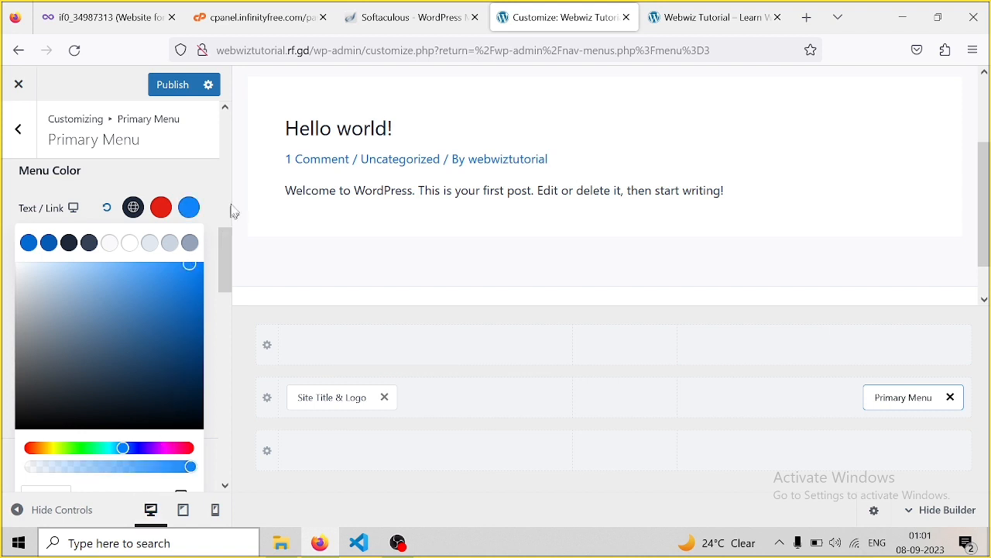
pyautogui.click(187, 86)
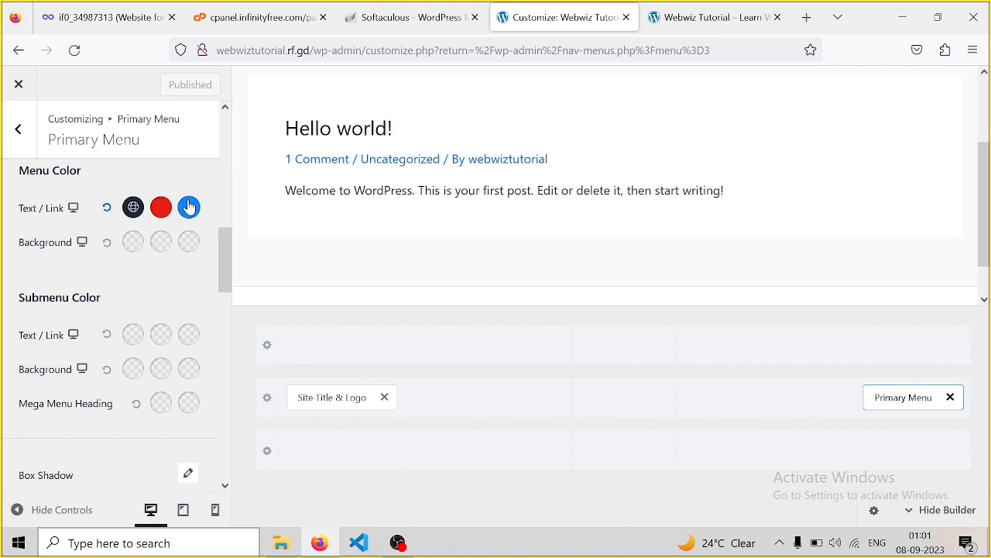
# Reload the live site, open its Home page to check the blue active link, then return to the customizer
pyautogui.click(707, 29)
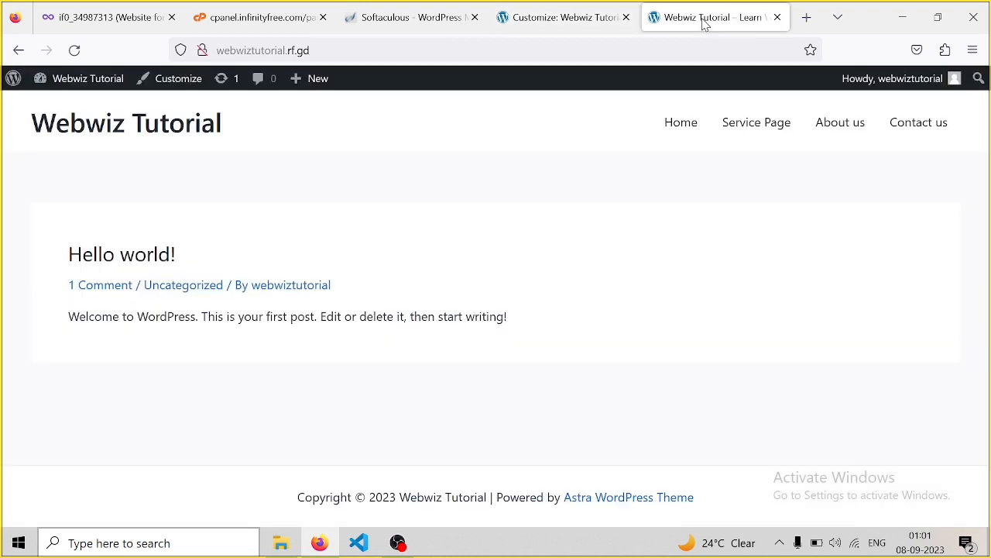
pyautogui.press('F5')
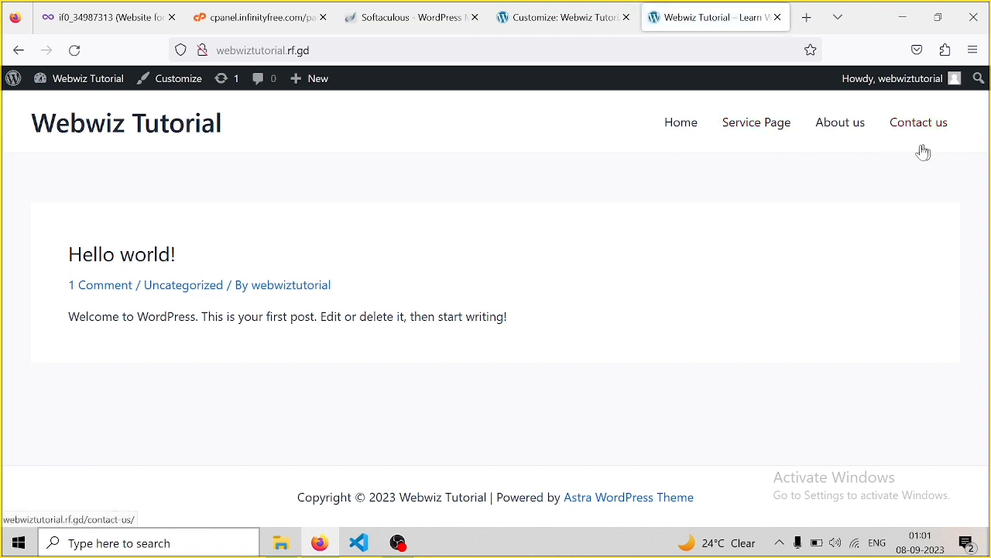
pyautogui.click(680, 130)
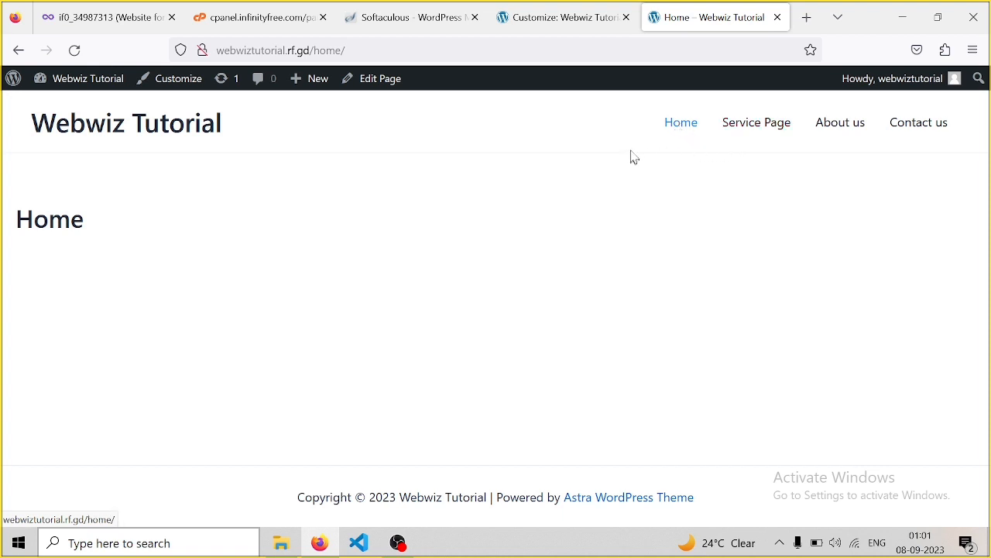
pyautogui.click(596, 31)
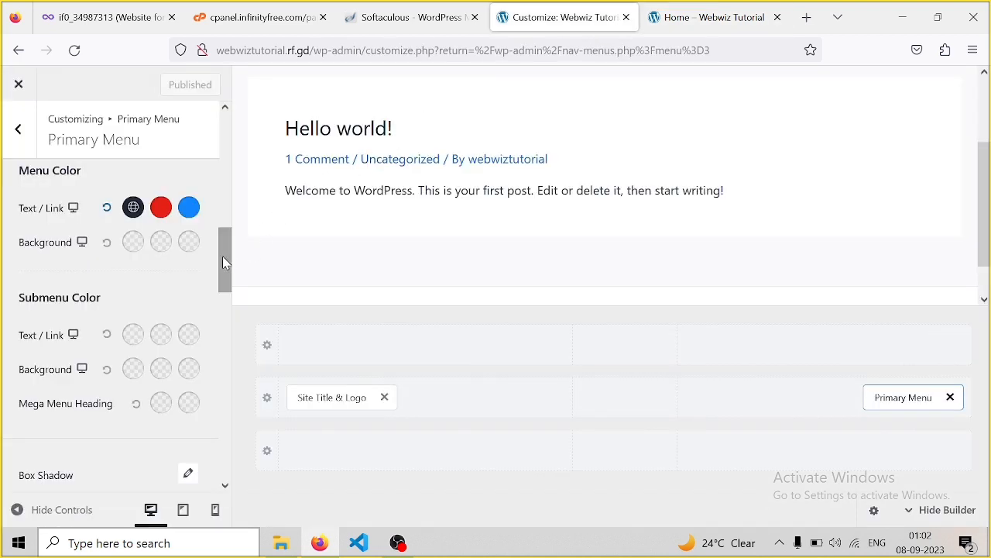
# Set the Primary Menu font size to 15 px
pyautogui.moveTo(223, 262); pyautogui.dragTo(230, 369)
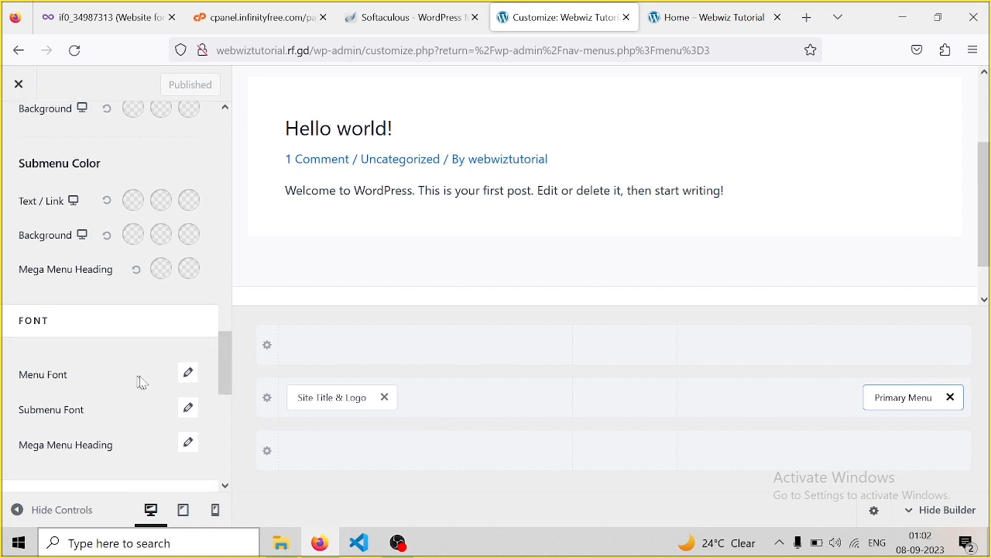
pyautogui.click(188, 375)
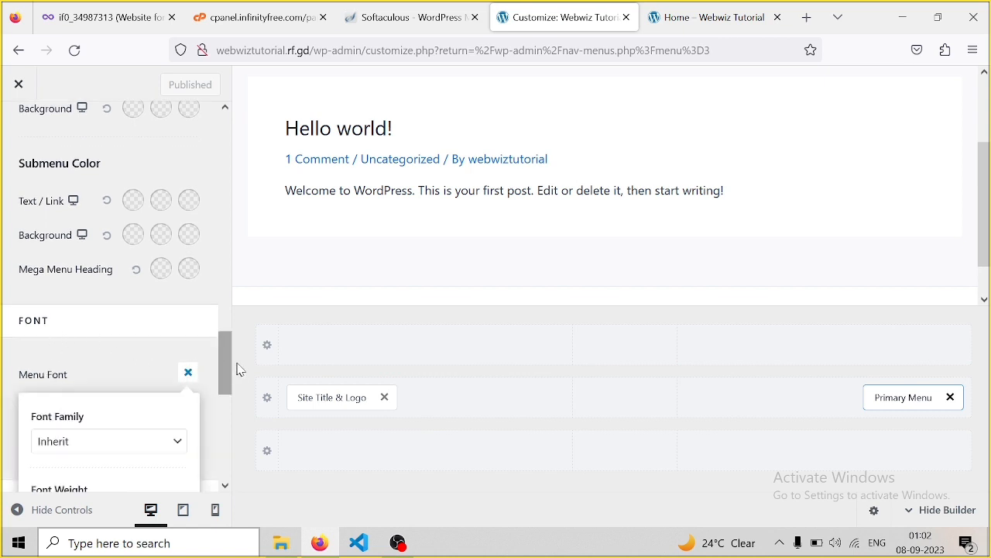
pyautogui.scroll(-5, 224, 347)
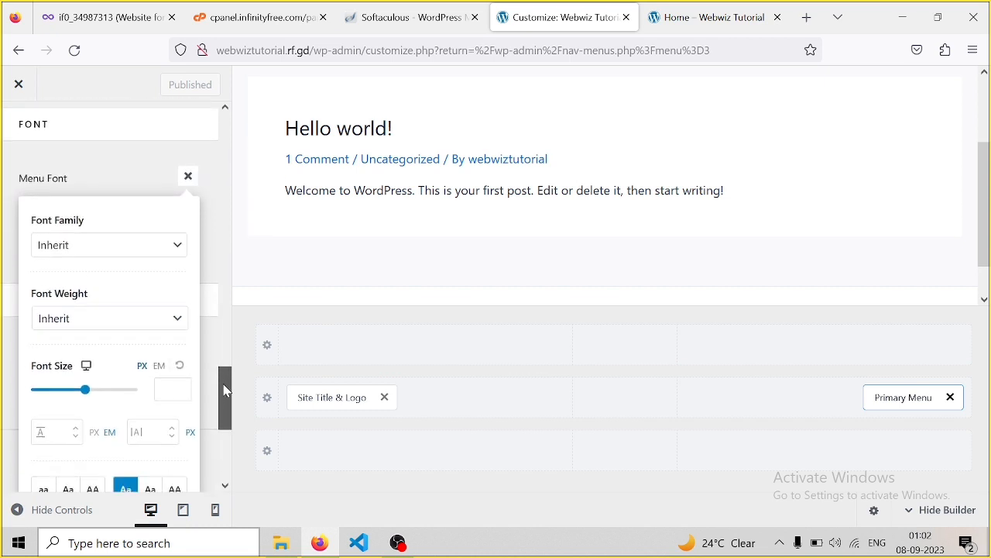
pyautogui.click(85, 392)
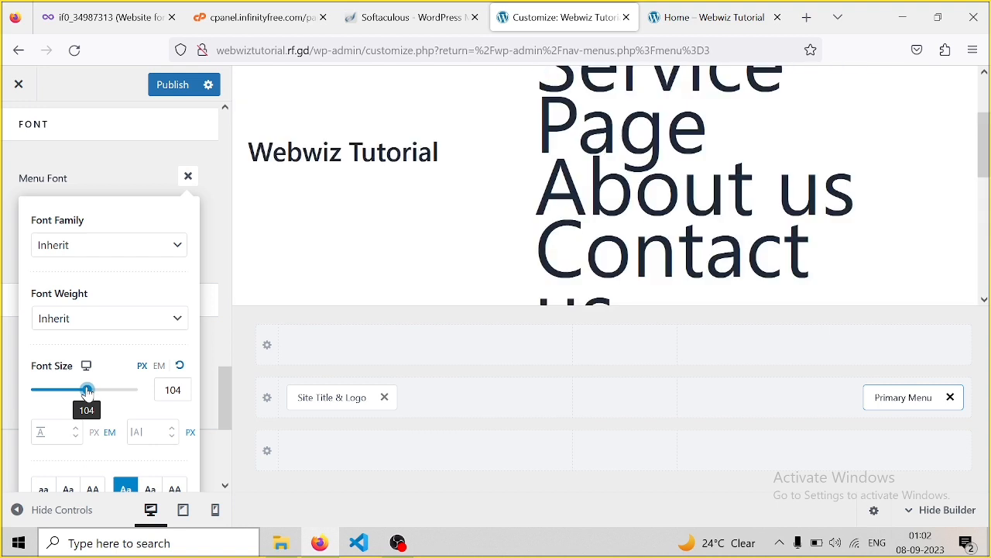
pyautogui.moveTo(87, 391); pyautogui.dragTo(51, 385)
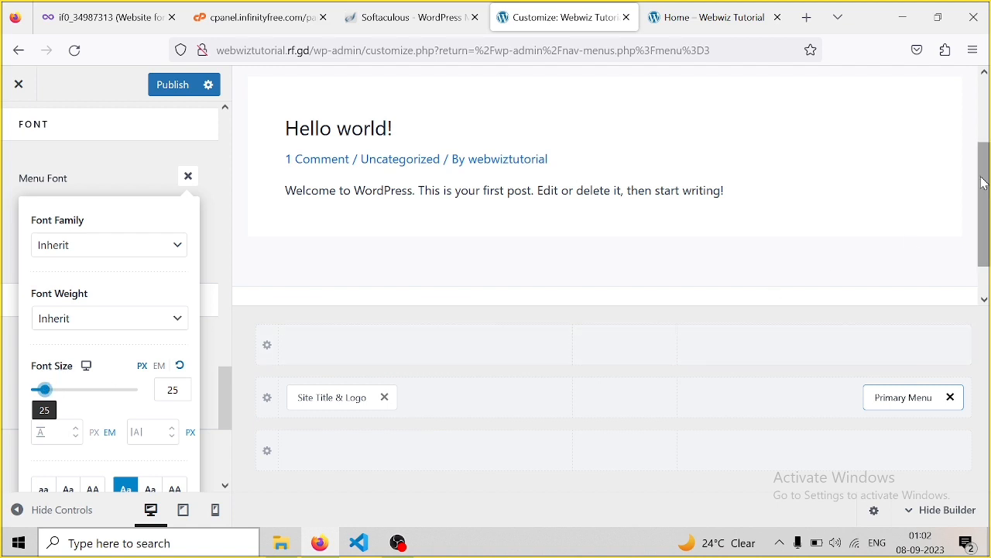
pyautogui.moveTo(985, 183); pyautogui.dragTo(986, 112)
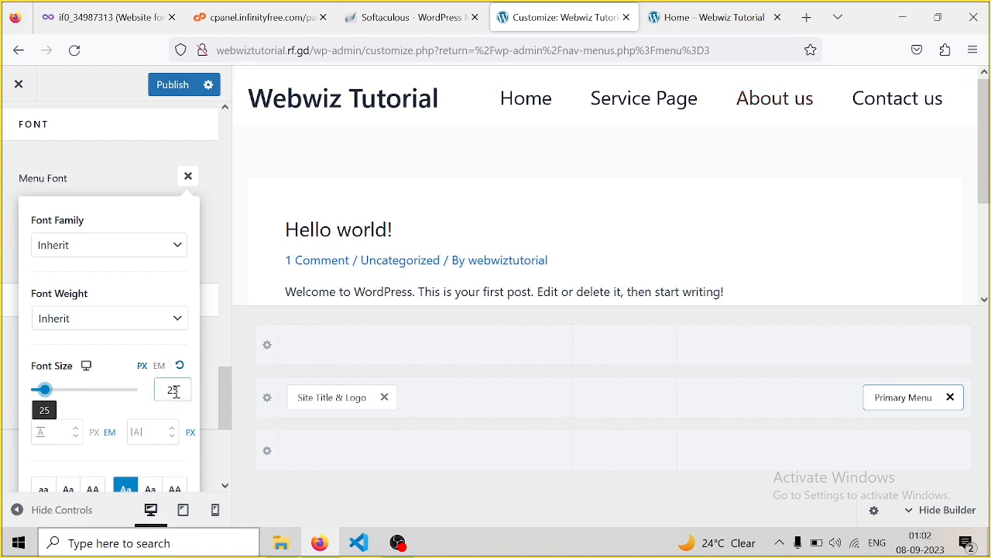
pyautogui.press('BackSpace')
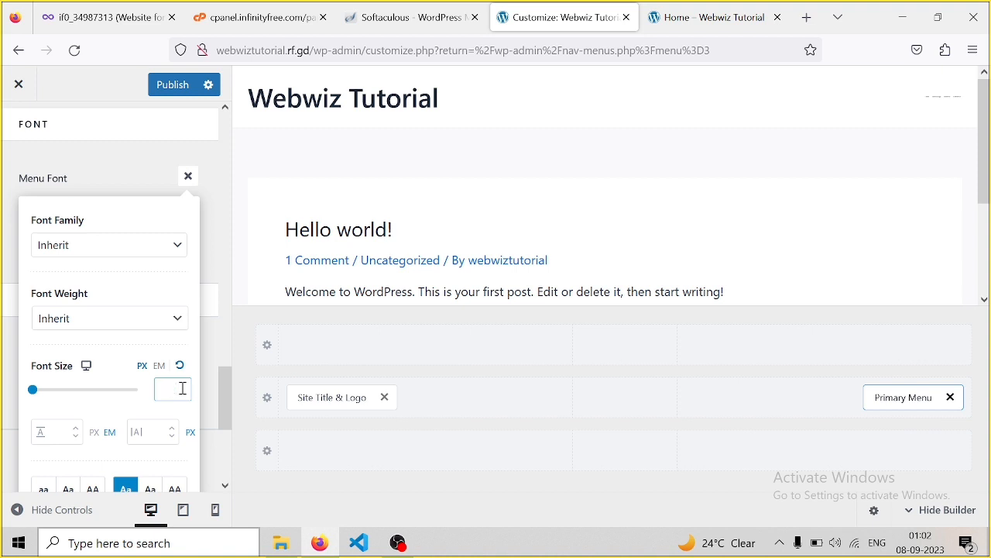
pyautogui.write('0')
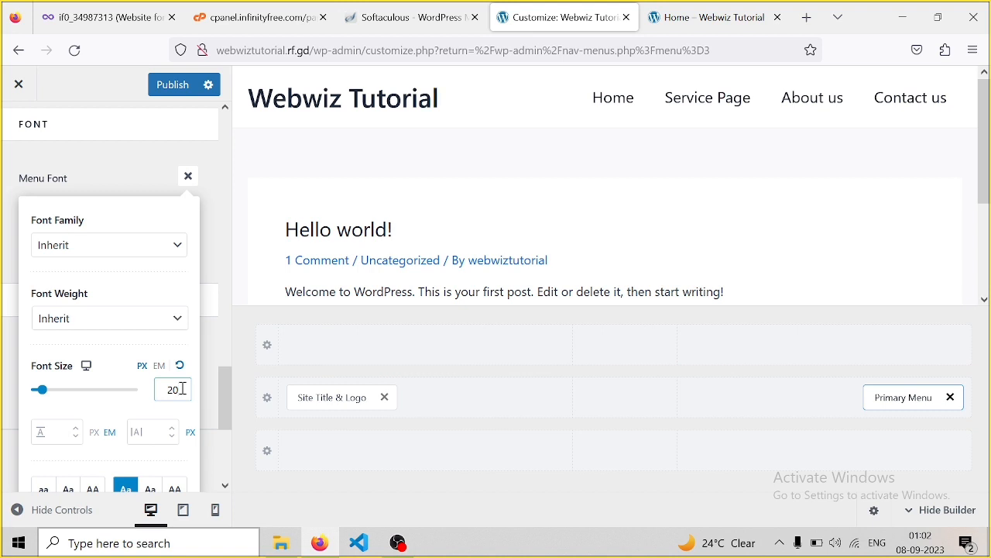
pyautogui.press('BackSpace')
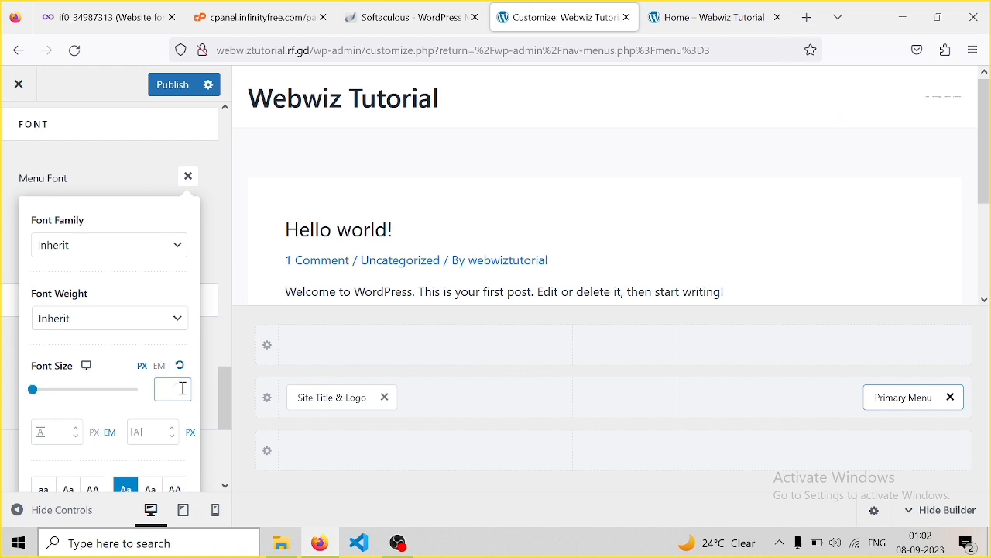
pyautogui.write('15')
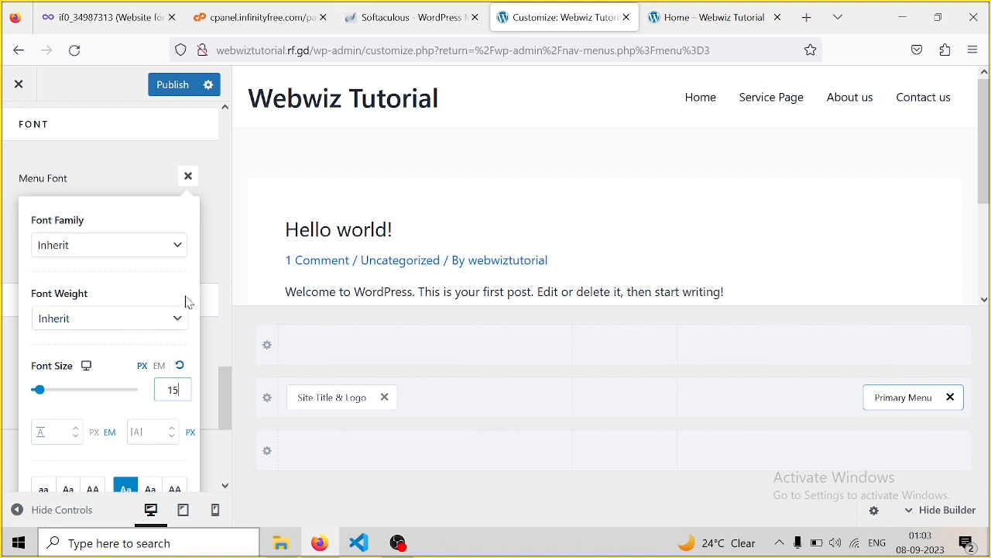
# Make the menu font weight Bold 700, keeping the inherited font family
pyautogui.click(157, 330)
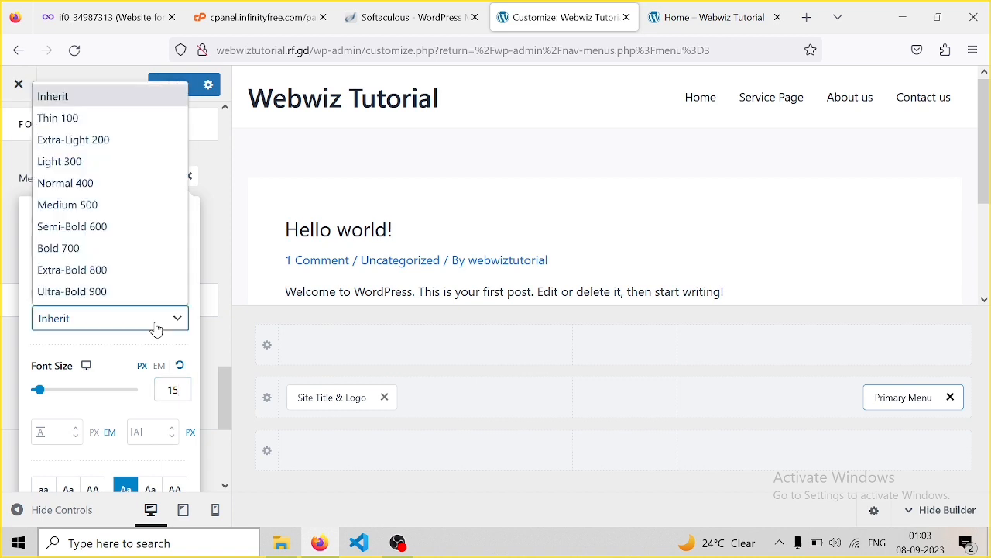
pyautogui.click(123, 228)
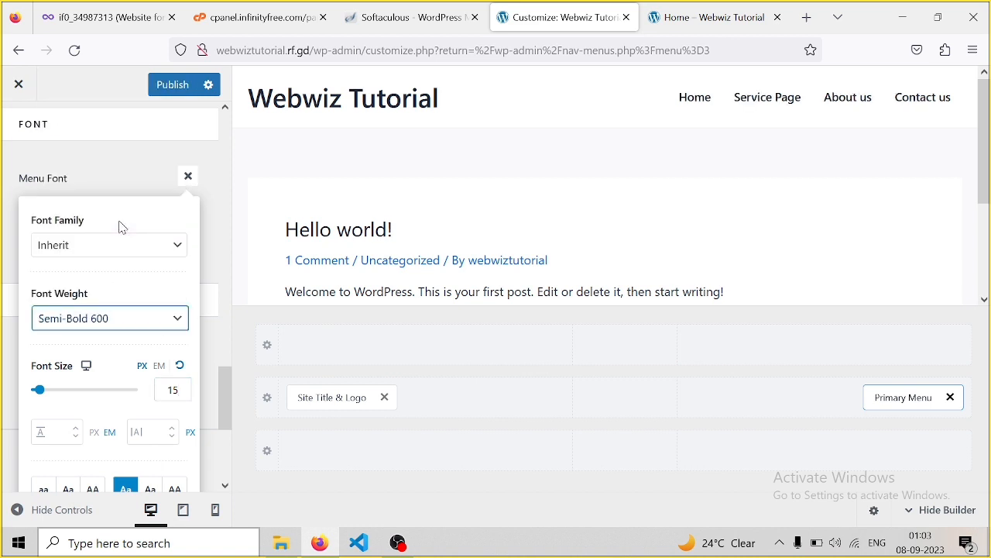
pyautogui.click(121, 260)
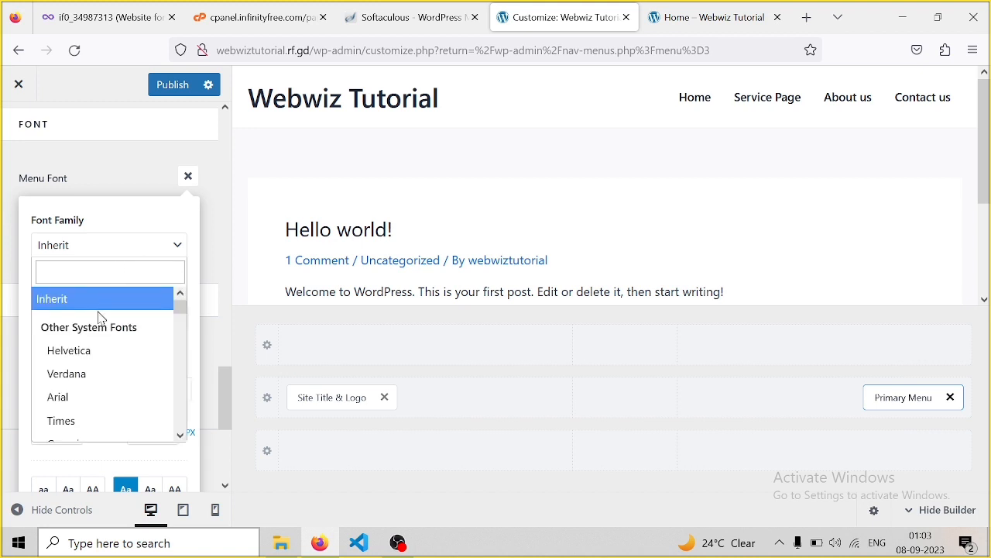
pyautogui.click(155, 247)
pyautogui.click(155, 248)
pyautogui.click(155, 247)
pyautogui.click(155, 246)
pyautogui.click(155, 246)
pyautogui.click(116, 317)
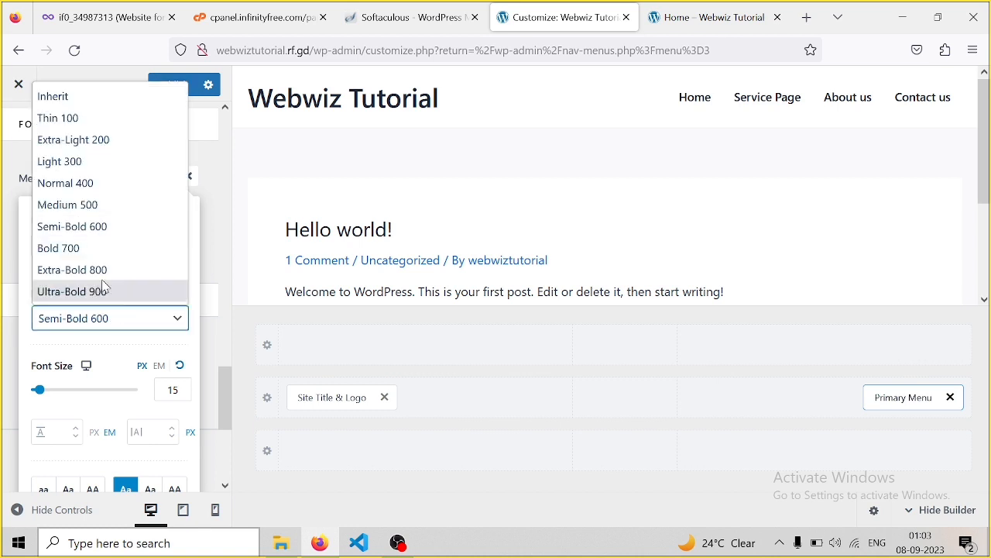
pyautogui.click(86, 255)
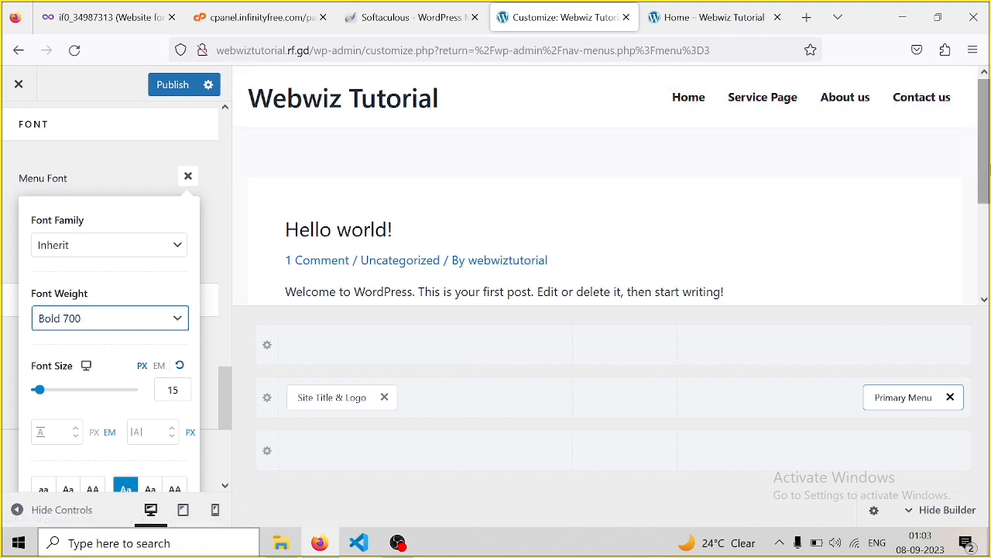
# Publish the menu font changes and go back to the Header Builder element list
pyautogui.click(185, 89)
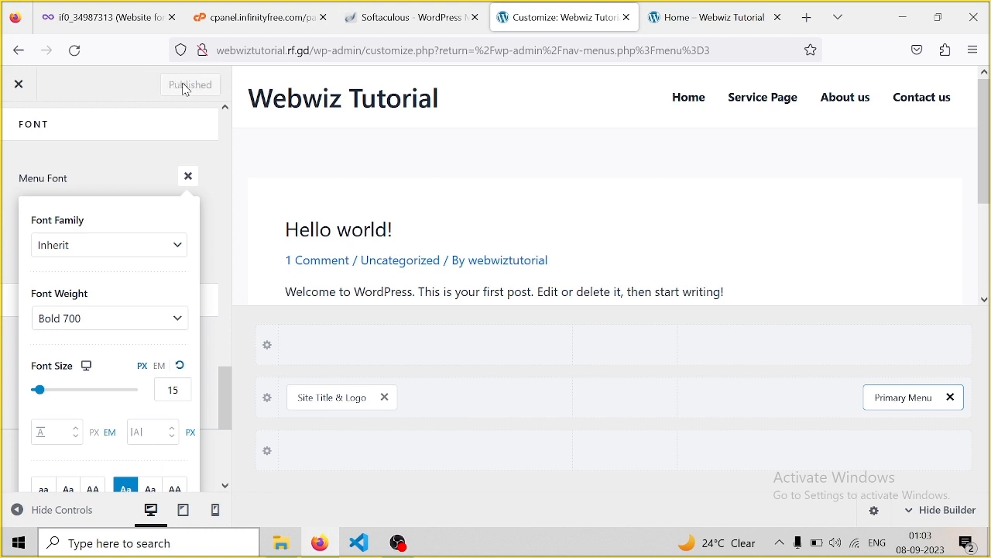
pyautogui.click(189, 177)
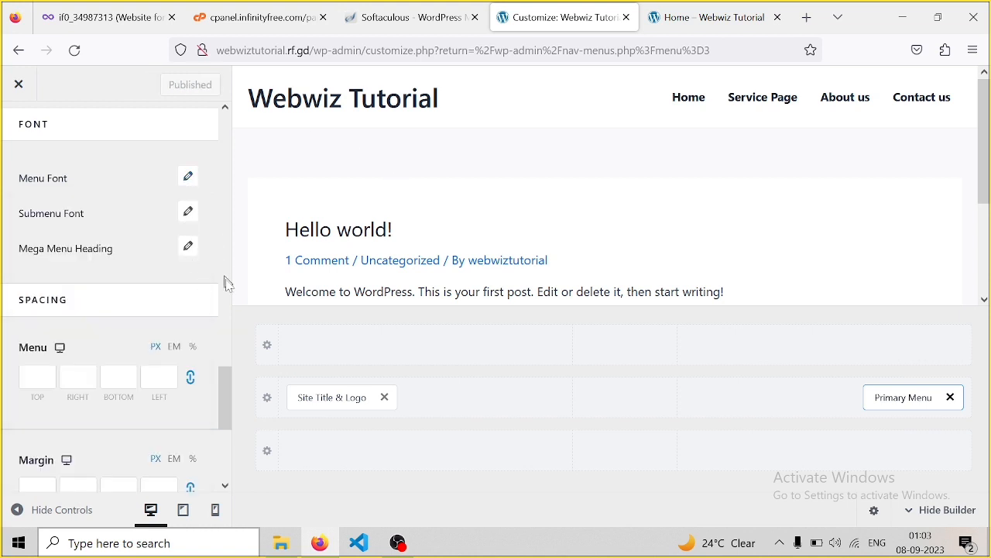
pyautogui.moveTo(225, 398); pyautogui.dragTo(223, 232)
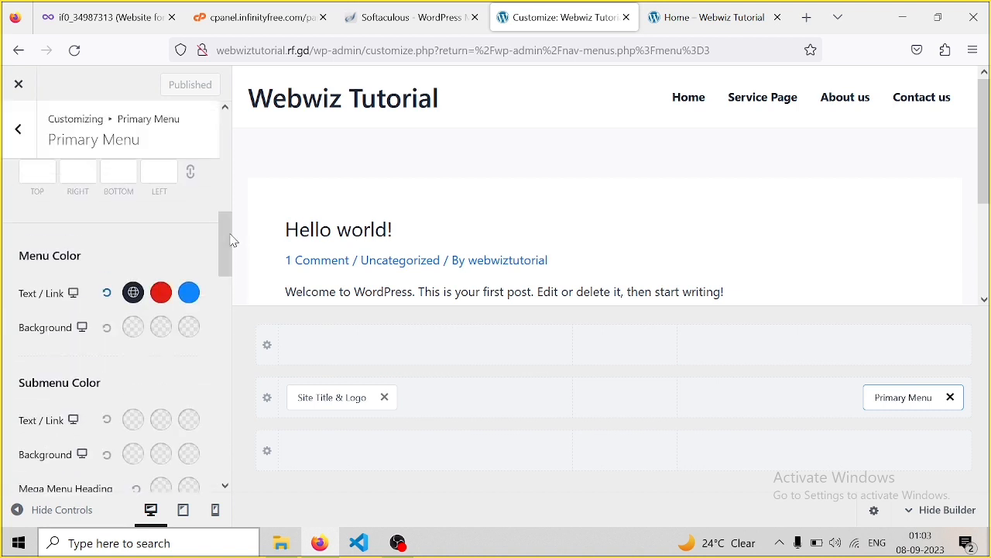
pyautogui.click(23, 126)
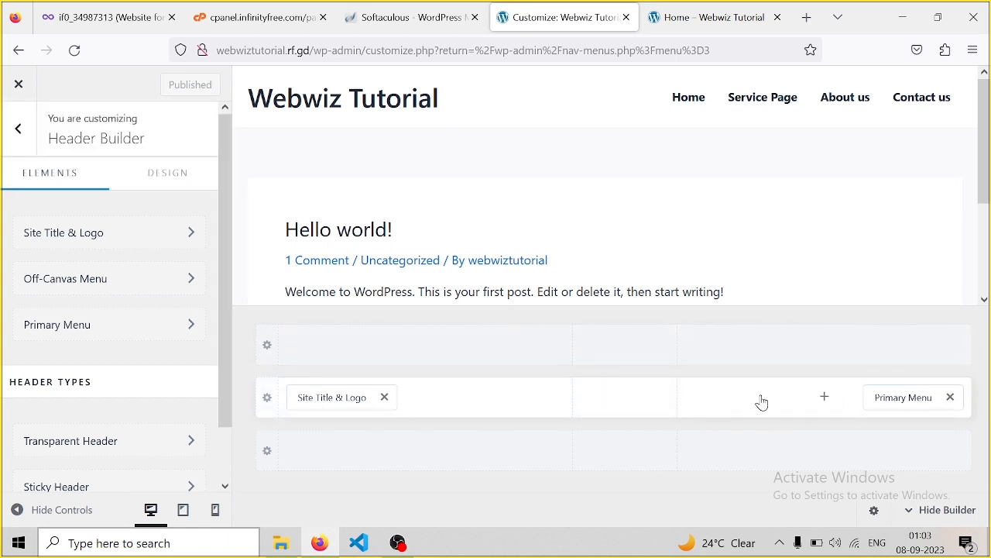
# Add Button 1 to the header, placed after the Primary Menu at the far right, and open its settings
pyautogui.click(821, 398)
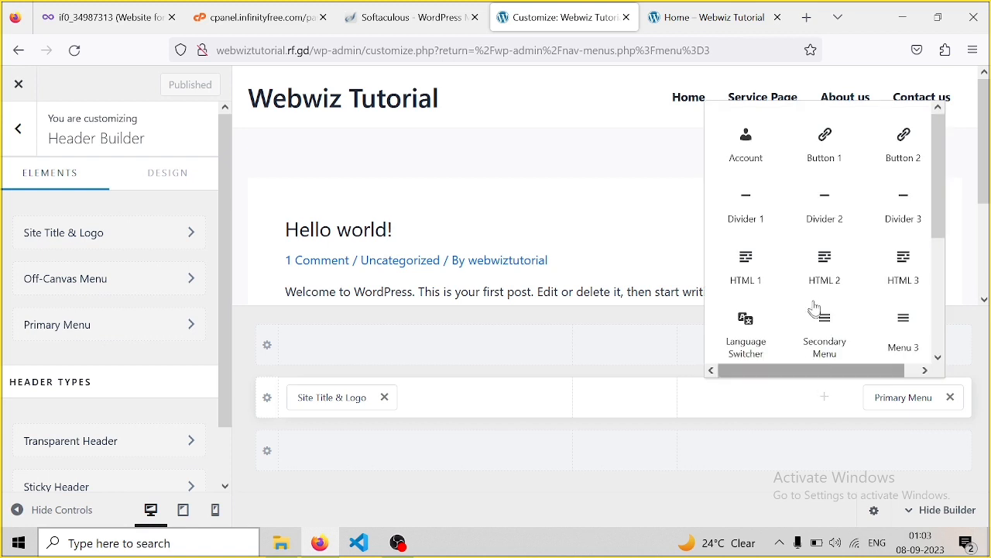
pyautogui.click(831, 148)
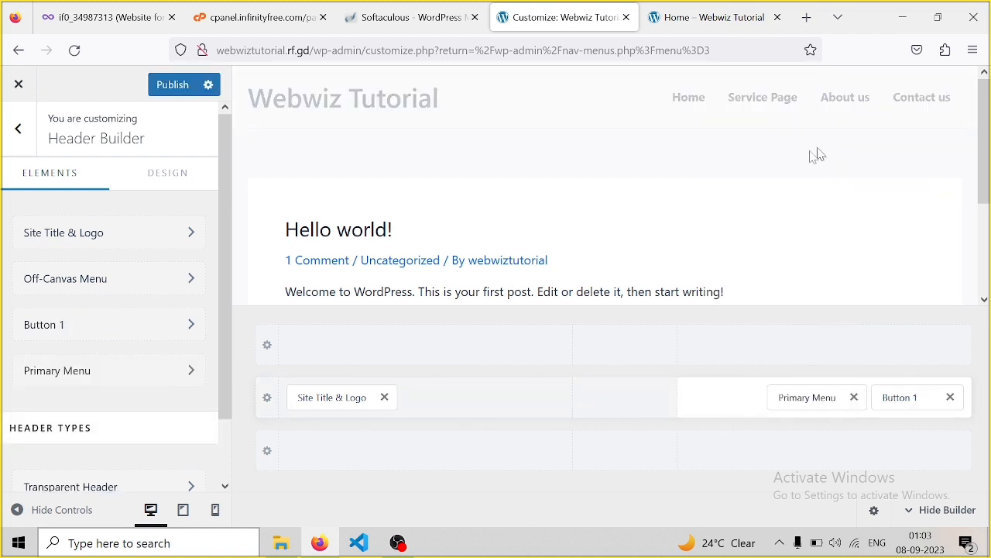
pyautogui.moveTo(805, 411); pyautogui.dragTo(916, 397)
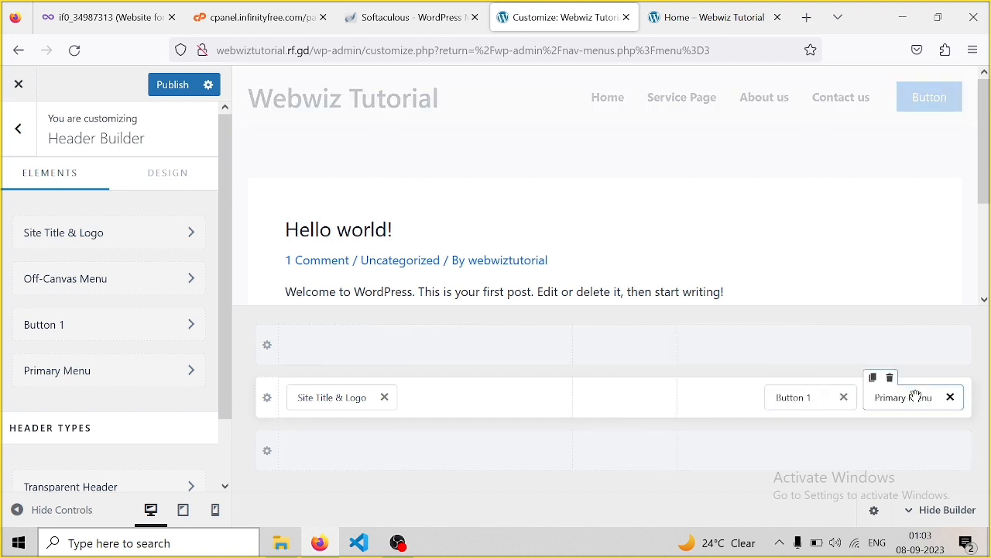
pyautogui.moveTo(813, 398); pyautogui.dragTo(936, 398)
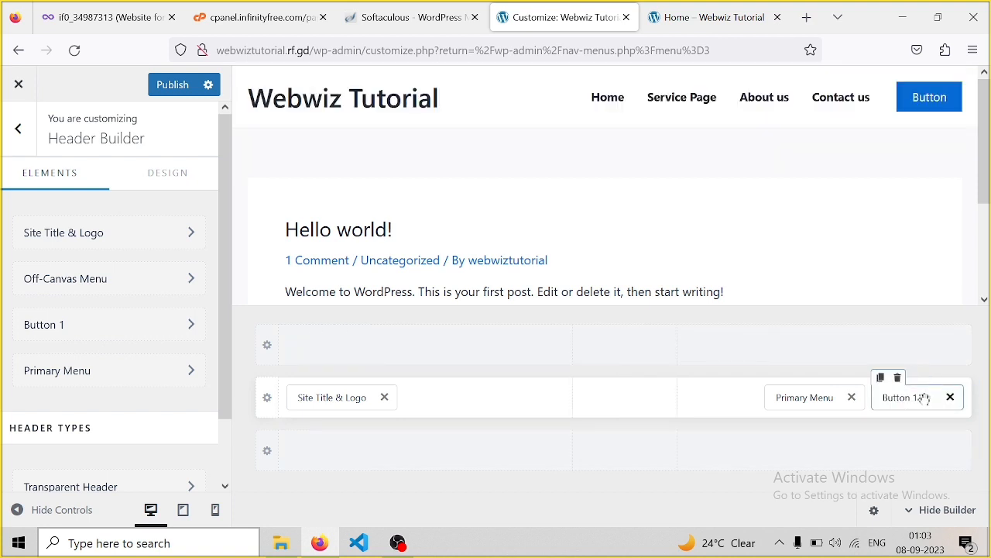
pyautogui.click(923, 398)
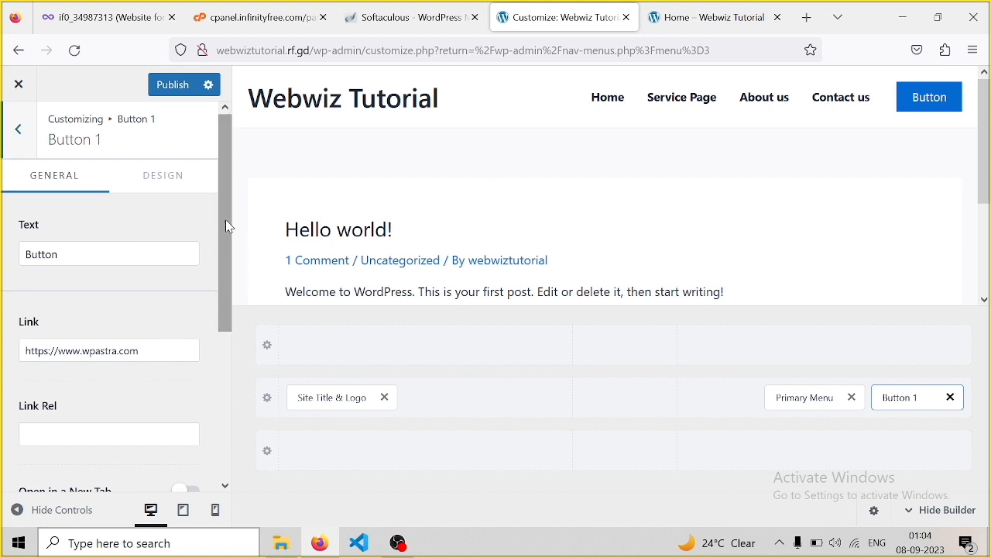
pyautogui.moveTo(229, 224); pyautogui.dragTo(228, 240)
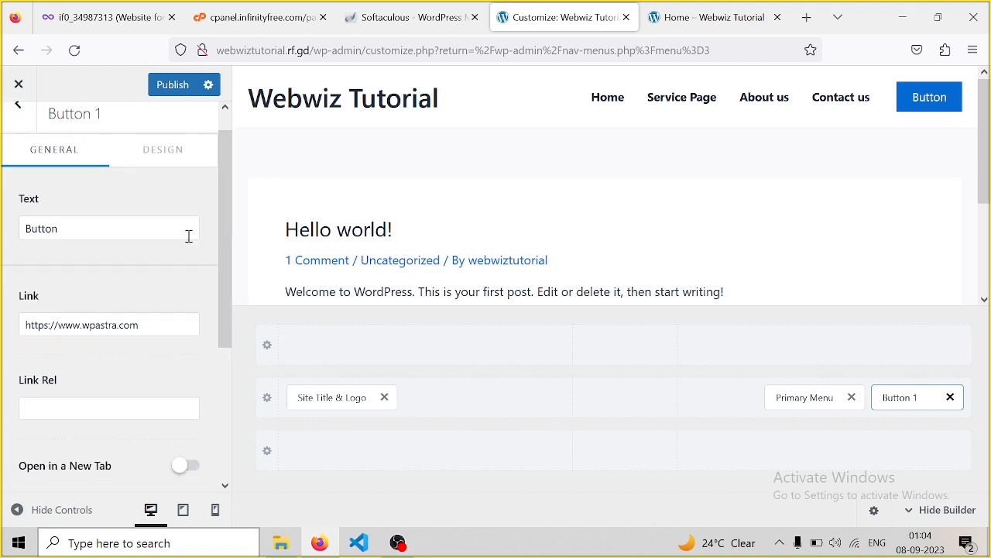
pyautogui.moveTo(95, 231); pyautogui.dragTo(18, 231)
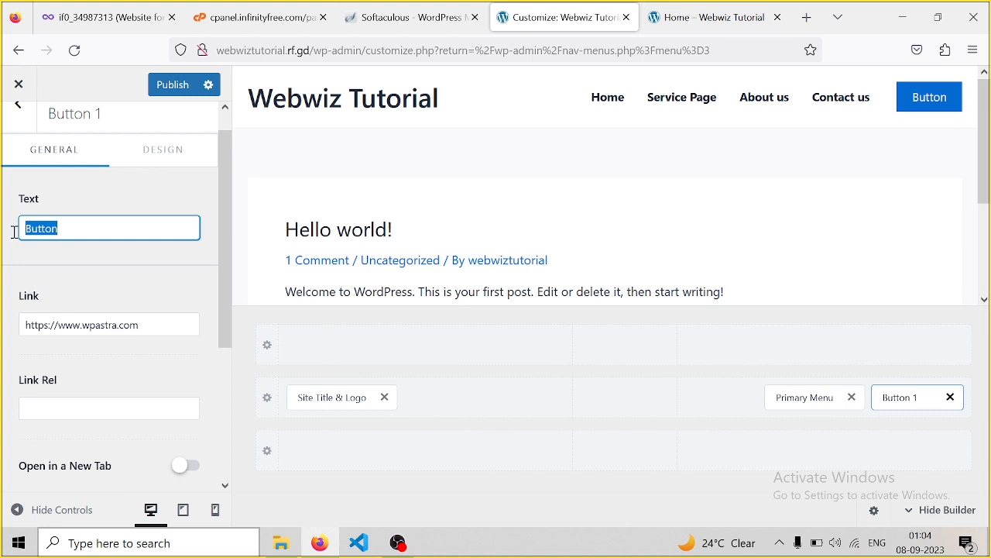
pyautogui.write('Whats app')
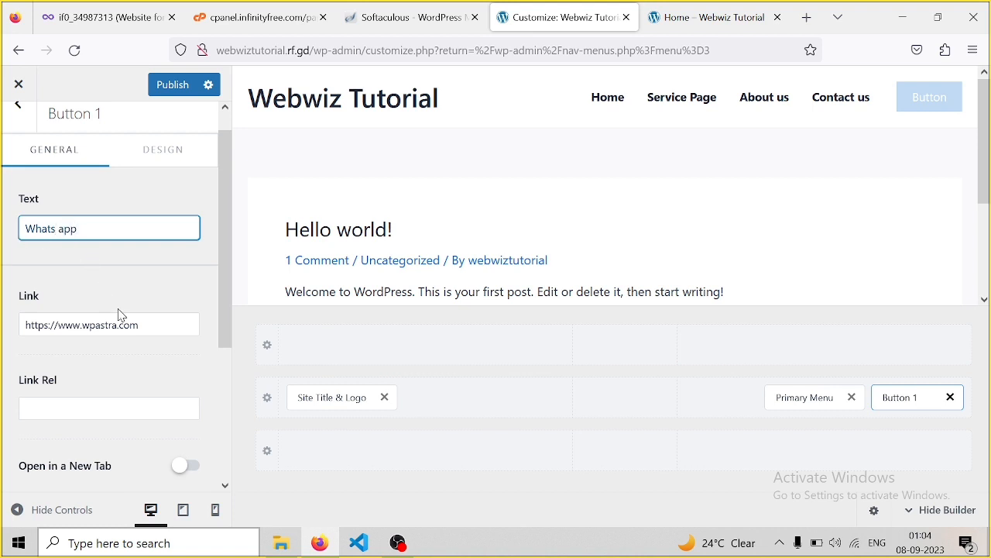
pyautogui.moveTo(72, 325); pyautogui.dragTo(15, 323)
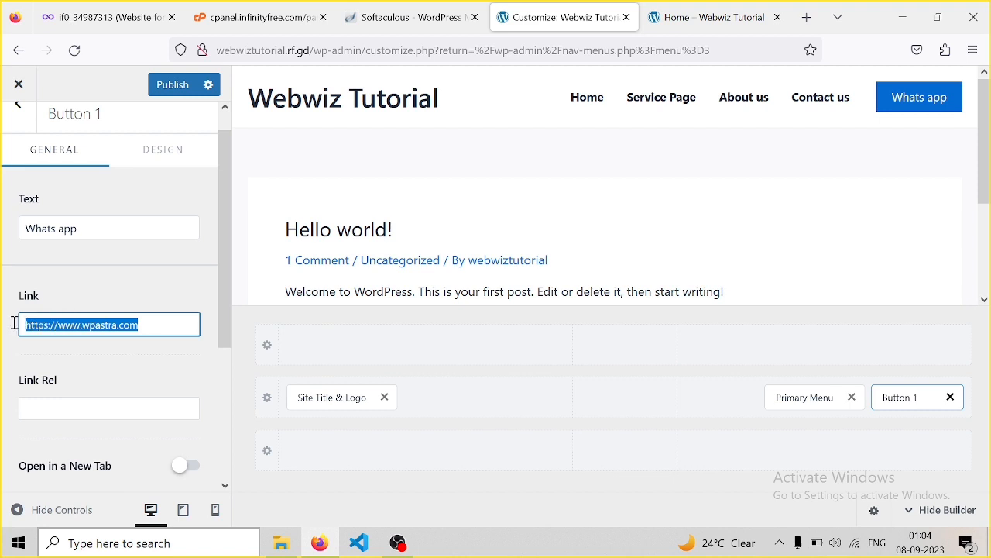
pyautogui.press('BackSpace')
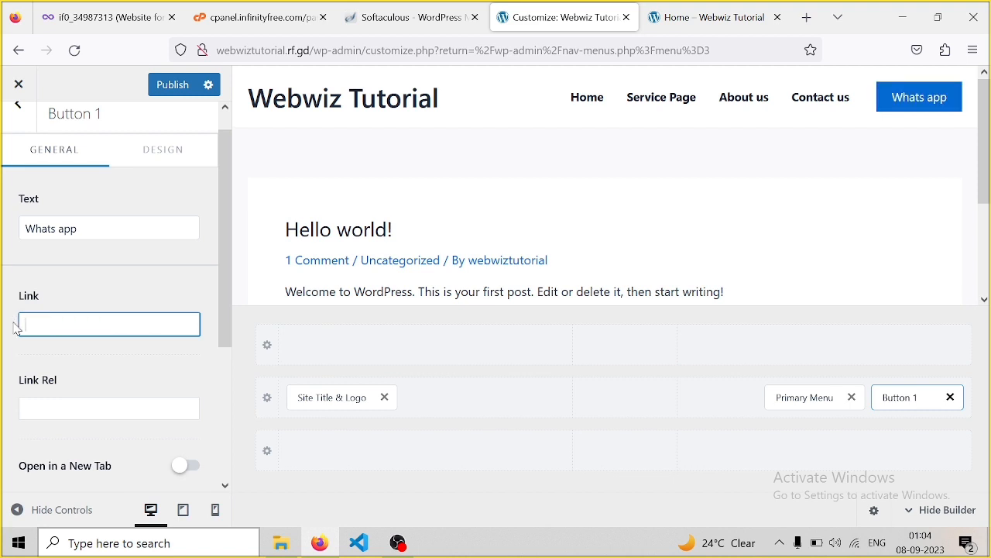
pyautogui.write('htt')
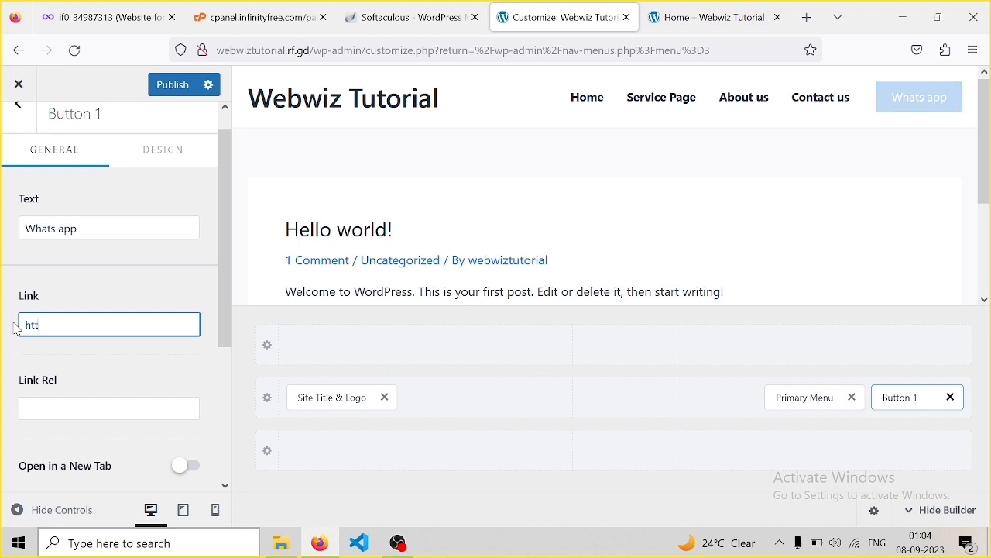
pyautogui.write('ps://')
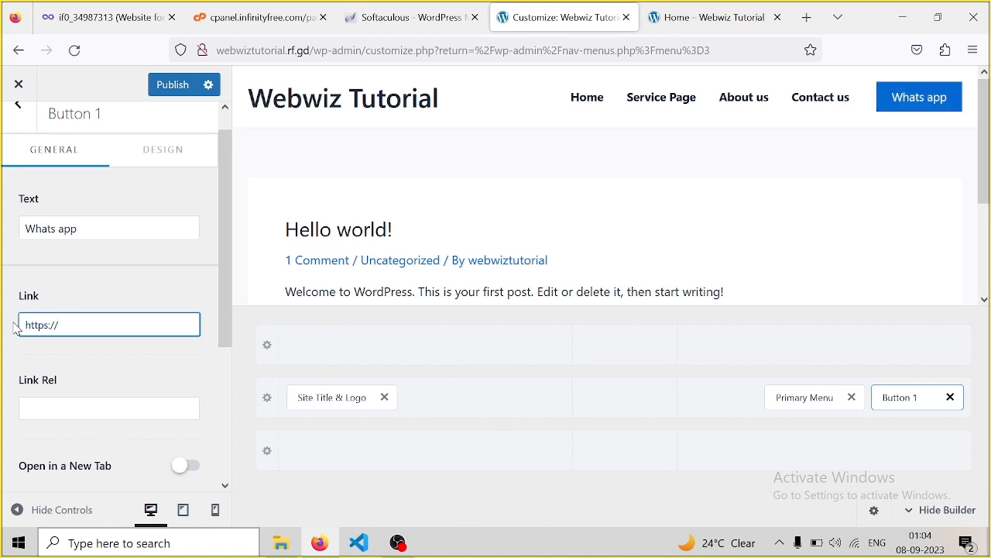
pyautogui.write('wa')
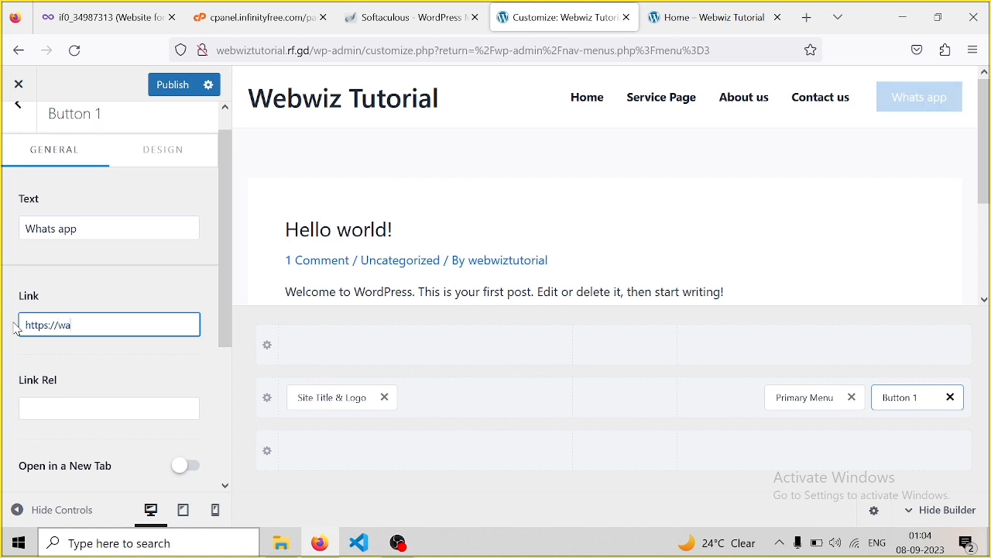
pyautogui.write('.me')
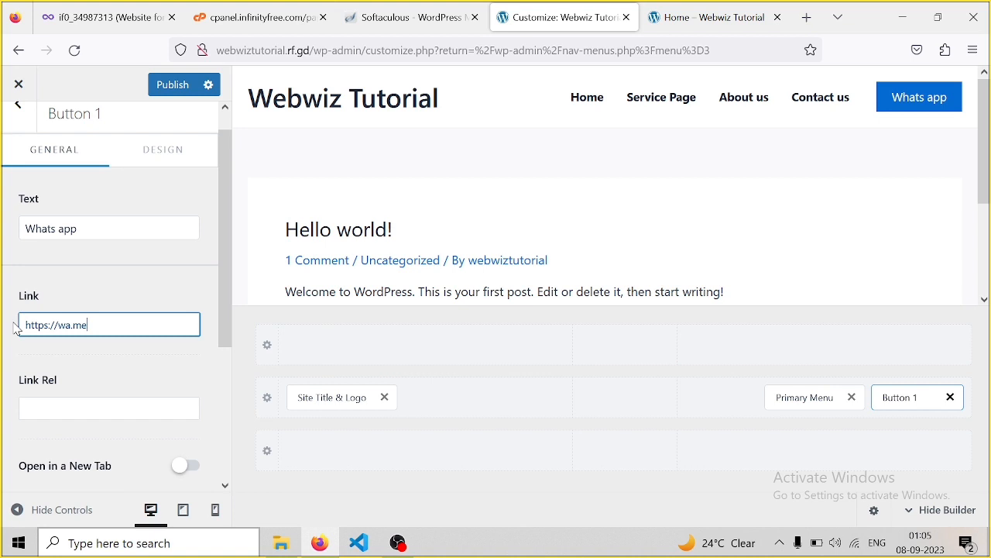
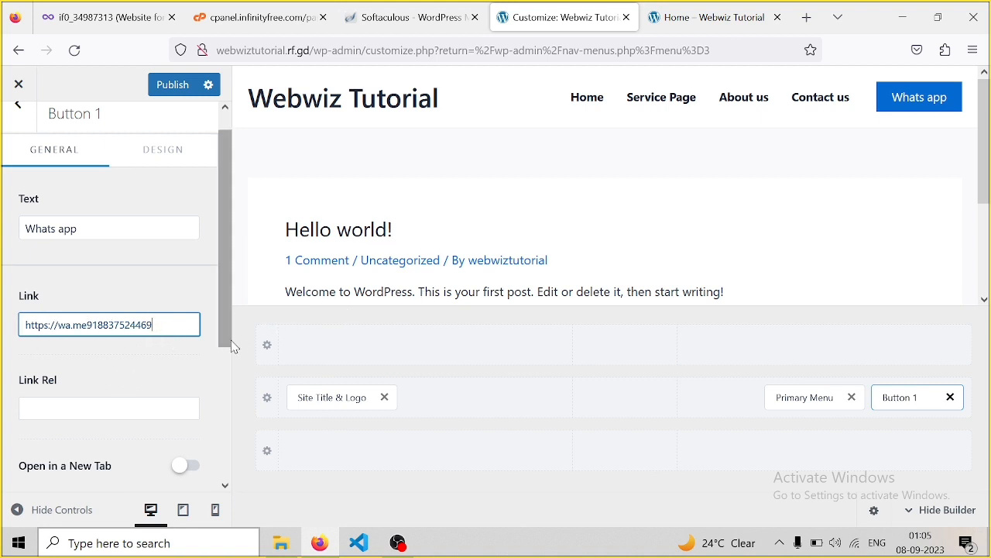
# In the button's Design options, try a dark preset background with a red hover colour
pyautogui.click(169, 149)
pyautogui.click(168, 164)
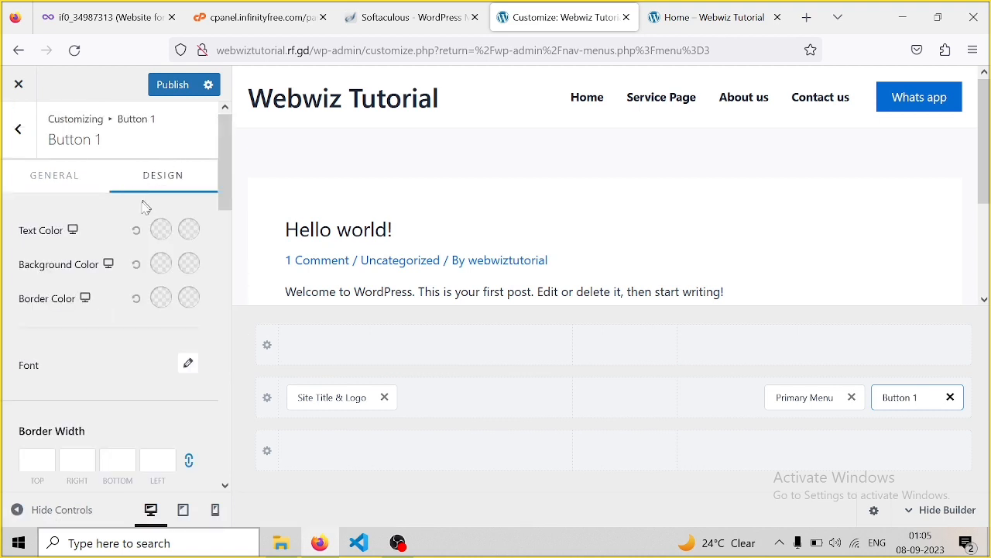
pyautogui.click(162, 270)
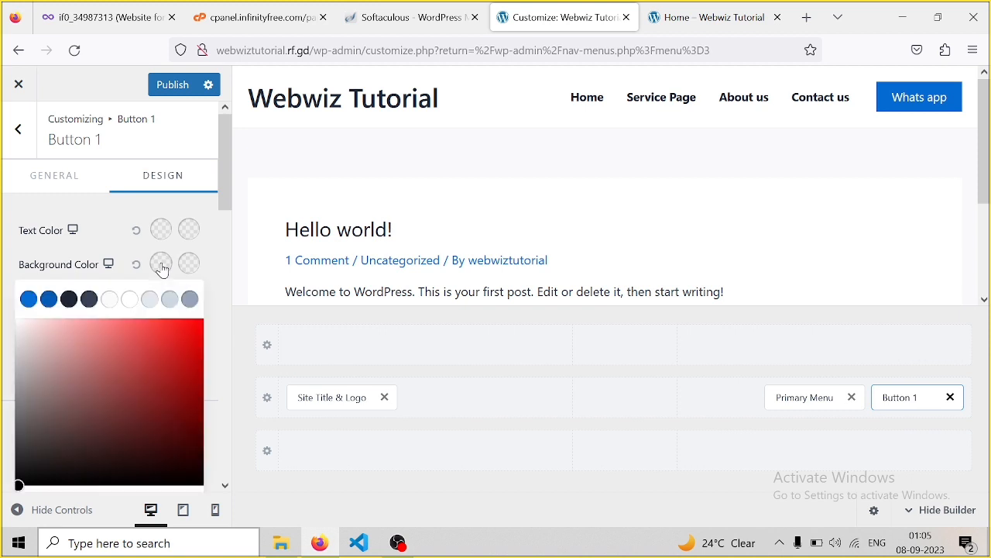
pyautogui.click(69, 299)
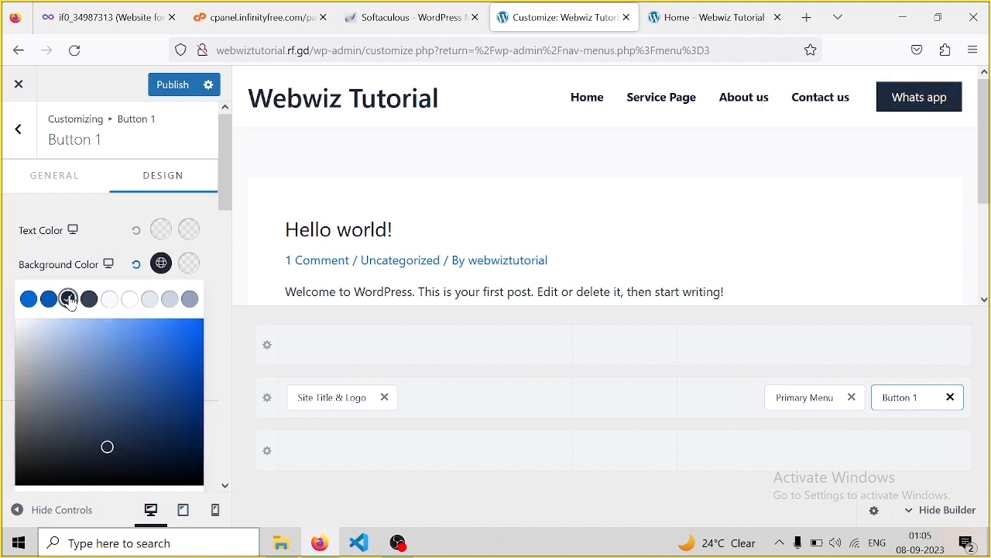
pyautogui.click(185, 270)
pyautogui.click(183, 325)
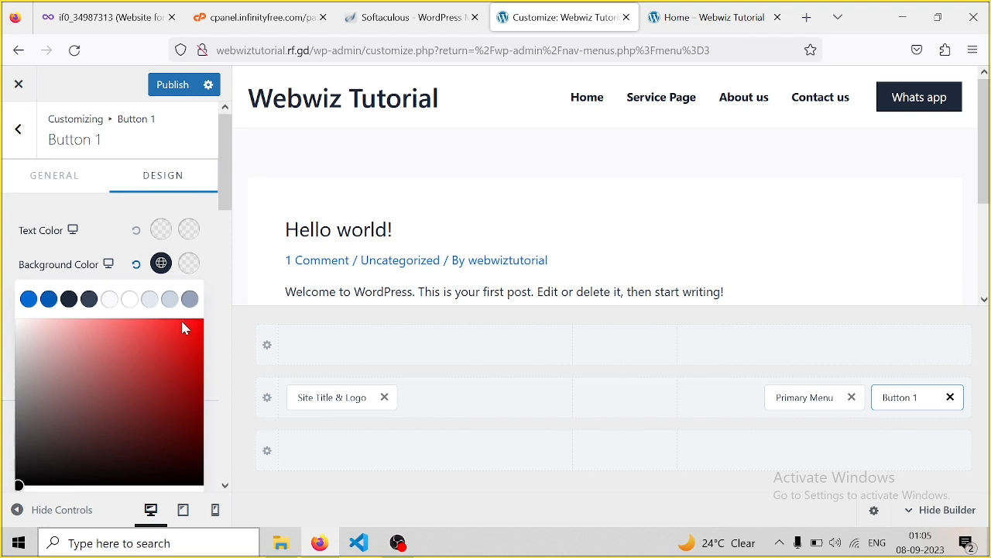
# Set the button background to green 33DF2A with the dark 1E293B preset on hover
pyautogui.click(164, 265)
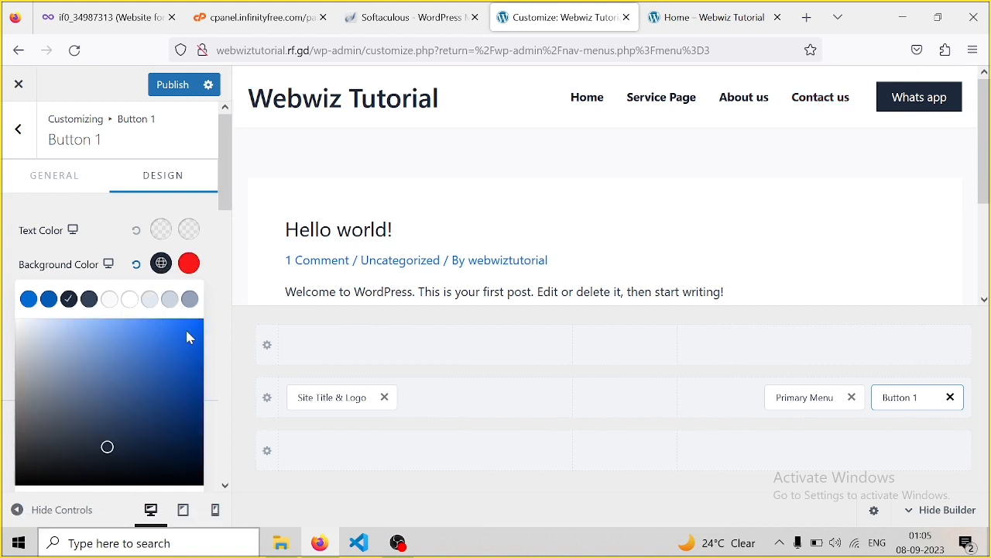
pyautogui.moveTo(229, 186); pyautogui.dragTo(229, 220)
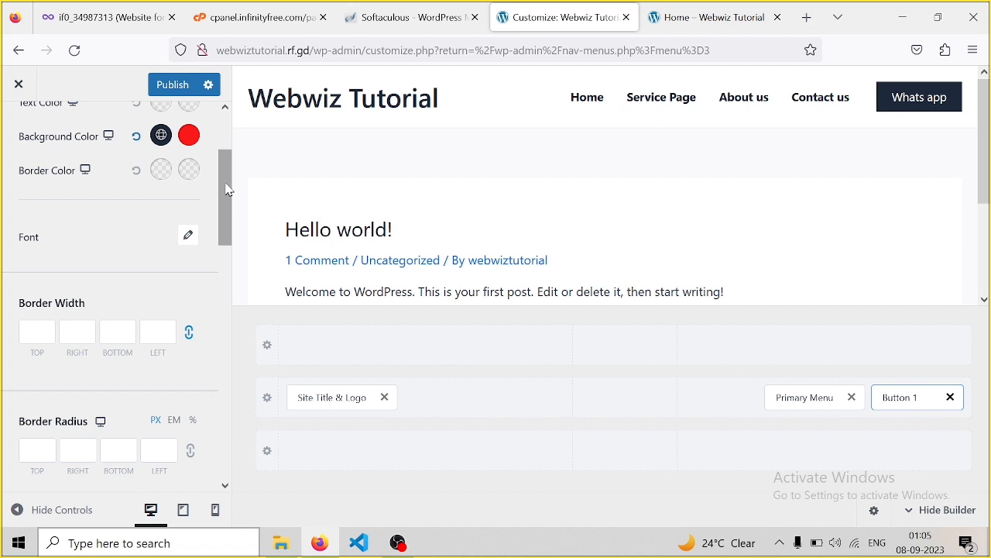
pyautogui.moveTo(226, 184)
pyautogui.mouseDown()
pyautogui.moveTo(226, 169)
pyautogui.moveTo(225, 182)
pyautogui.mouseUp()
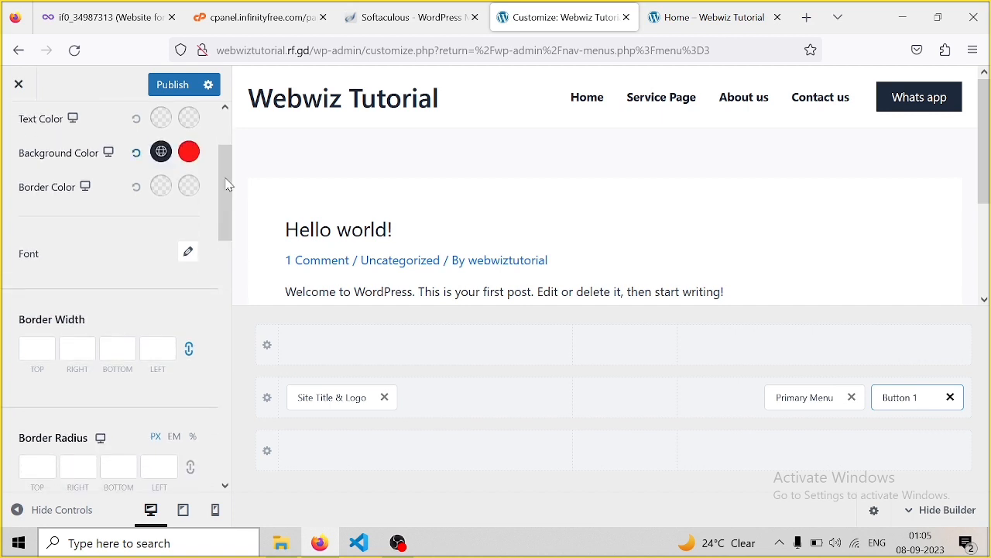
pyautogui.click(162, 153)
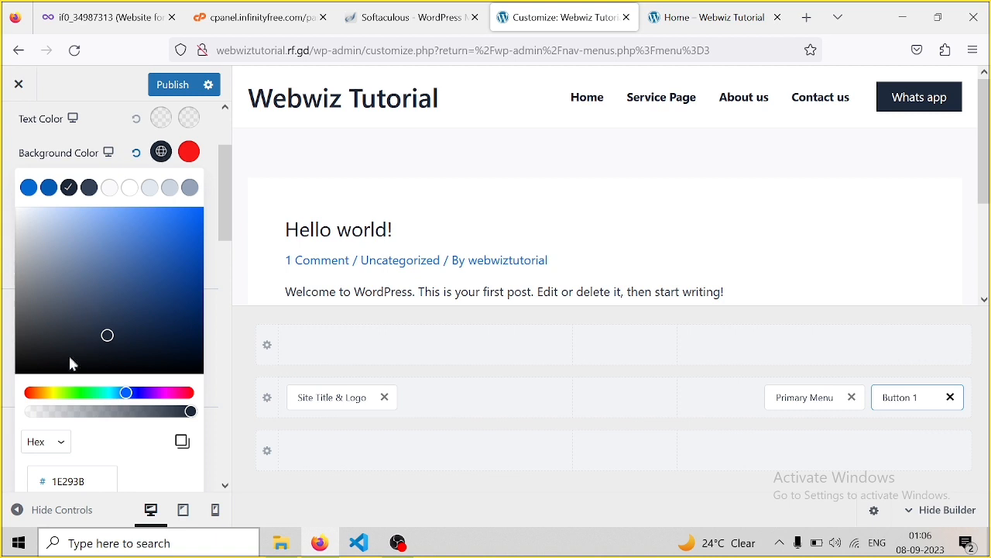
pyautogui.click(84, 394)
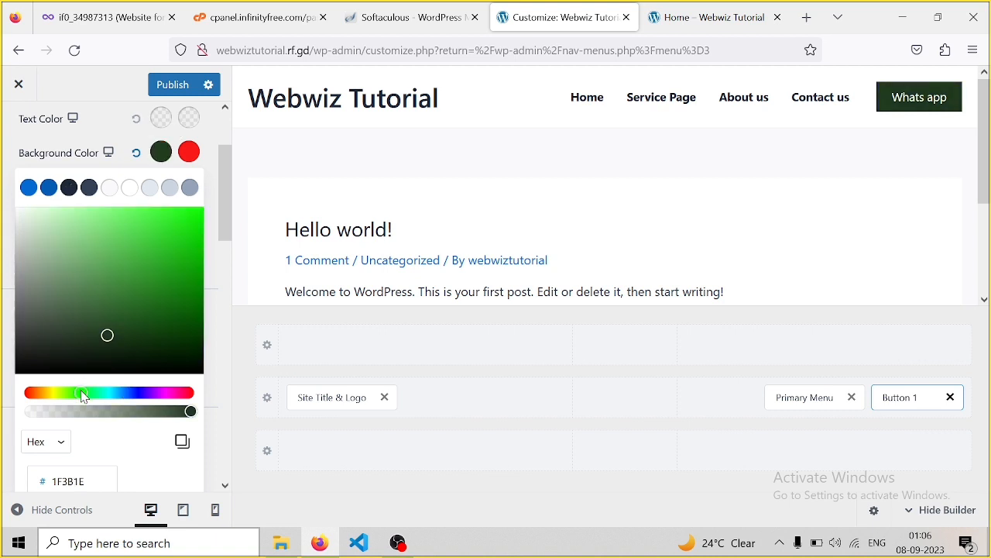
pyautogui.click(173, 211)
pyautogui.click(166, 227)
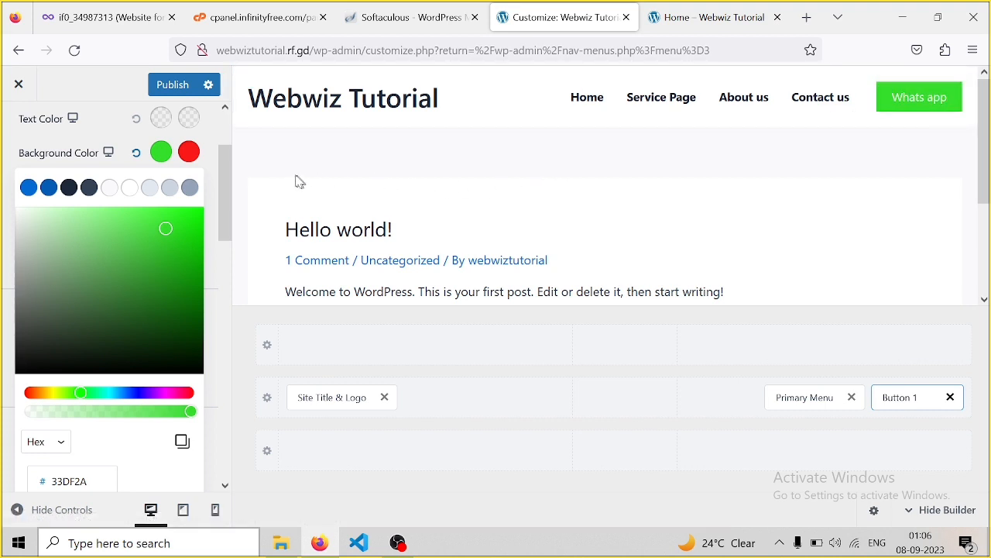
pyautogui.click(190, 155)
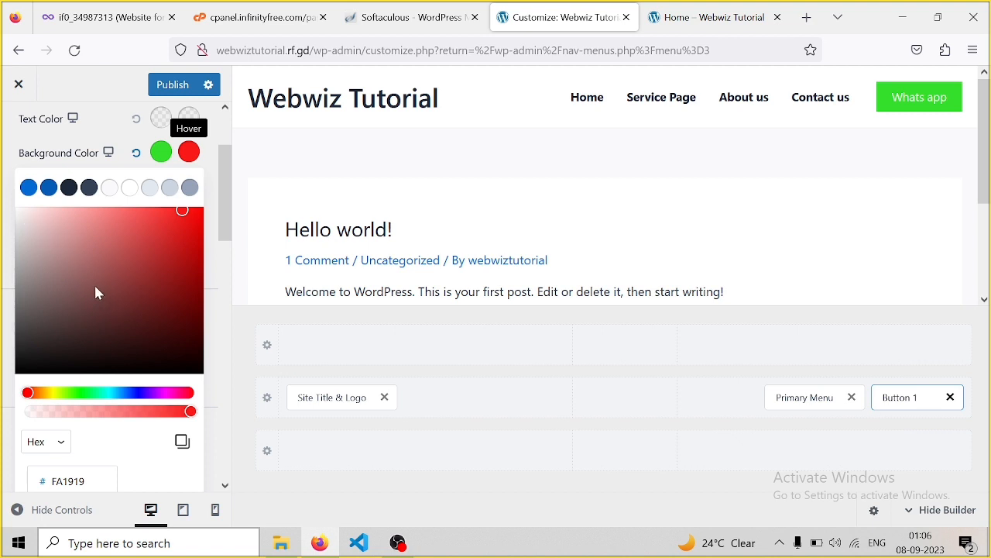
pyautogui.click(69, 191)
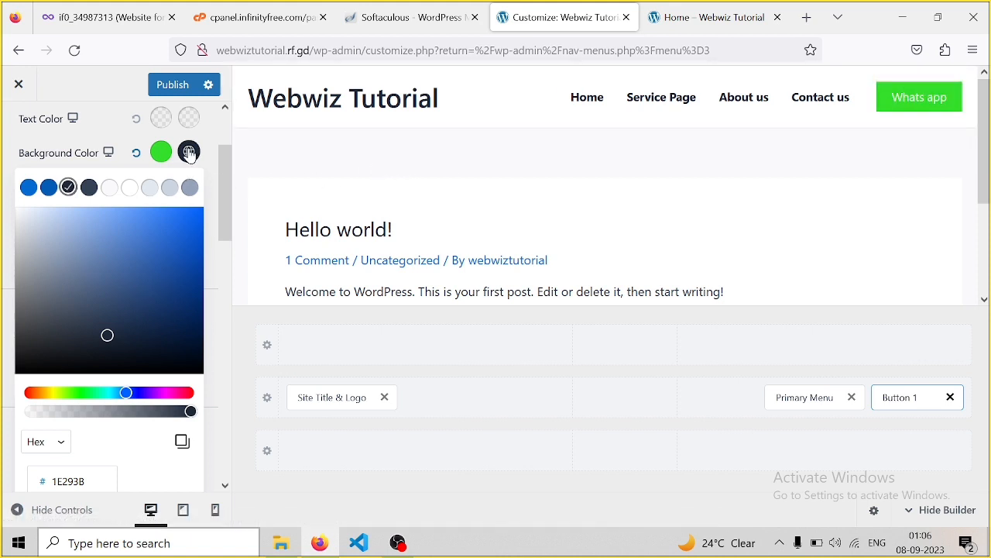
pyautogui.click(209, 136)
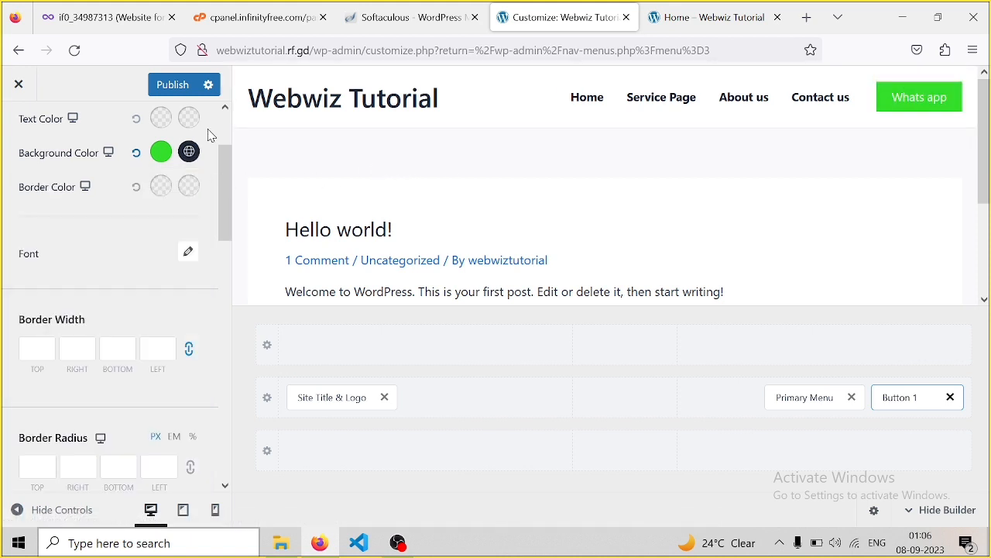
# Make the Whats app button text Bold 700
pyautogui.click(189, 254)
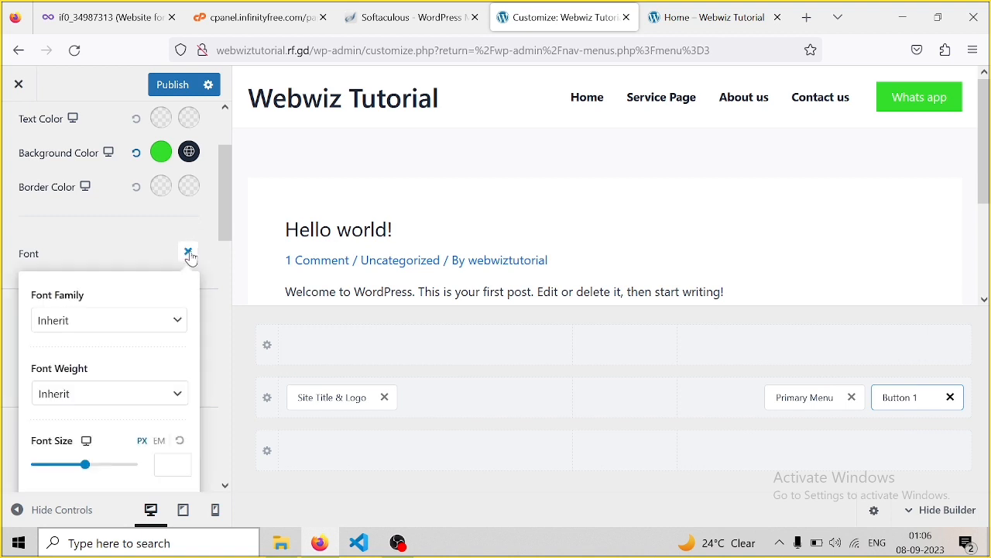
pyautogui.click(96, 399)
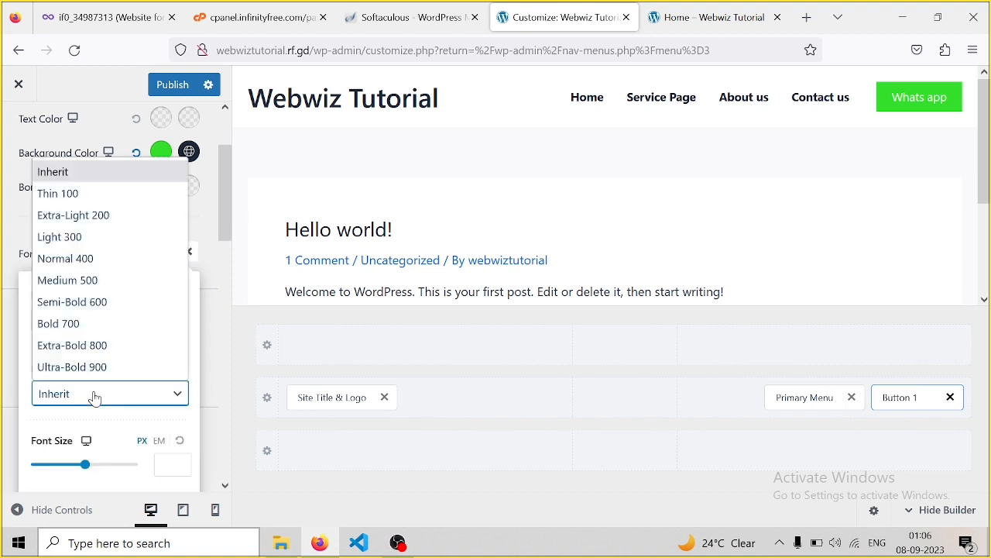
pyautogui.click(93, 327)
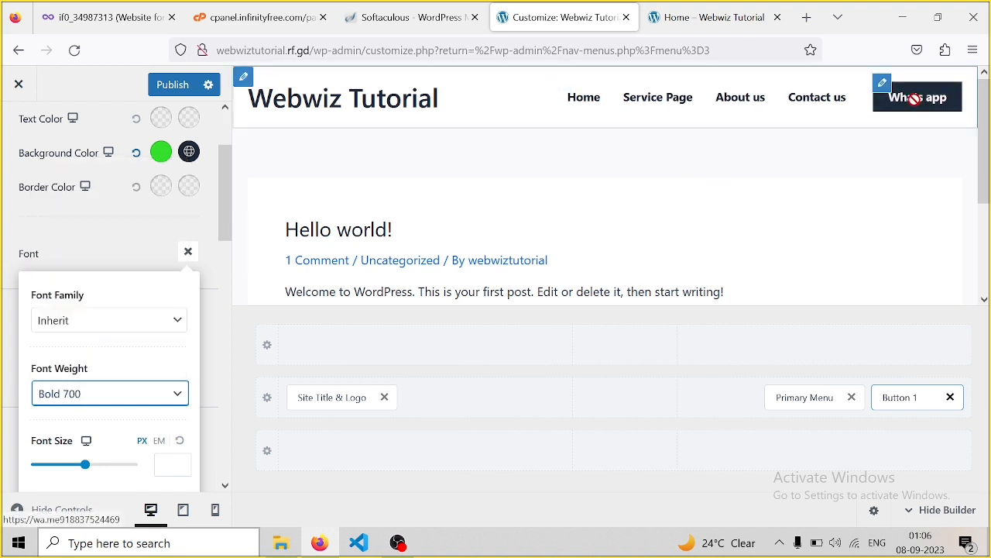
pyautogui.click(189, 253)
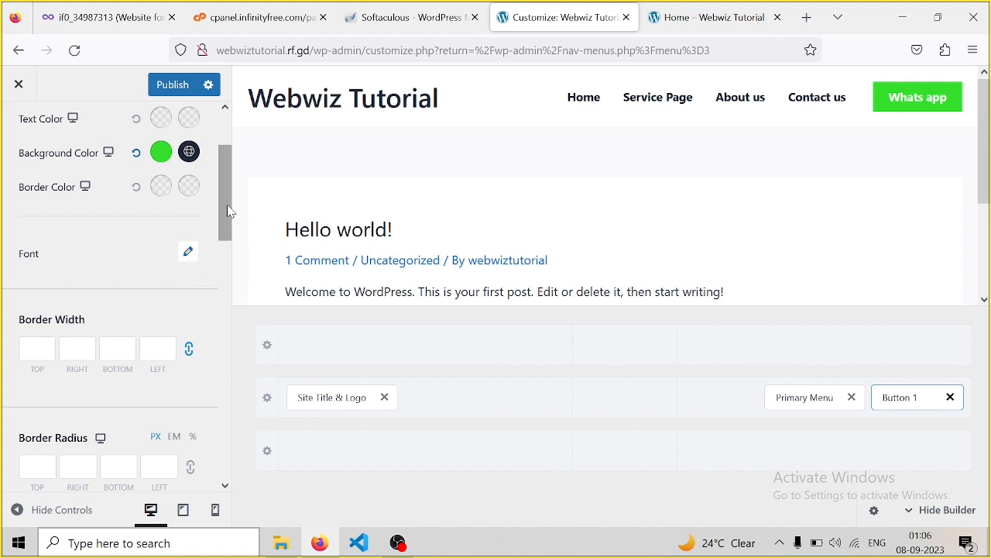
# Set the button's border radius to 30 on the top, right, bottom and left corners
pyautogui.moveTo(230, 212); pyautogui.dragTo(222, 267)
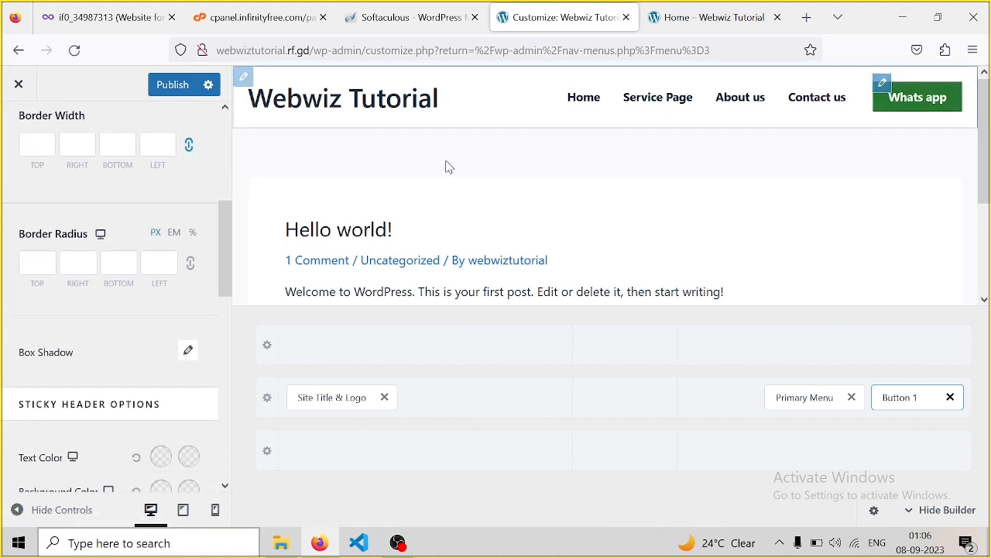
pyautogui.click(38, 269)
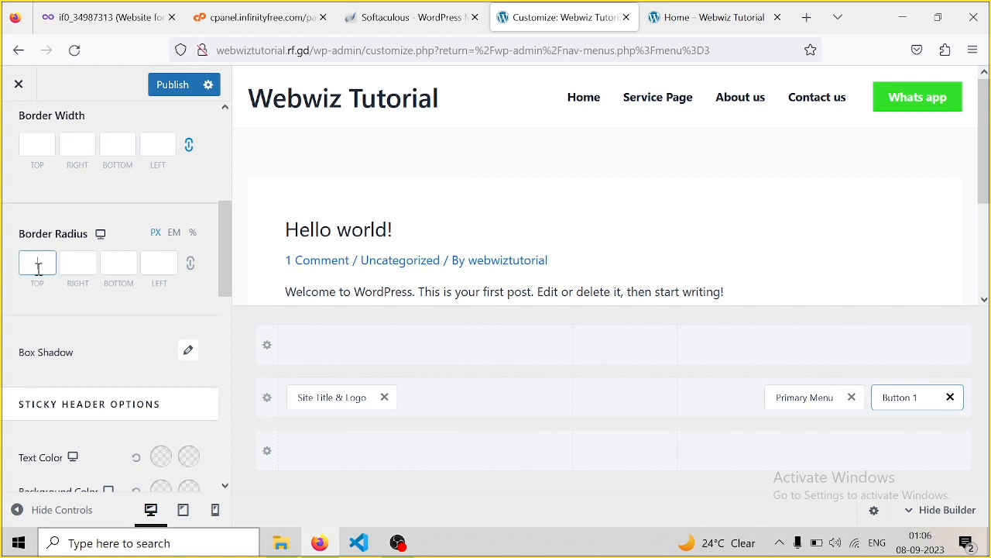
pyautogui.write('30')
pyautogui.press('BackSpace')
pyautogui.press('BackSpace')
pyautogui.click(190, 266)
pyautogui.click(46, 265)
pyautogui.write('30')
pyautogui.click(88, 261)
pyautogui.write('30')
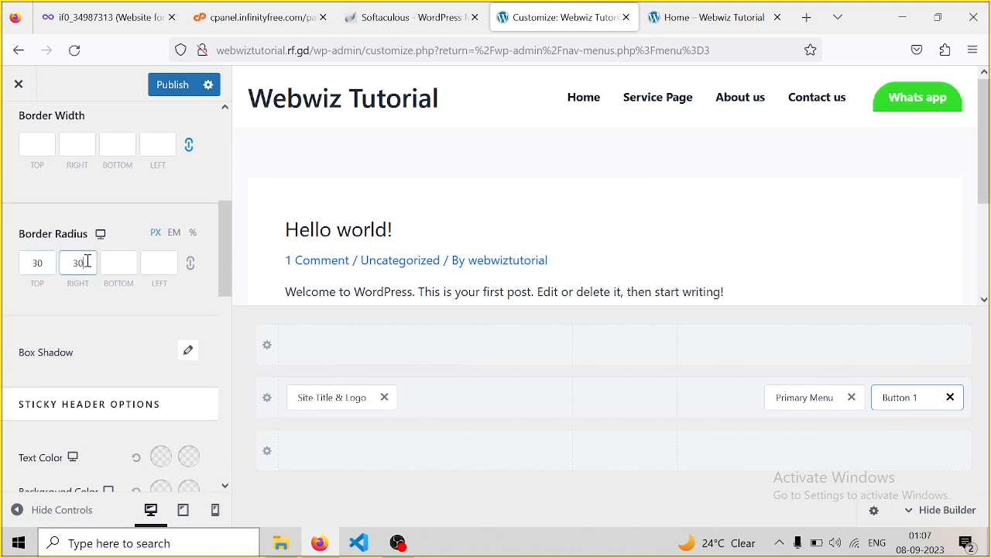
pyautogui.click(116, 261)
pyautogui.write('30')
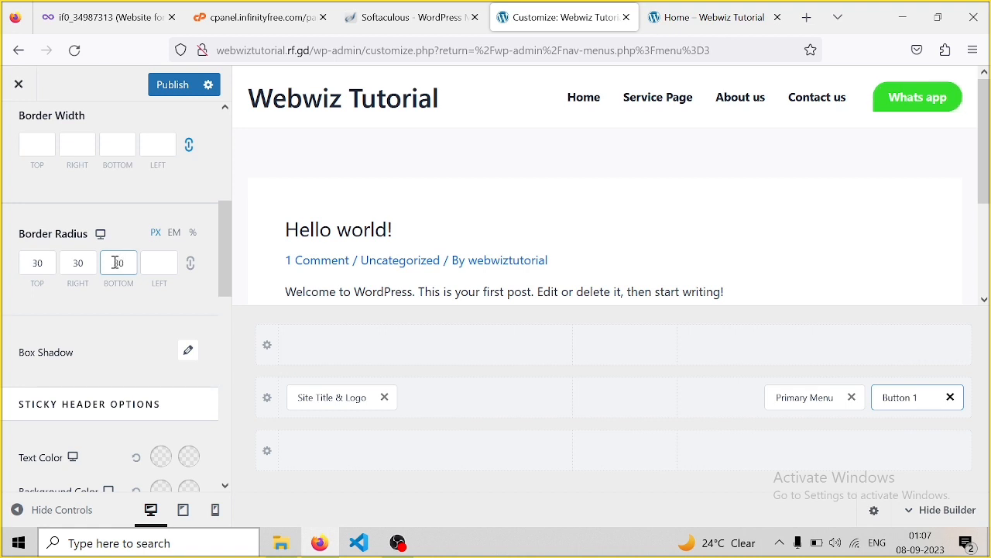
pyautogui.click(156, 262)
pyautogui.write('30')
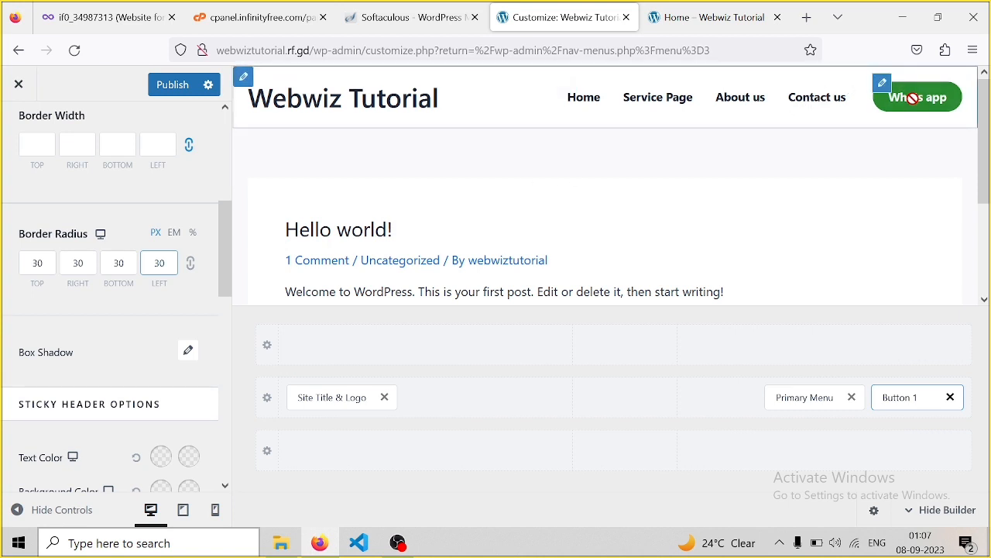
# Publish the header button changes, reload the live Home page and test the Whats app button link
pyautogui.click(183, 86)
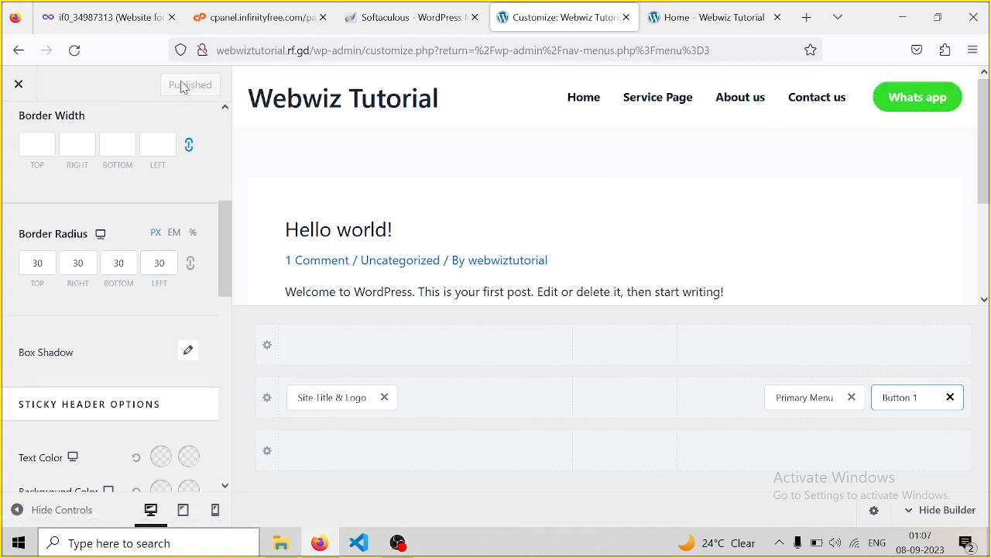
pyautogui.click(717, 23)
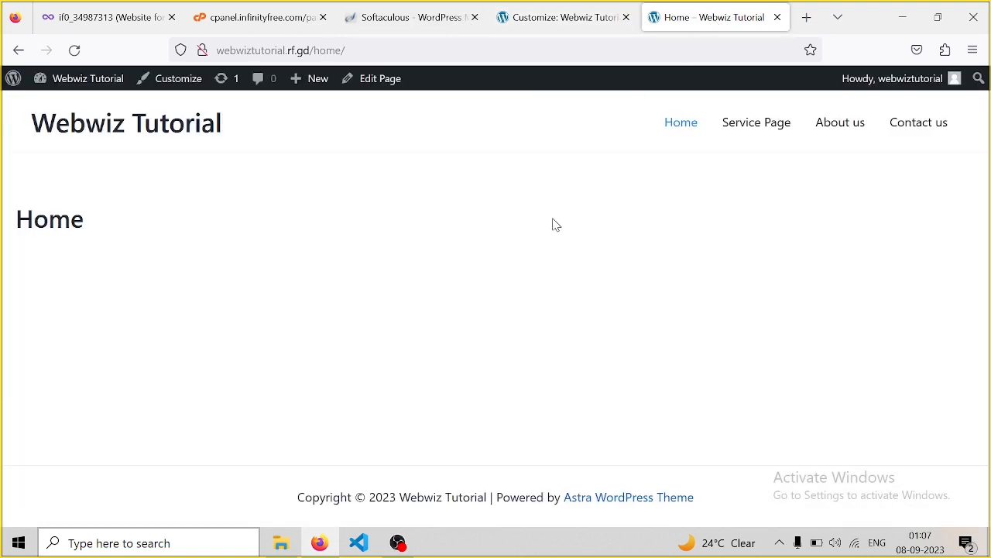
pyautogui.press('F5')
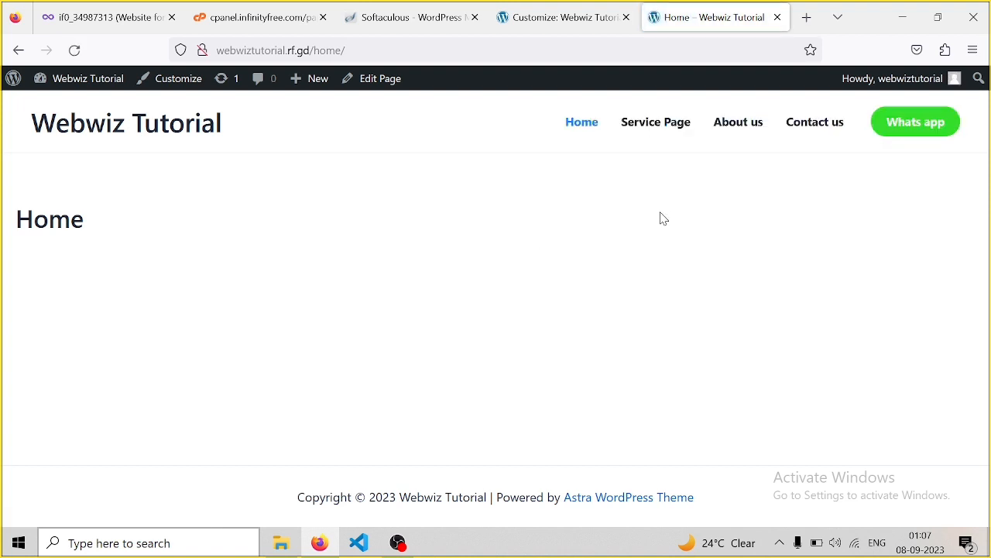
pyautogui.click(915, 127)
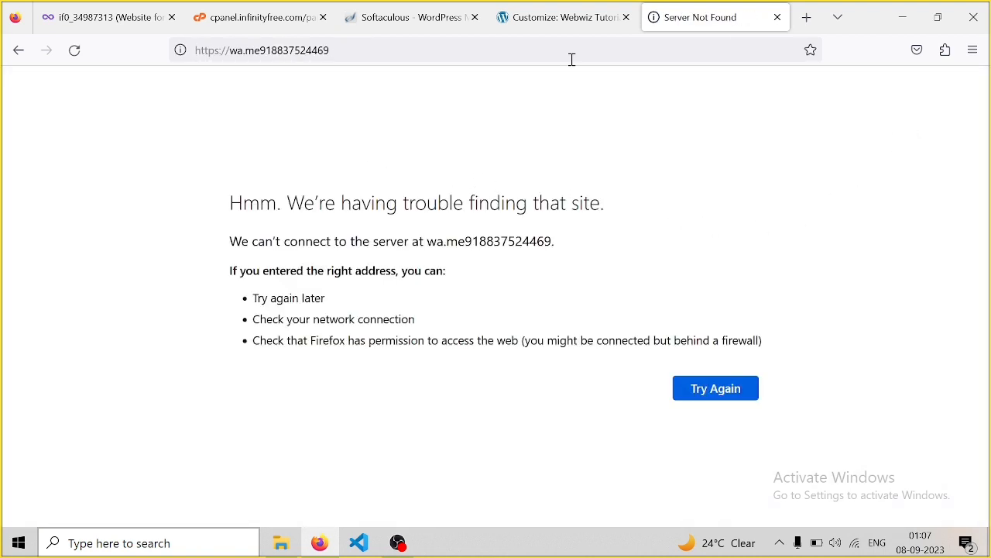
# Return to the customizer and scroll through Button 1's design settings
pyautogui.click(555, 27)
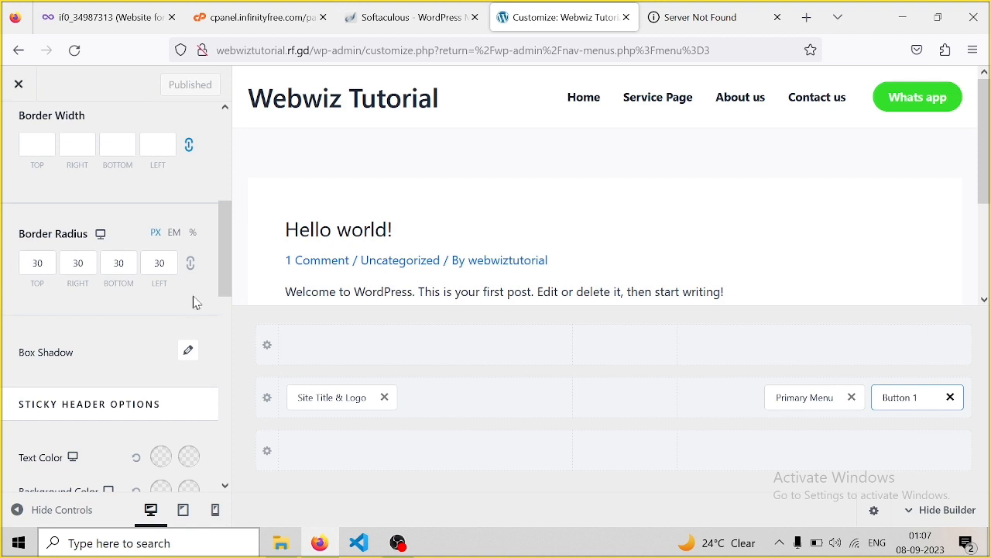
pyautogui.moveTo(226, 254); pyautogui.dragTo(234, 187)
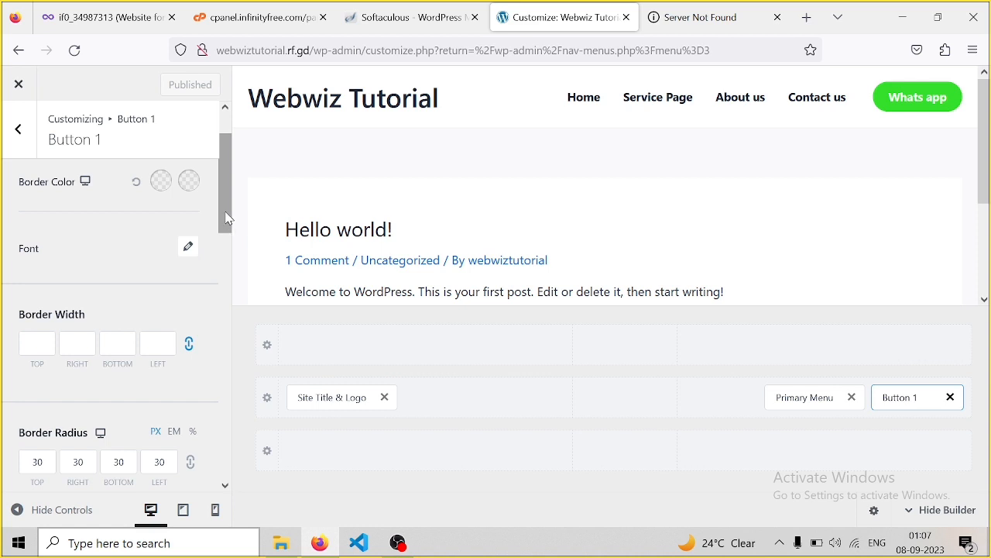
pyautogui.moveTo(227, 218); pyautogui.dragTo(231, 181)
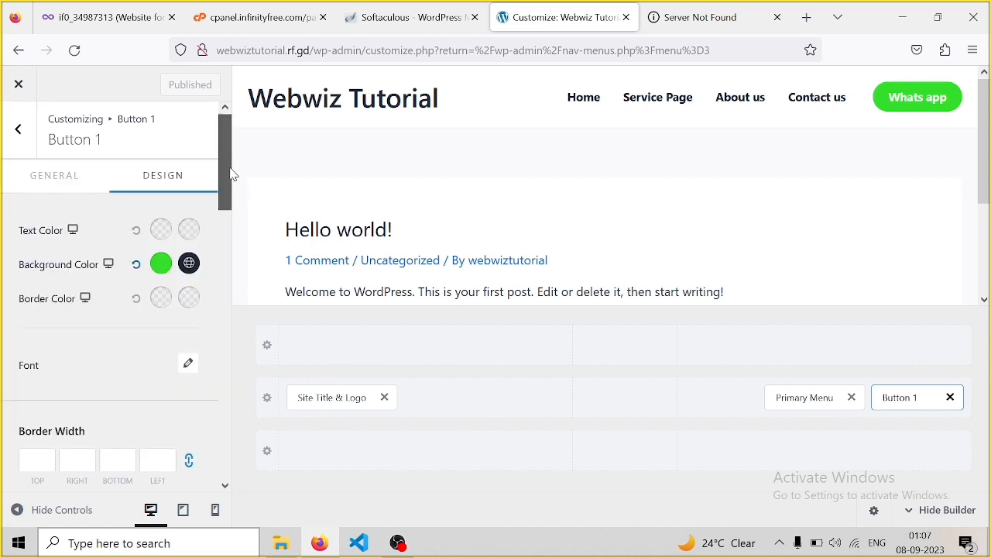
pyautogui.scroll(-2, 78, 184)
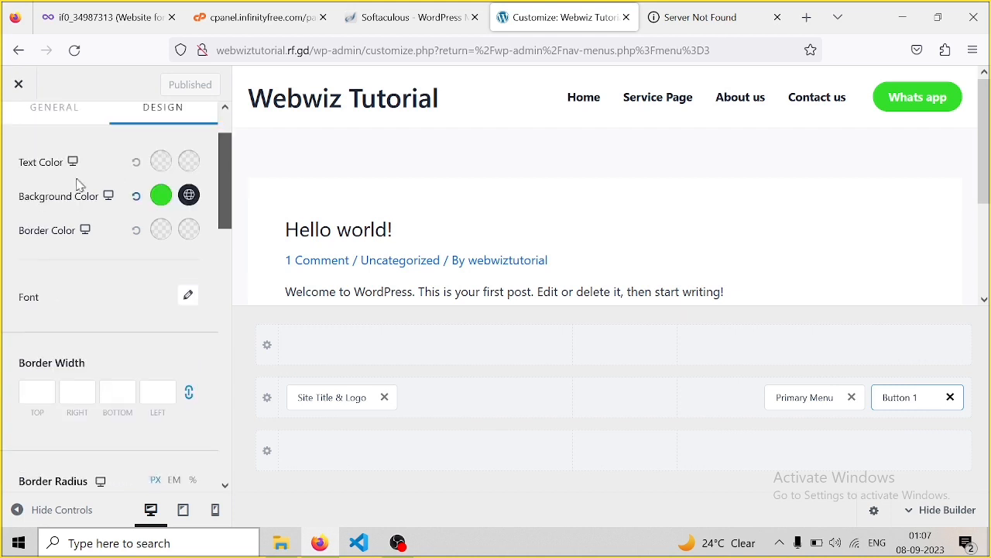
pyautogui.scroll(2, 180, 172)
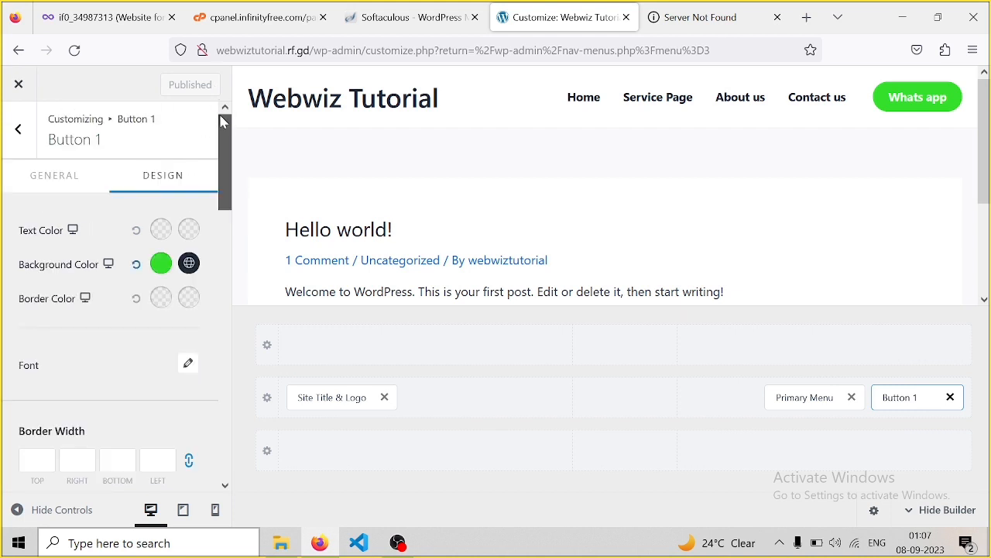
# Fix the Whats app button link by adding the missing slash after wa.me, then publish
pyautogui.click(55, 180)
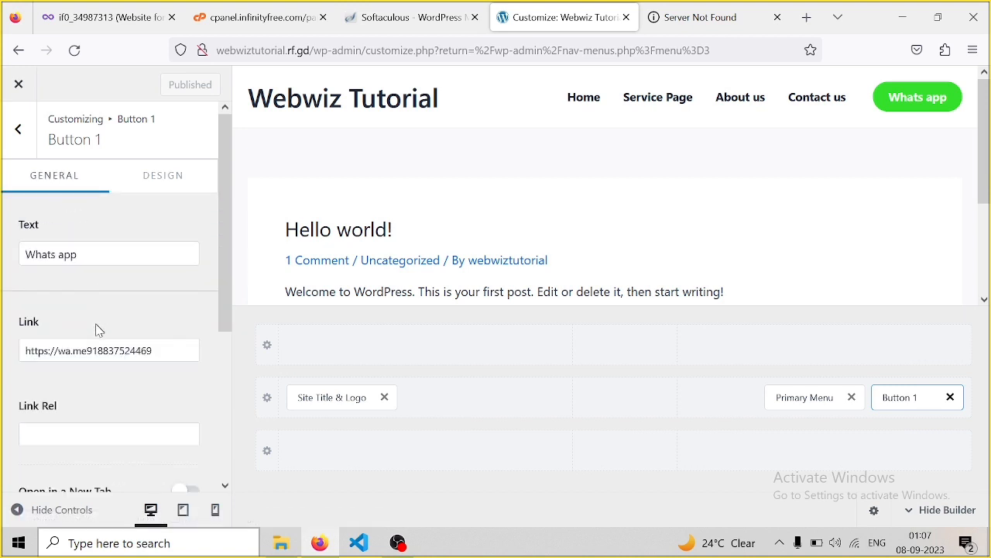
pyautogui.click(88, 347)
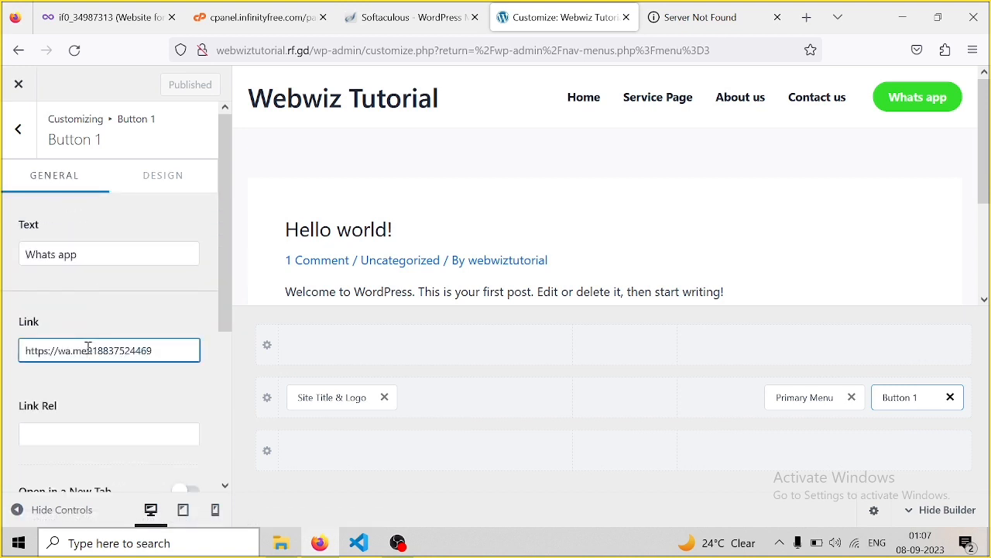
pyautogui.write('9')
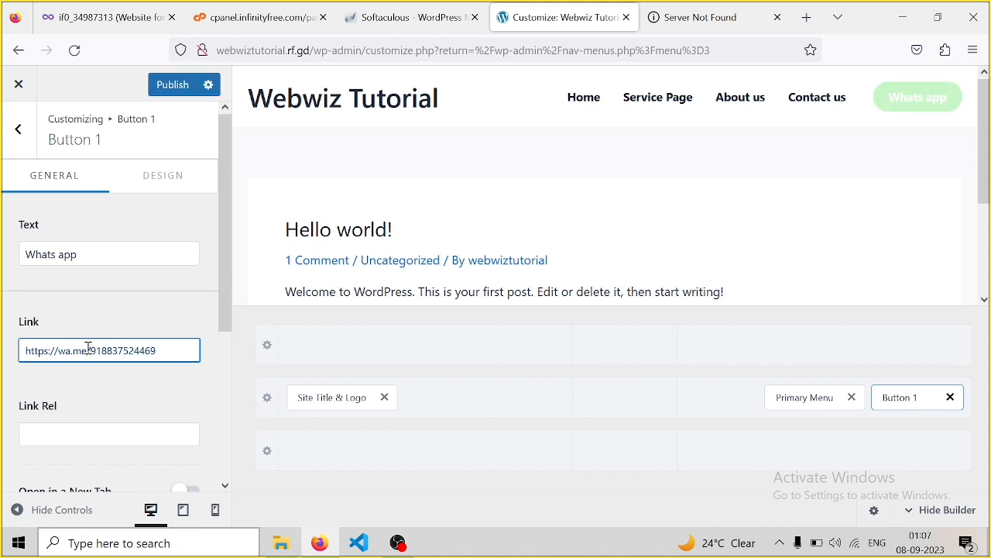
pyautogui.click(173, 86)
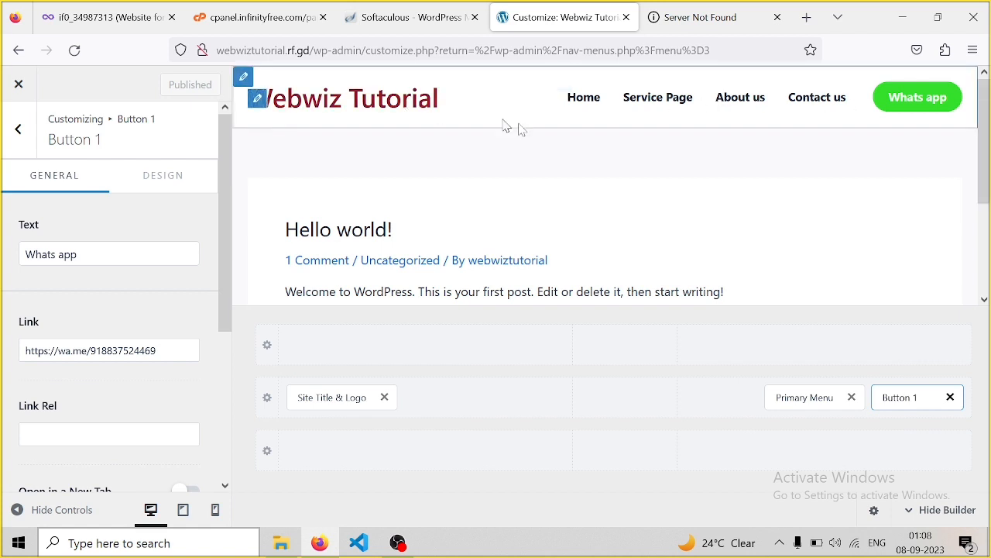
# Add a Social element to the header's top-row right cell and open its settings
pyautogui.click(17, 132)
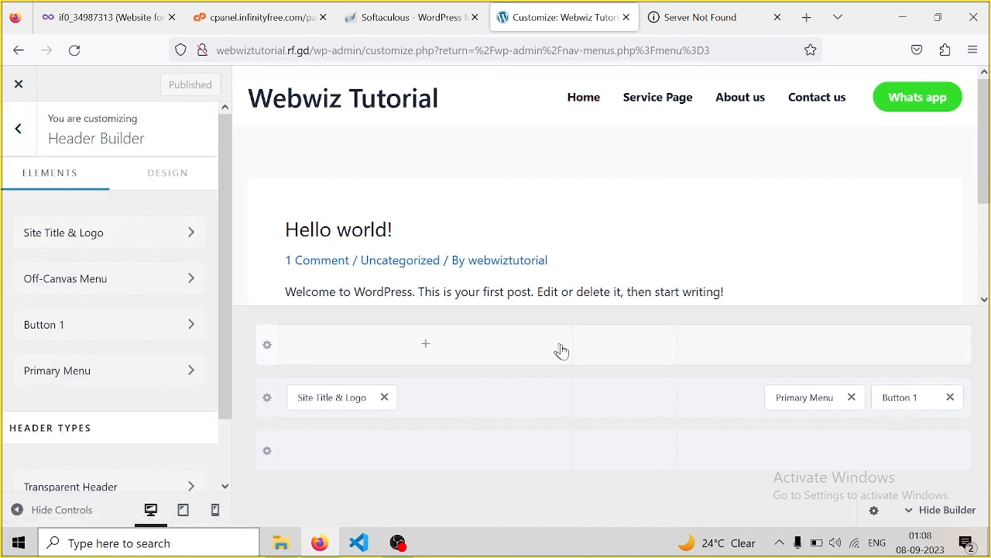
pyautogui.click(827, 353)
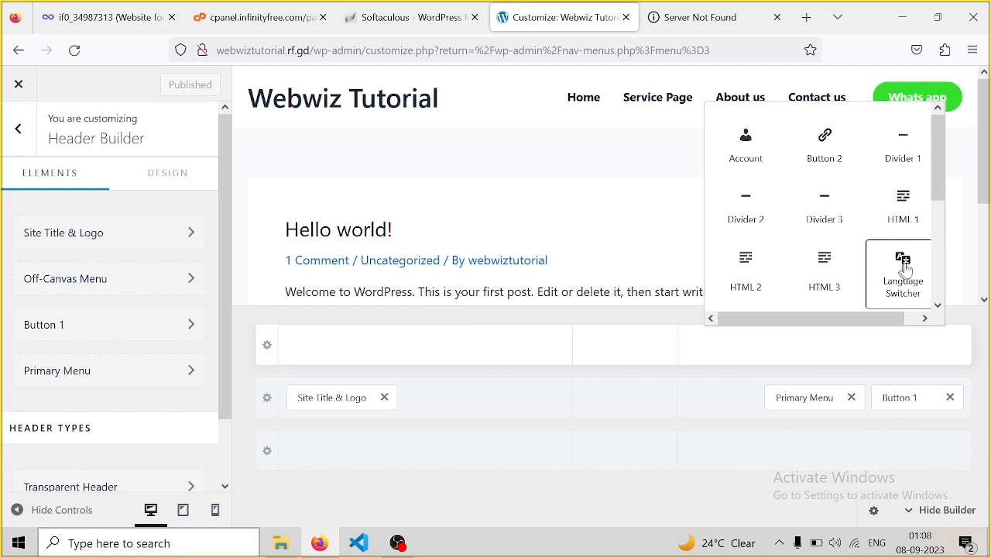
pyautogui.moveTo(939, 154); pyautogui.dragTo(938, 257)
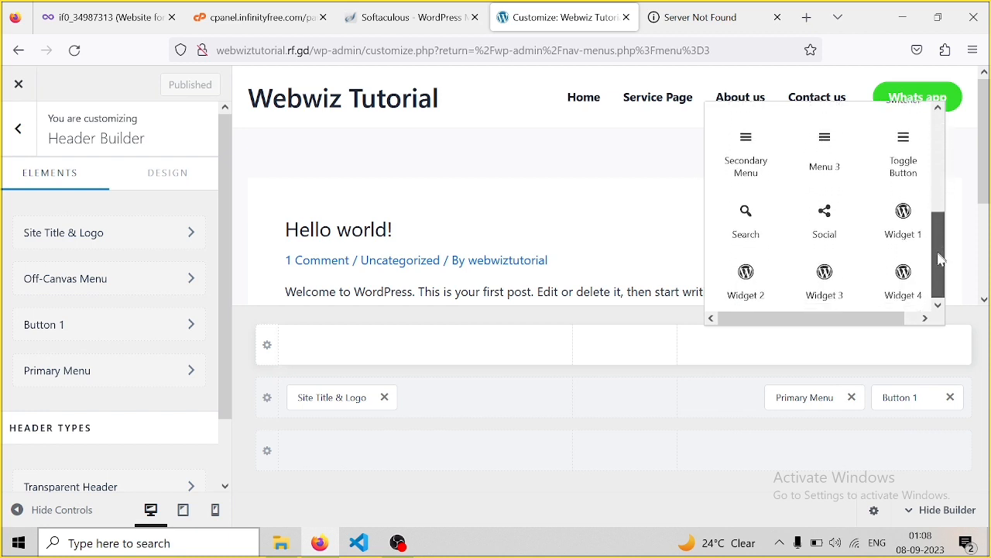
pyautogui.click(824, 217)
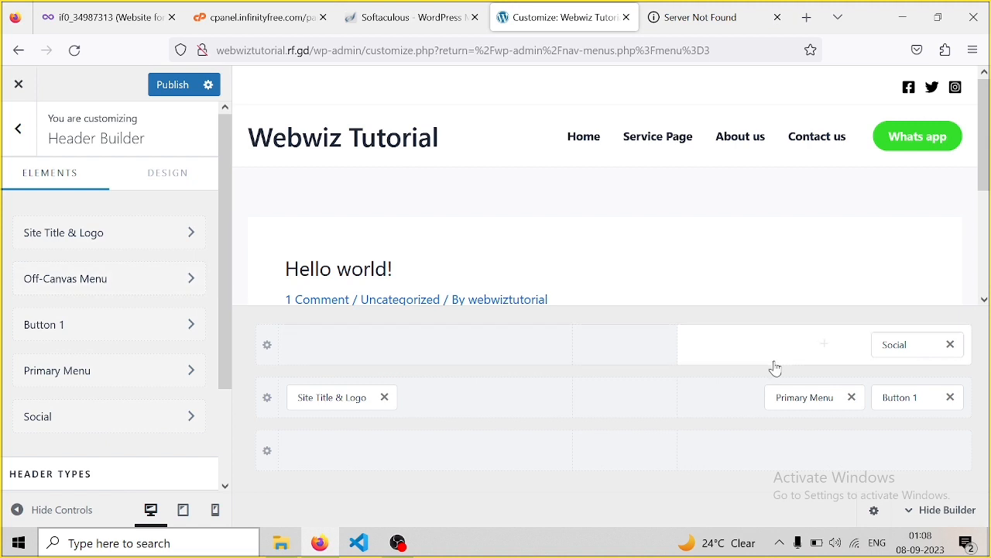
pyautogui.click(913, 346)
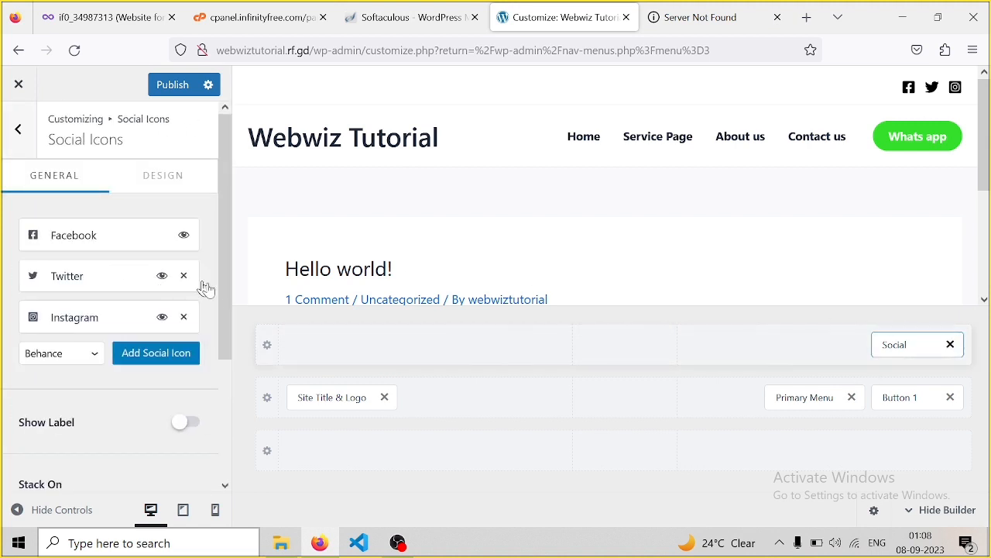
# Add Phone 1 and Email 1 icons to the header's social icons
pyautogui.click(97, 356)
pyautogui.scroll(-1, 84, 296)
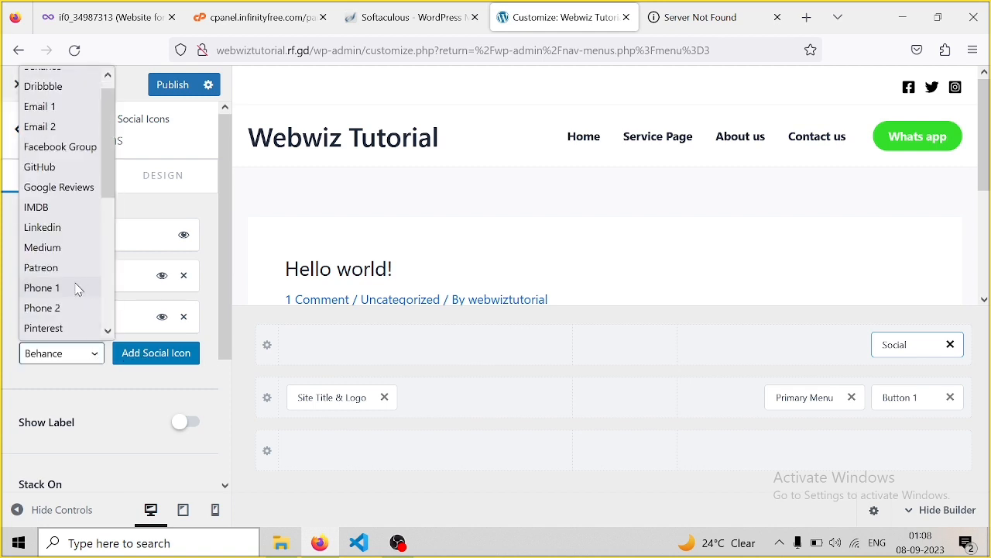
pyautogui.click(77, 289)
pyautogui.click(142, 357)
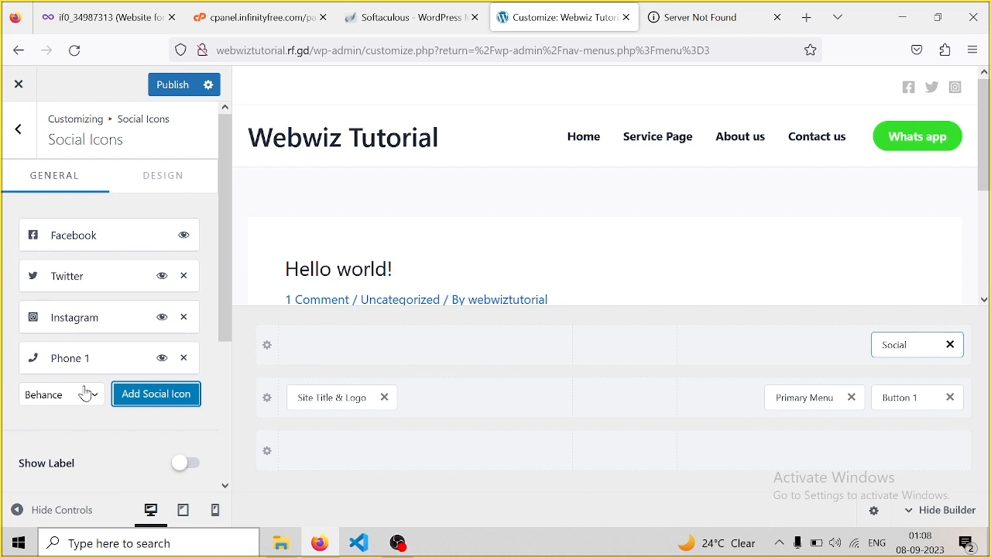
pyautogui.click(87, 394)
pyautogui.scroll(-1, 78, 356)
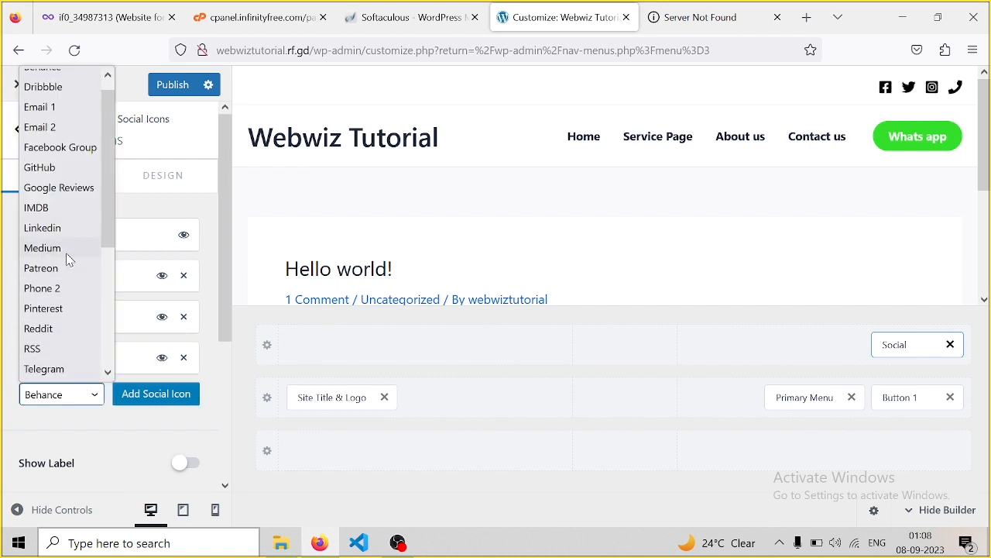
pyautogui.click(65, 113)
pyautogui.click(142, 396)
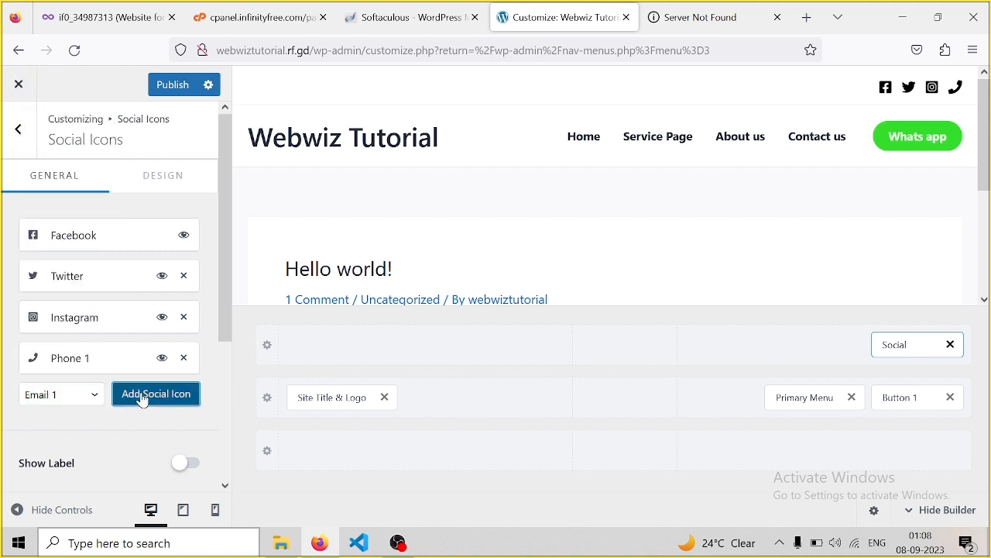
# Add TikTok, Linkedin and YouTube icons to the social icons list
pyautogui.click(83, 439)
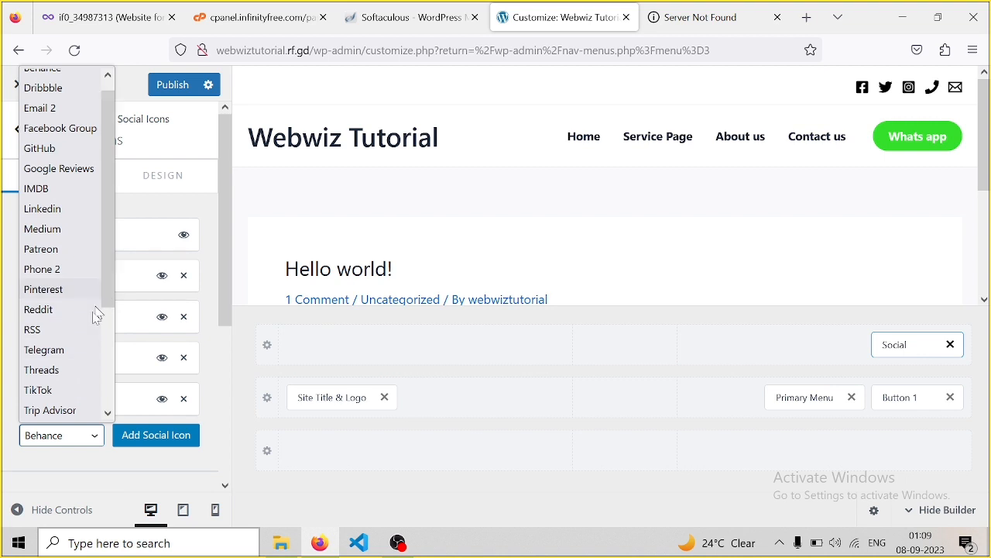
pyautogui.click(49, 392)
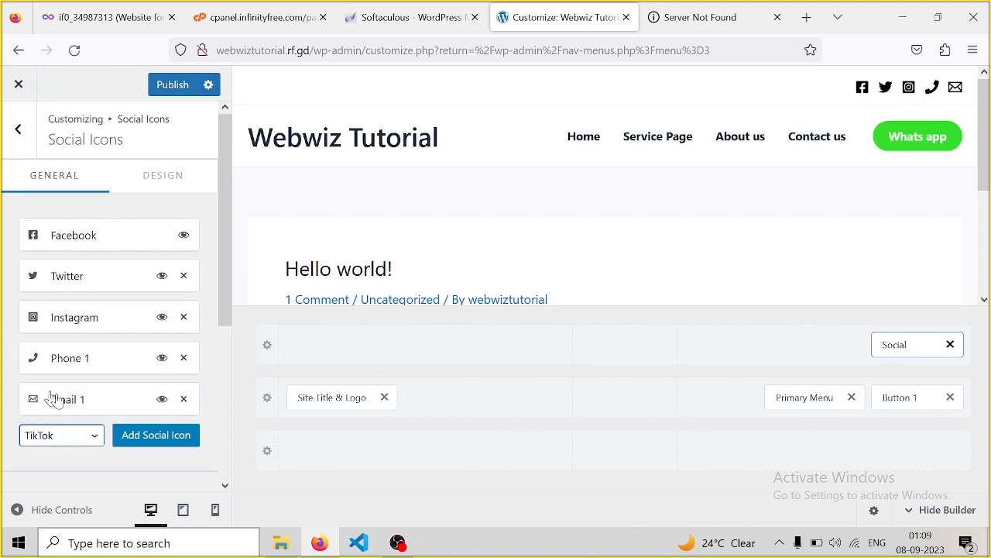
pyautogui.click(151, 435)
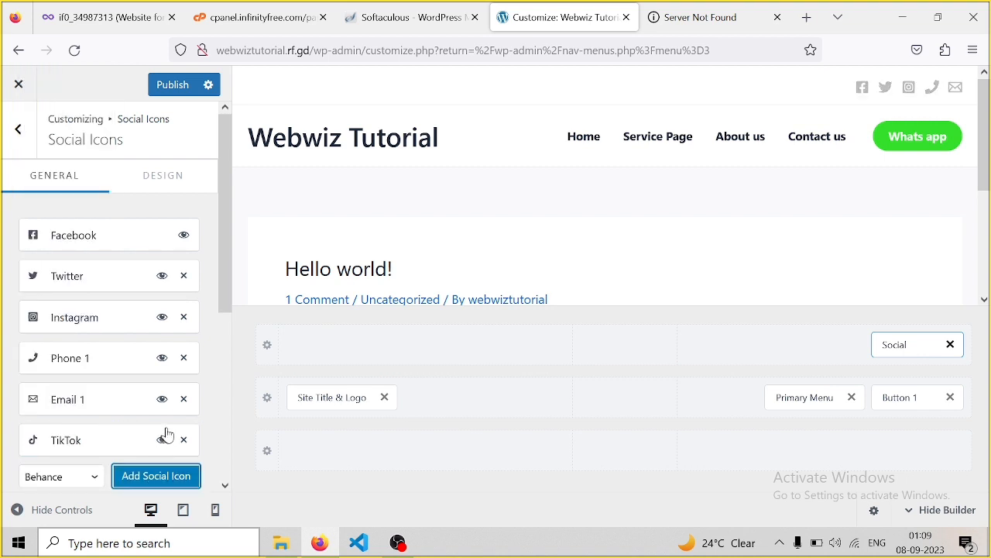
pyautogui.moveTo(224, 258); pyautogui.dragTo(217, 393)
pyautogui.click(88, 248)
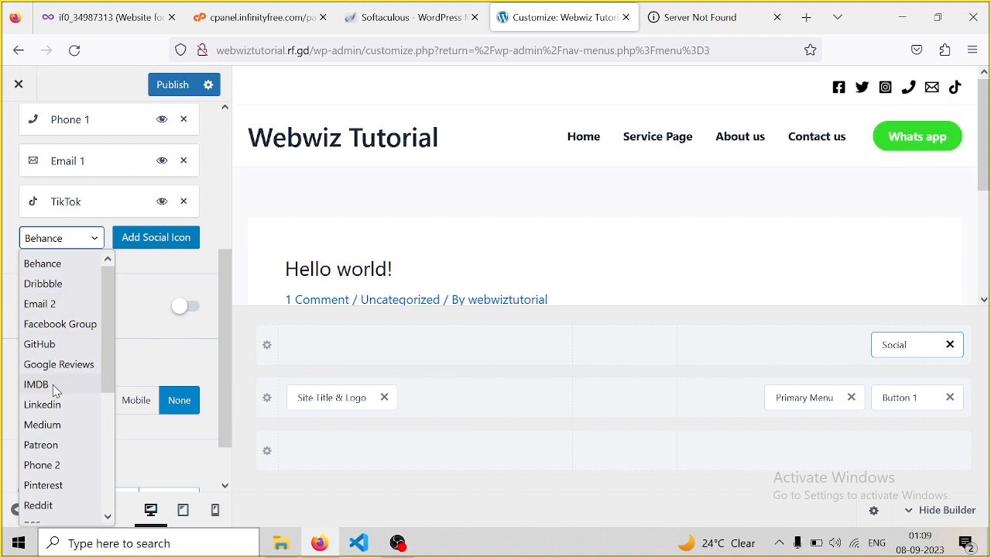
pyautogui.click(50, 410)
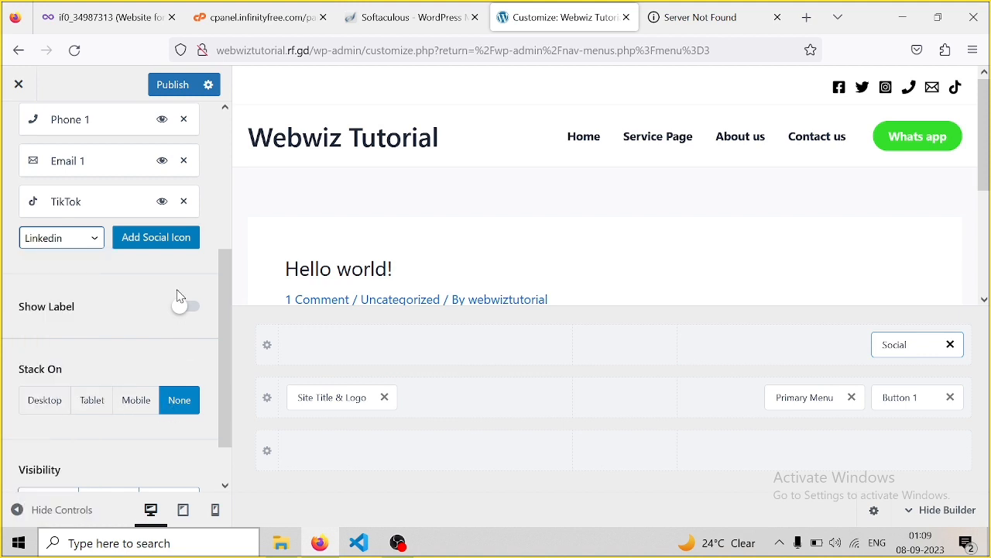
pyautogui.click(164, 244)
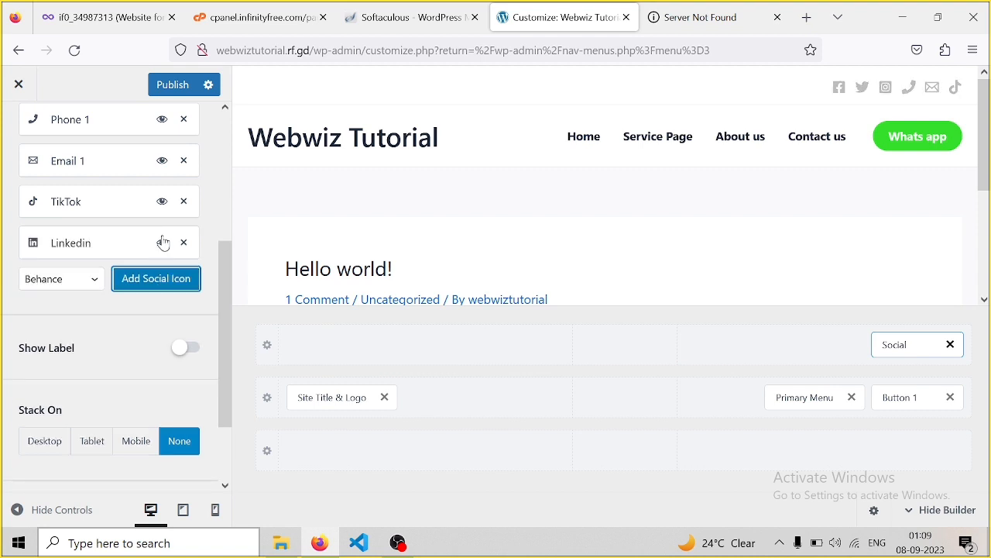
pyautogui.click(88, 279)
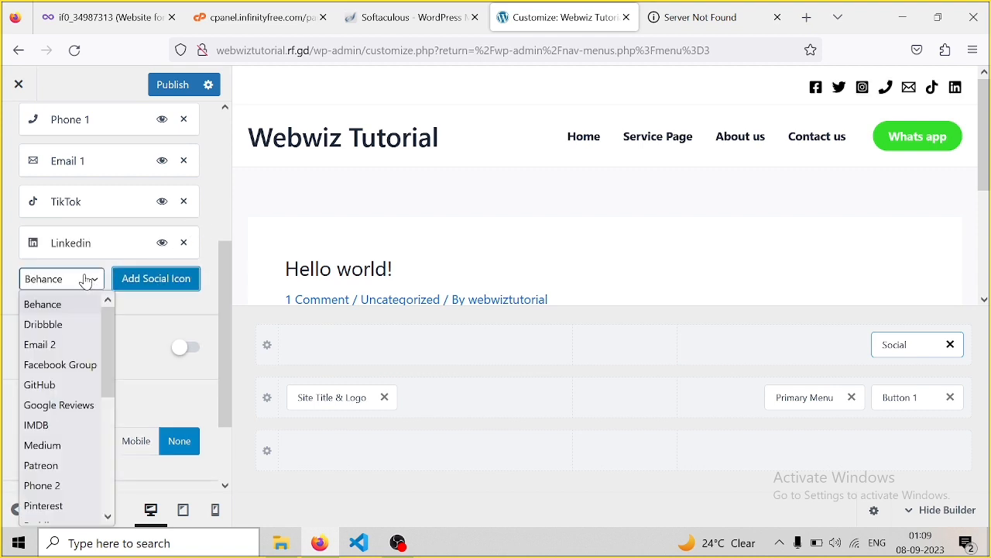
pyautogui.moveTo(109, 339); pyautogui.dragTo(113, 512)
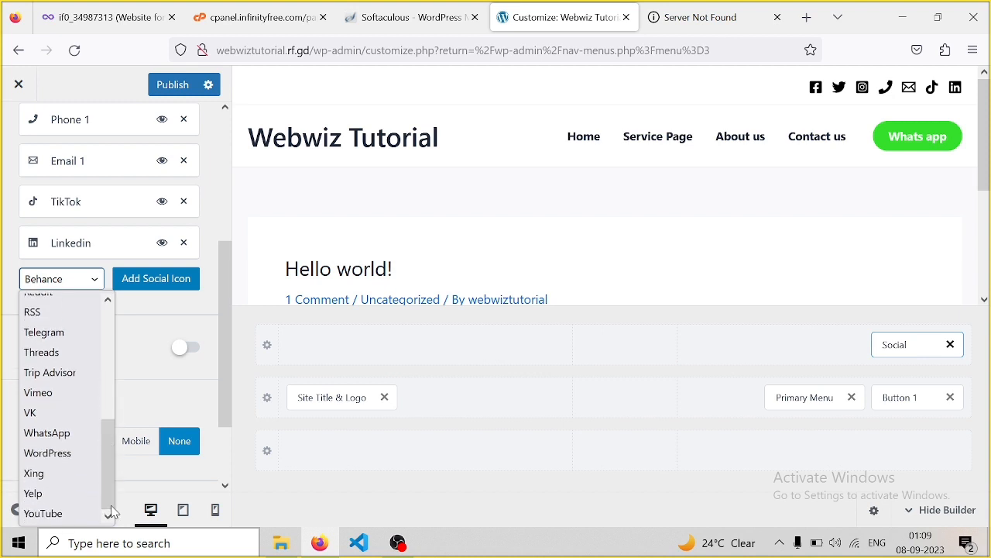
pyautogui.click(68, 514)
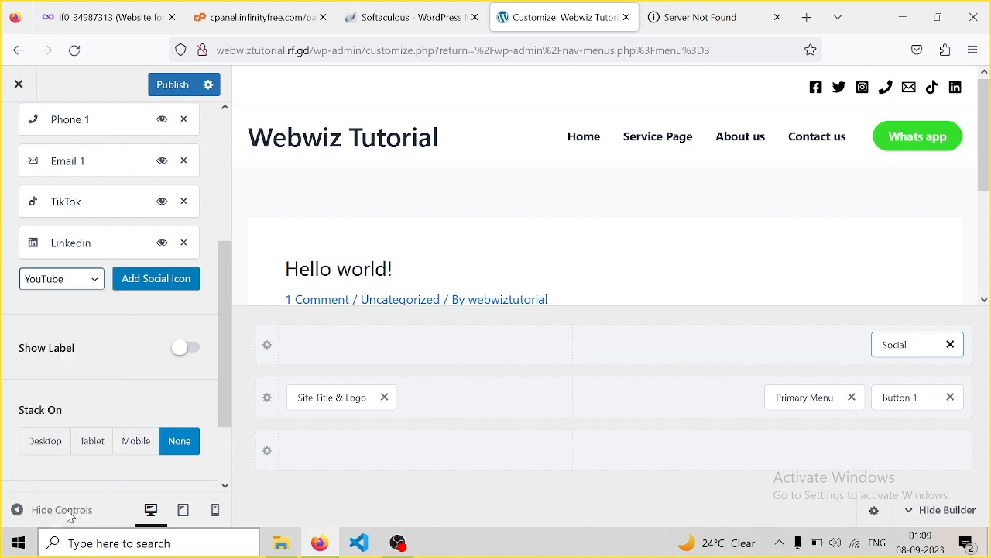
pyautogui.click(145, 280)
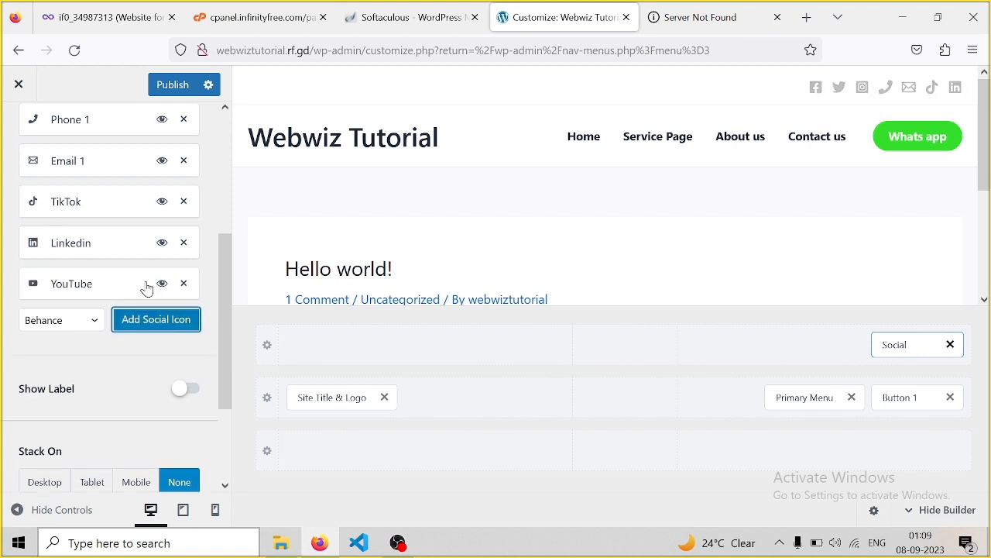
pyautogui.moveTo(226, 297); pyautogui.dragTo(230, 154)
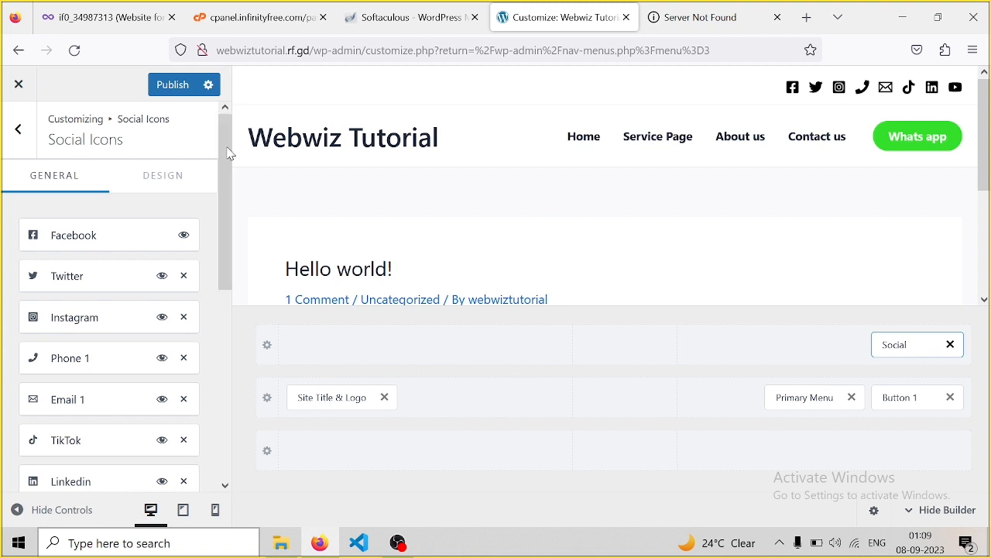
# Check the Facebook icon's link address and publish the social icon changes
pyautogui.click(120, 244)
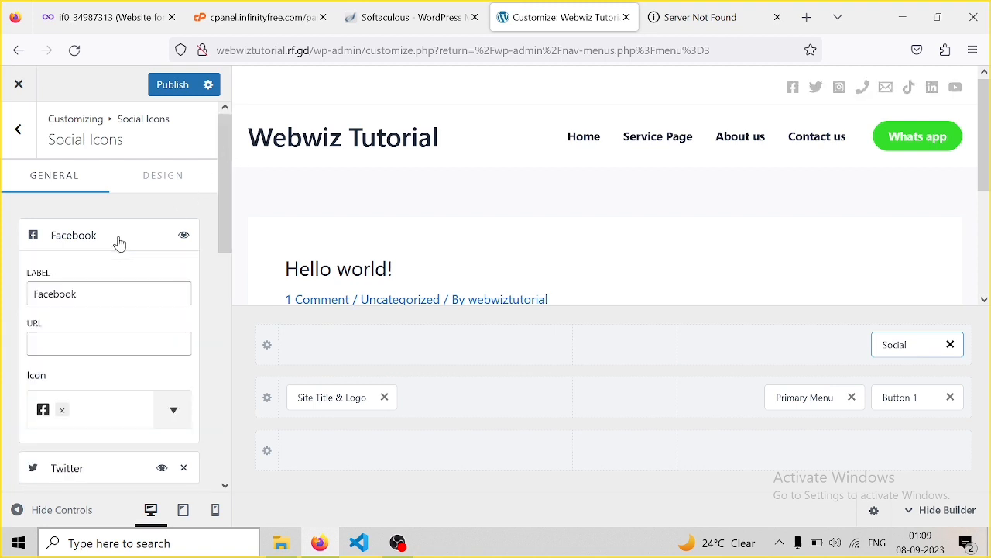
pyautogui.click(55, 338)
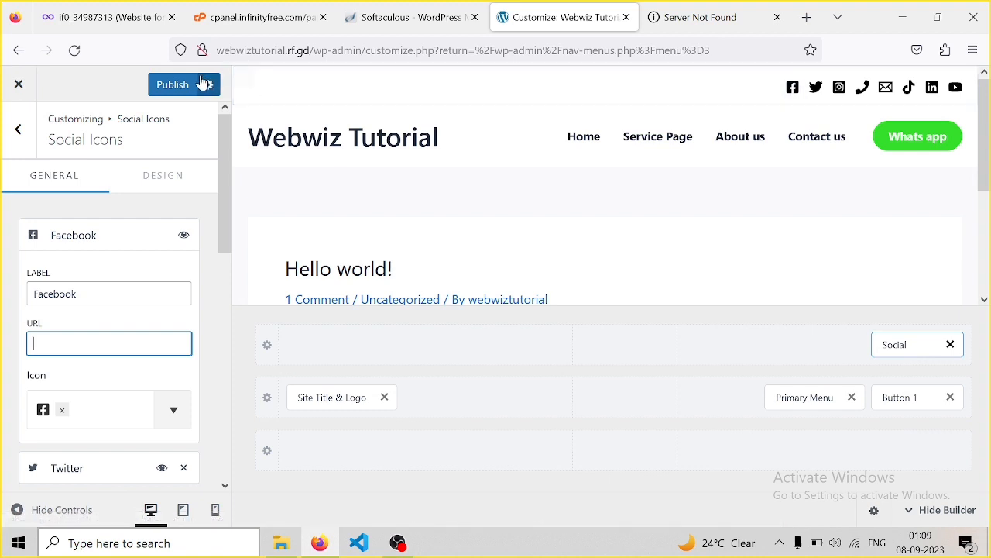
pyautogui.click(181, 89)
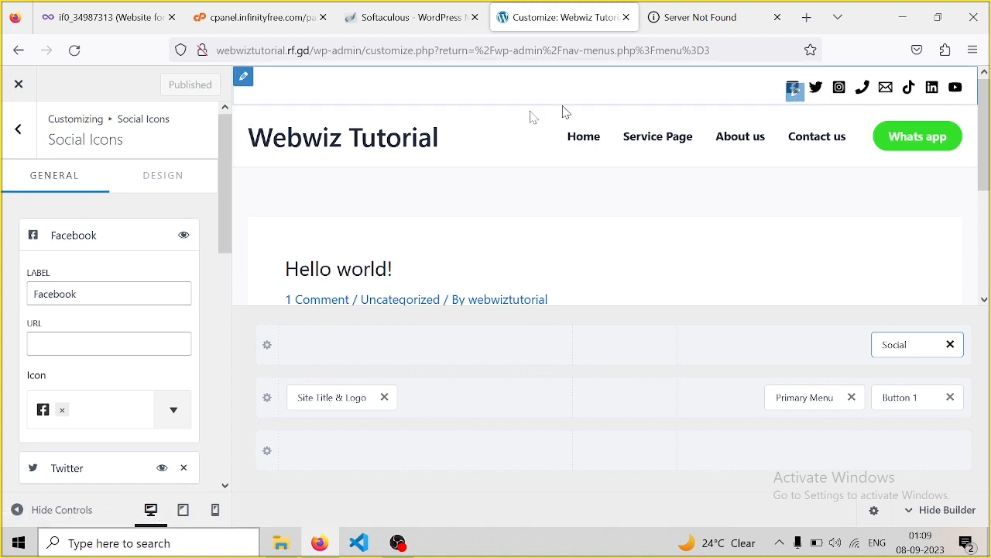
# Set the social icon colour to red, publish, and return to Header Builder
pyautogui.click(165, 176)
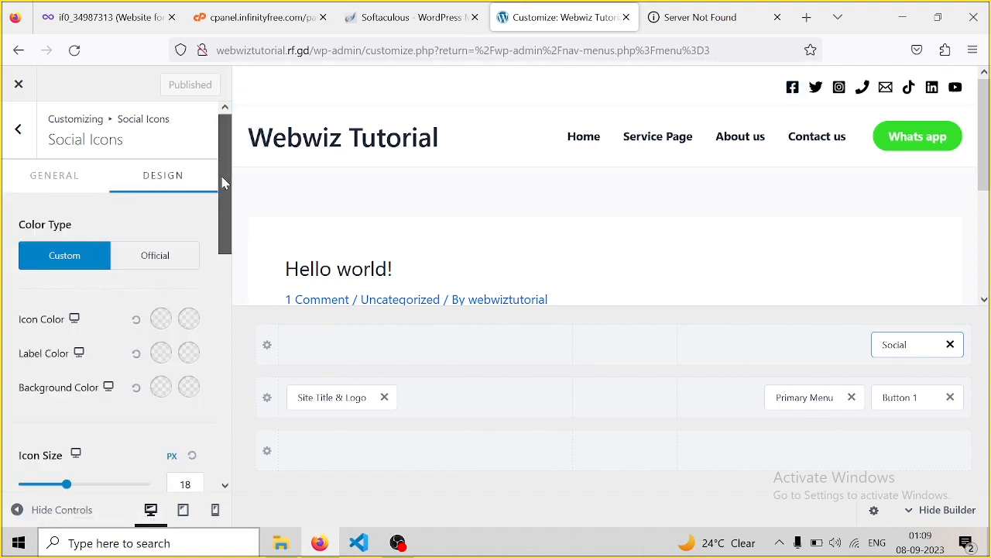
pyautogui.moveTo(226, 181); pyautogui.dragTo(226, 230)
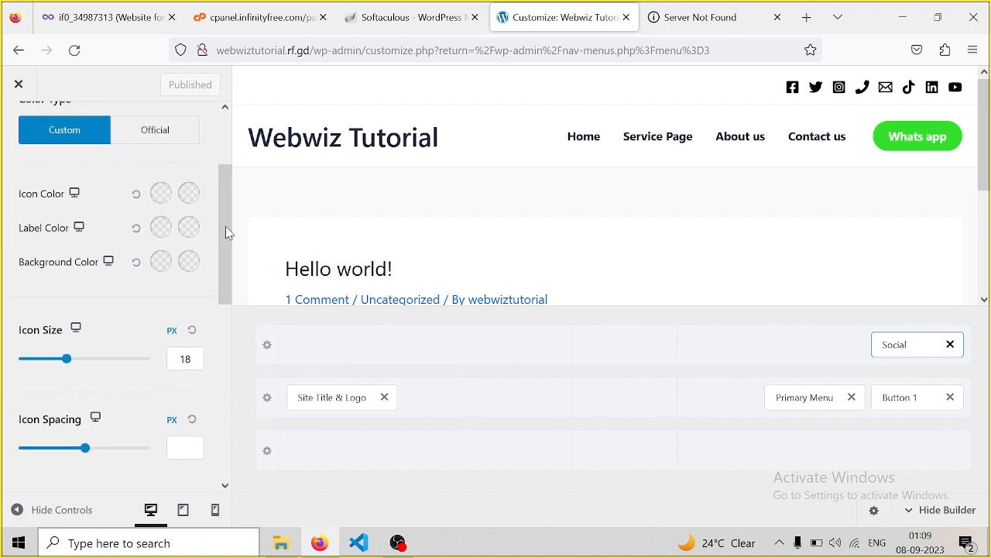
pyautogui.click(161, 193)
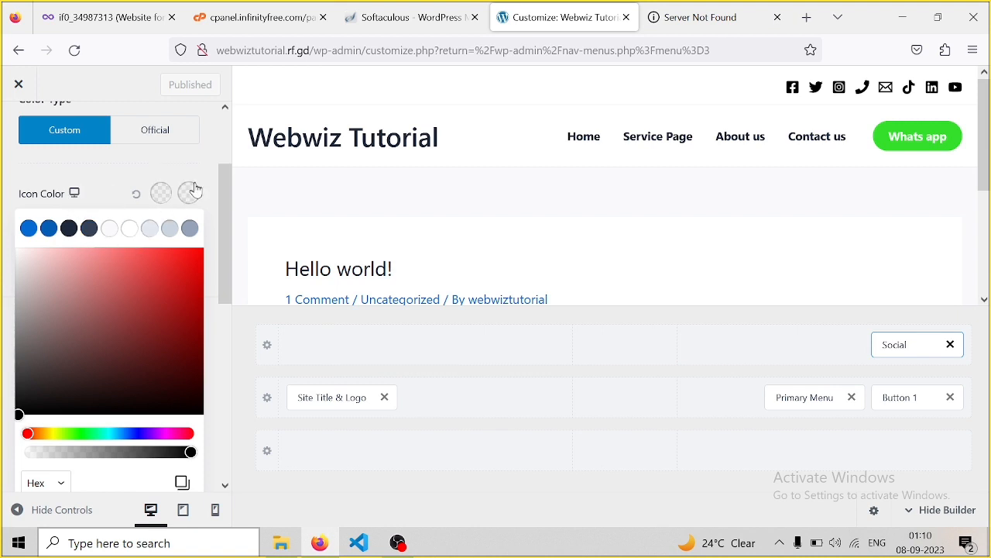
pyautogui.click(179, 264)
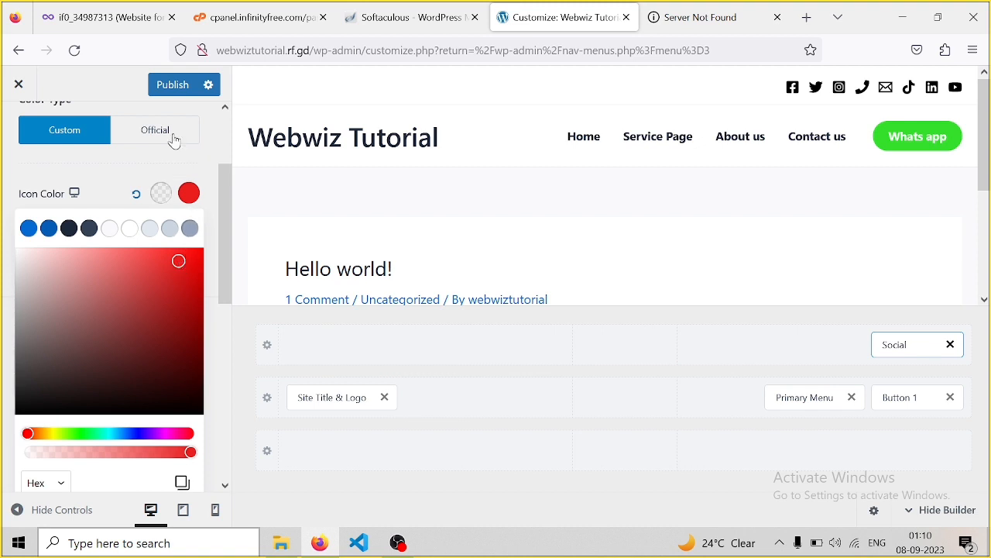
pyautogui.click(182, 89)
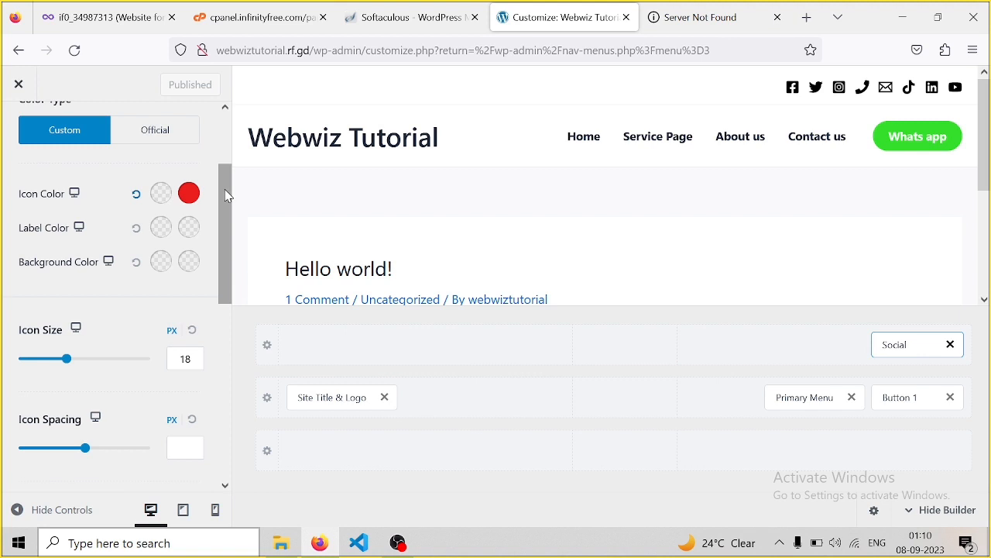
pyautogui.moveTo(228, 197); pyautogui.dragTo(224, 360)
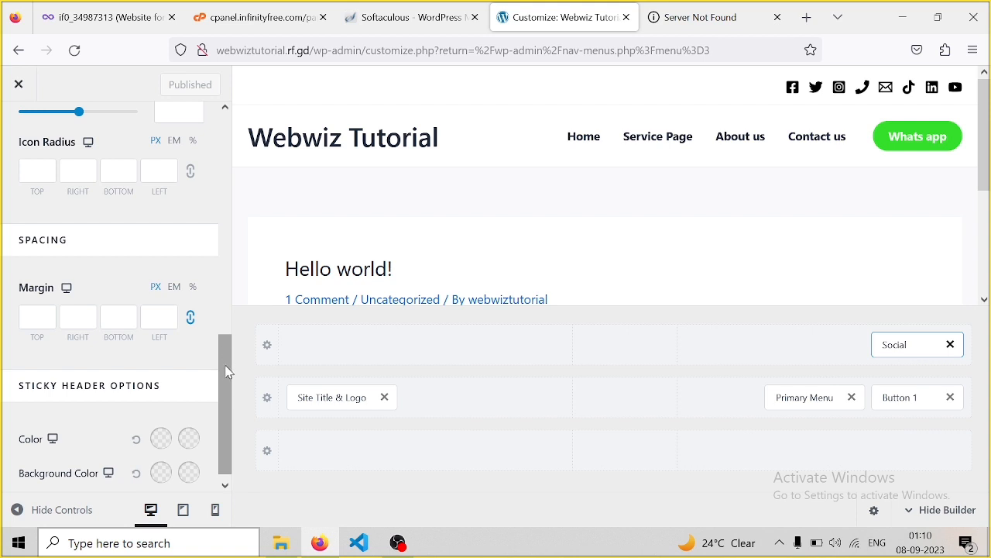
pyautogui.moveTo(227, 387); pyautogui.dragTo(220, 155)
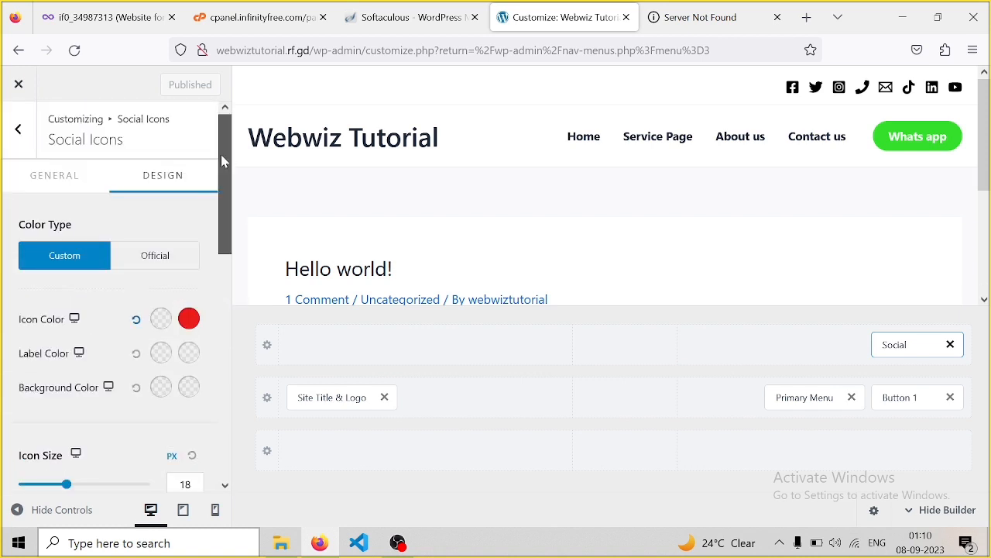
pyautogui.click(20, 130)
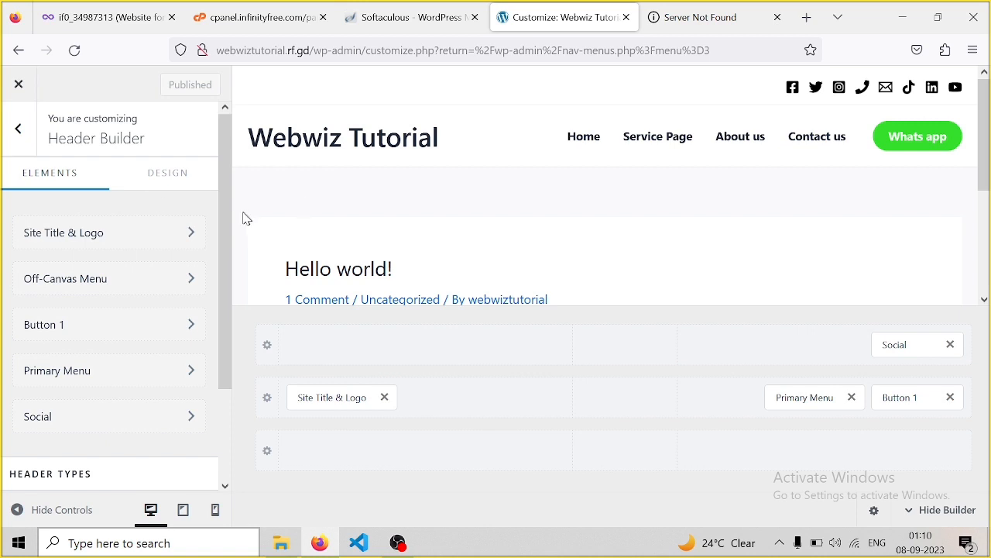
pyautogui.click(673, 28)
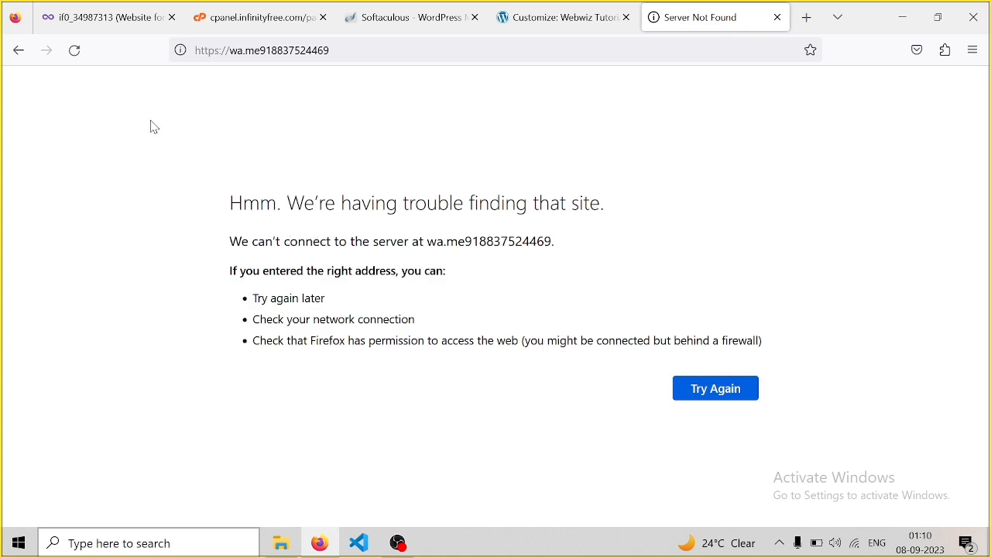
pyautogui.click(23, 54)
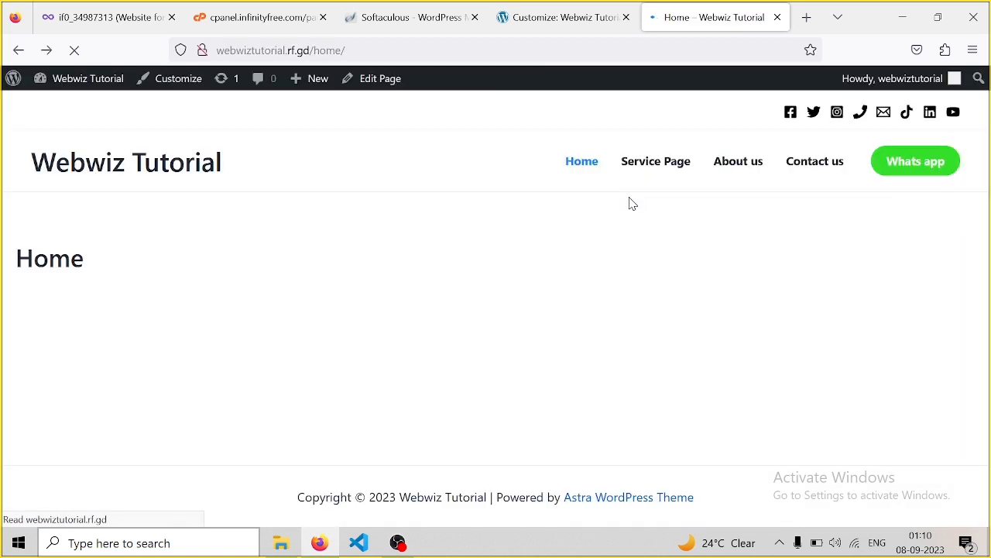
pyautogui.press('F5')
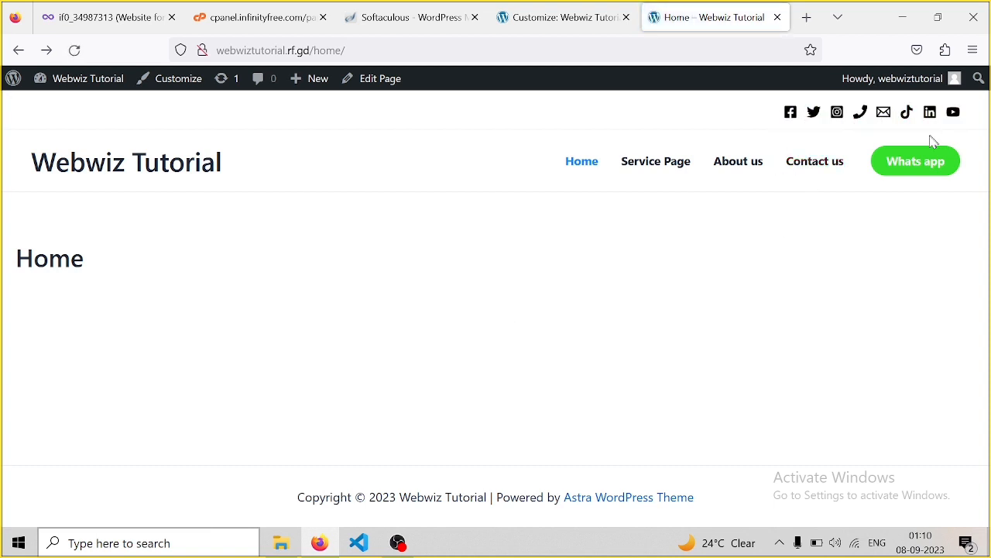
pyautogui.click(899, 175)
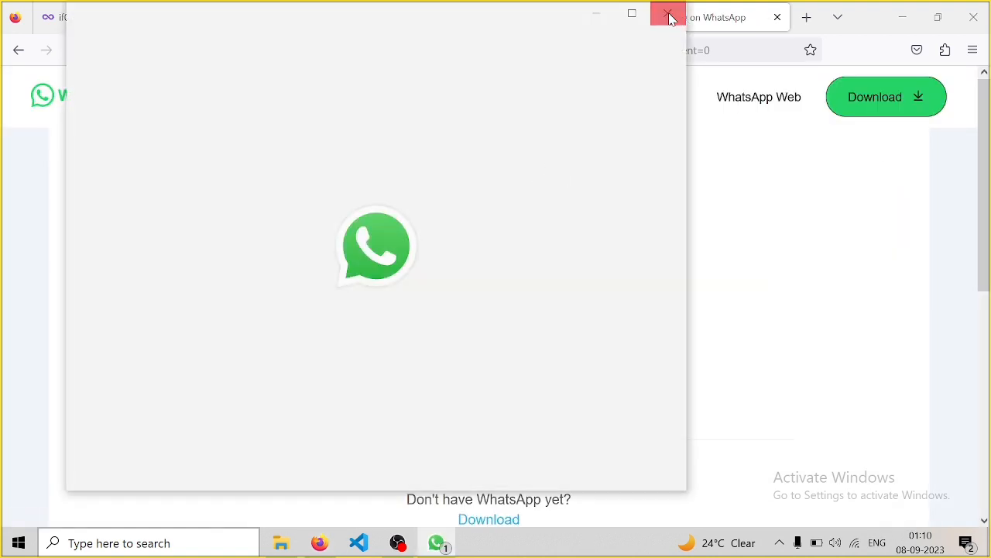
pyautogui.click(669, 17)
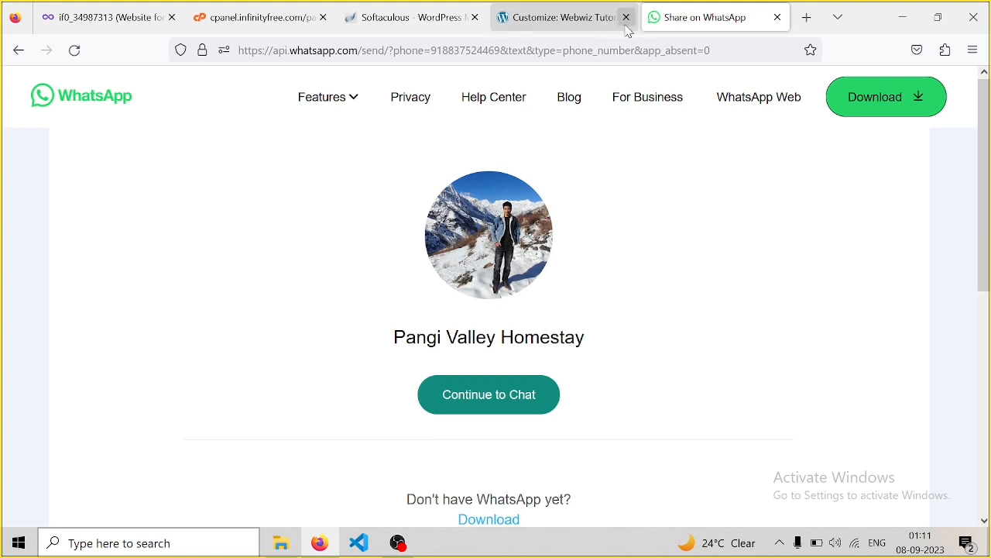
pyautogui.click(18, 51)
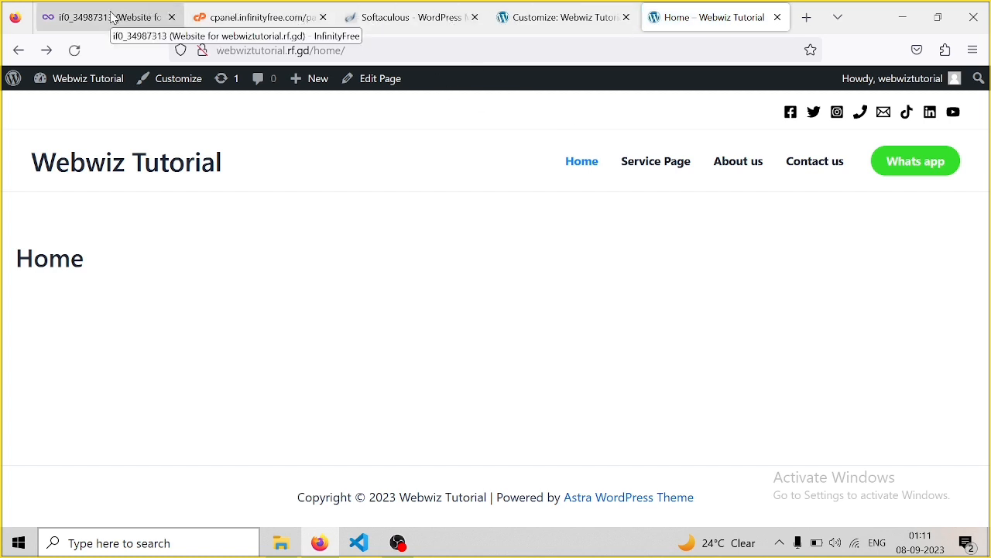
pyautogui.click(573, 25)
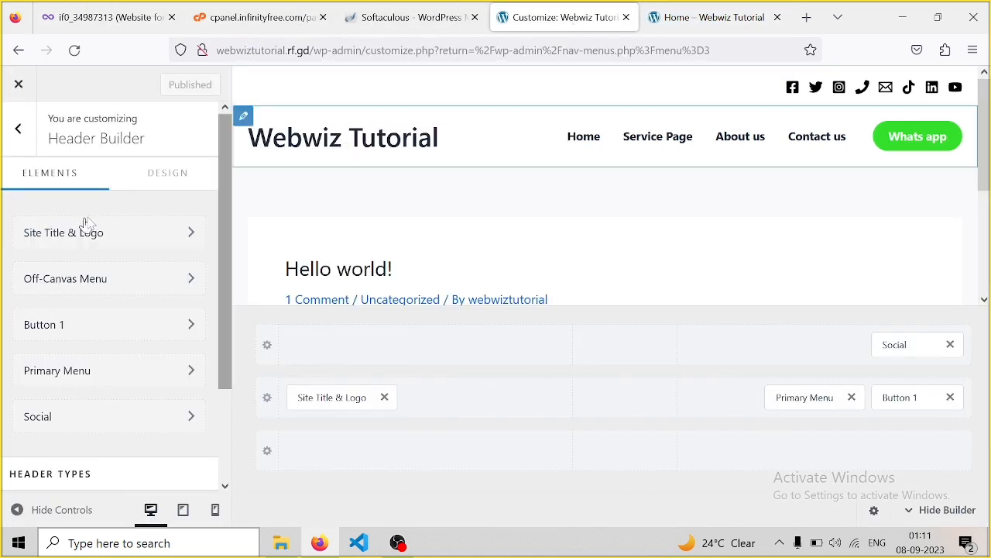
# In Footer Builder > Copyright, replace [theme_author] after 'Powered by' with the owner's name and publish
pyautogui.click(19, 130)
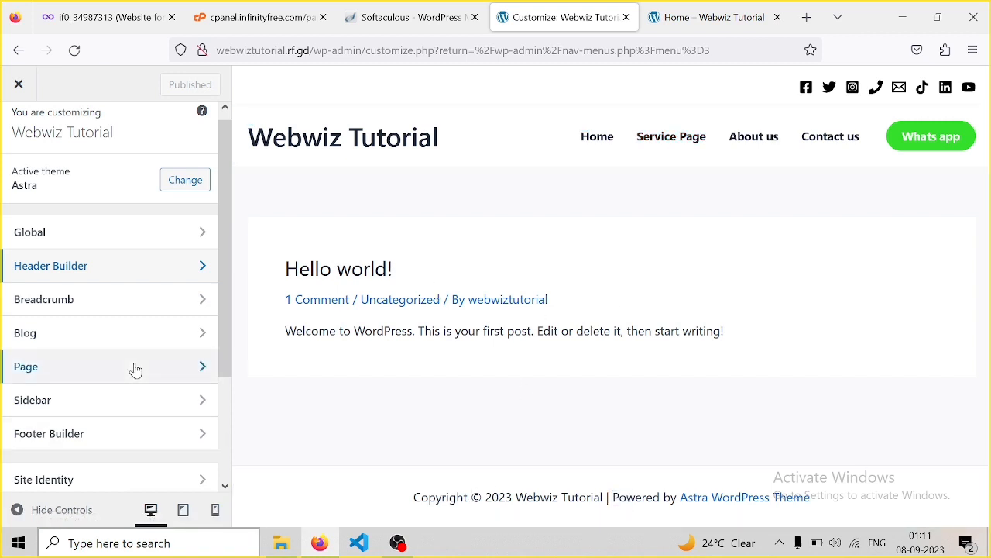
pyautogui.click(84, 434)
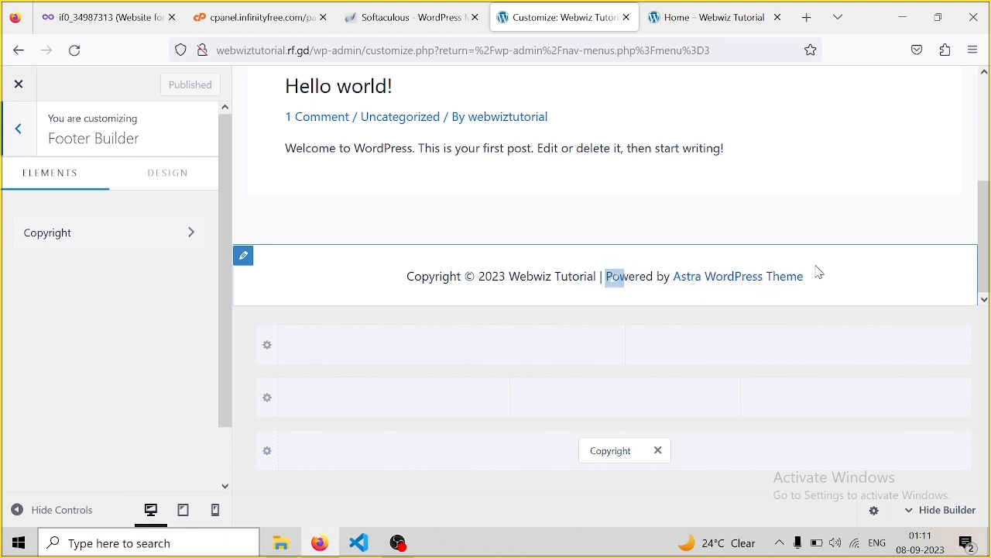
pyautogui.click(112, 226)
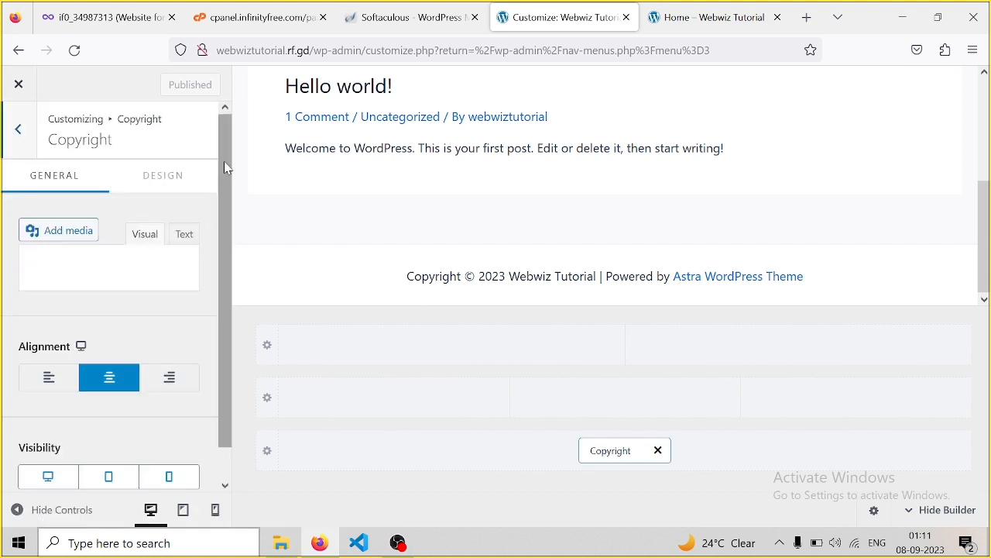
pyautogui.moveTo(227, 171); pyautogui.dragTo(222, 231)
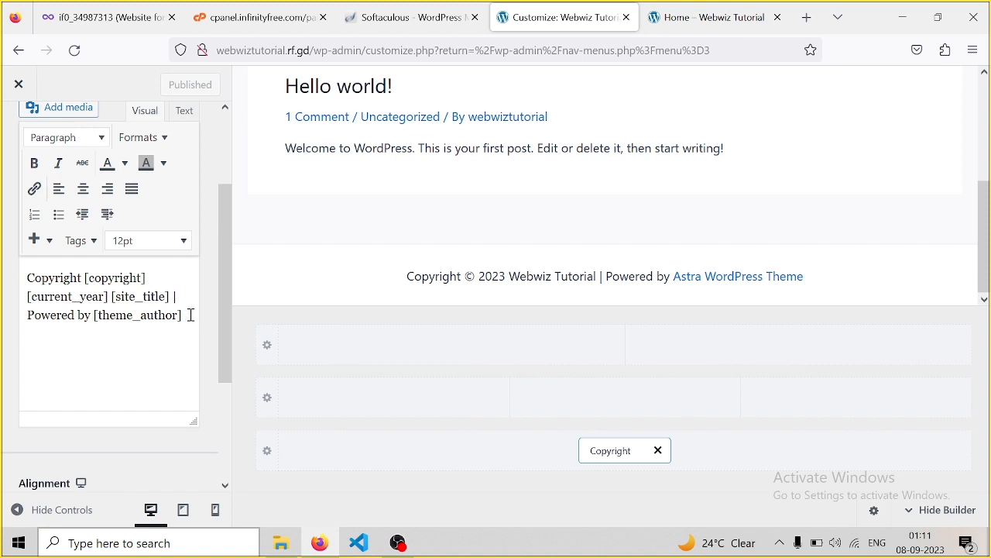
pyautogui.moveTo(190, 315); pyautogui.dragTo(95, 318)
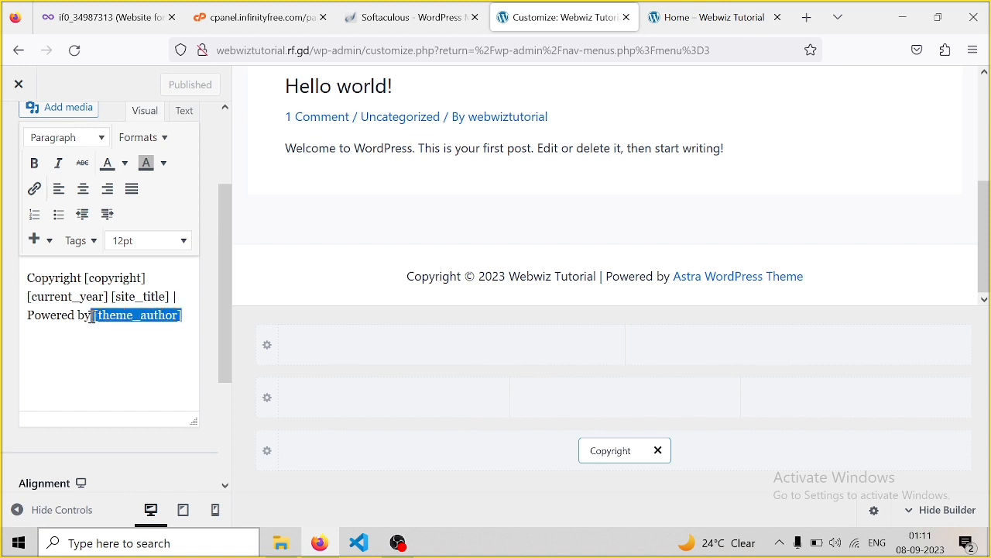
pyautogui.press('BackSpace')
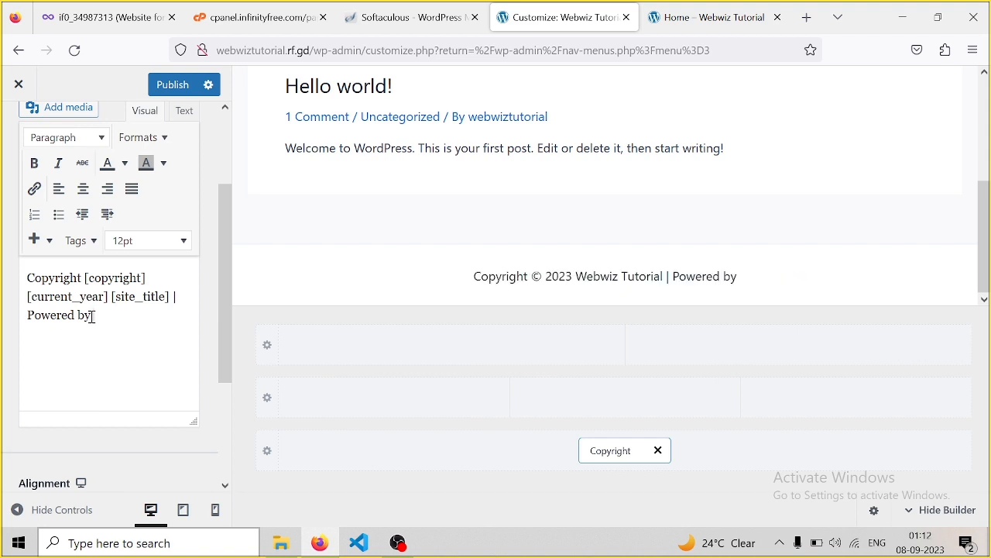
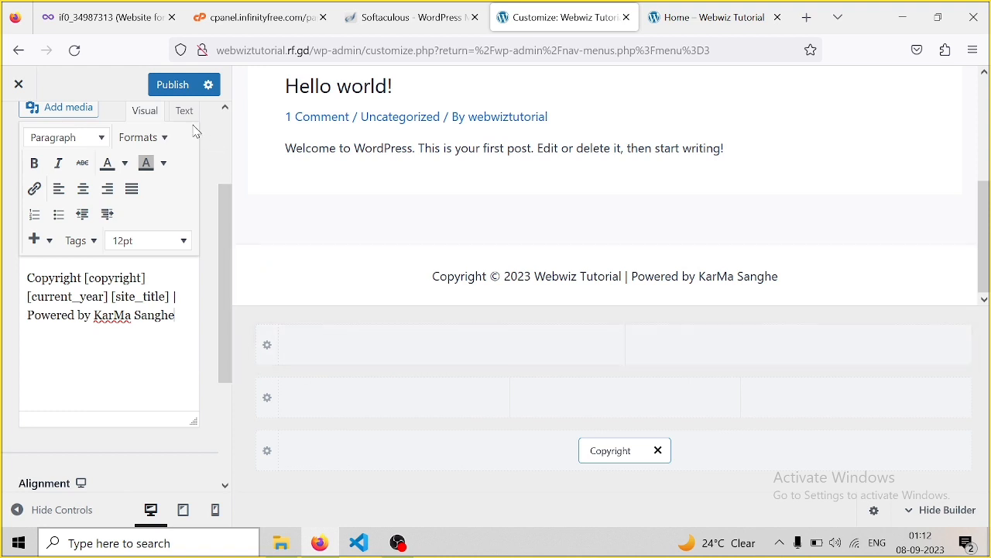
pyautogui.click(173, 86)
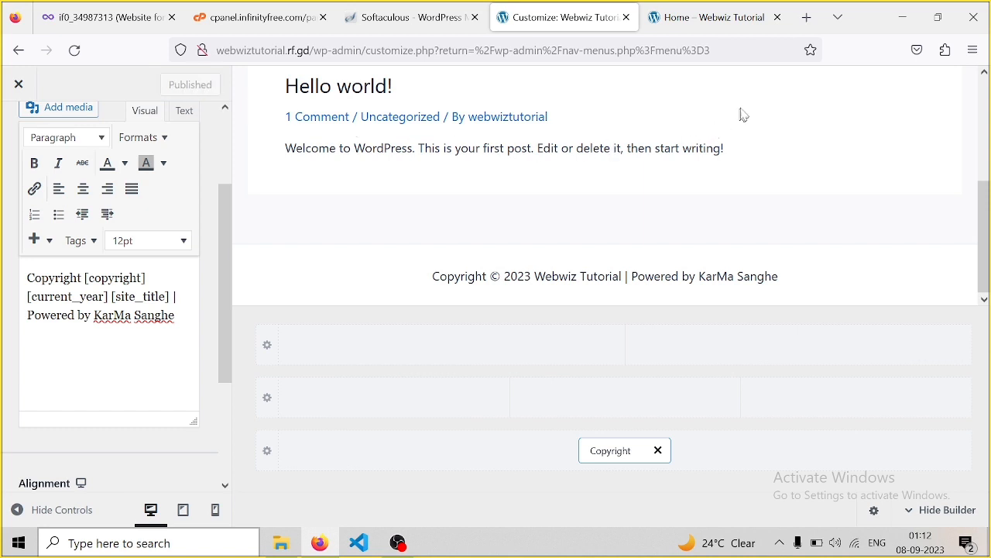
pyautogui.click(714, 24)
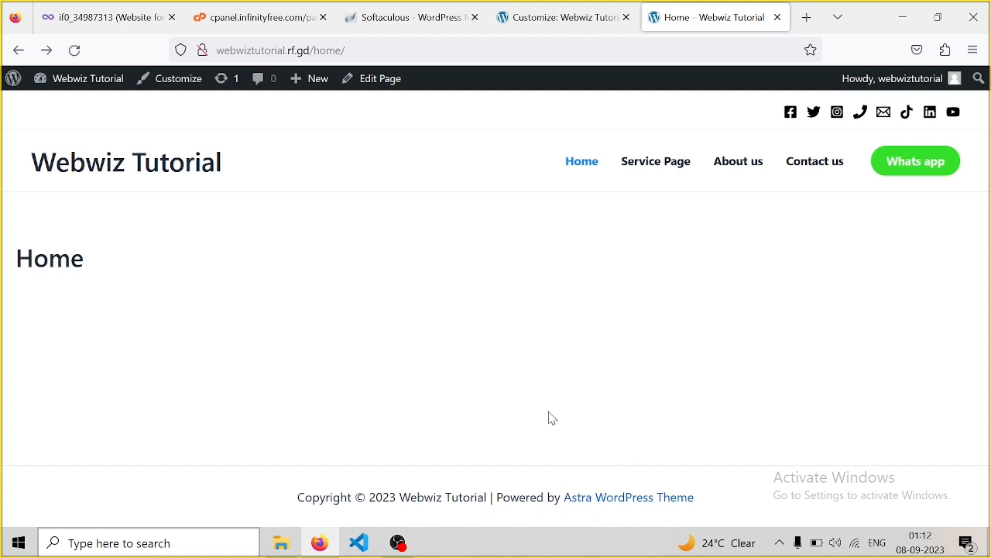
pyautogui.press('F5')
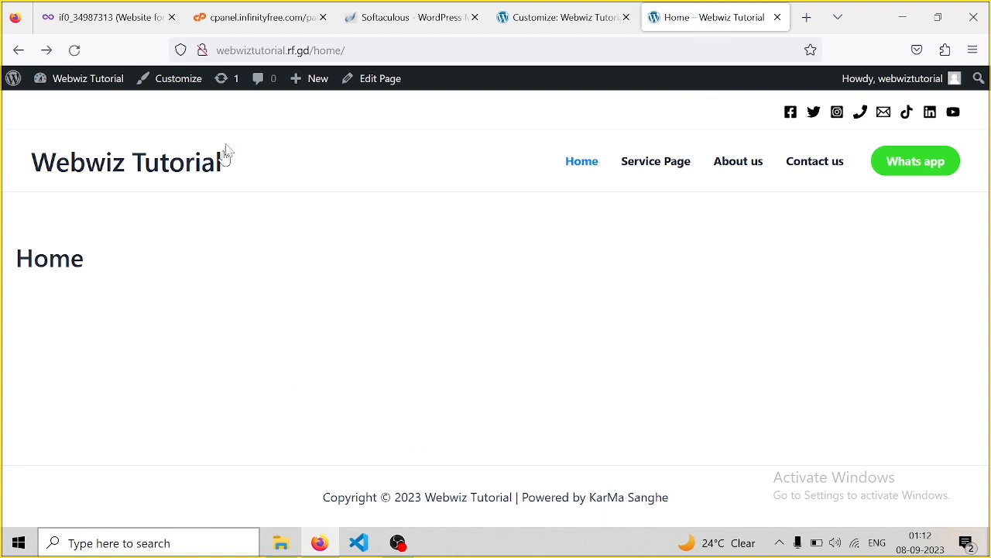
pyautogui.click(545, 16)
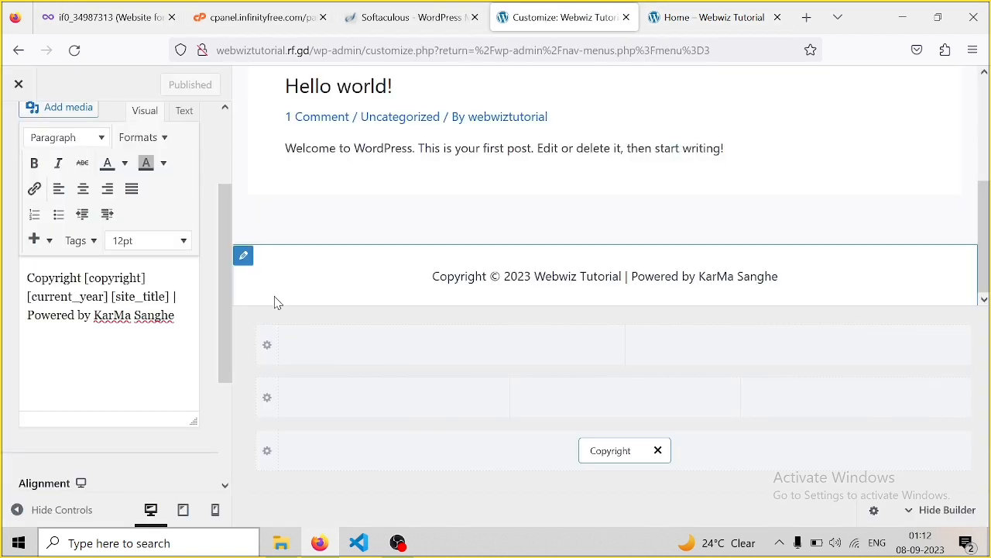
pyautogui.moveTo(398, 358)
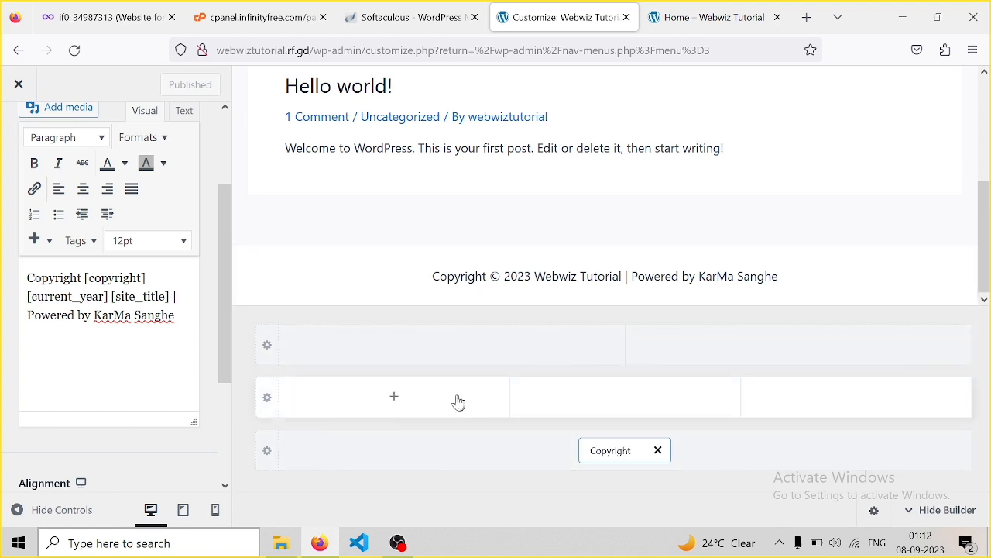
# Place an HTML 1 block in the footer's middle row and open its settings
pyautogui.click(393, 400)
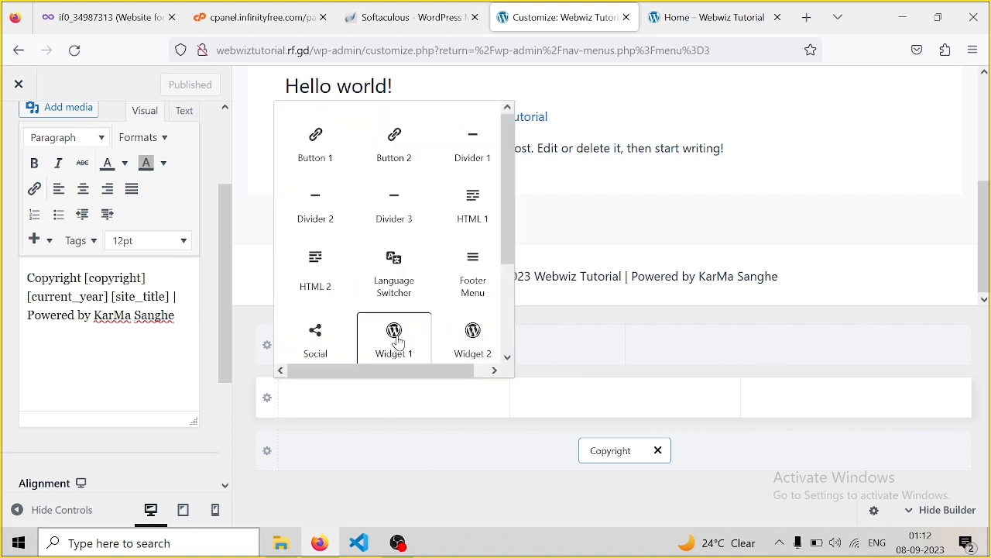
pyautogui.moveTo(505, 200); pyautogui.dragTo(510, 170)
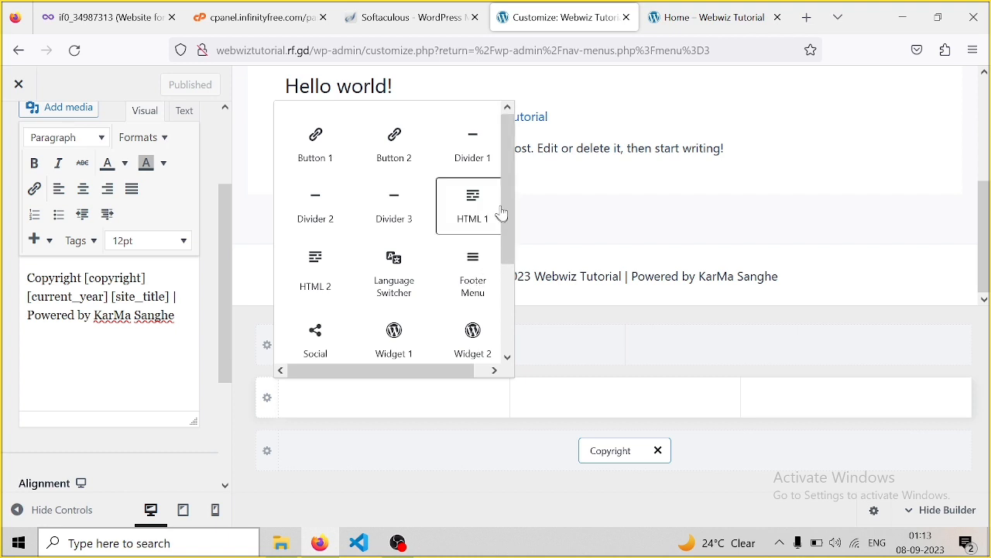
pyautogui.moveTo(511, 186); pyautogui.dragTo(508, 222)
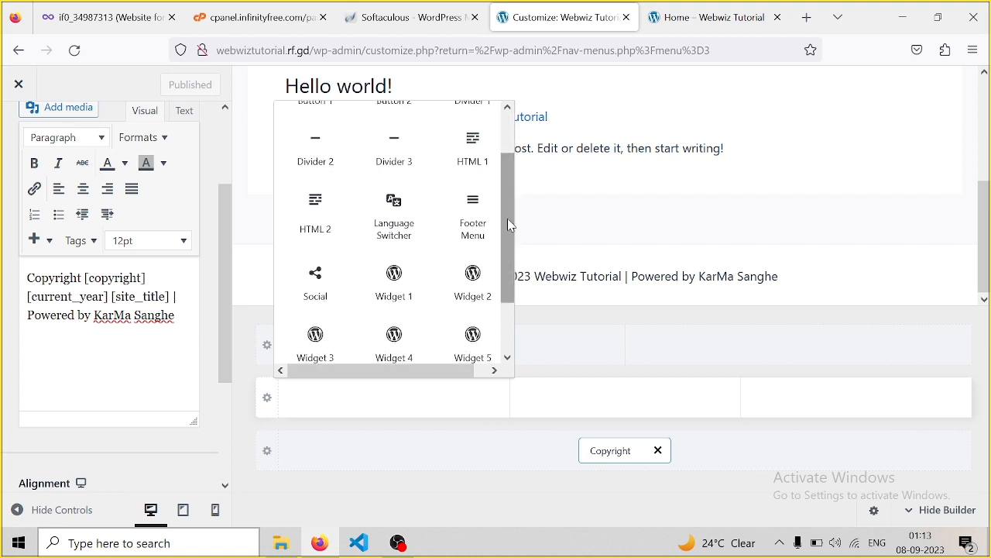
pyautogui.click(469, 165)
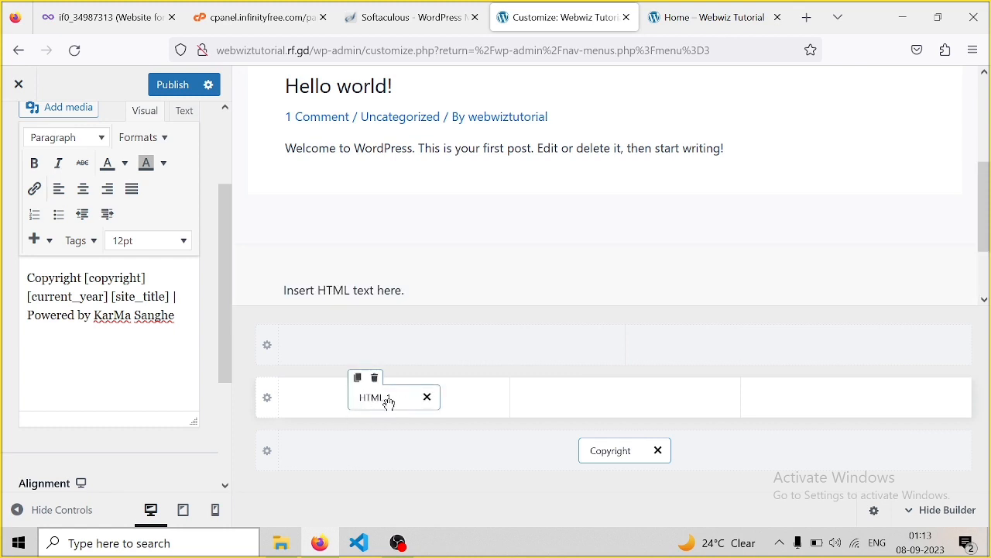
pyautogui.click(389, 403)
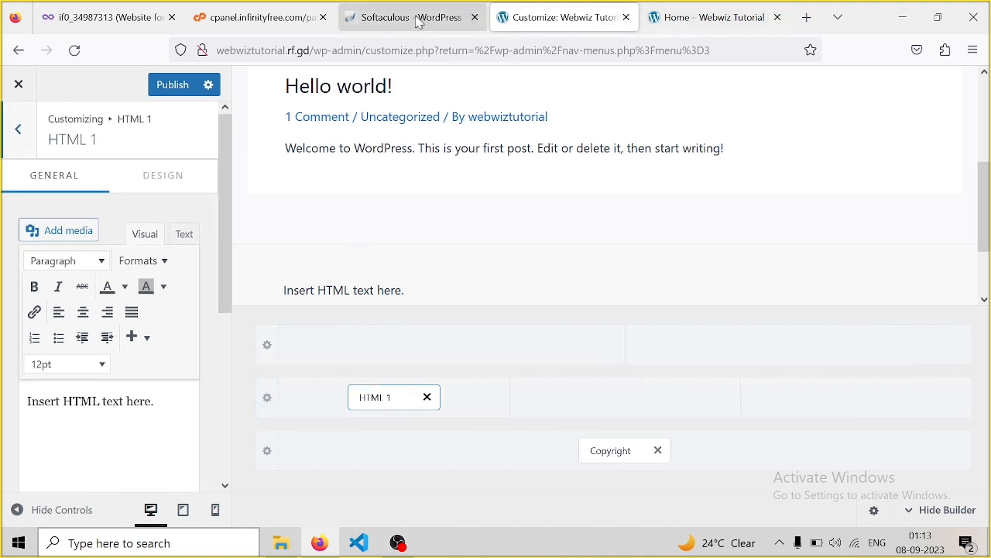
# Search Google for 'footer mai kya dale' in a new browser tab
pyautogui.click(808, 18)
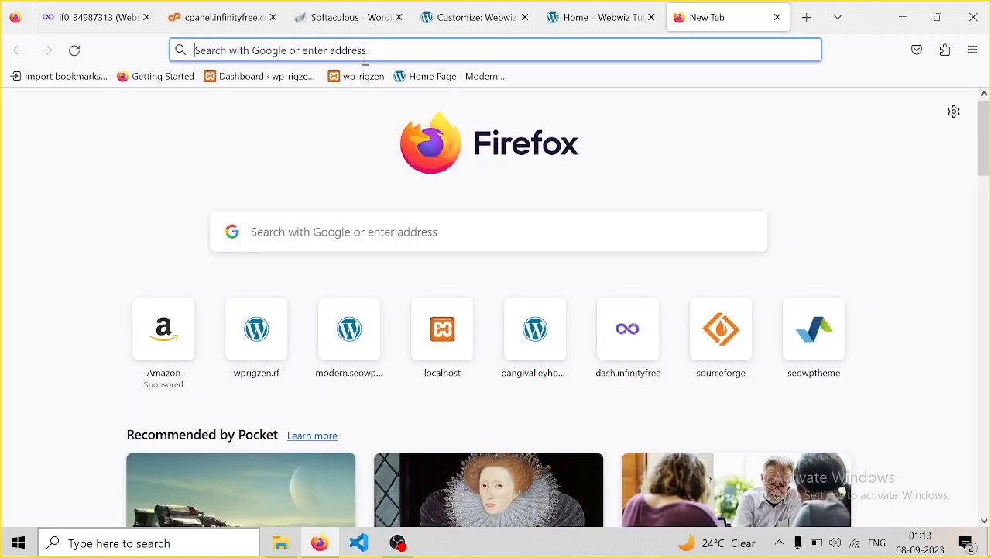
pyautogui.click(380, 50)
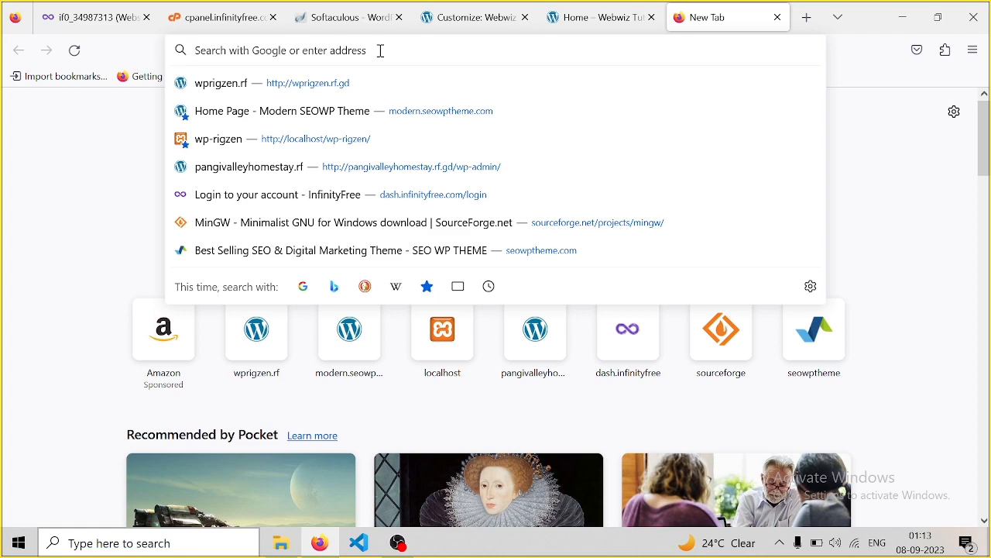
pyautogui.write('google.com/')
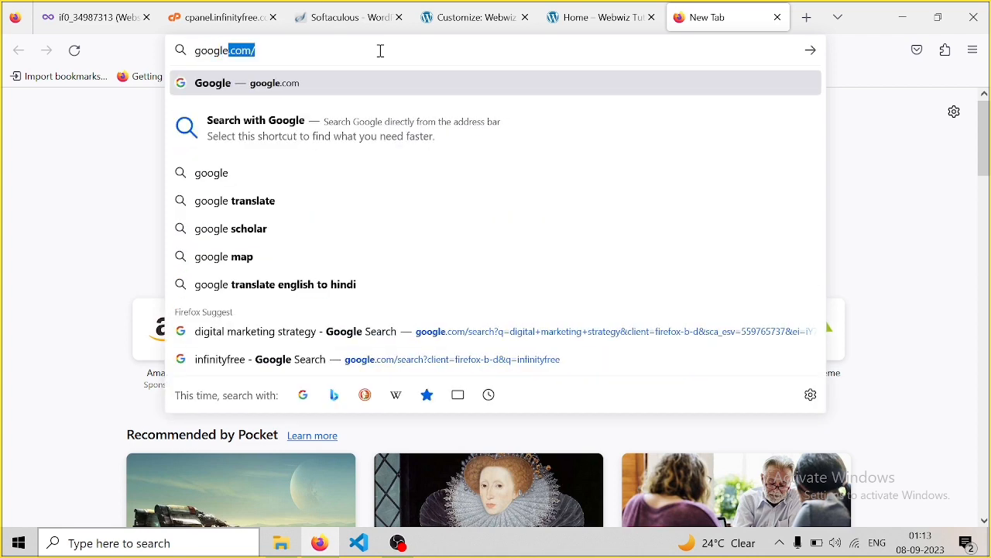
pyautogui.press('Return')
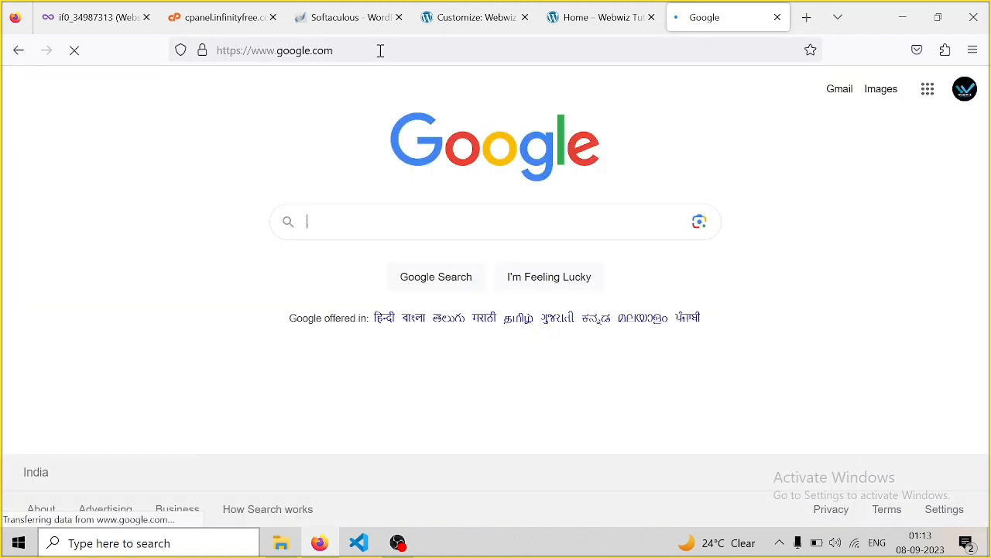
pyautogui.click(338, 215)
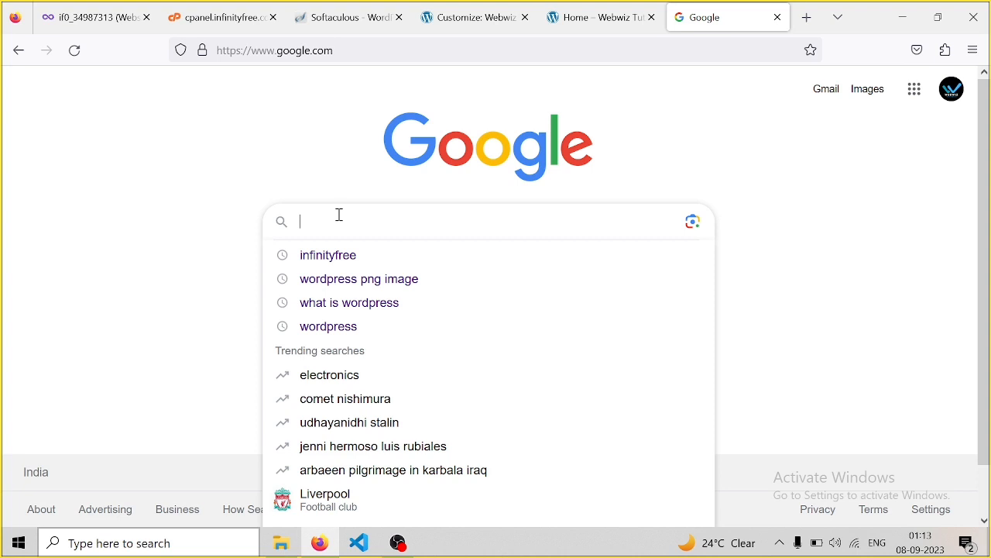
pyautogui.write('foot')
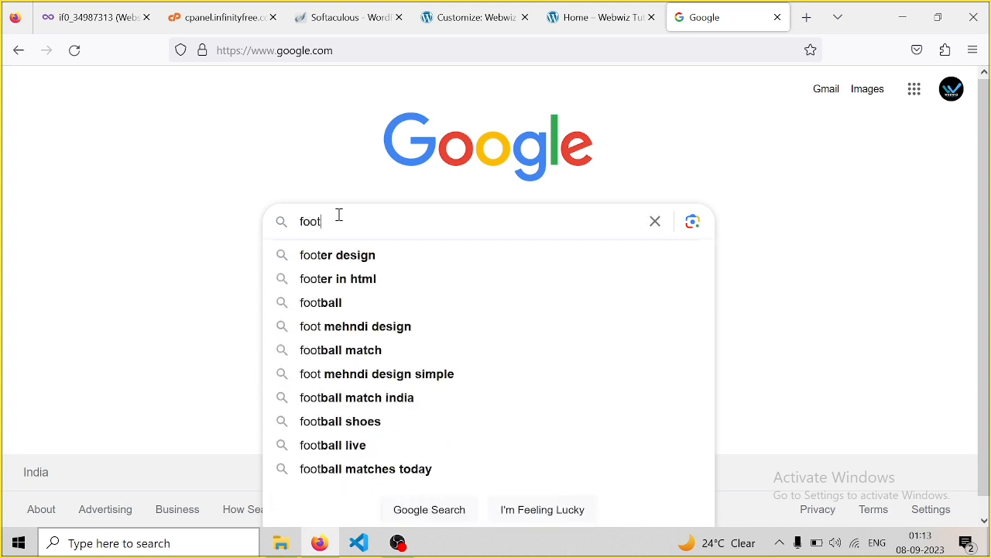
pyautogui.write('er ma')
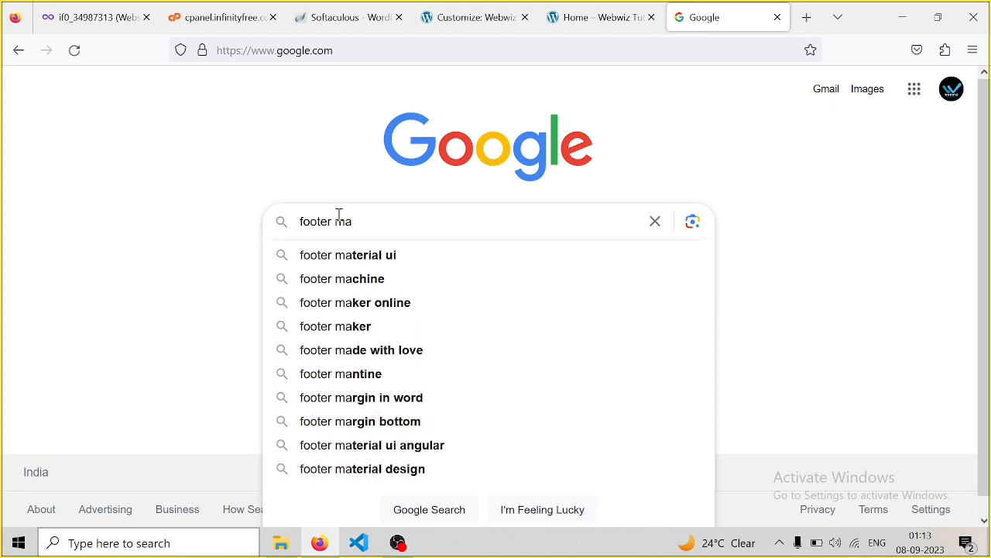
pyautogui.write('i kya')
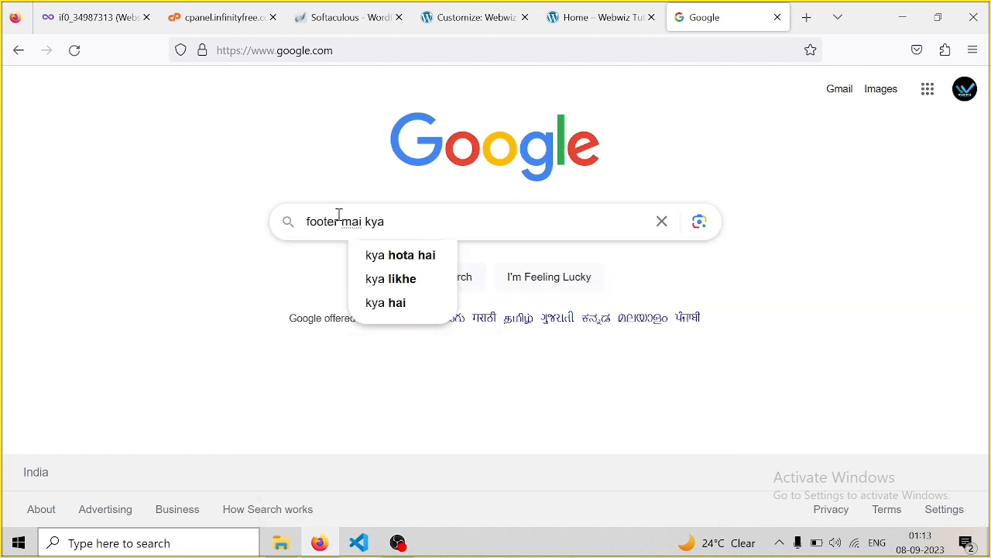
pyautogui.write(' dale')
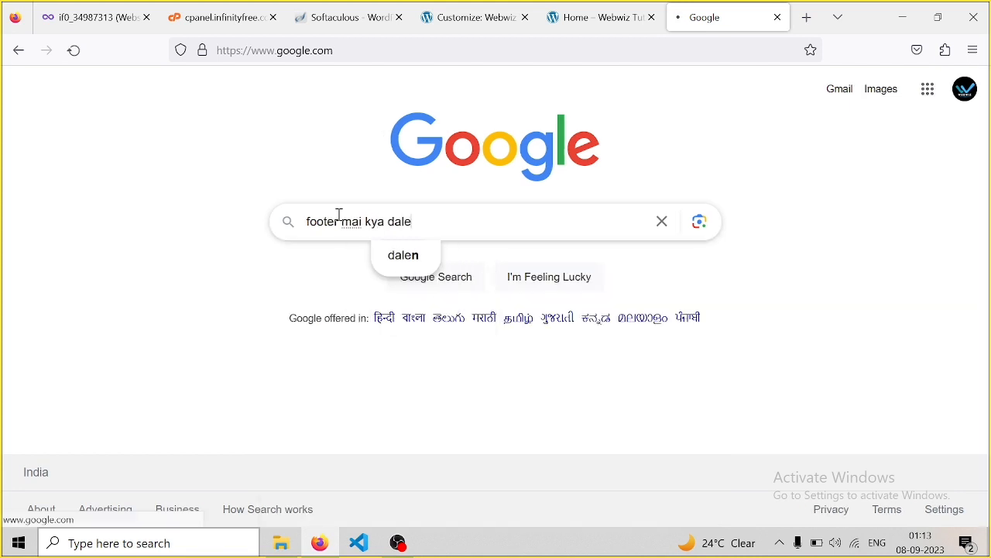
pyautogui.press('Return')
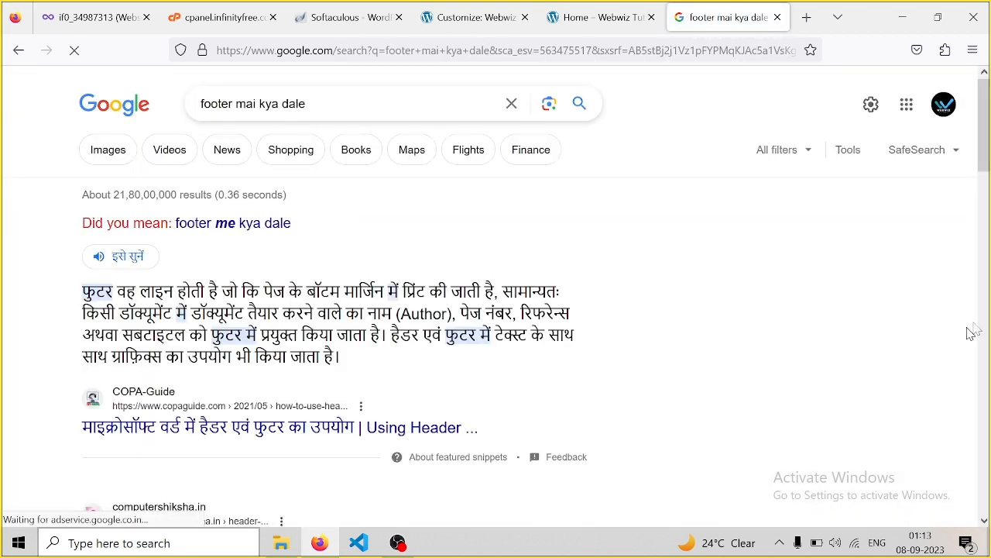
# Copy the featured snippet's Hindi footer paragraph and return to the Home tab
pyautogui.moveTo(982, 144)
pyautogui.mouseDown()
pyautogui.moveTo(989, 230)
pyautogui.moveTo(990, 155)
pyautogui.mouseUp()
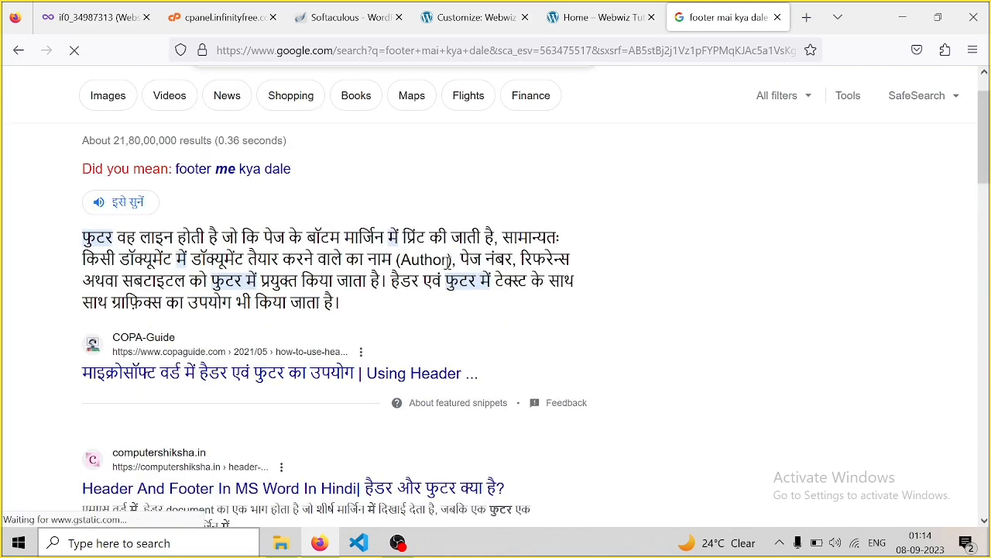
pyautogui.moveTo(347, 307); pyautogui.dragTo(79, 240)
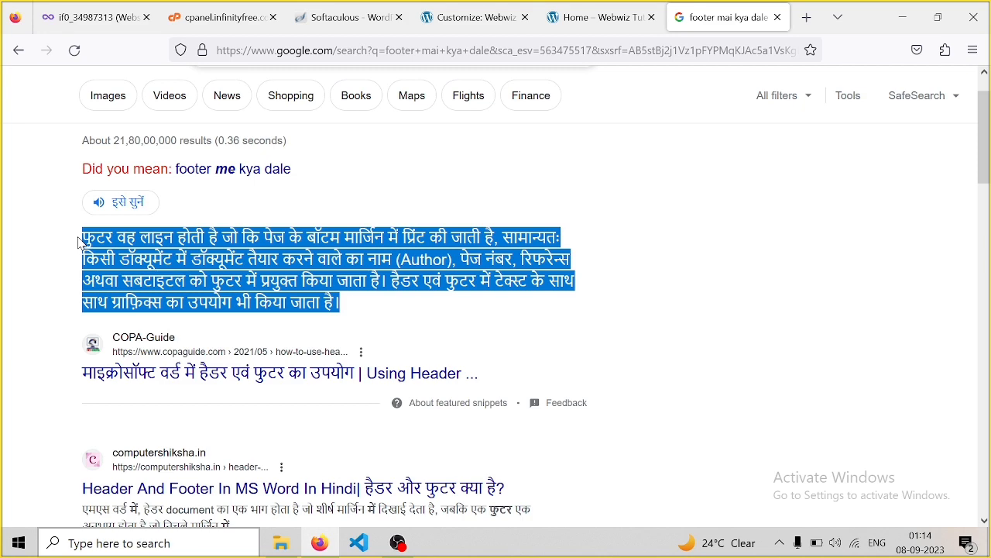
pyautogui.click(379, 201)
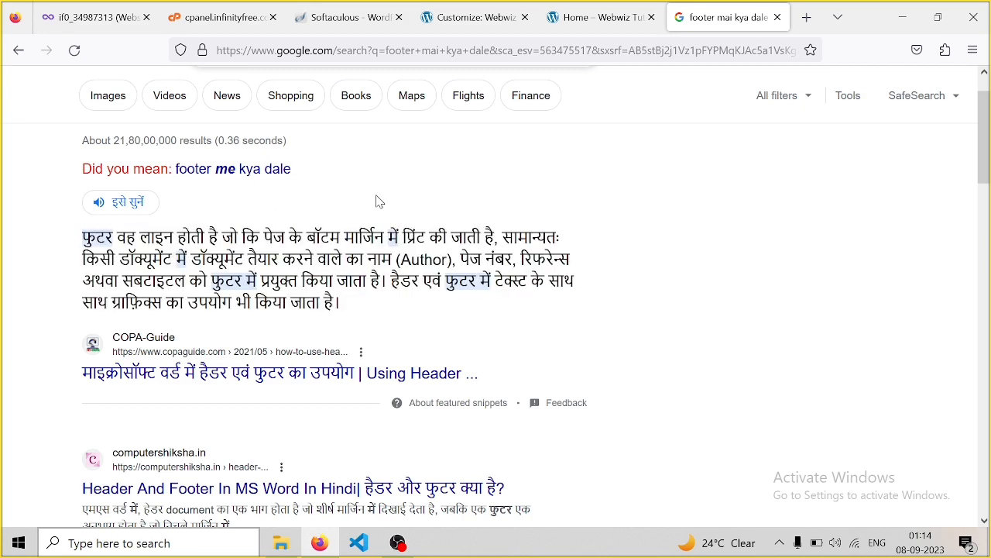
pyautogui.click(617, 23)
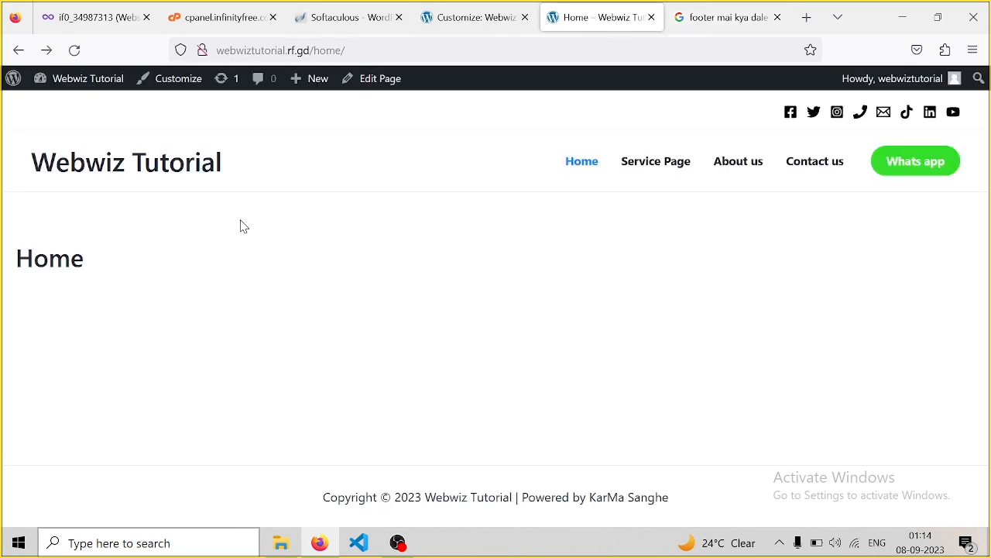
# Replace the HTML 1 placeholder with the pasted Hindi paragraph and publish
pyautogui.click(462, 31)
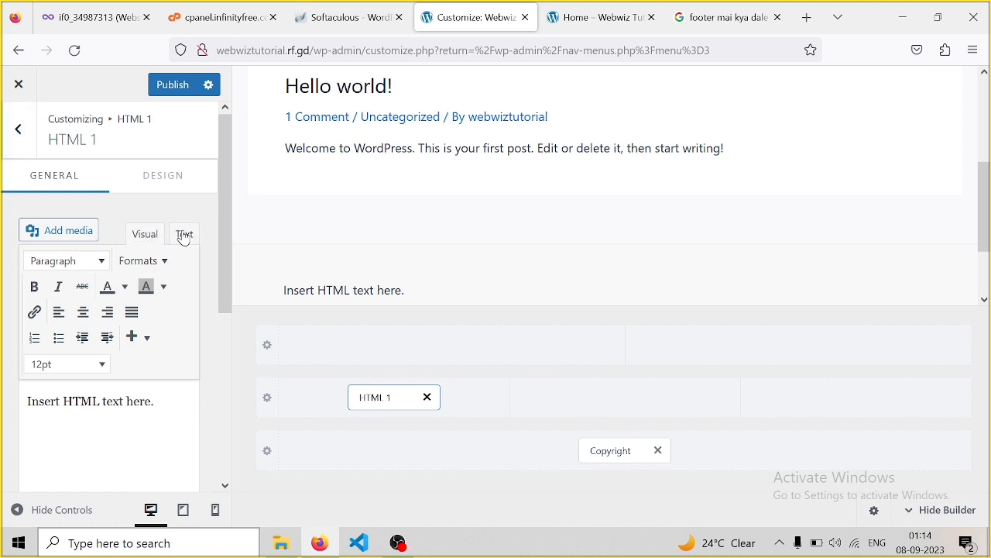
pyautogui.click(185, 235)
pyautogui.moveTo(97, 345); pyautogui.dragTo(109, 305)
pyautogui.click(154, 320)
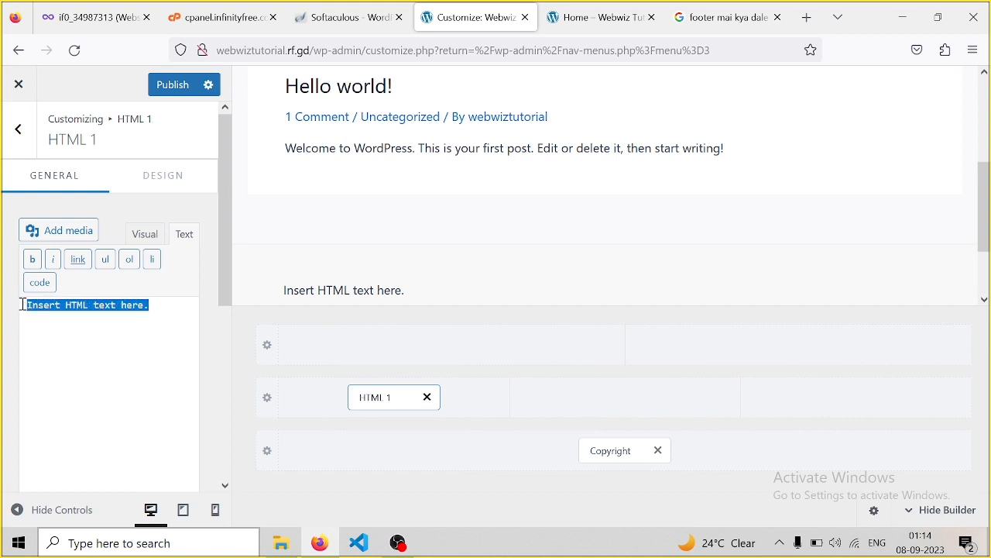
pyautogui.hotkey('ctrl', 'v')
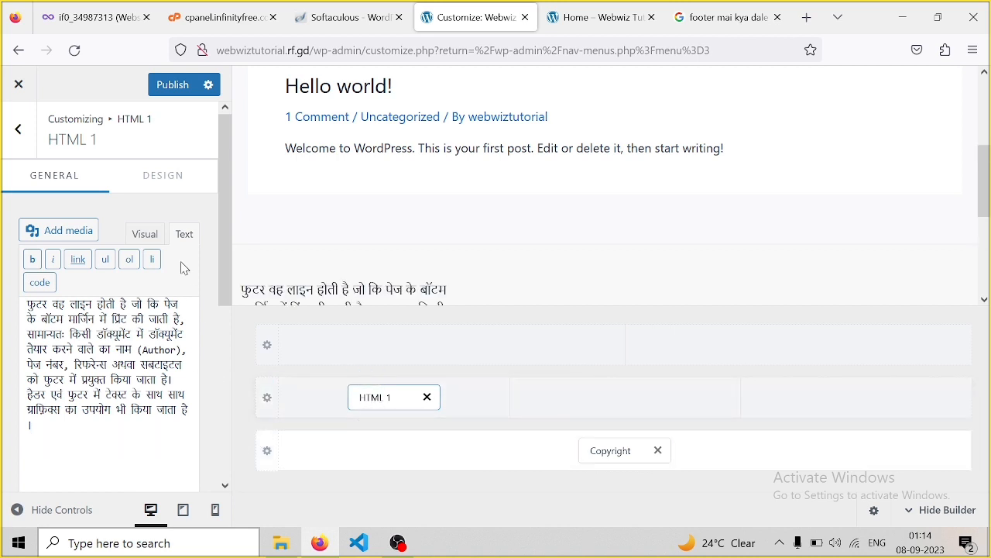
pyautogui.click(183, 88)
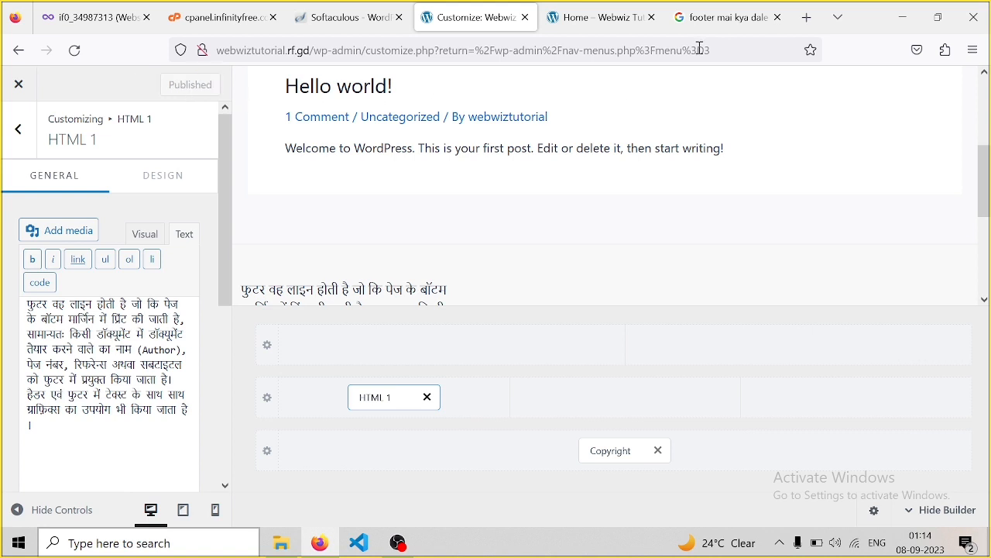
# Reload the Home page to check the new footer, then return to Footer Builder
pyautogui.click(618, 22)
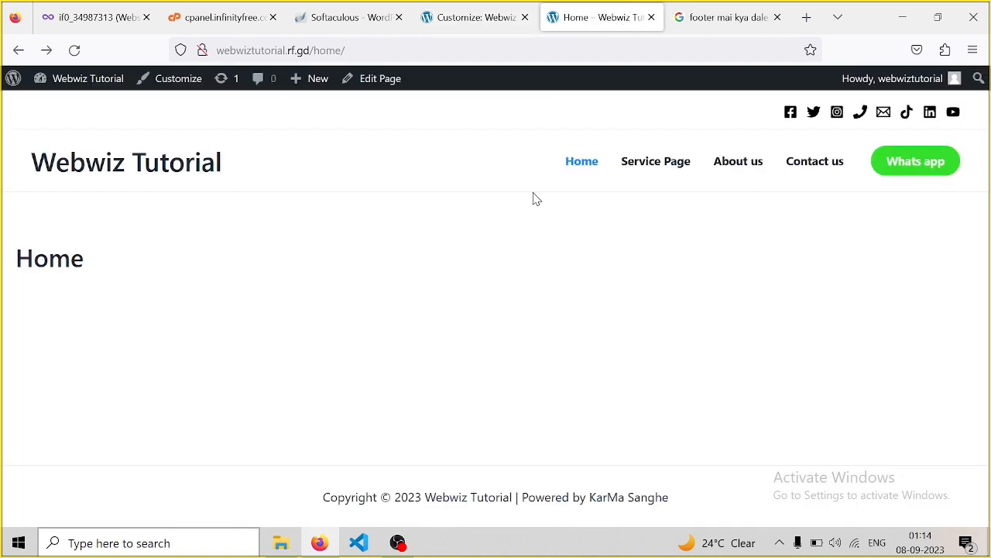
pyautogui.press('F5')
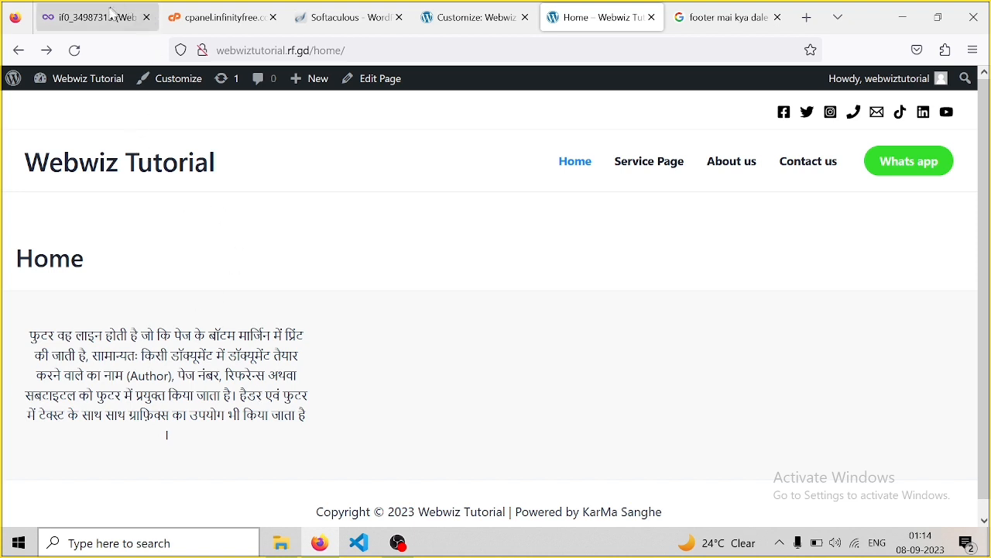
pyautogui.click(475, 22)
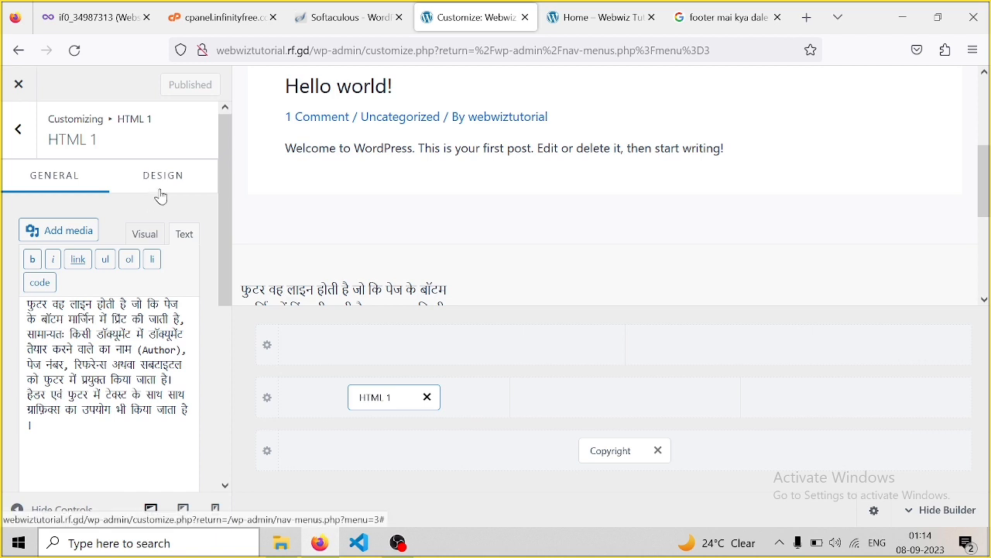
pyautogui.click(22, 140)
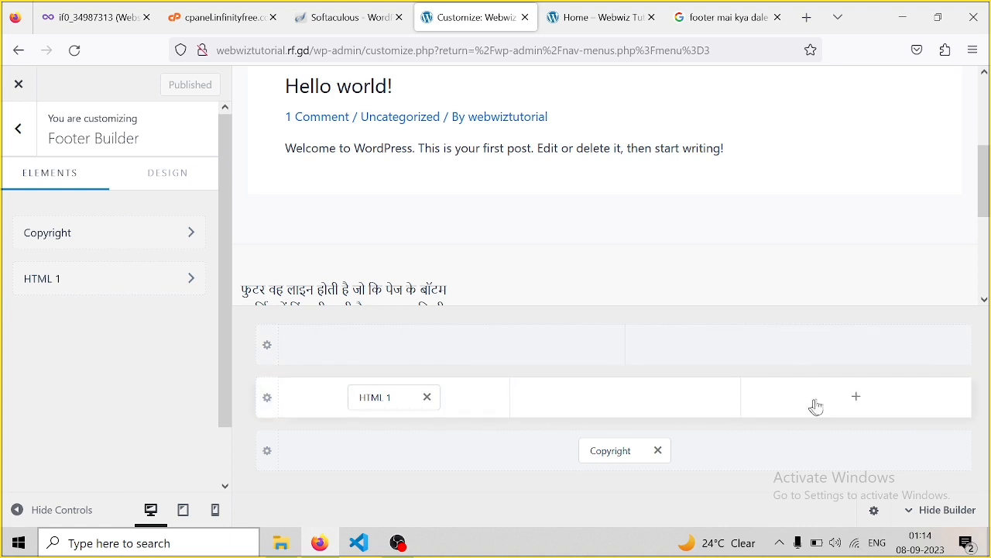
# Add Widget 1 to the footer middle row's right column and open it
pyautogui.click(855, 402)
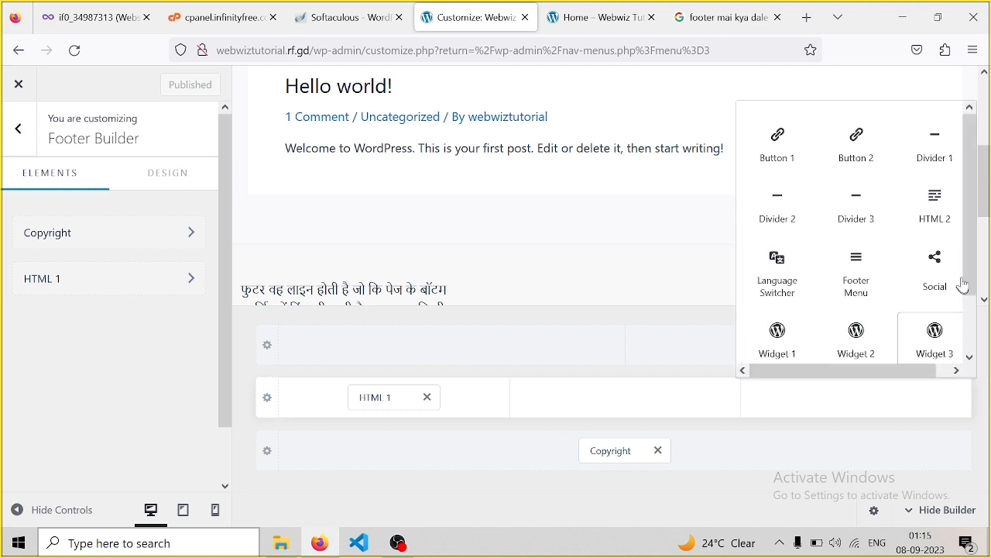
pyautogui.moveTo(969, 253); pyautogui.dragTo(970, 307)
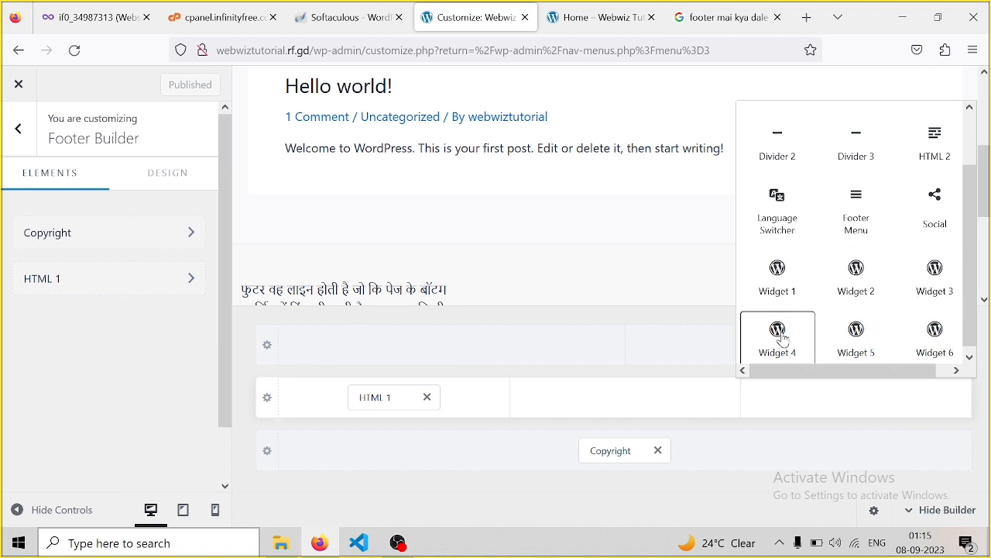
pyautogui.click(781, 280)
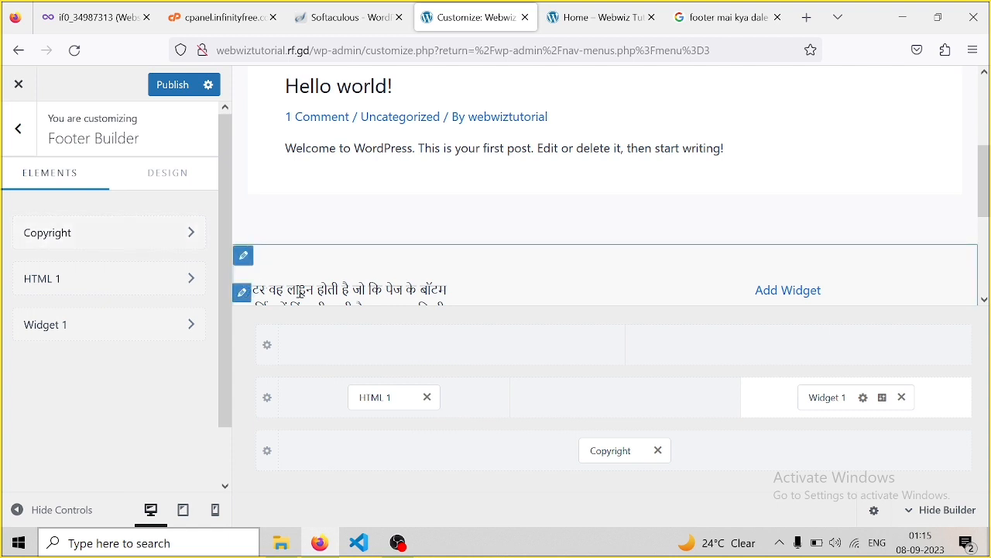
pyautogui.click(843, 404)
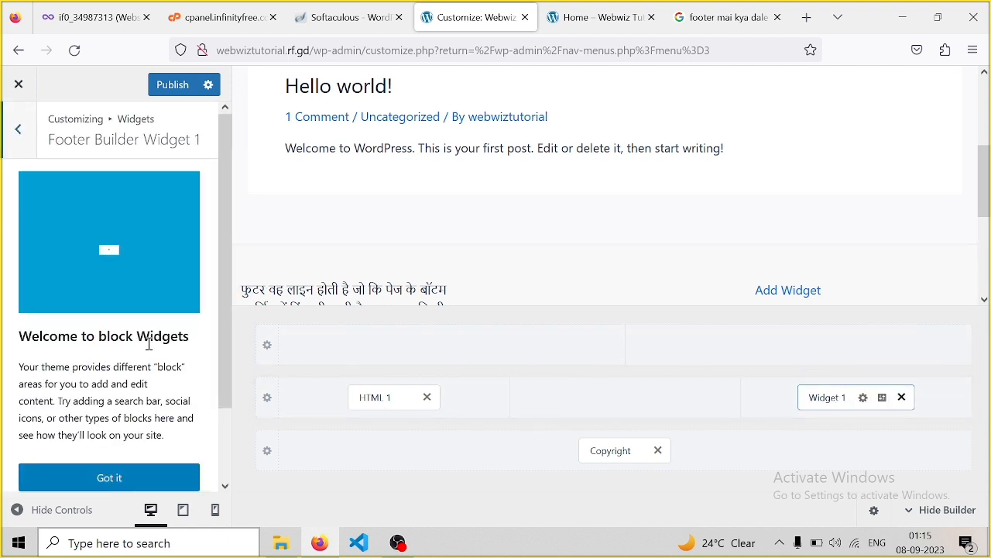
# Insert an empty Image block from the Media blocks into Widget 1
pyautogui.click(126, 484)
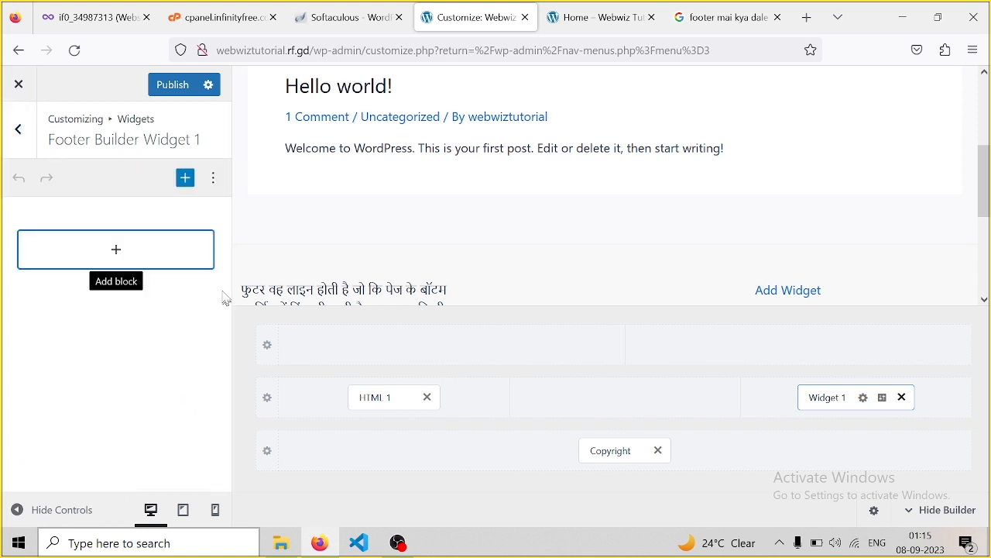
pyautogui.click(186, 180)
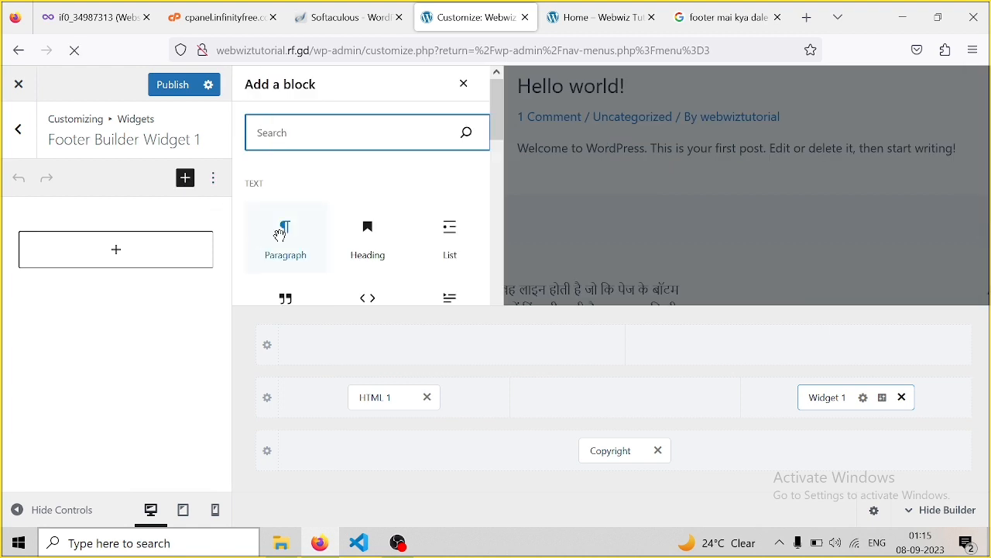
pyautogui.moveTo(498, 111); pyautogui.dragTo(497, 168)
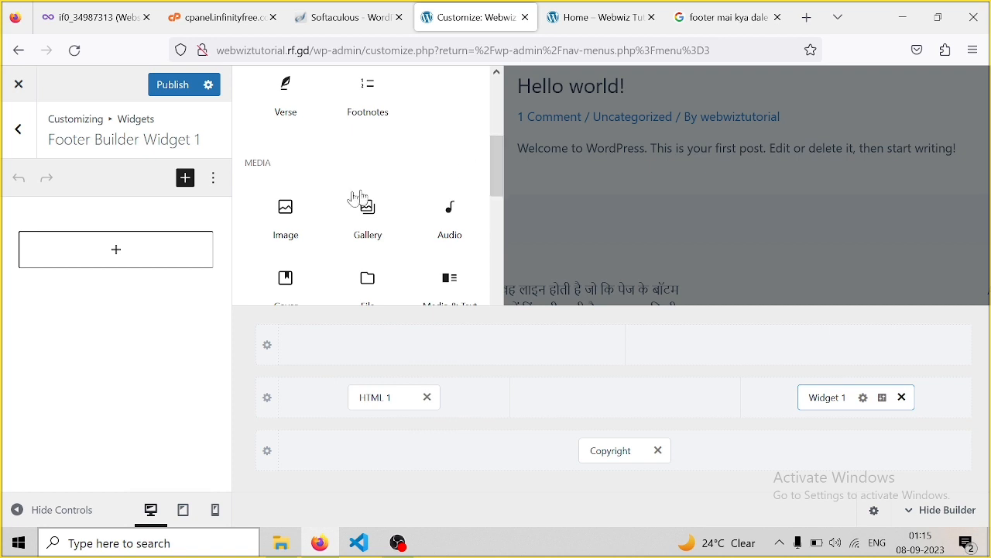
pyautogui.click(273, 206)
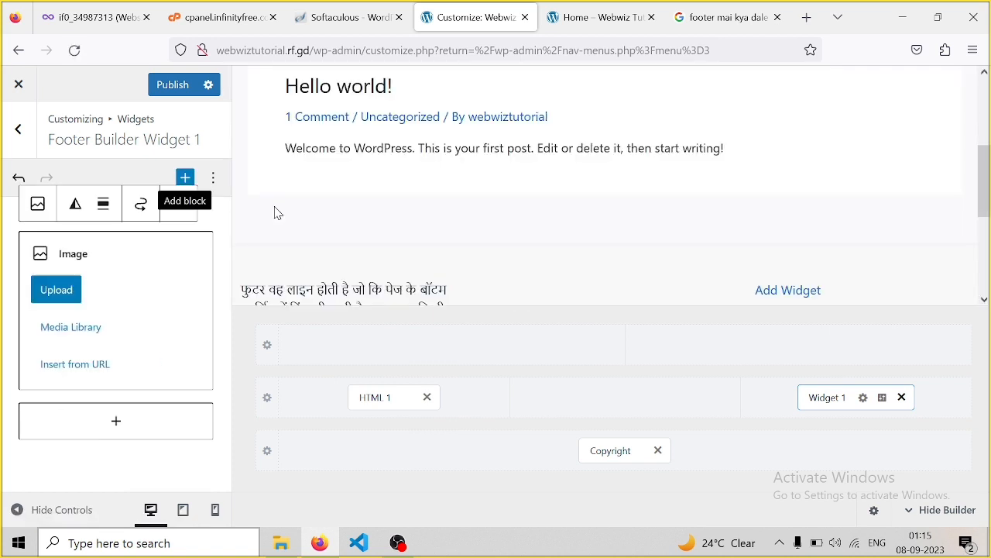
# Upload the webwiz logo into the footer Image block, publish, and view the Home page
pyautogui.click(73, 289)
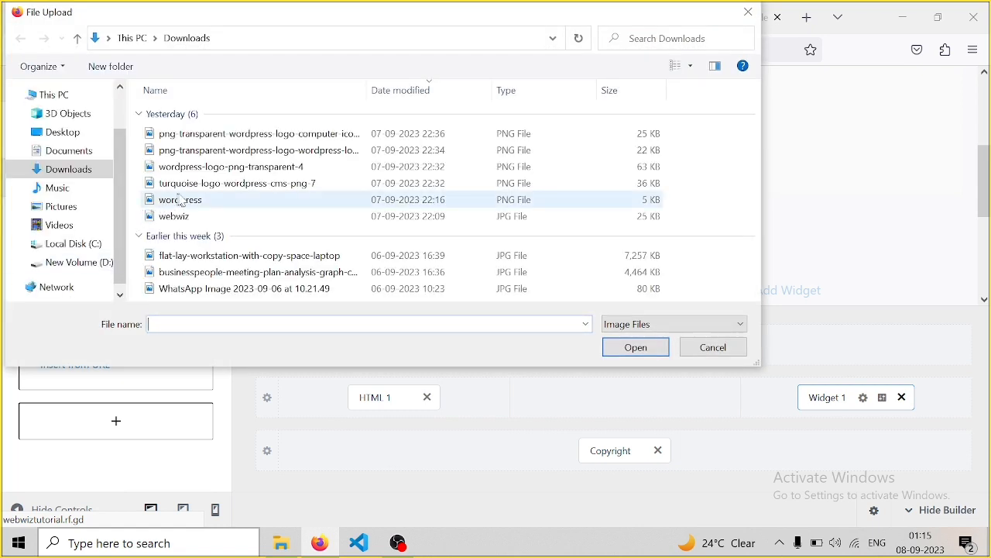
pyautogui.click(175, 218)
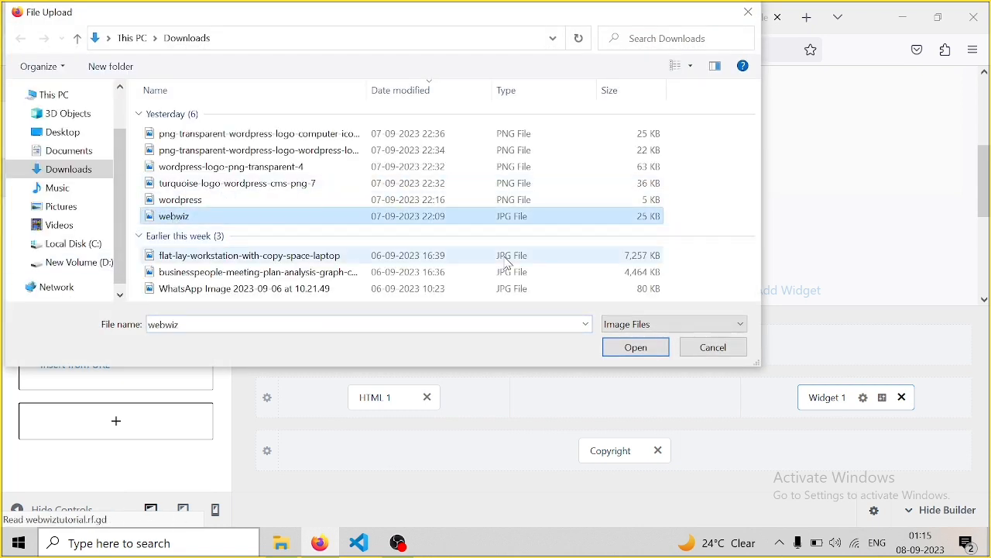
pyautogui.click(622, 349)
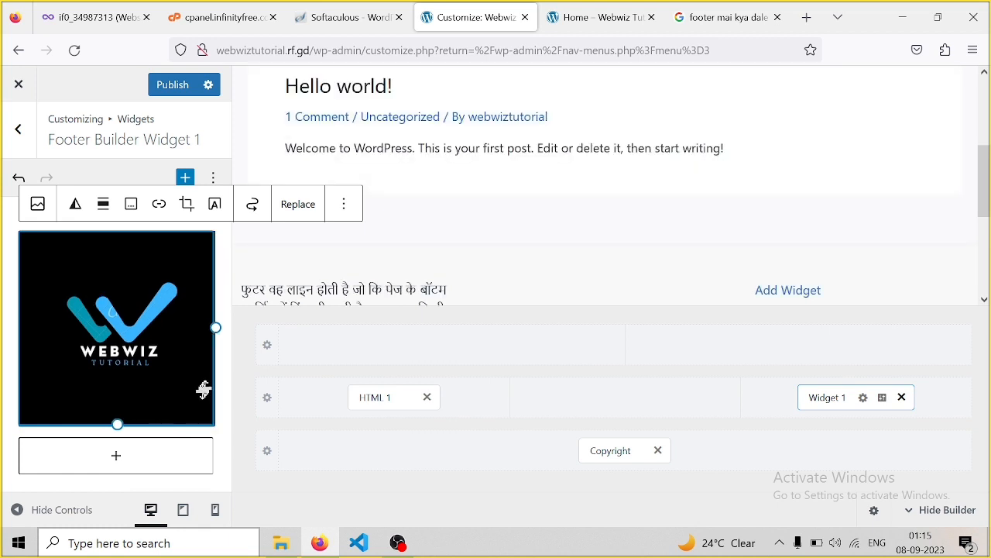
pyautogui.click(190, 86)
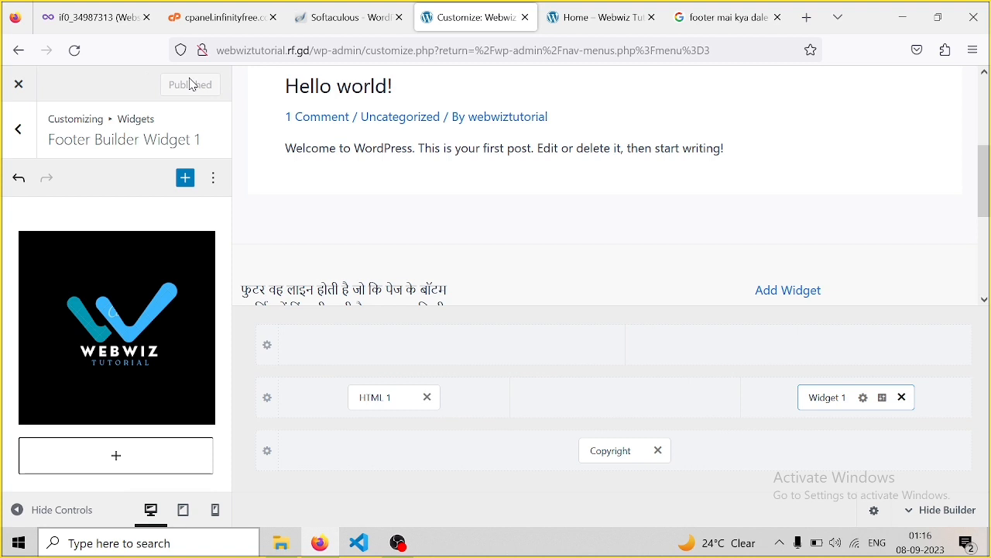
pyautogui.click(620, 20)
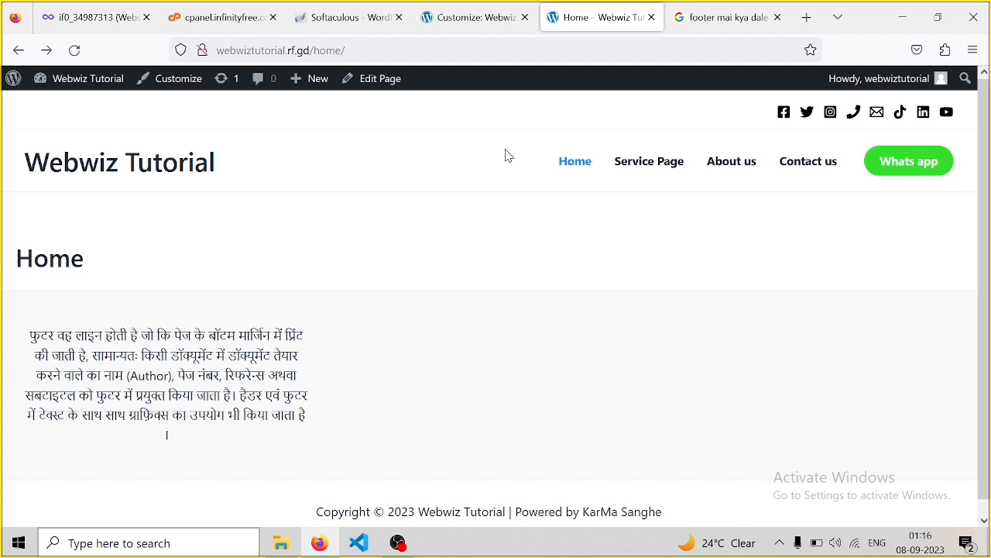
# Reload the Home page to check the footer logo, then go back to the Customizer's main section list without changing the footer
pyautogui.press('F5')
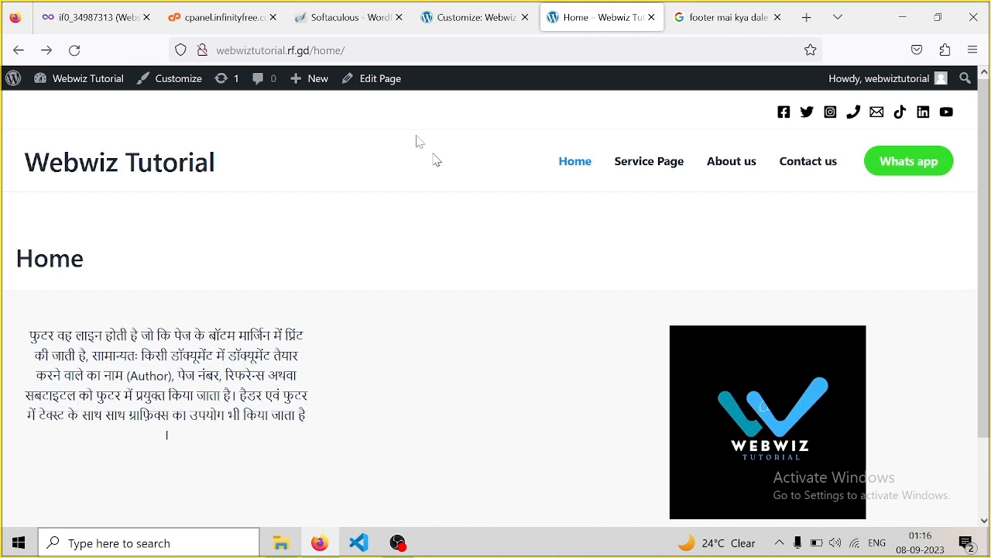
pyautogui.click(460, 13)
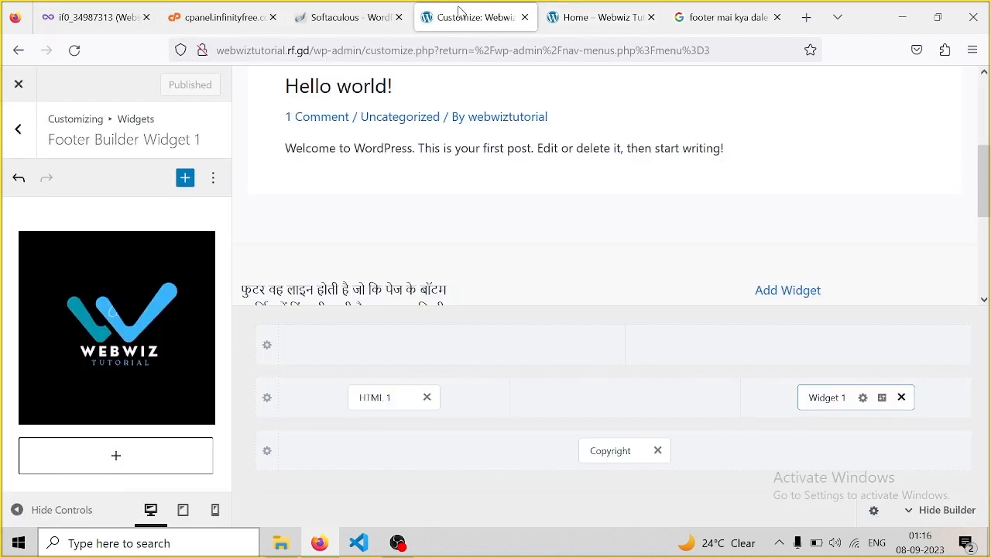
pyautogui.click(17, 133)
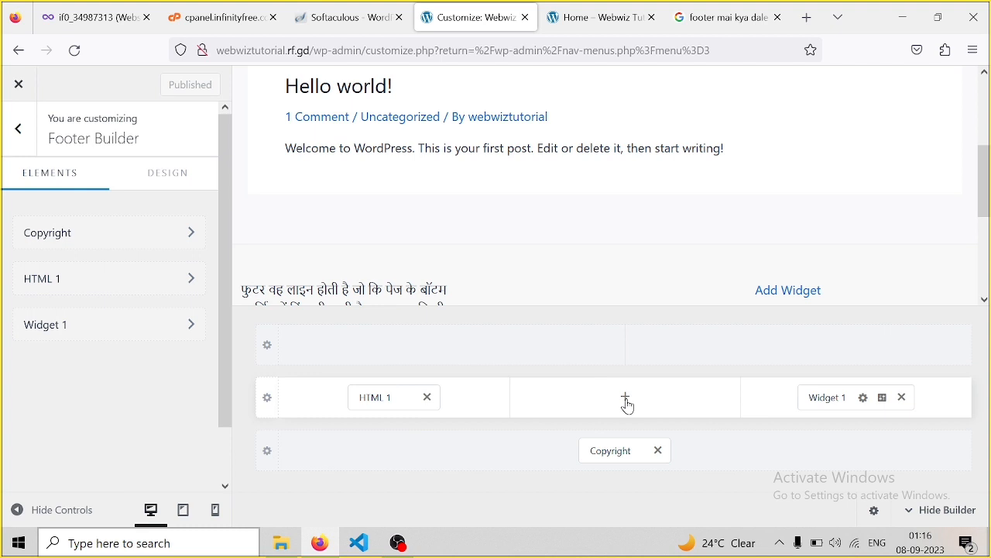
pyautogui.click(627, 404)
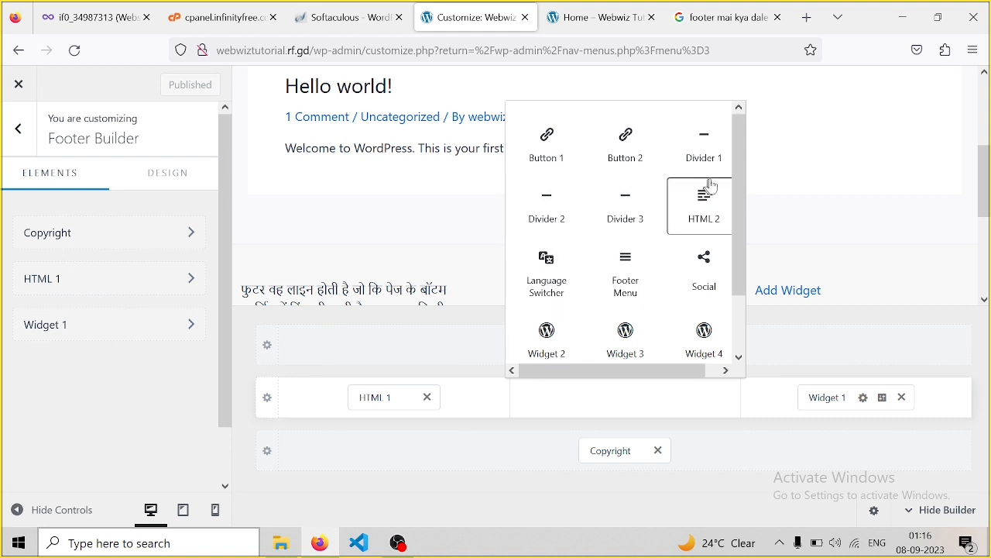
pyautogui.moveTo(733, 151)
pyautogui.mouseDown()
pyautogui.moveTo(735, 244)
pyautogui.moveTo(741, 147)
pyautogui.mouseUp()
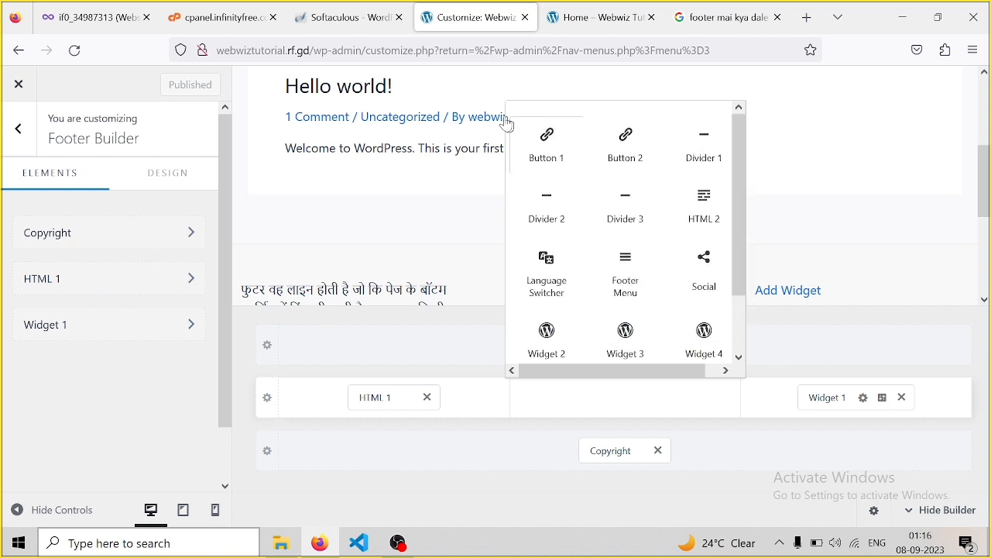
pyautogui.click(519, 89)
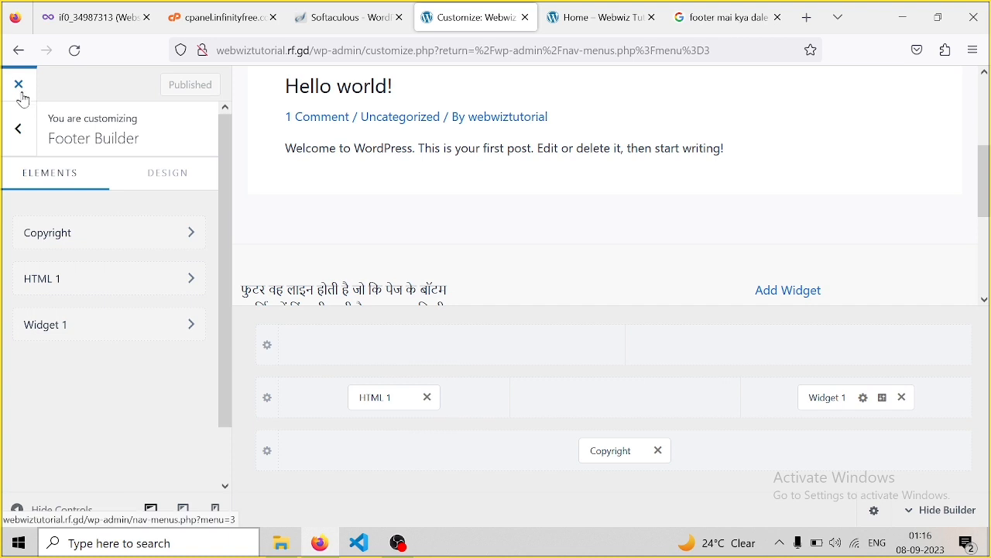
pyautogui.click(14, 130)
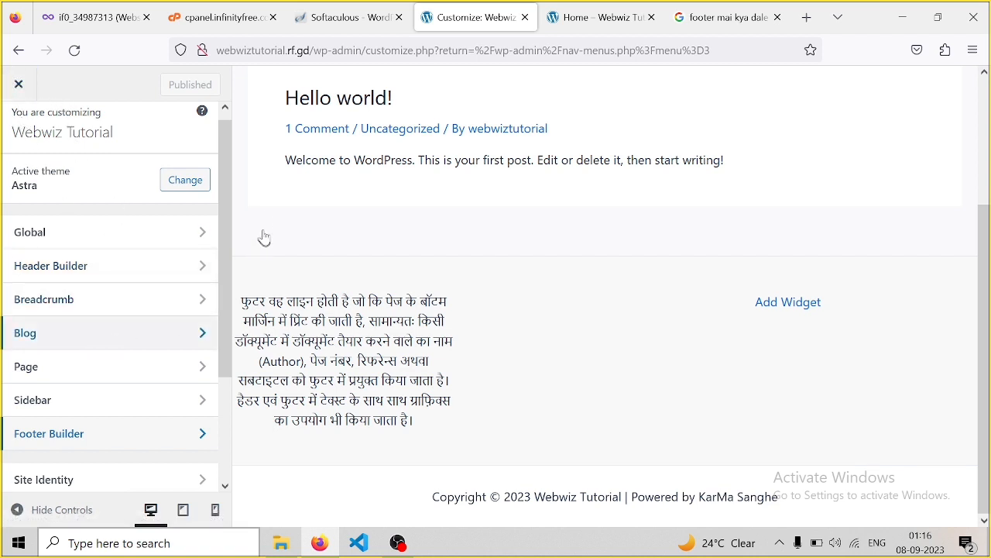
# Review the Homepage Settings in the Customizer, then close it to reach the Menus admin page
pyautogui.moveTo(226, 198); pyautogui.dragTo(230, 491)
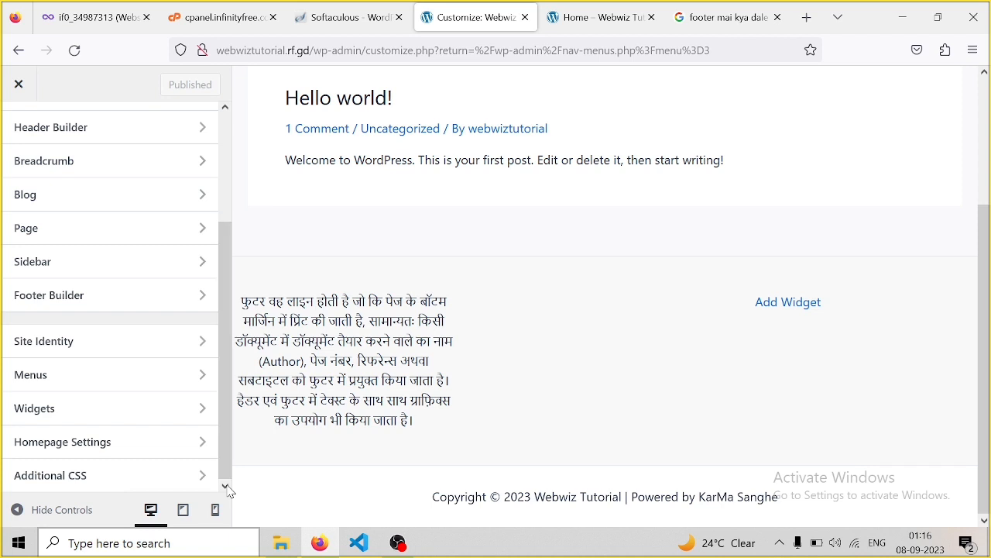
pyautogui.click(127, 452)
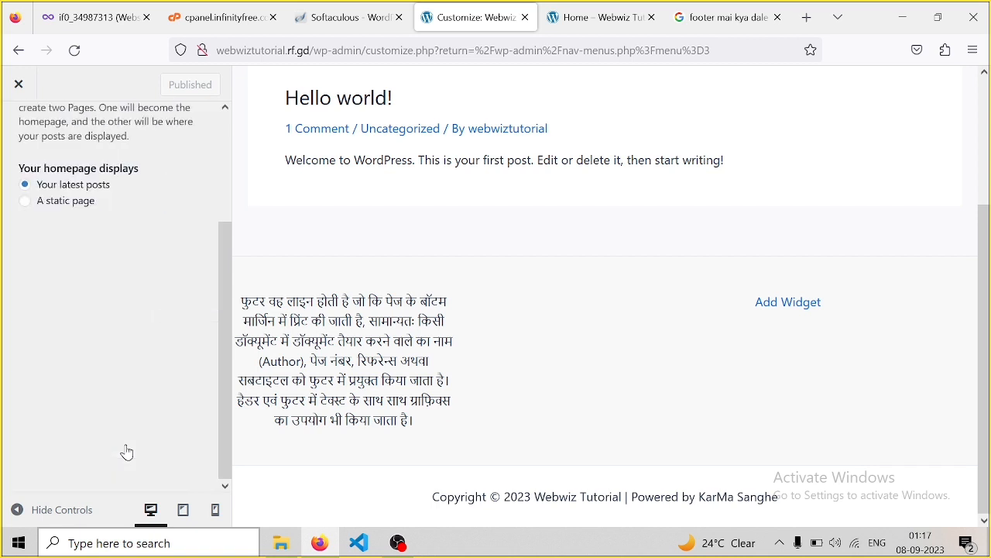
pyautogui.click(21, 89)
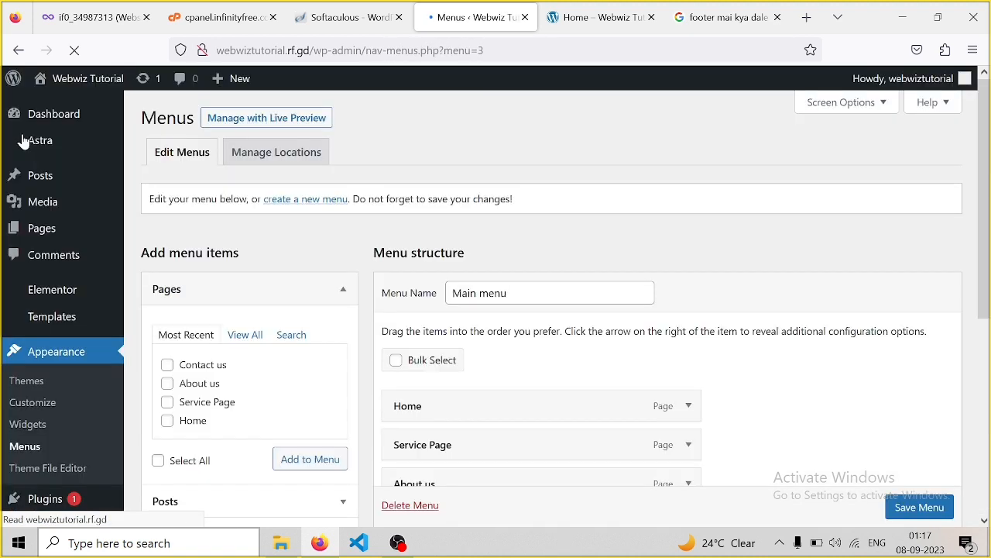
# Open the Home page from the Pages list in the block editor
pyautogui.click(50, 240)
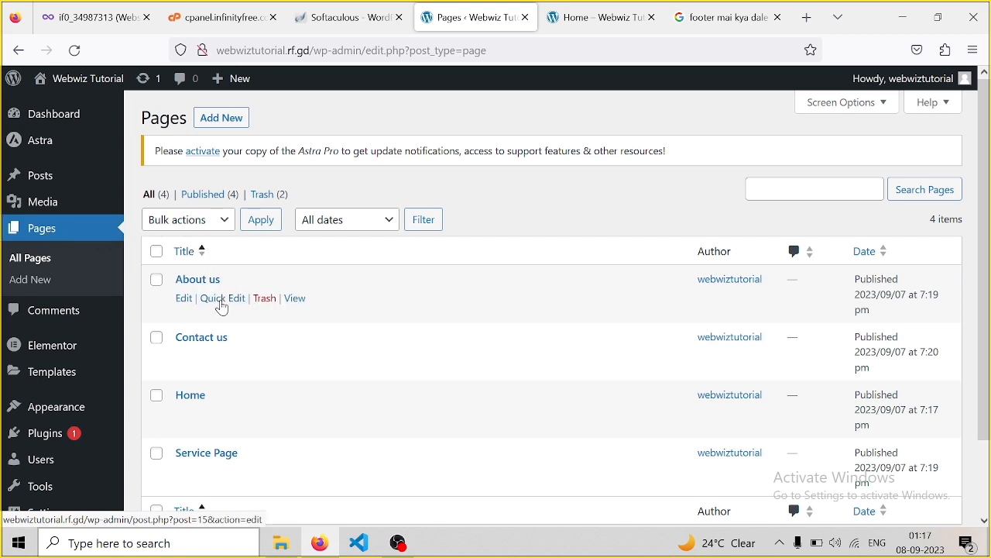
pyautogui.click(186, 399)
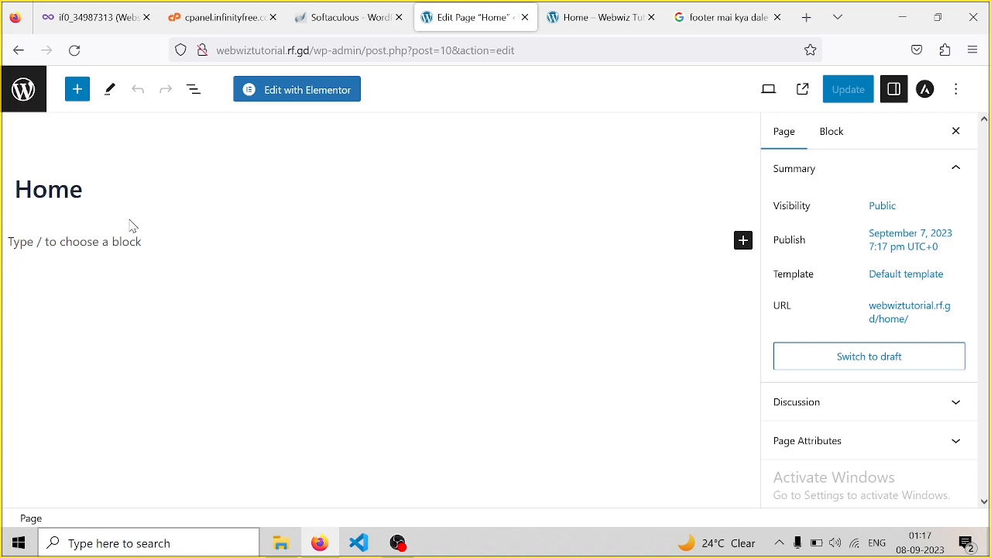
# Switch the Home page to Elementor, then return to the All Pages list
pyautogui.click(304, 90)
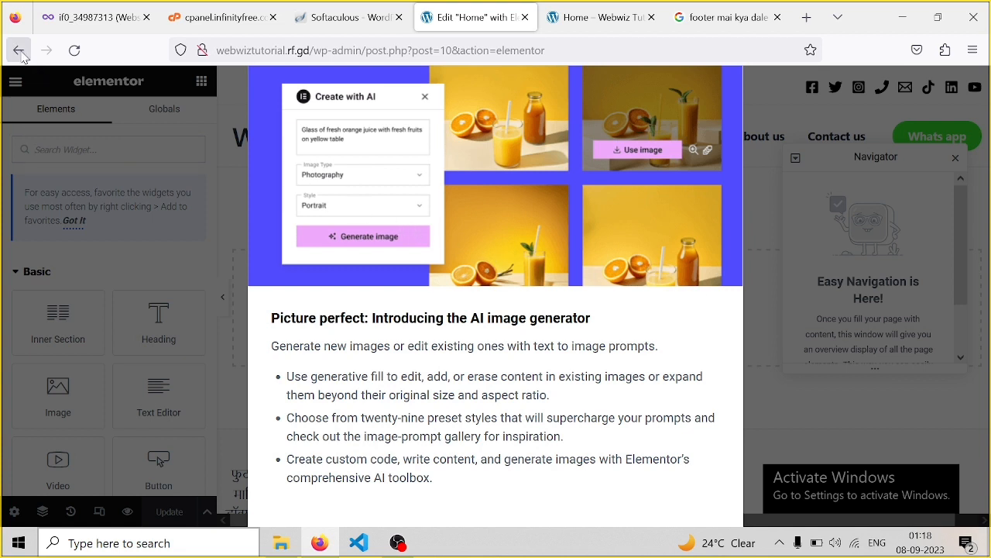
pyautogui.click(18, 51)
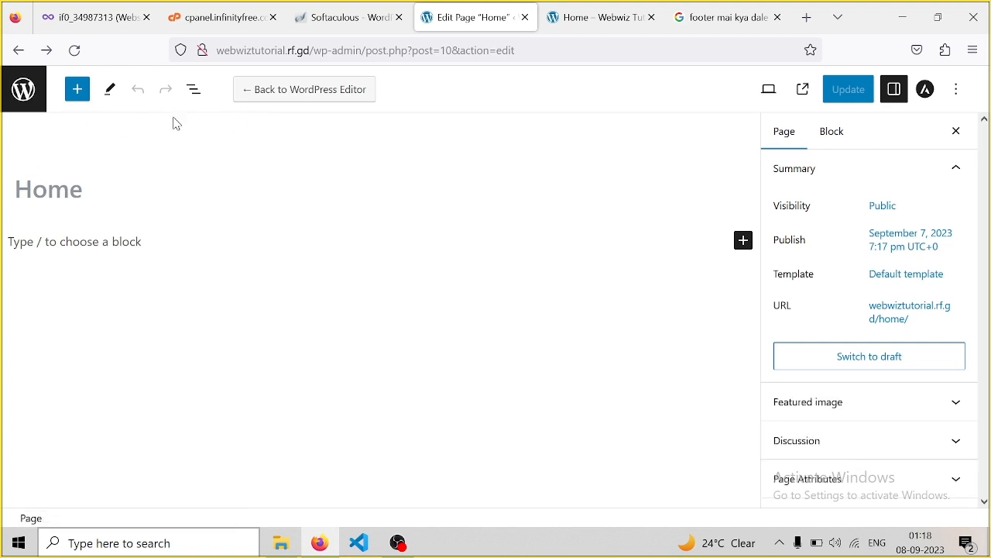
pyautogui.click(30, 111)
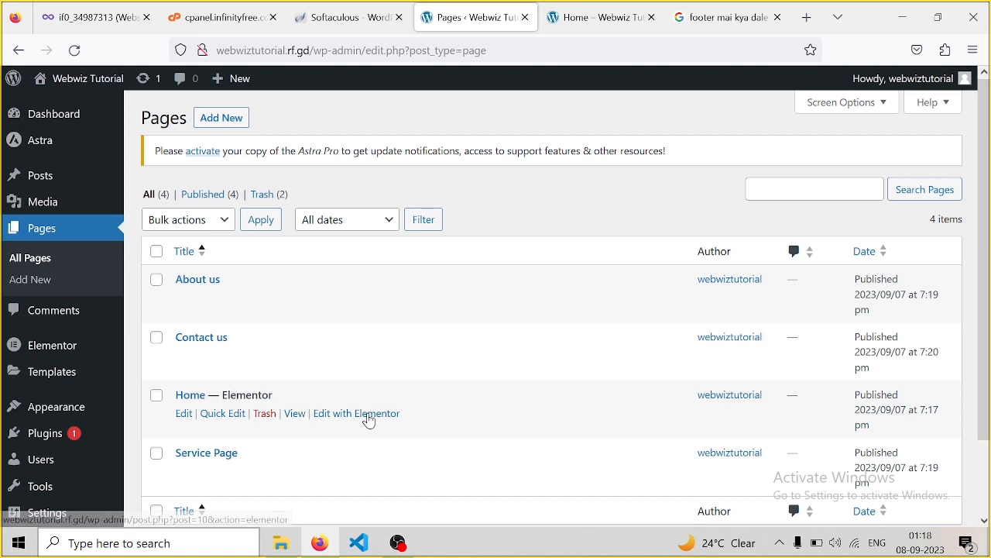
# Open Home in Elementor, close the Navigator, and start a new section in the empty content area
pyautogui.click(370, 418)
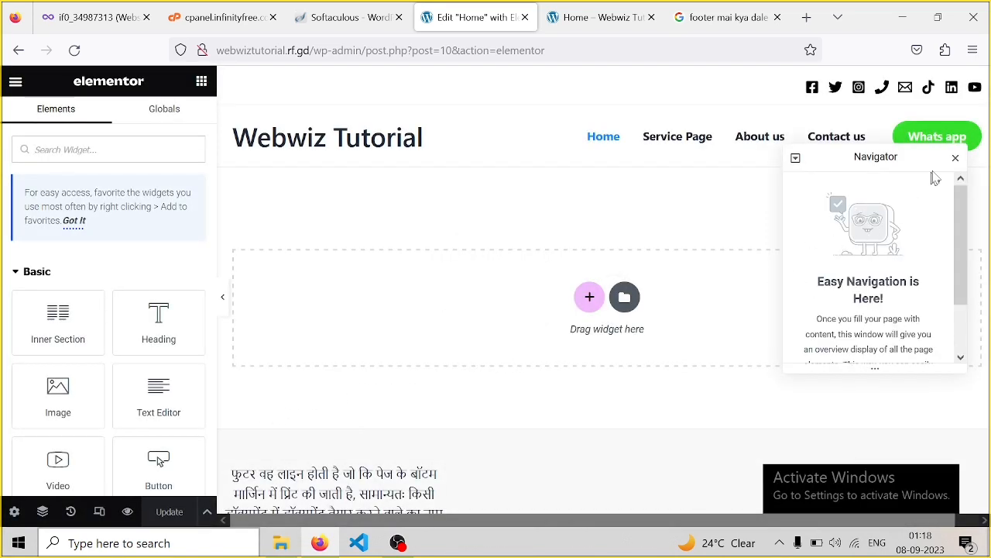
pyautogui.click(957, 160)
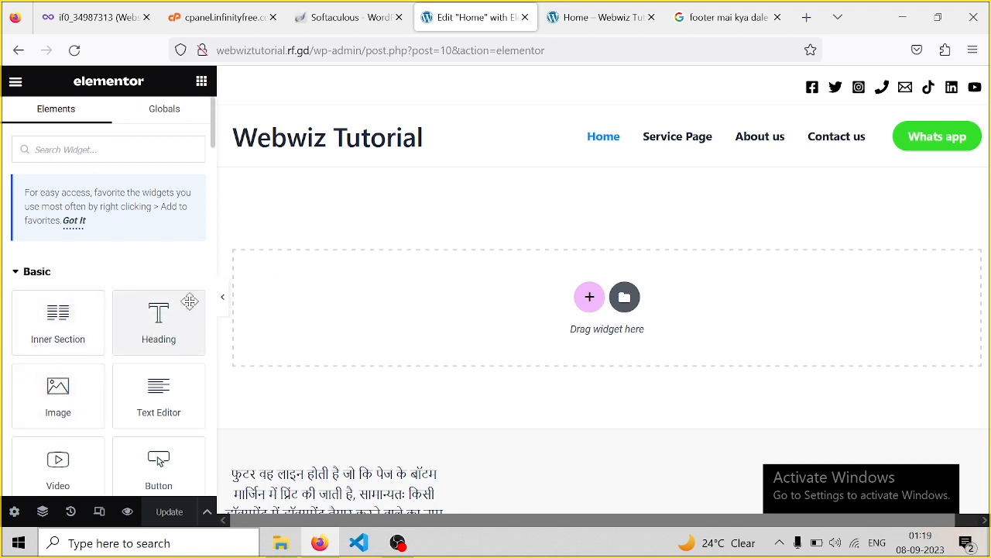
pyautogui.scroll(-3, 345, 284)
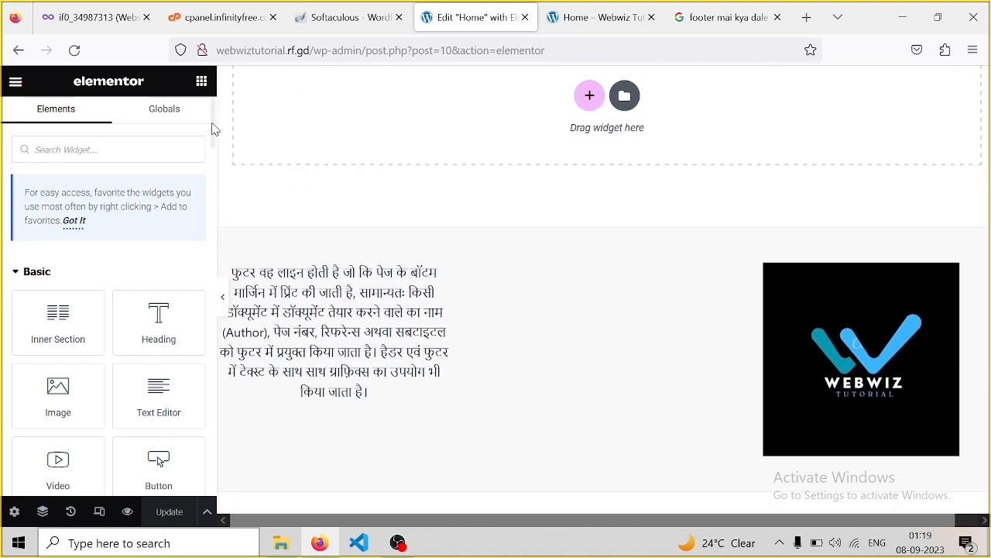
pyautogui.moveTo(214, 129)
pyautogui.mouseDown()
pyautogui.moveTo(215, 155)
pyautogui.moveTo(214, 147)
pyautogui.mouseUp()
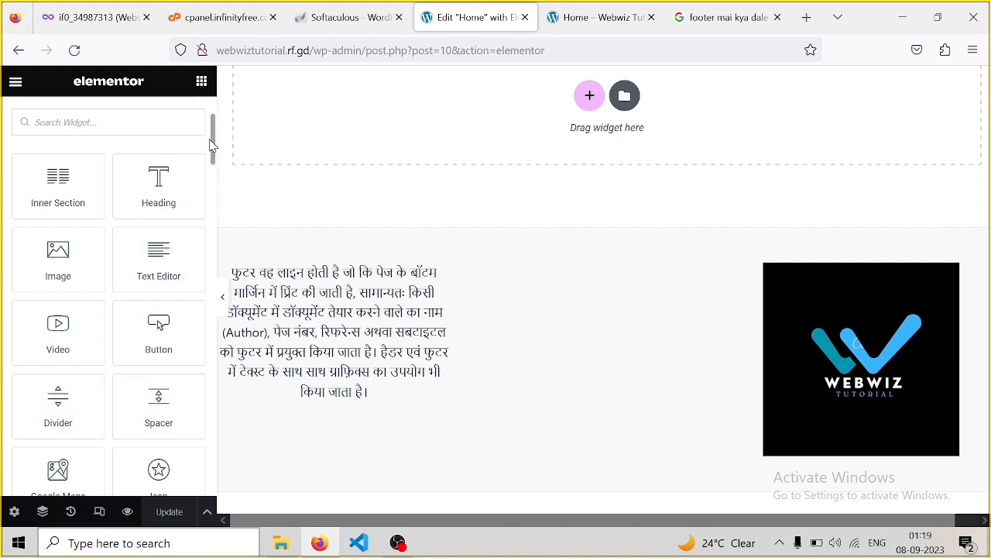
pyautogui.moveTo(214, 149); pyautogui.dragTo(212, 199)
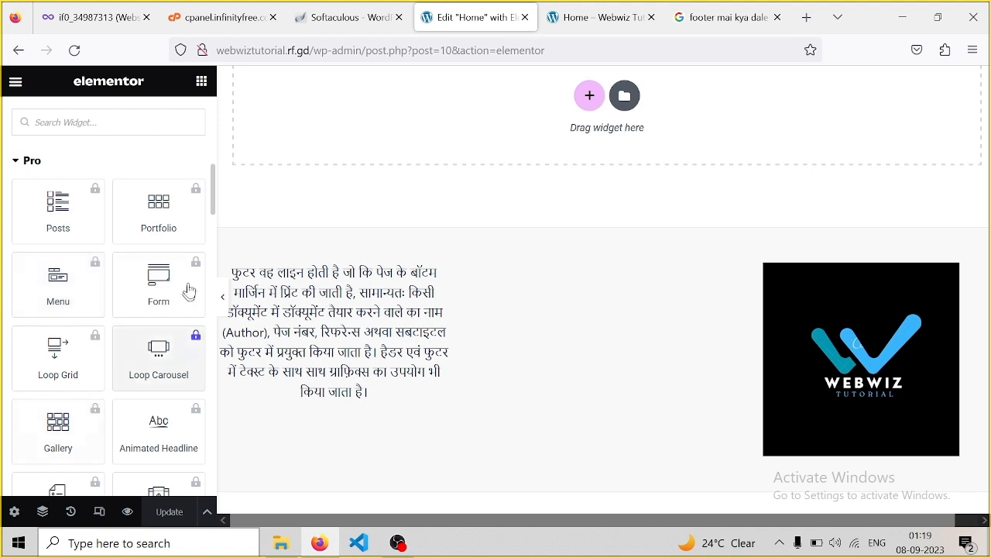
pyautogui.moveTo(213, 203); pyautogui.dragTo(209, 154)
pyautogui.click(600, 217)
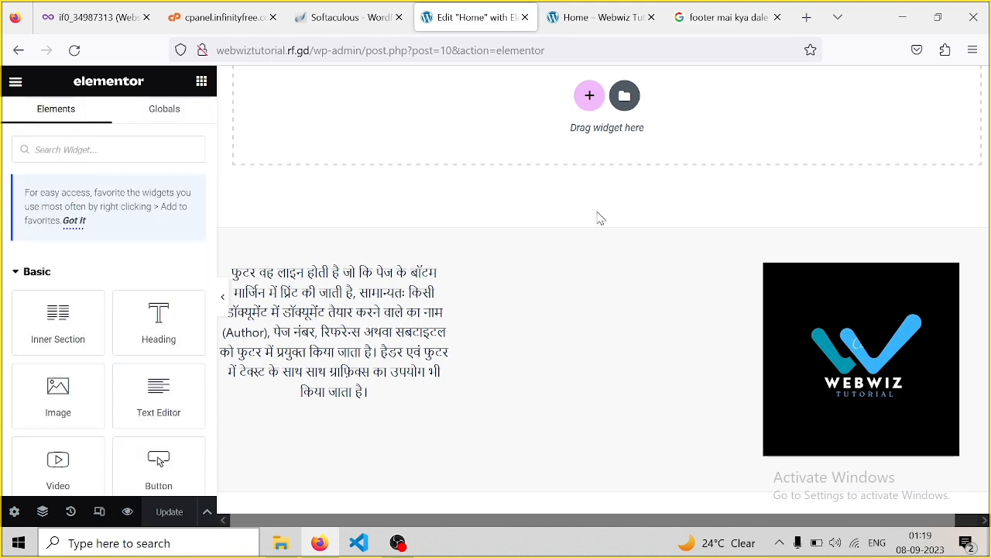
pyautogui.scroll(1, 600, 218)
pyautogui.scroll(2, 600, 218)
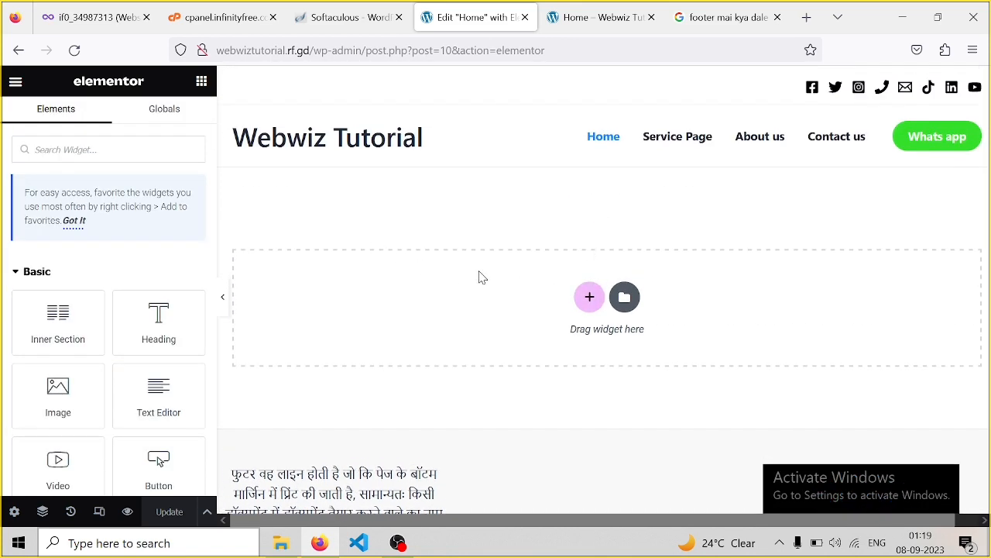
pyautogui.click(589, 306)
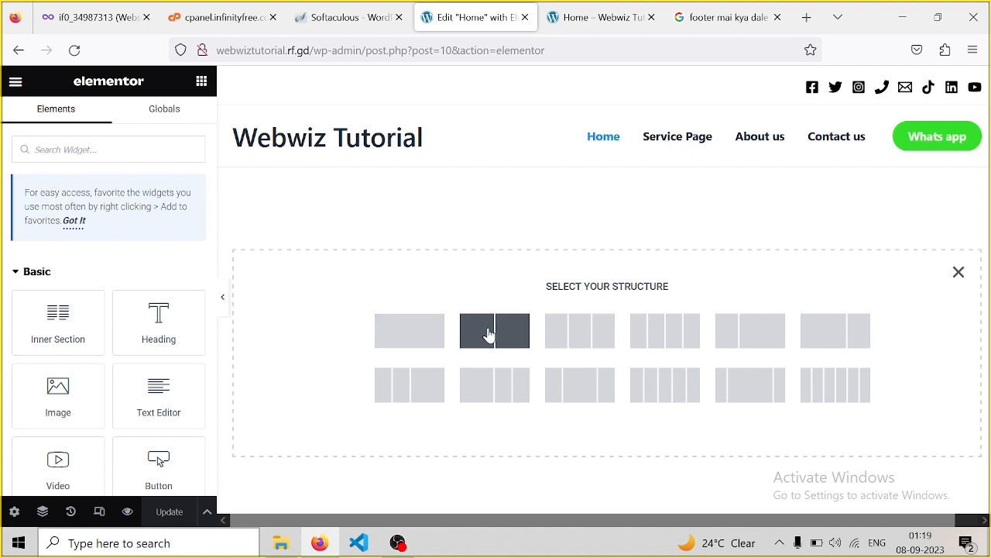
# Add a two-column section and drop a Heading widget into its left column
pyautogui.click(489, 333)
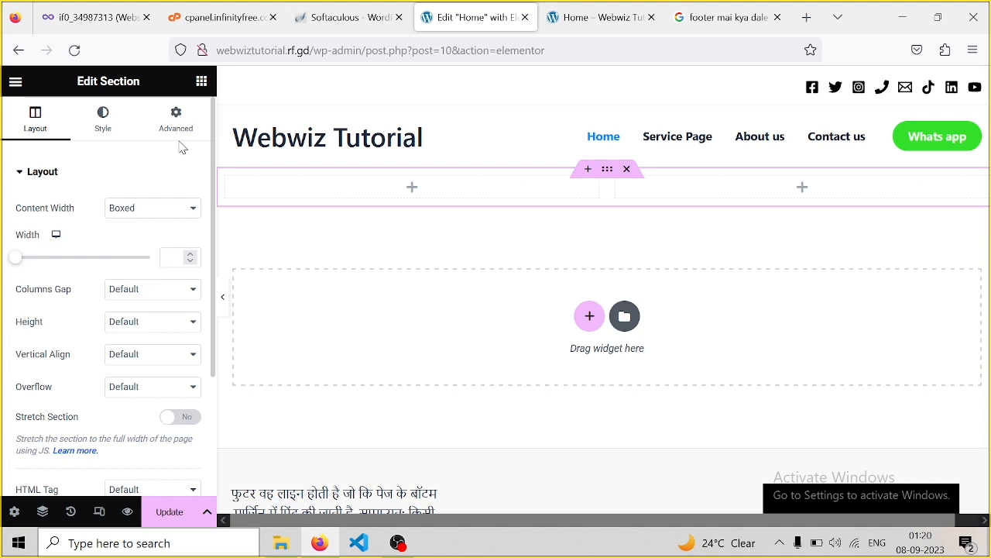
pyautogui.click(210, 80)
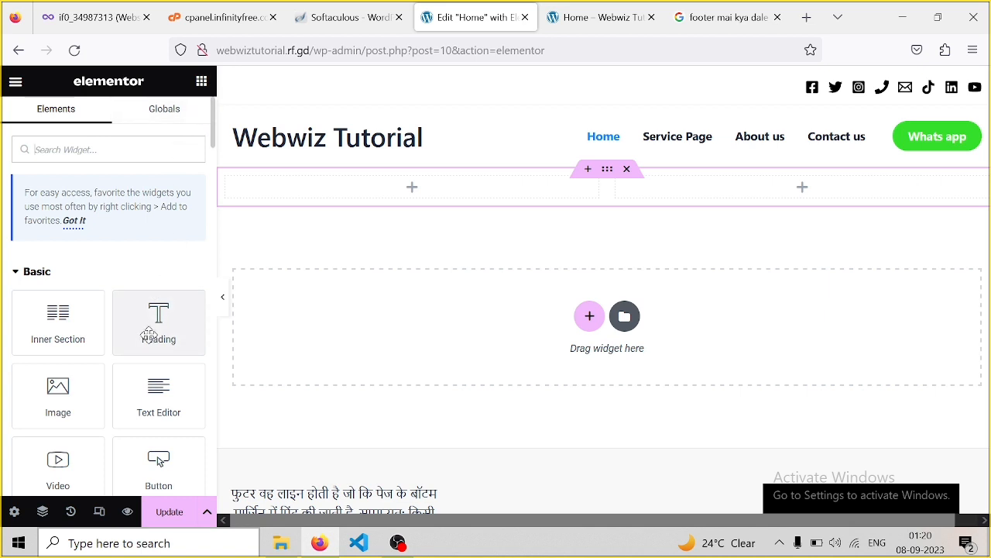
pyautogui.moveTo(148, 333); pyautogui.dragTo(412, 182)
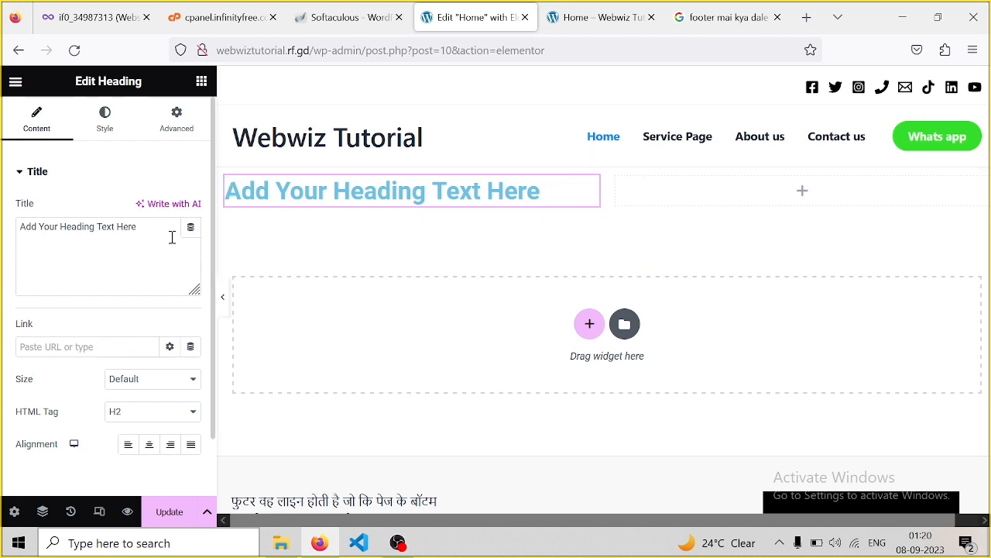
# Change the heading title to 'How to create free website with wordpress'
pyautogui.moveTo(147, 228); pyautogui.dragTo(17, 217)
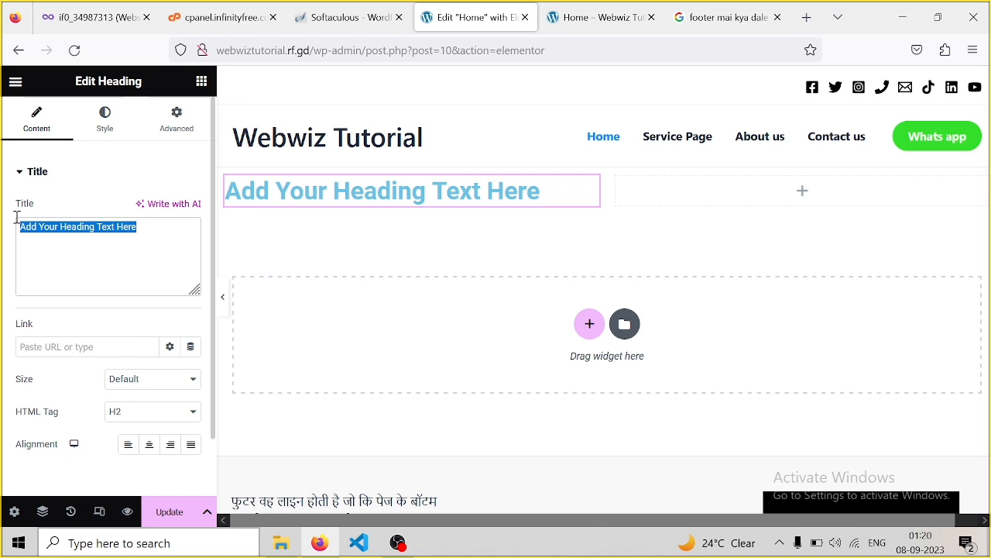
pyautogui.write('H')
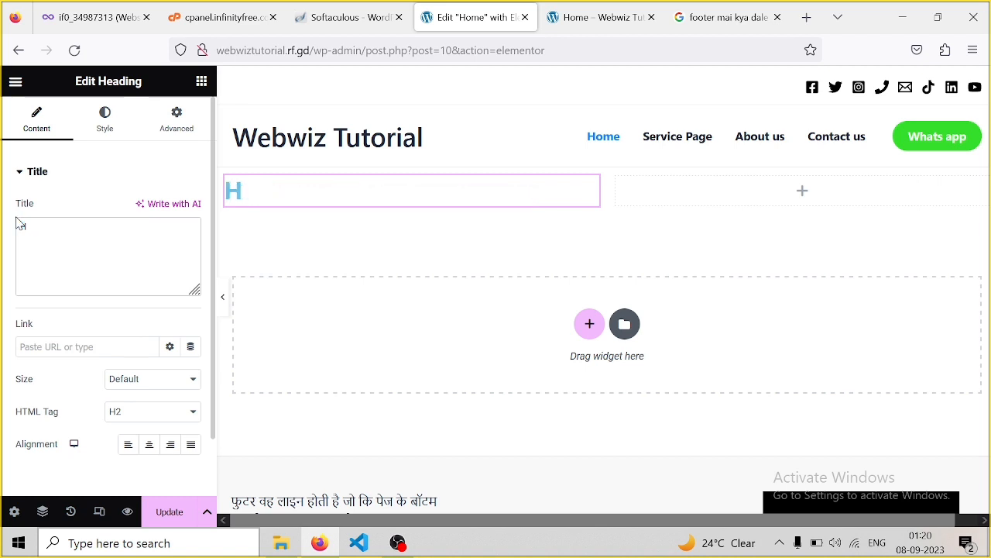
pyautogui.write('ow to c')
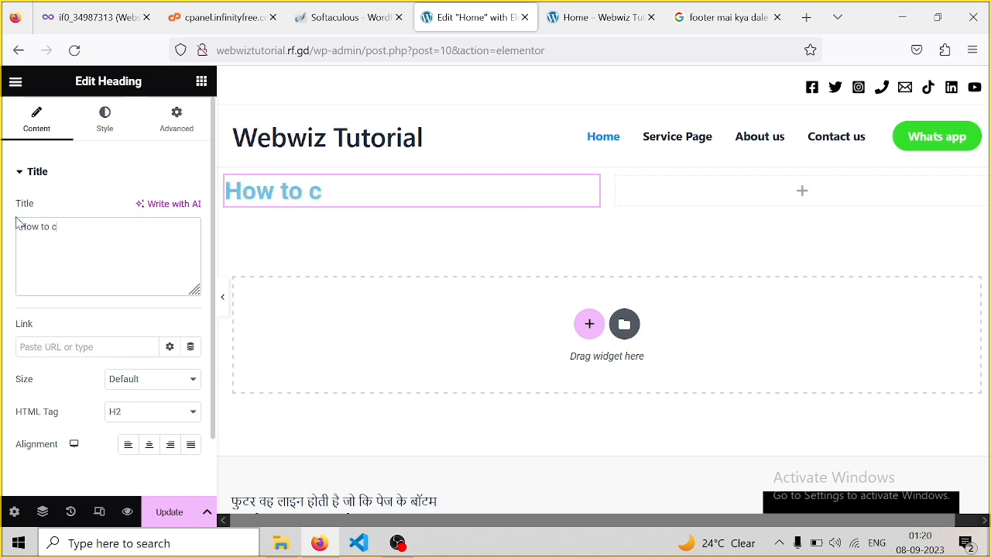
pyautogui.write('reate w')
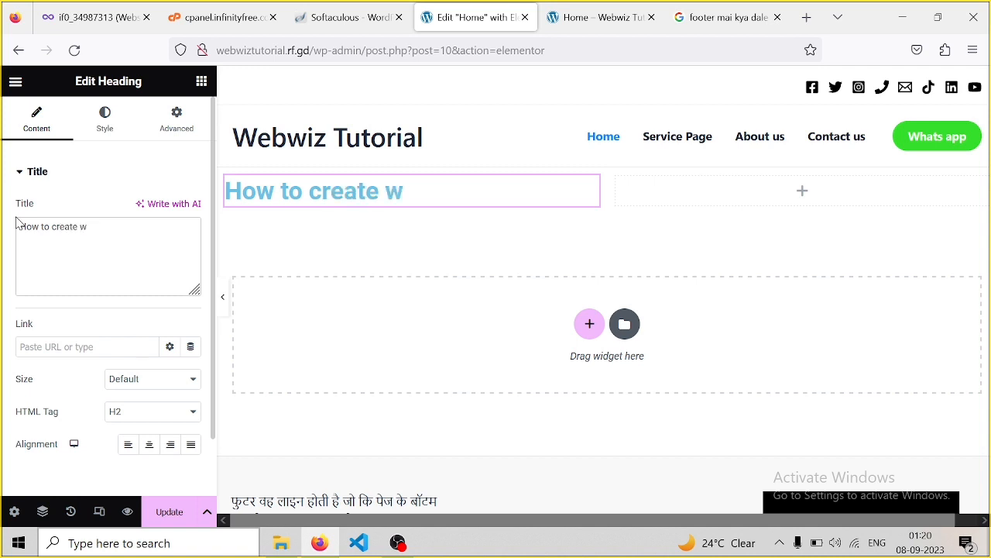
pyautogui.press('BackSpace')
pyautogui.write('free')
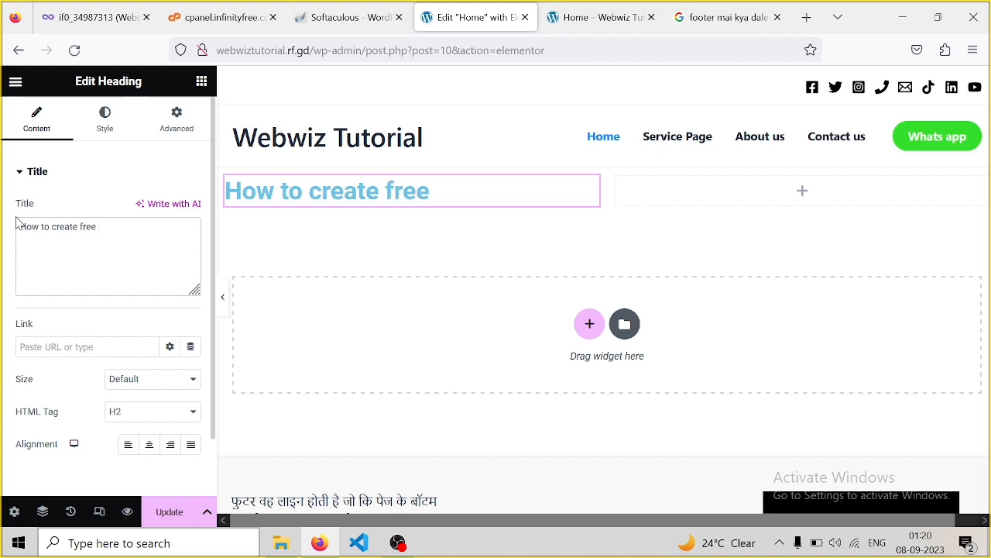
pyautogui.write(' website')
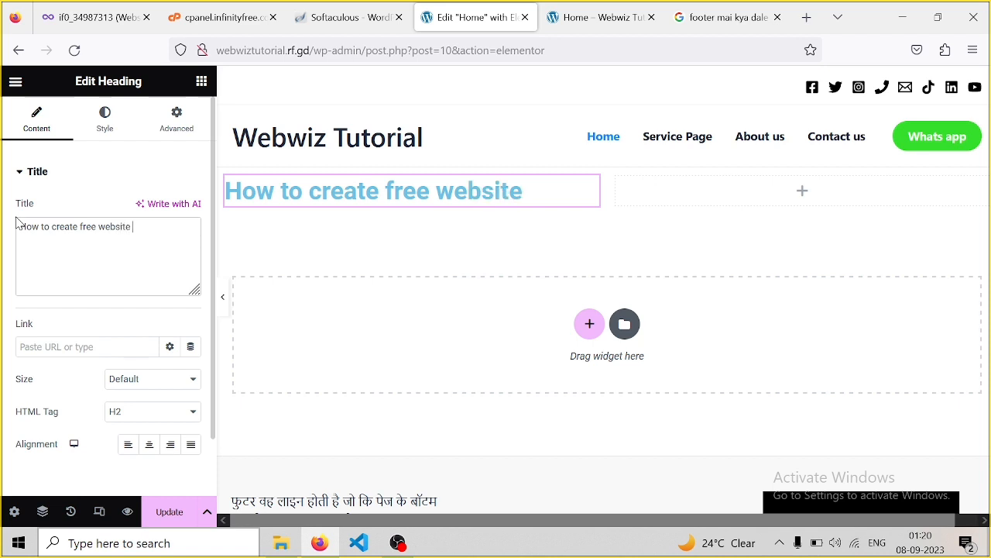
pyautogui.write(' with word')
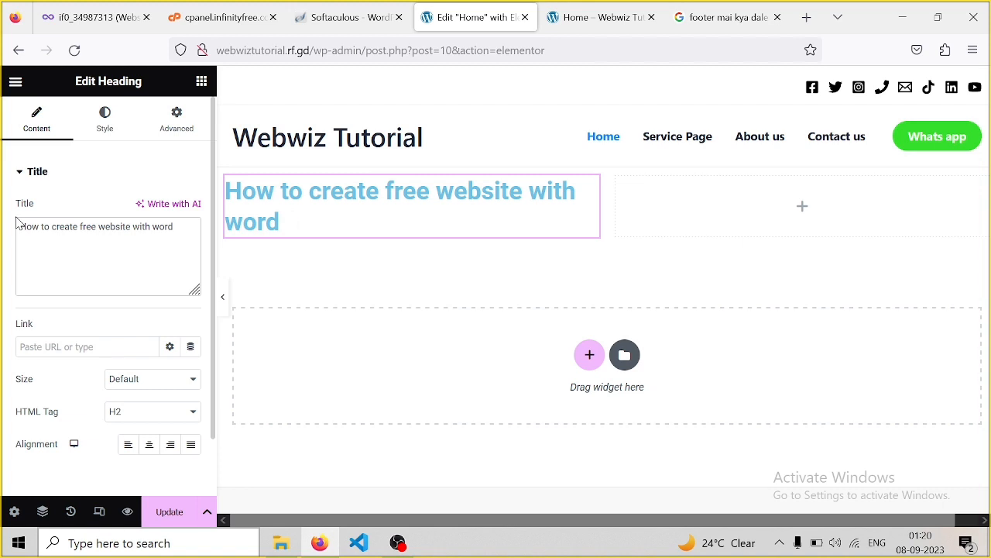
pyautogui.write('prew')
pyautogui.press('BackSpace')
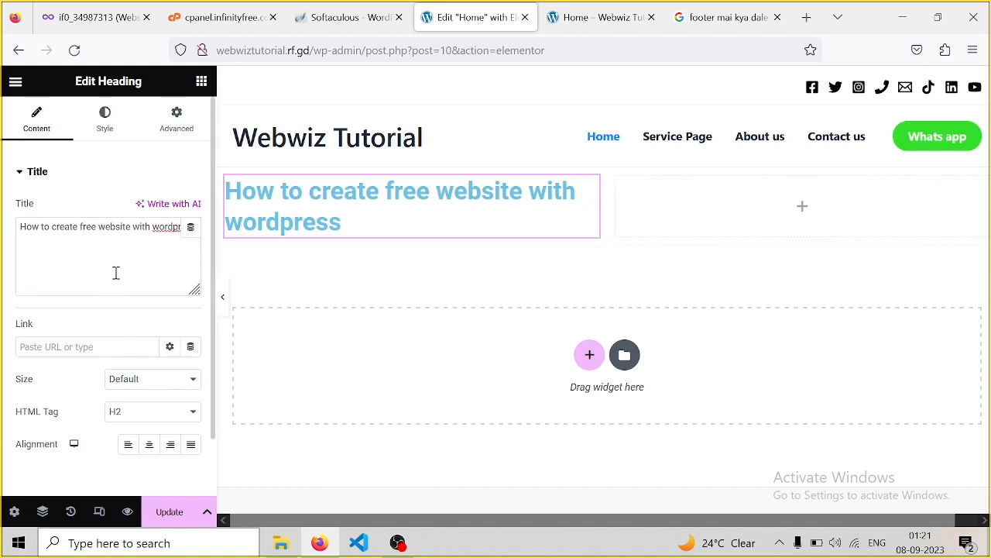
pyautogui.click(116, 273)
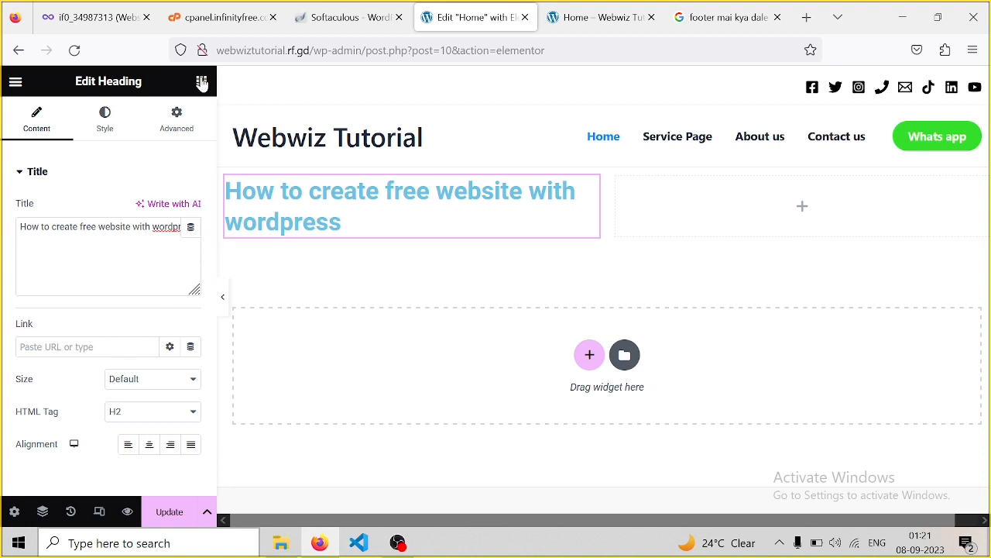
pyautogui.click(202, 84)
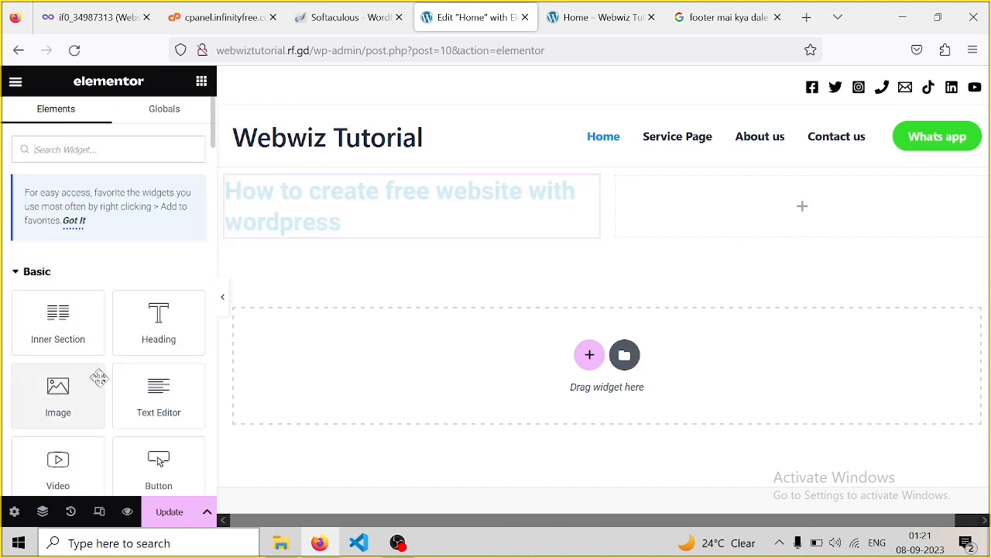
# Place a Text Editor widget with Lorem ipsum text below the heading in the left column
pyautogui.moveTo(159, 399); pyautogui.dragTo(321, 261)
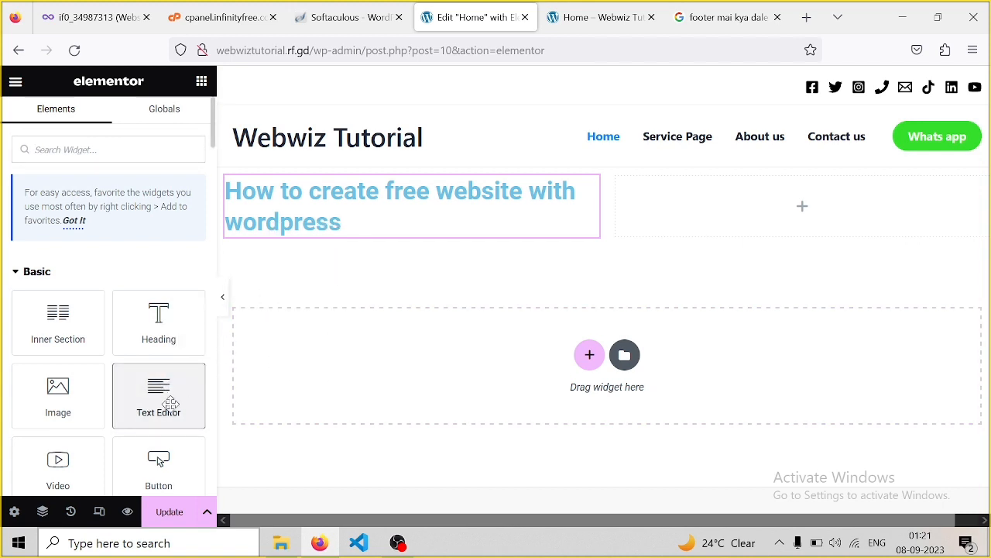
pyautogui.moveTo(167, 399); pyautogui.dragTo(379, 254)
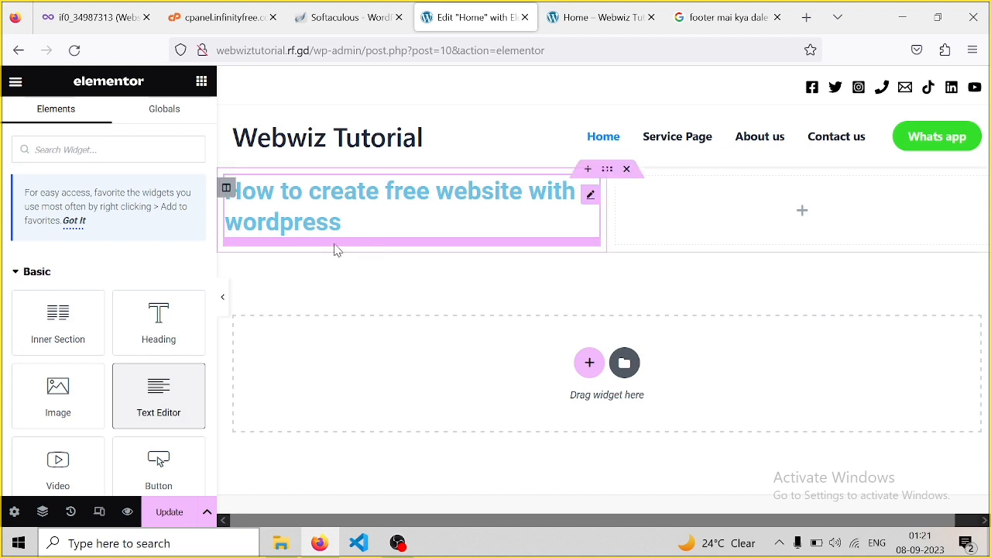
pyautogui.click(336, 250)
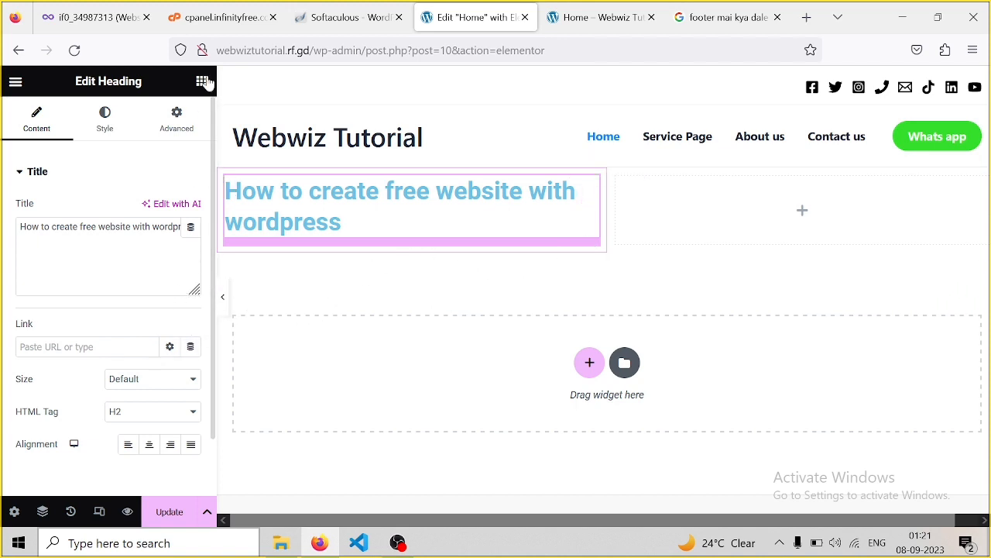
pyautogui.click(203, 81)
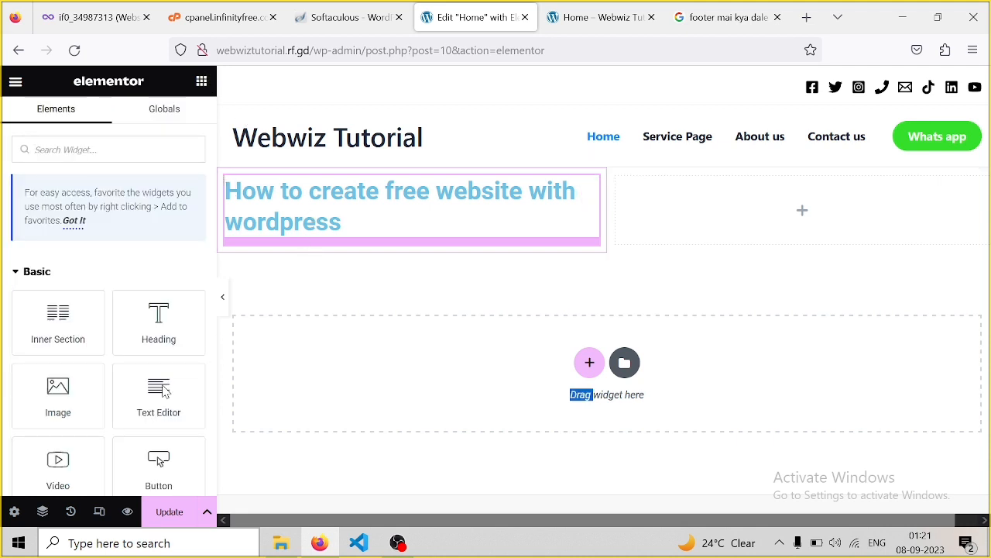
pyautogui.moveTo(180, 379); pyautogui.dragTo(336, 232)
pyautogui.click(337, 232)
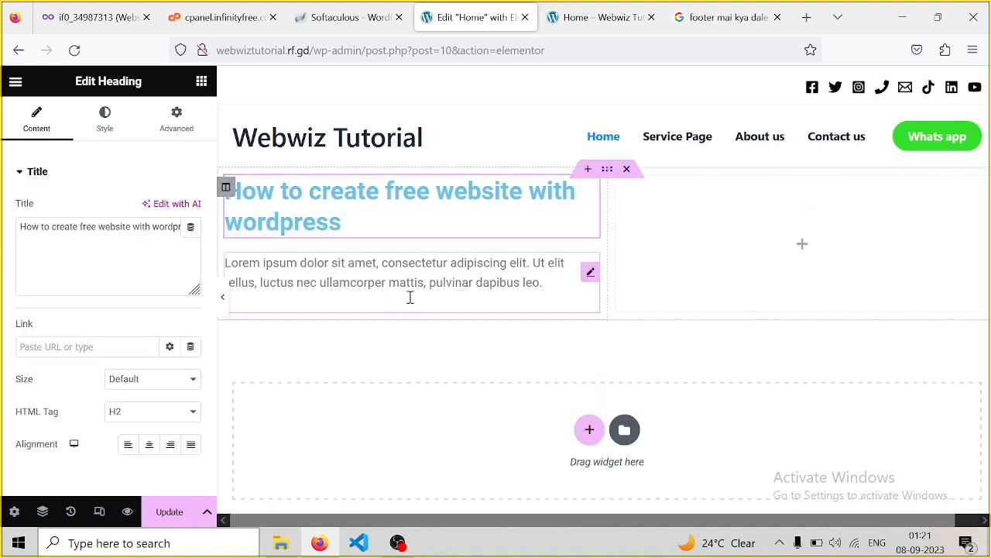
pyautogui.click(517, 311)
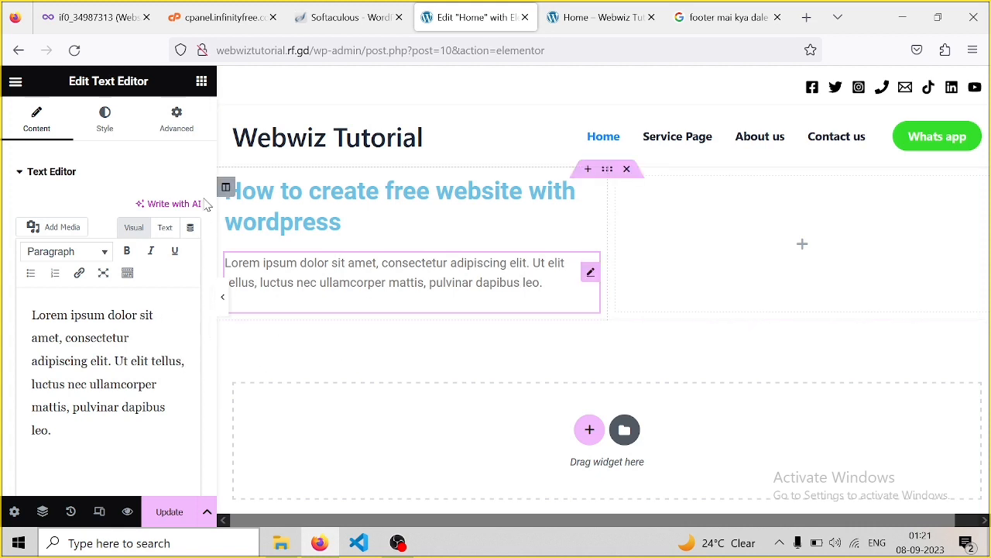
pyautogui.click(203, 81)
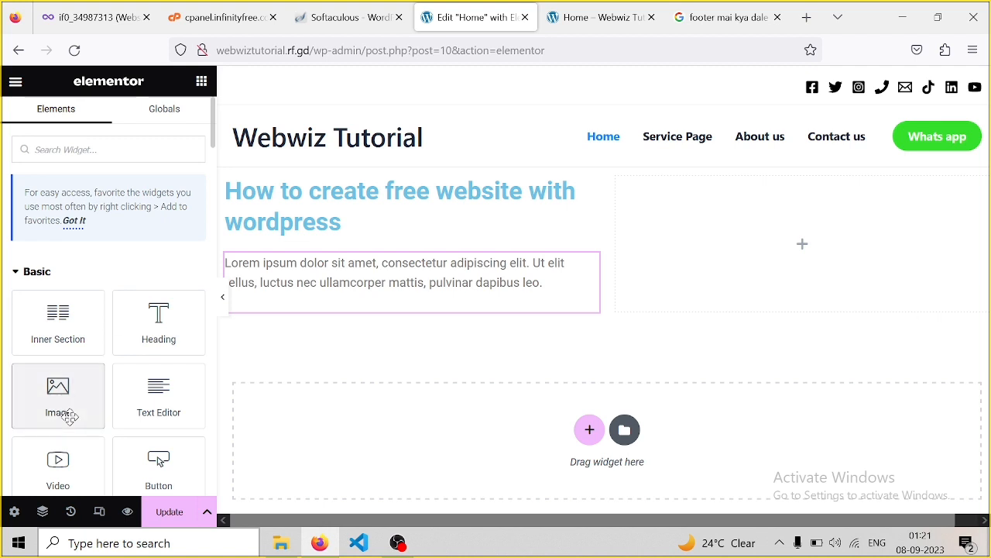
# Add an Image widget to the right column showing the webwiz-1.jpg logo from the Media Library
pyautogui.moveTo(66, 413); pyautogui.dragTo(830, 246)
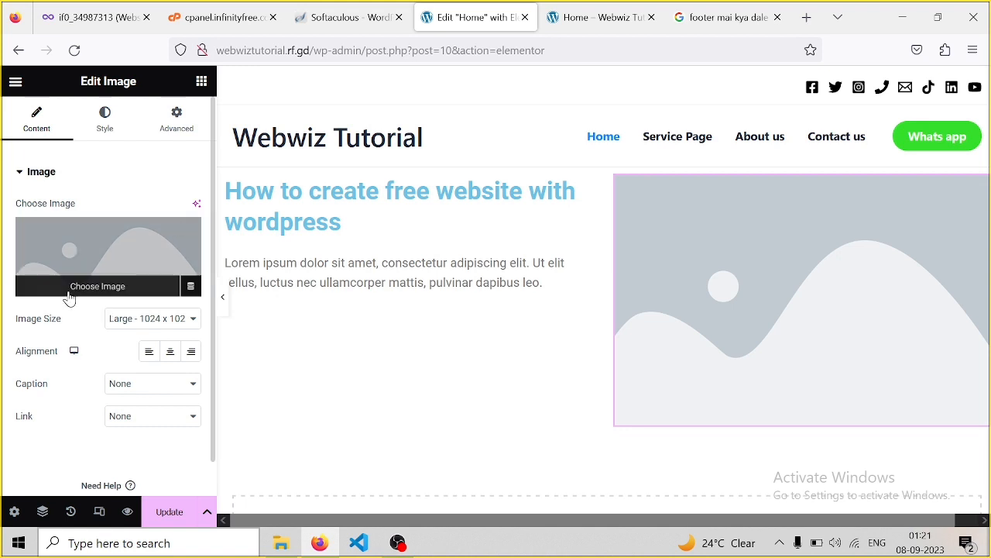
pyautogui.click(69, 294)
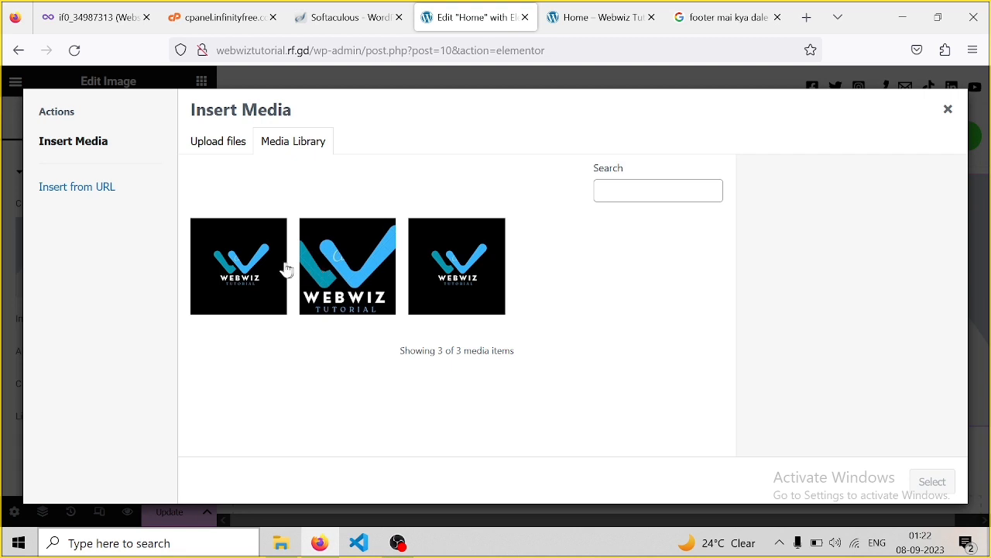
pyautogui.click(271, 269)
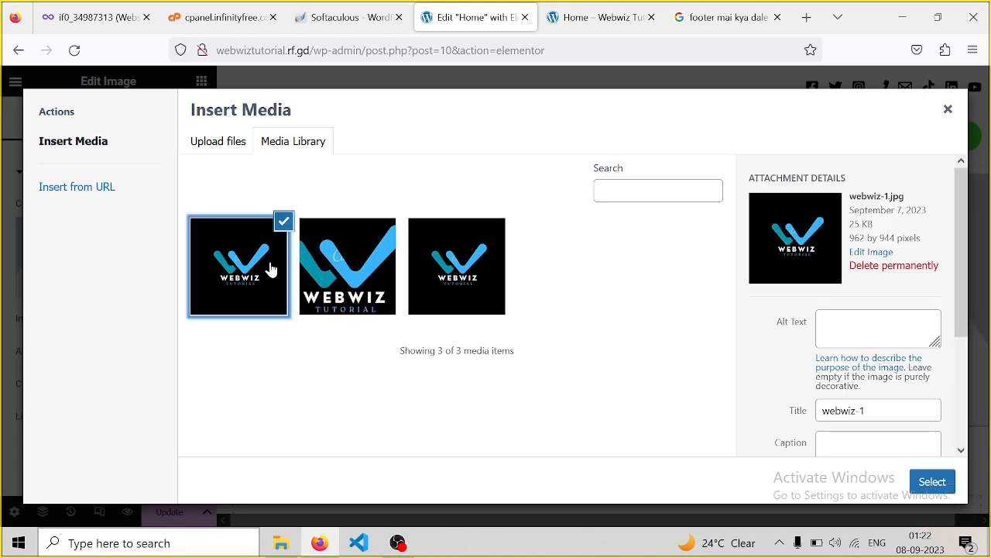
pyautogui.click(926, 478)
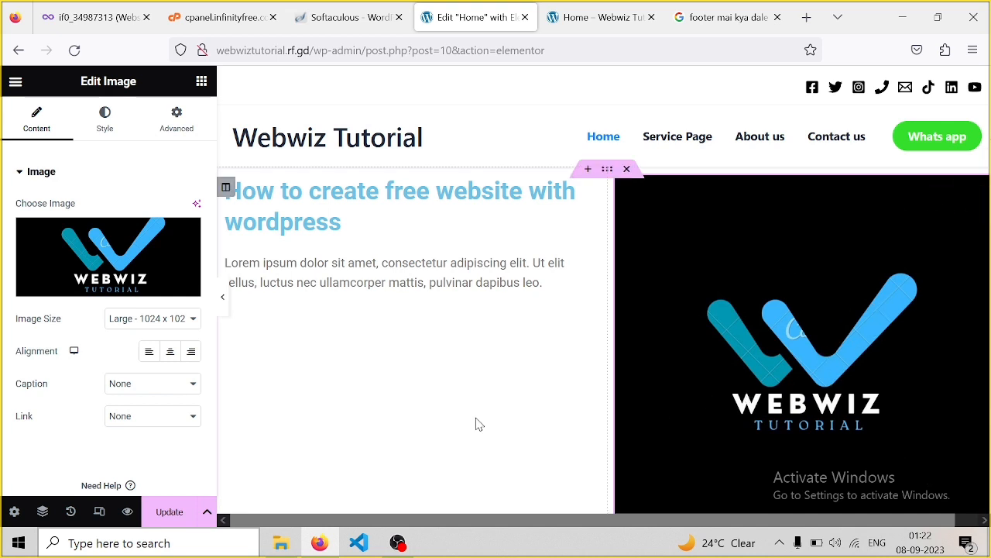
# Add a Click here button below the Lorem ipsum text, then switch to the live Home page tab
pyautogui.click(201, 83)
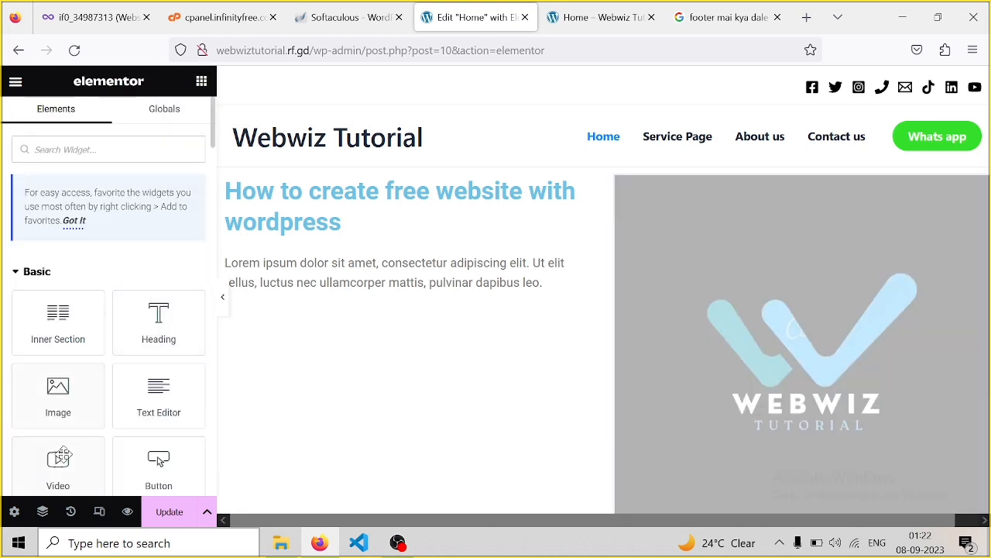
pyautogui.moveTo(155, 477); pyautogui.dragTo(358, 313)
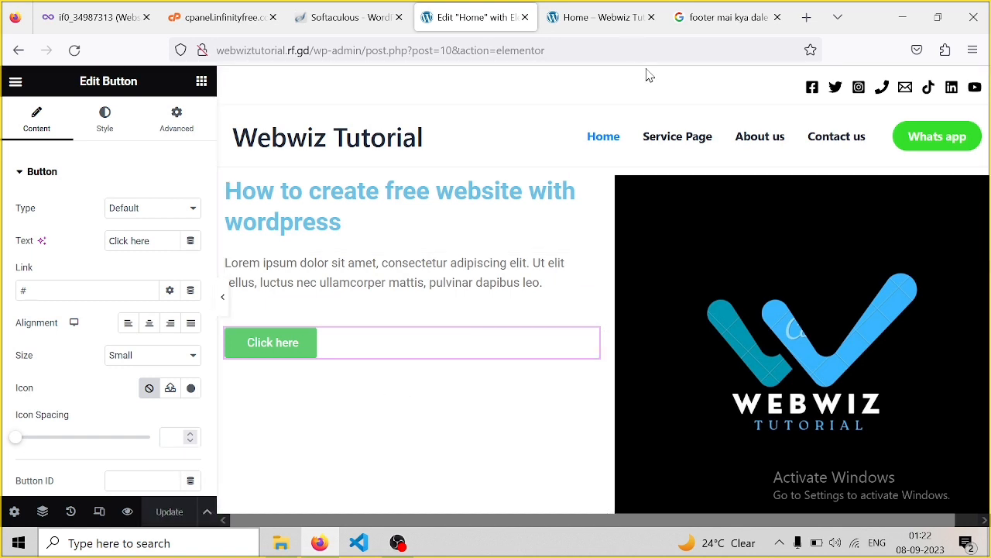
pyautogui.click(604, 22)
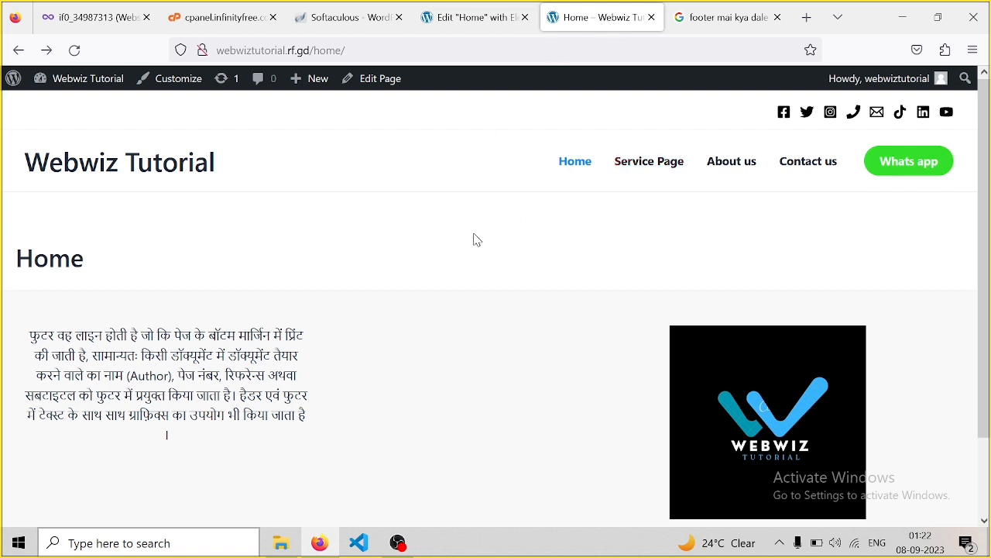
# Reload the live Home page and close the footer search results tab
pyautogui.press('F5')
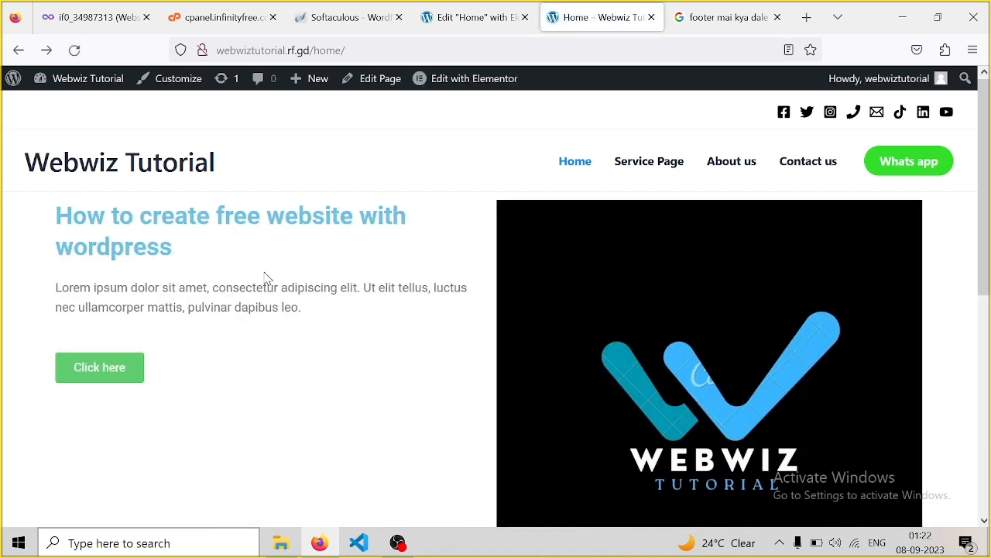
pyautogui.moveTo(985, 113); pyautogui.dragTo(979, 70)
pyautogui.moveTo(358, 41); pyautogui.dragTo(216, 49)
pyautogui.hotkey('ctrl', 'c')
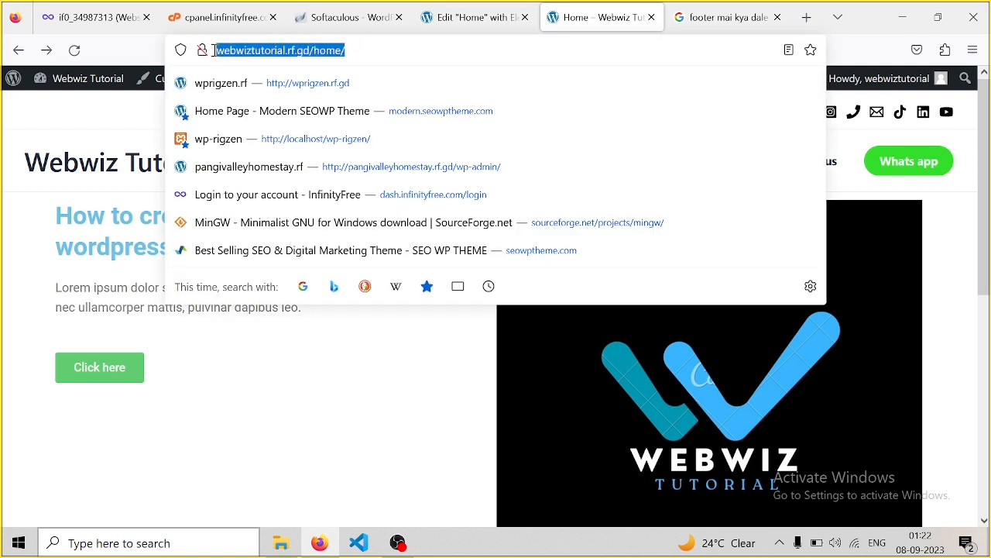
pyautogui.click(426, 57)
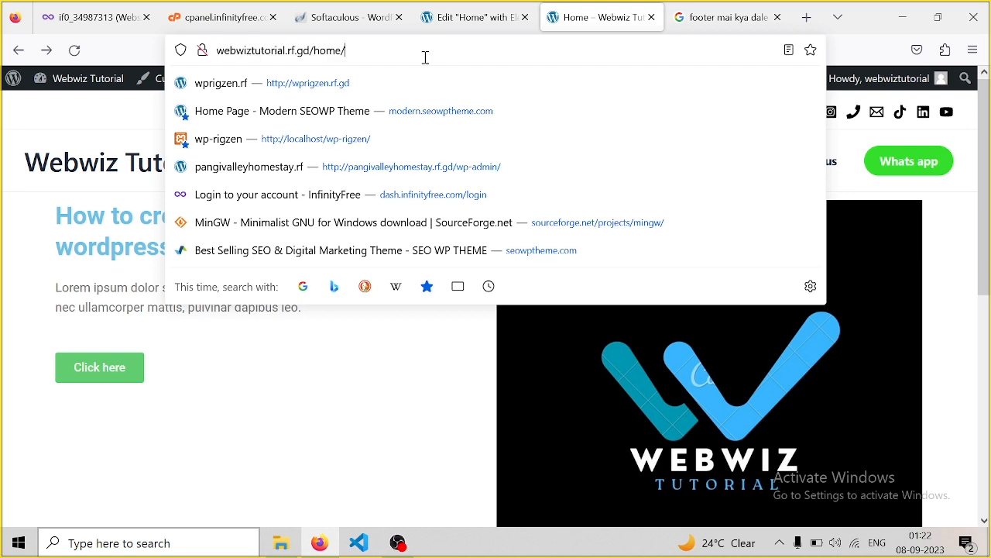
pyautogui.click(747, 21)
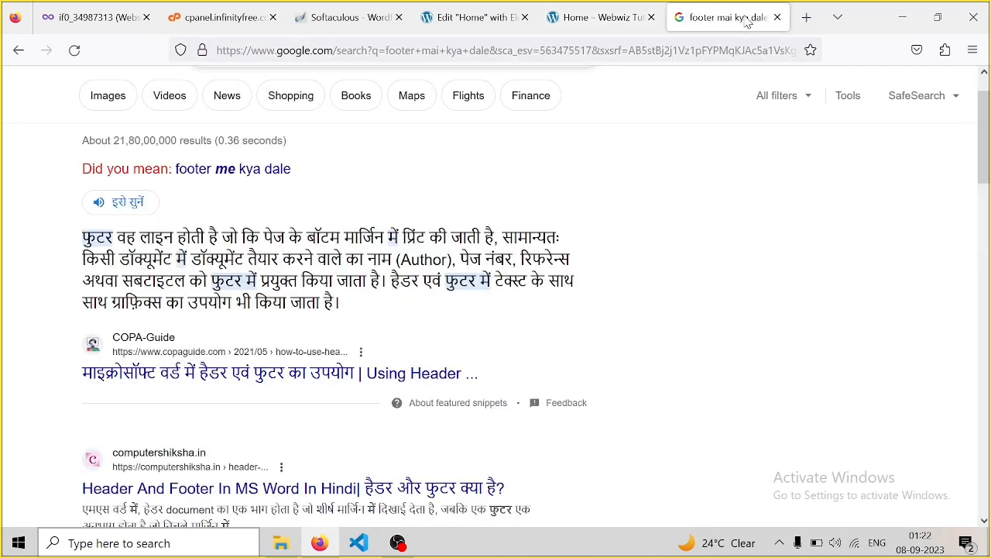
pyautogui.click(778, 18)
# Load webwiztutorial.rf.gd in a new tab, then close that tab
pyautogui.click(806, 18)
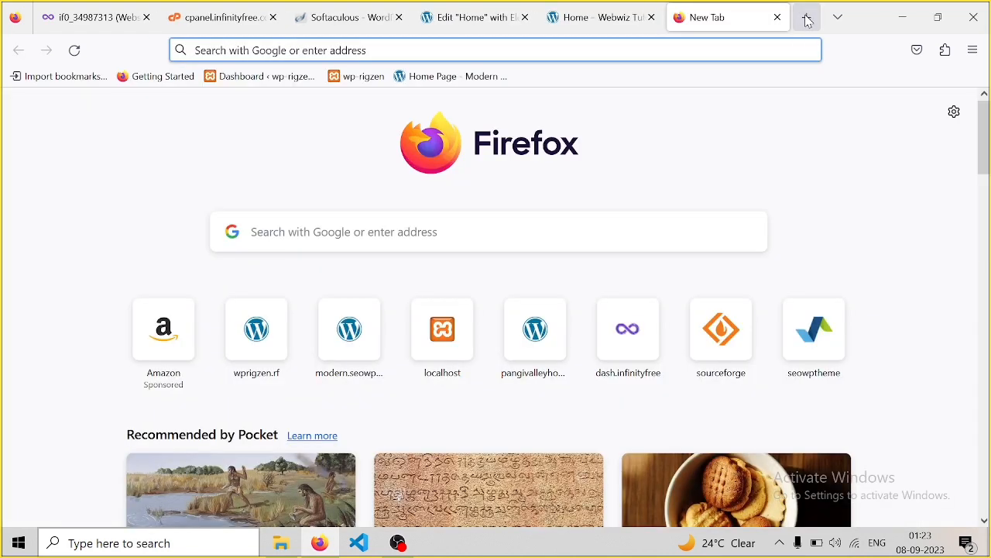
pyautogui.click(280, 51)
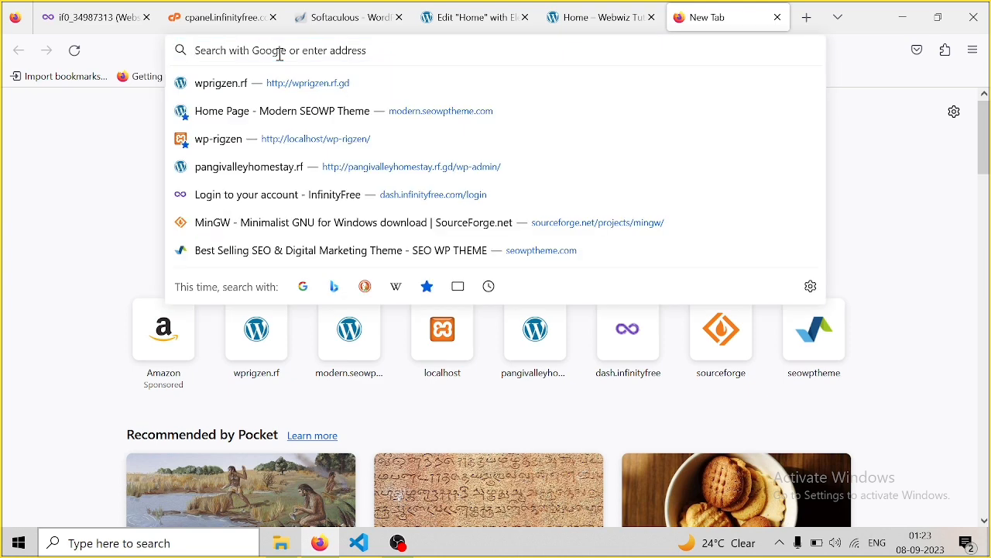
pyautogui.hotkey('ctrl', 'v')
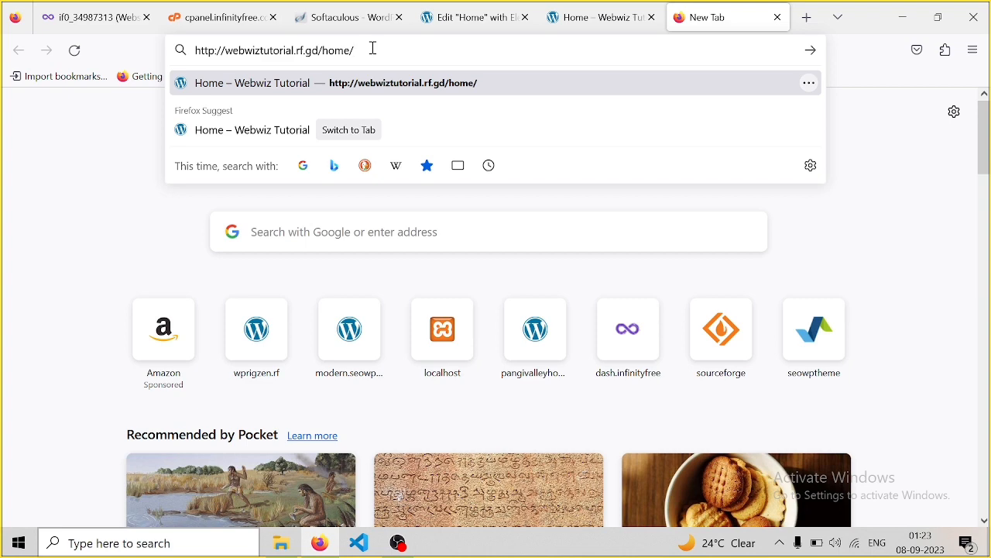
pyautogui.press('Return')
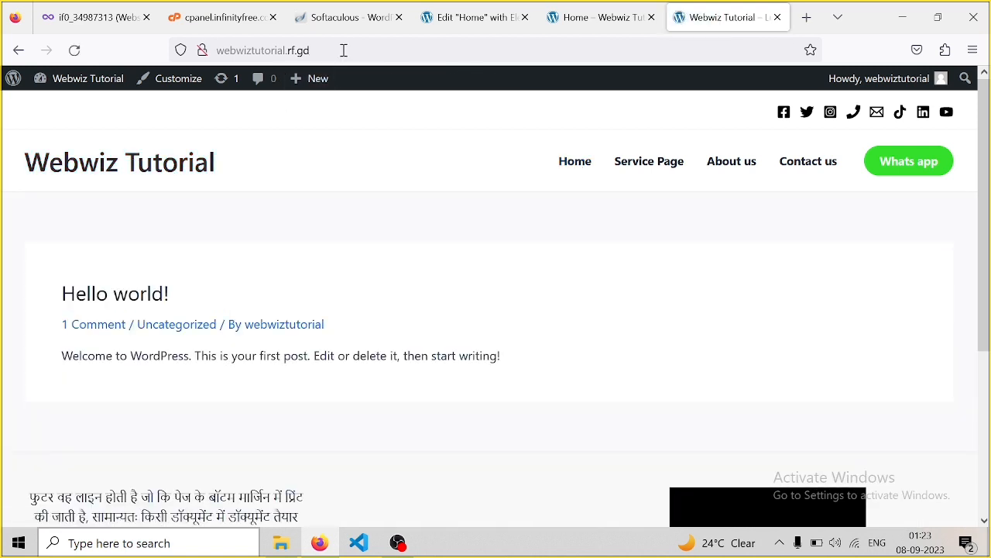
pyautogui.moveTo(343, 52); pyautogui.dragTo(224, 56)
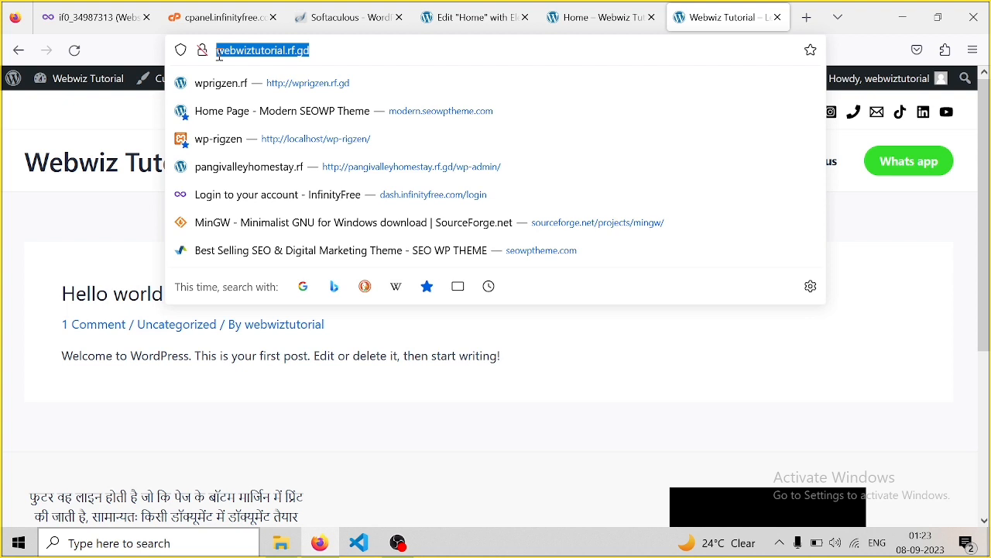
pyautogui.click(336, 46)
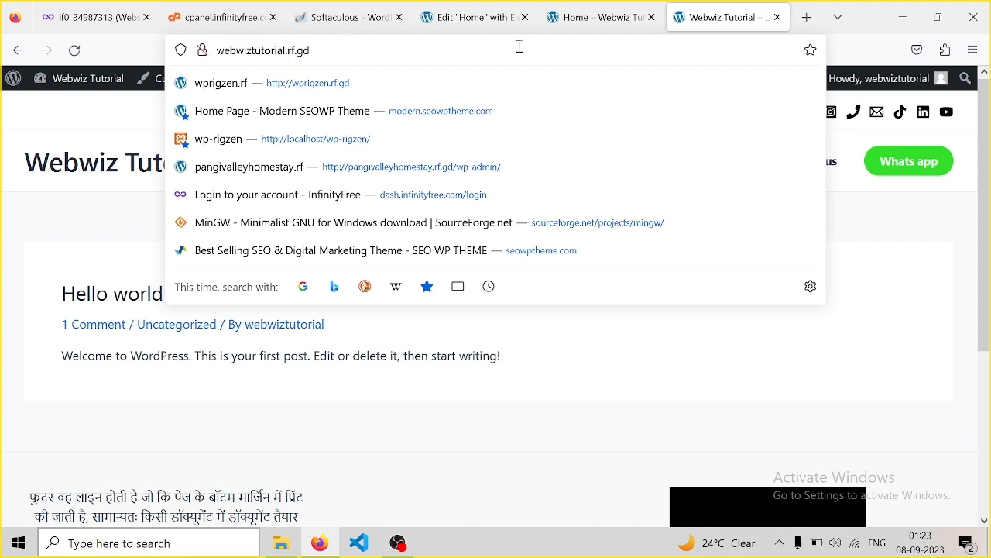
pyautogui.click(779, 17)
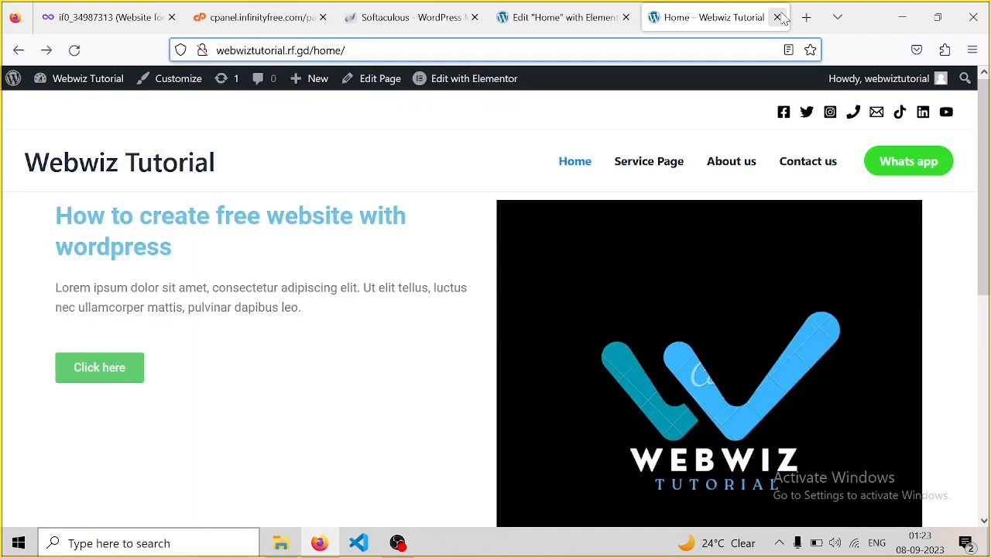
# Reload webwiztutorial.rf.gd in a fresh tab, which still shows the Hello world! post
pyautogui.click(806, 17)
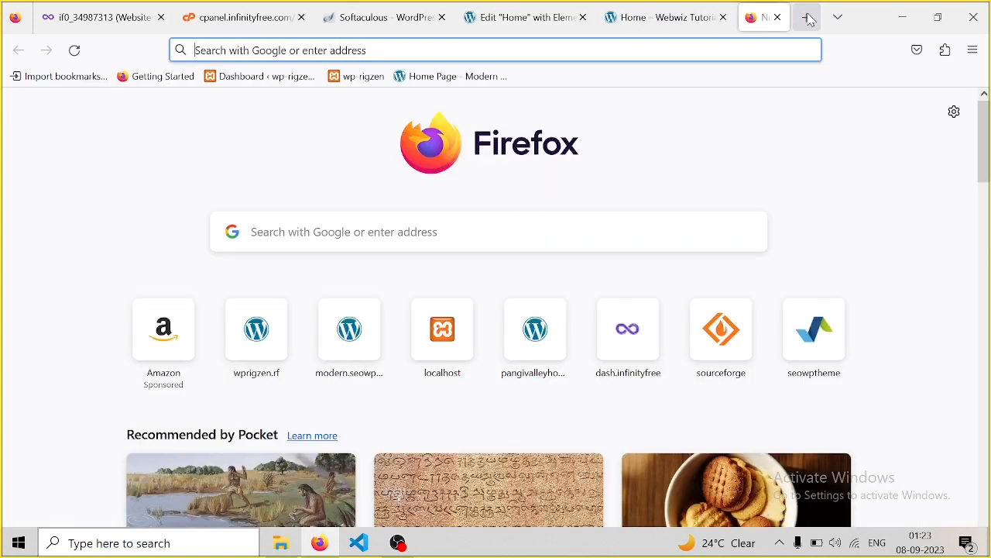
pyautogui.click(303, 47)
pyautogui.write('http://webwiztutorial.rf.gd/')
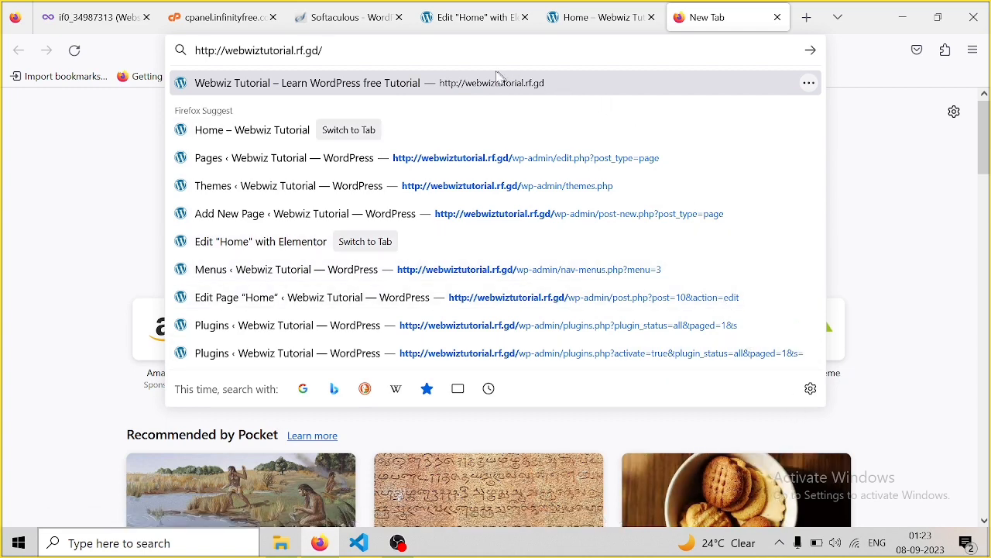
pyautogui.press('Return')
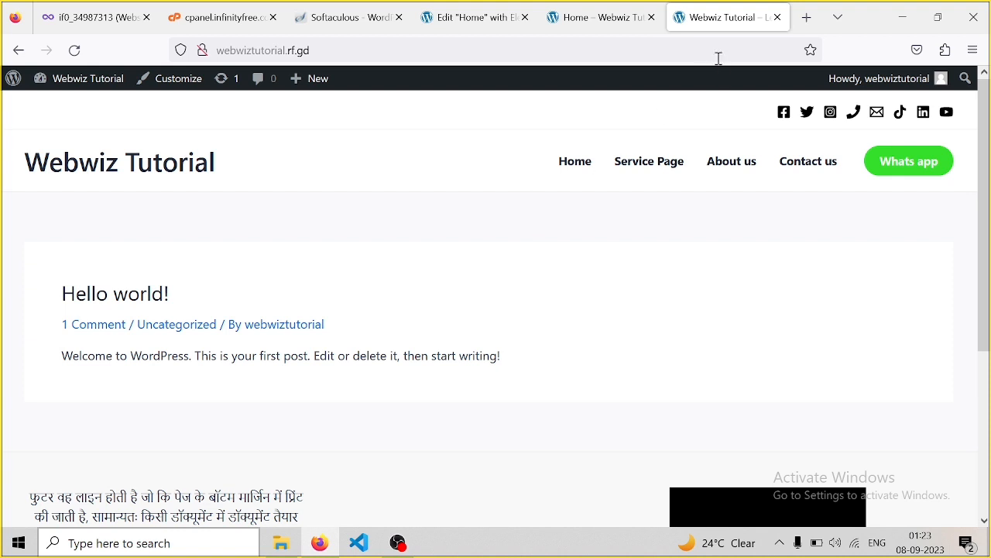
# Compare against the Home tab, go back, and reach the WordPress 6.3.1 About page
pyautogui.click(597, 17)
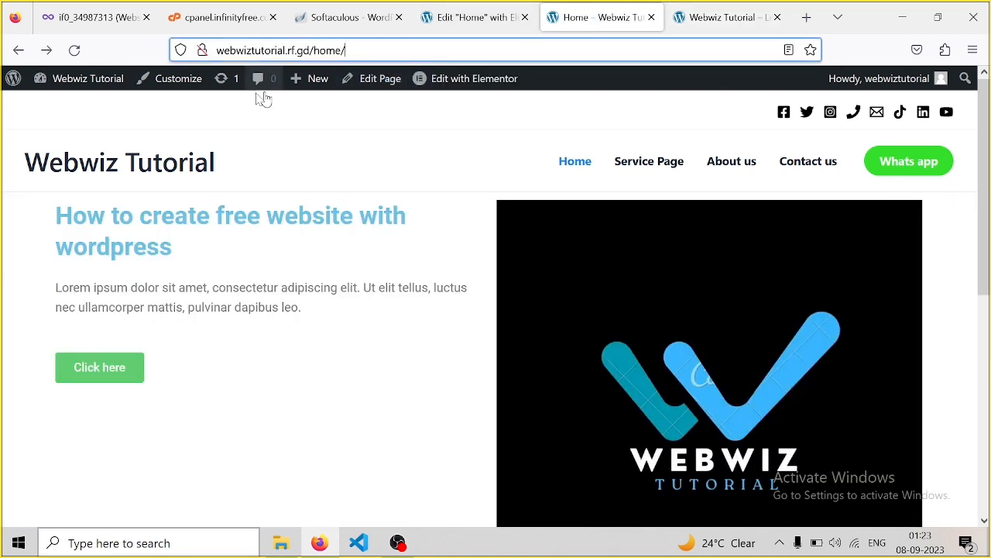
pyautogui.click(13, 52)
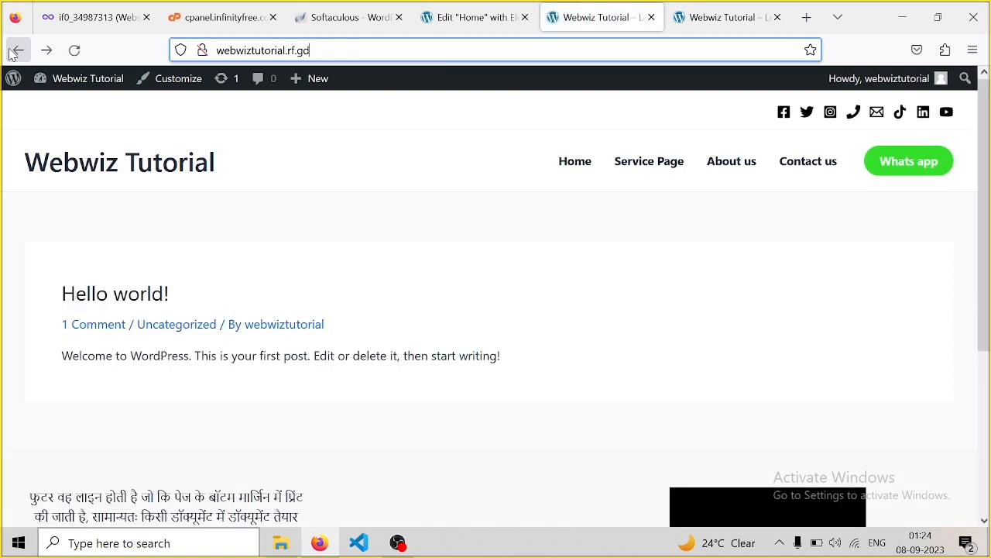
pyautogui.click(13, 78)
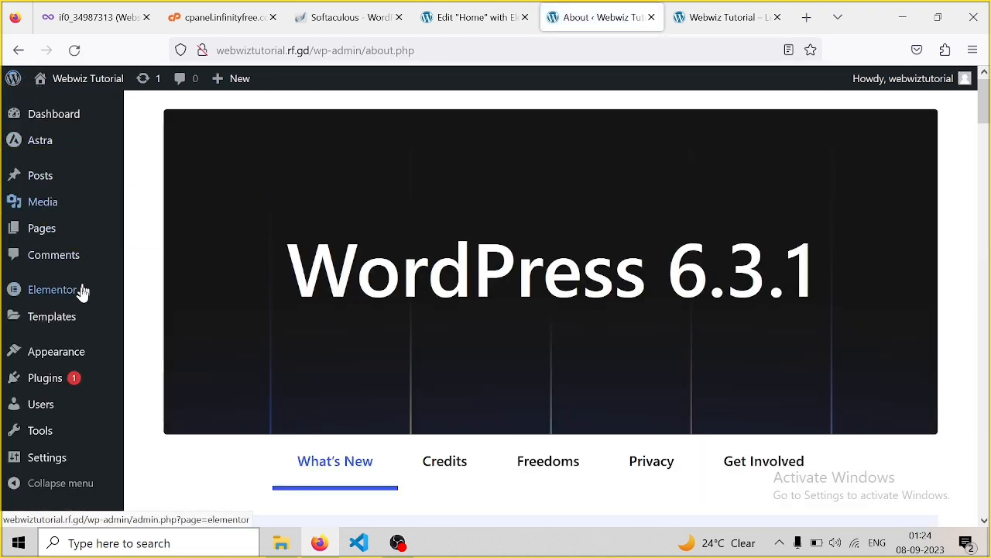
# Go to the Customizer's Homepage Settings panel
pyautogui.moveTo(33, 356)
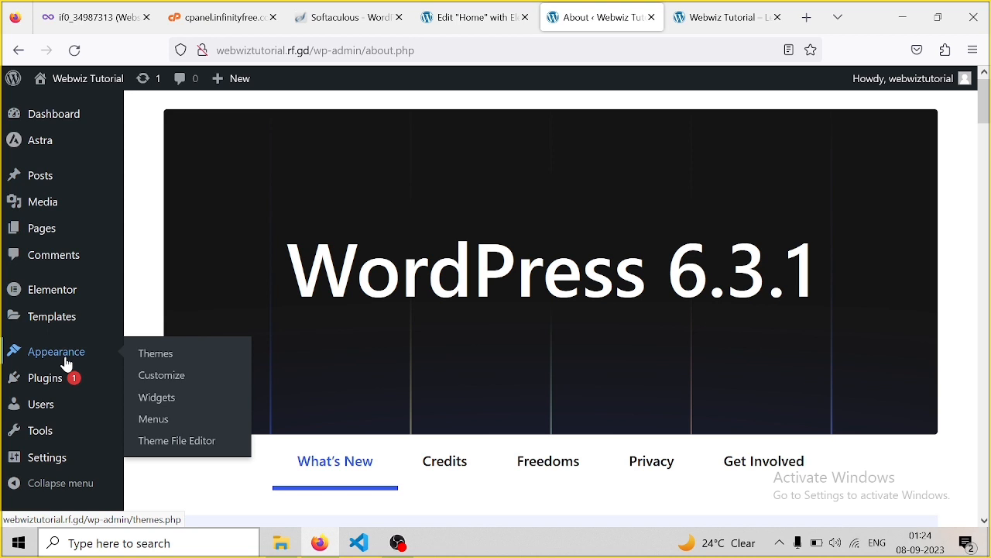
pyautogui.click(145, 375)
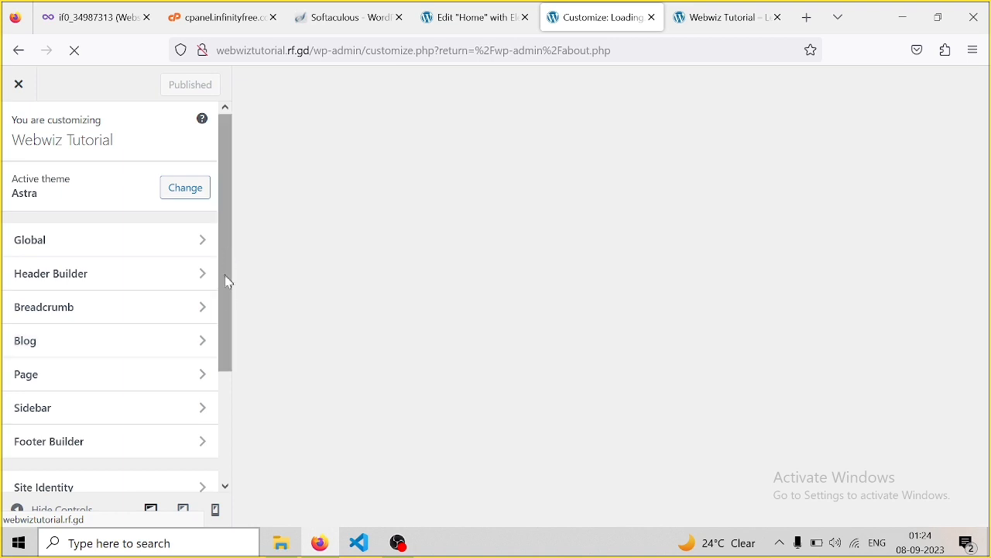
pyautogui.moveTo(222, 309); pyautogui.dragTo(222, 427)
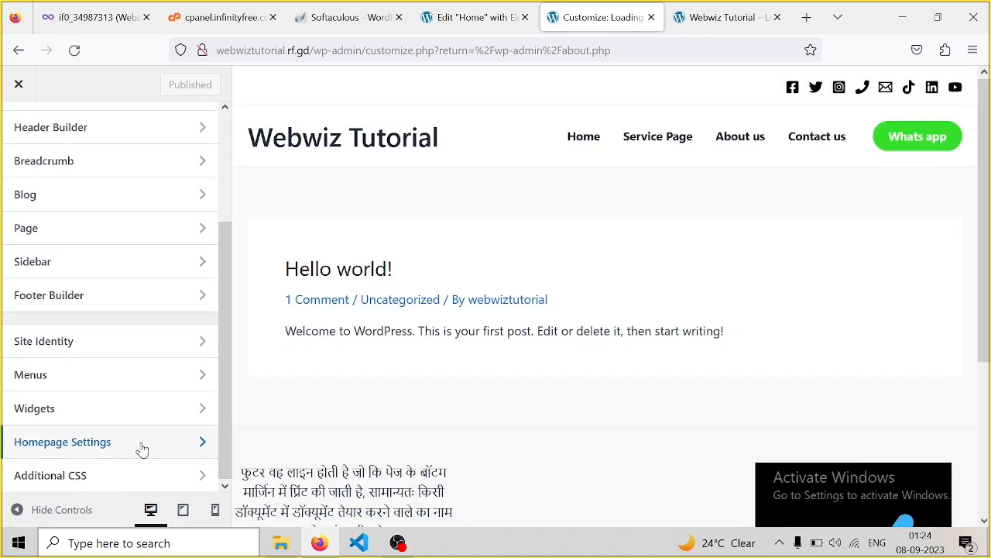
pyautogui.click(142, 450)
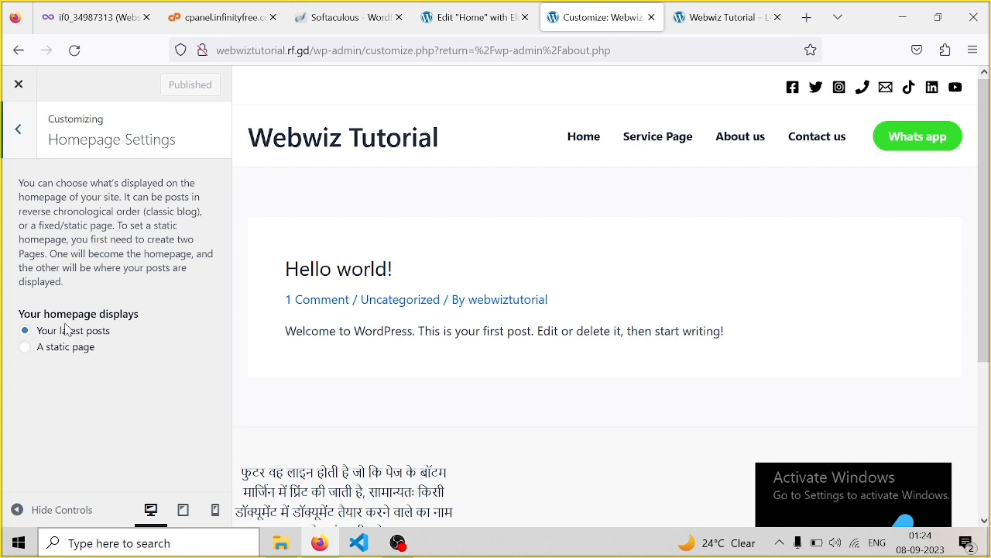
# Set a static homepage, Home as homepage and Service Page as posts page, and publish
pyautogui.click(25, 349)
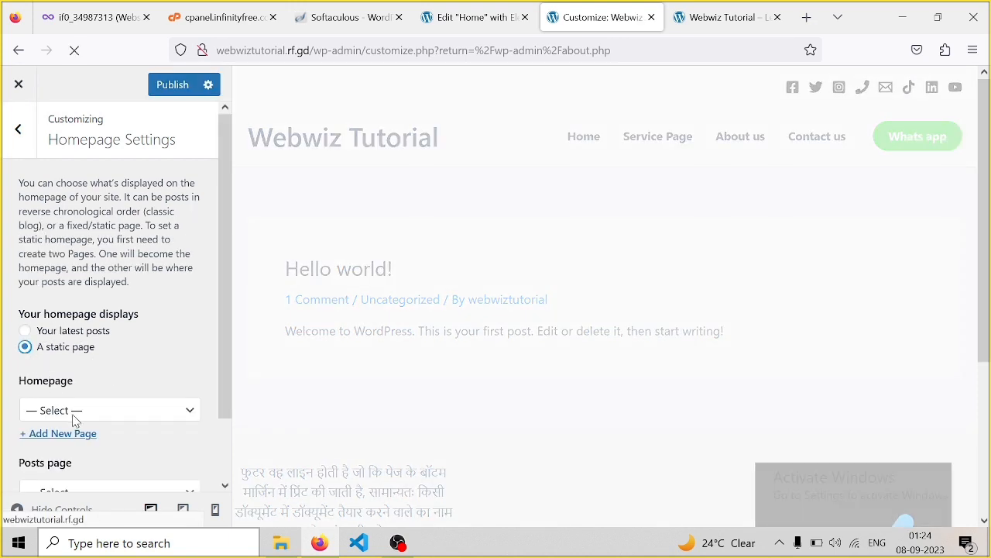
pyautogui.click(75, 420)
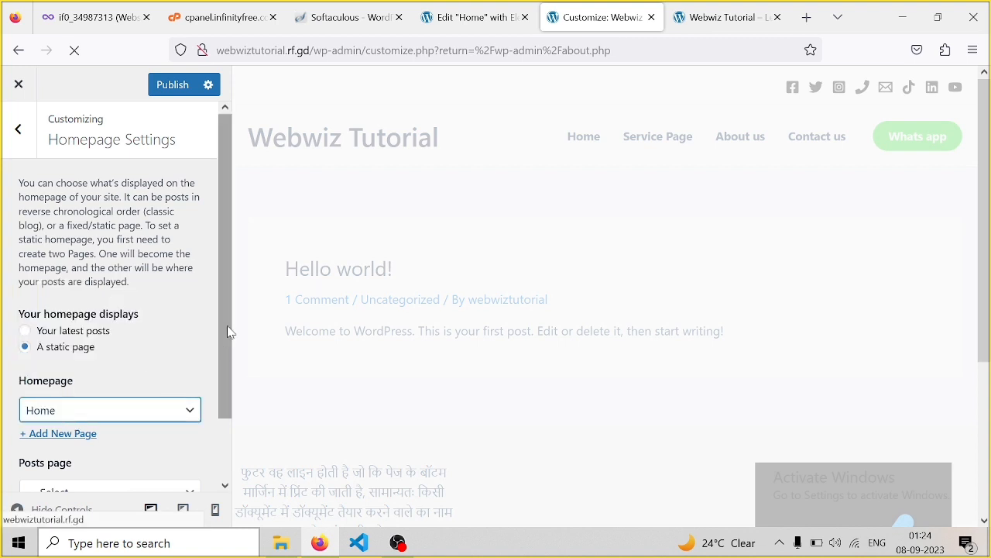
pyautogui.moveTo(229, 323); pyautogui.dragTo(233, 404)
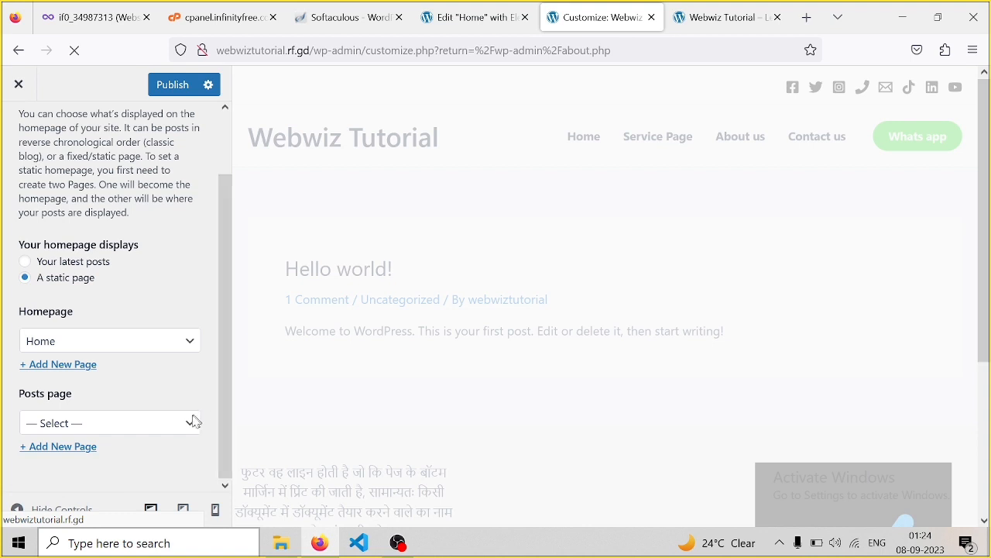
pyautogui.click(162, 430)
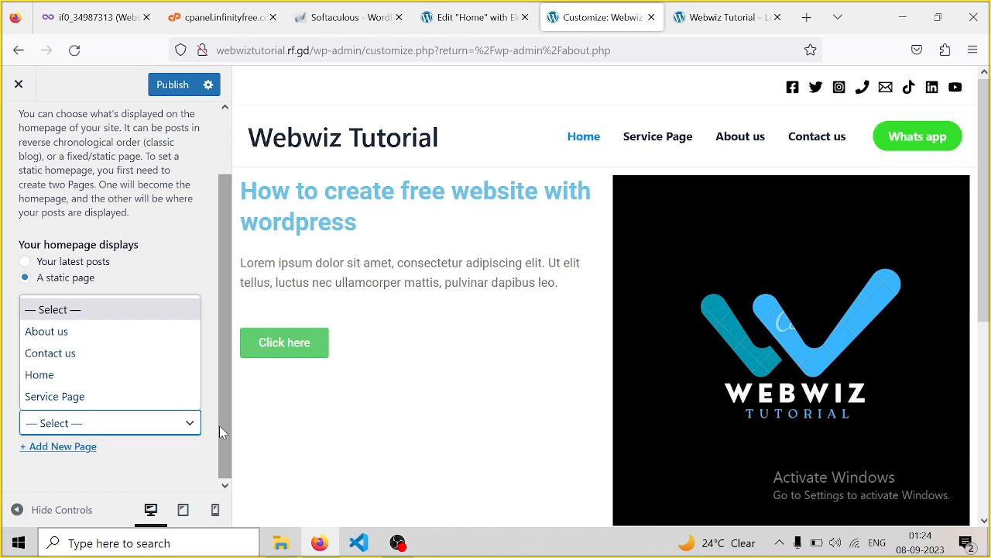
pyautogui.click(145, 428)
pyautogui.click(144, 429)
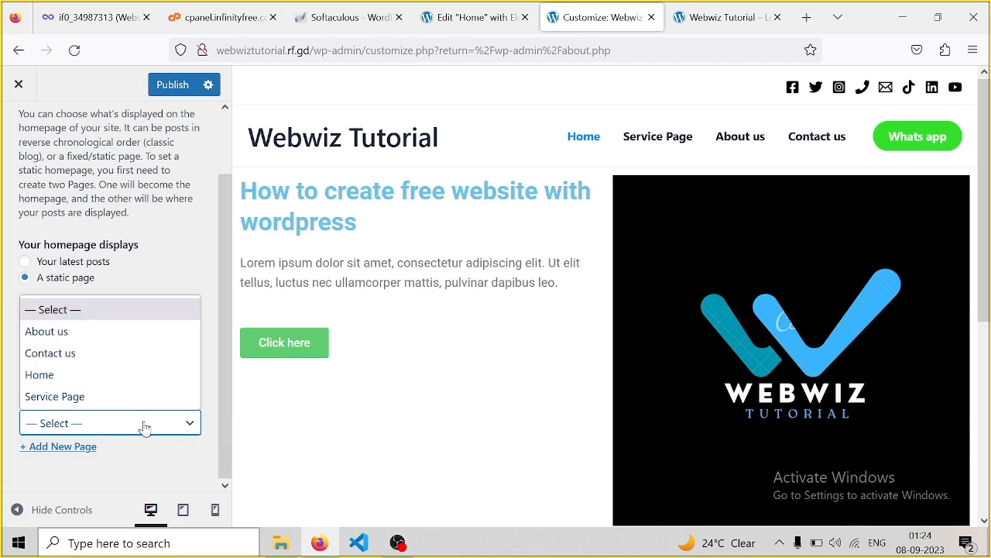
pyautogui.click(96, 398)
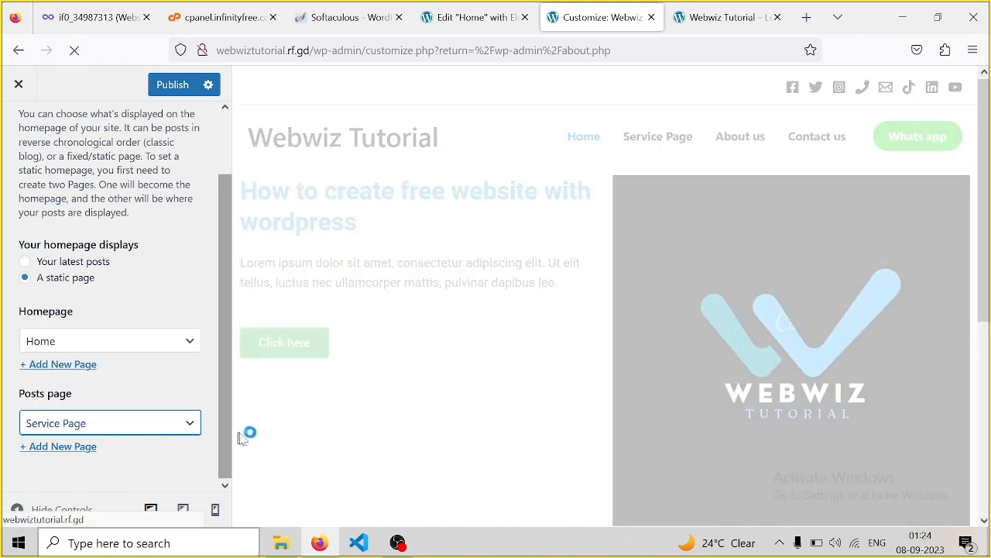
pyautogui.click(170, 86)
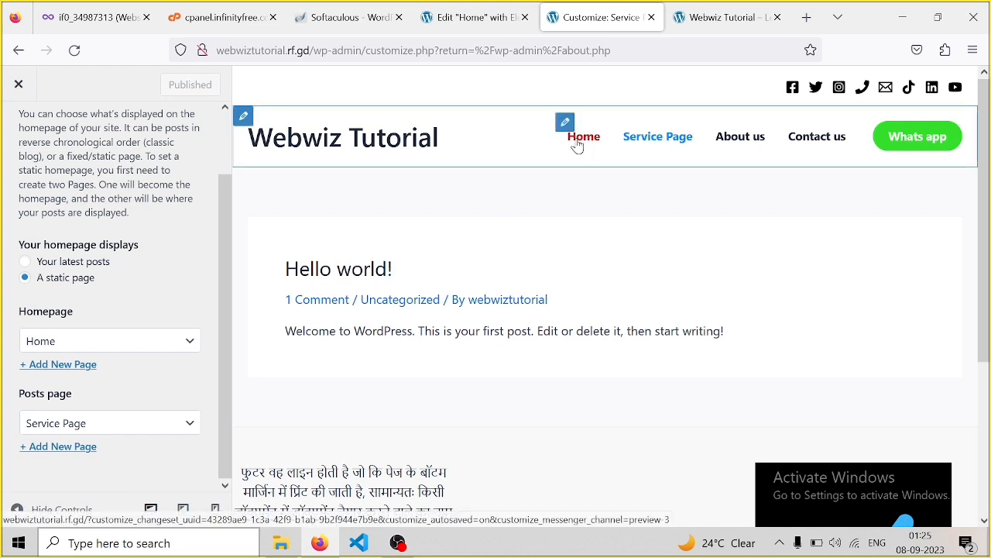
# Replace the outdated tab with a new one loading webwiztutorial.rf.gd, now showing Home
pyautogui.click(728, 23)
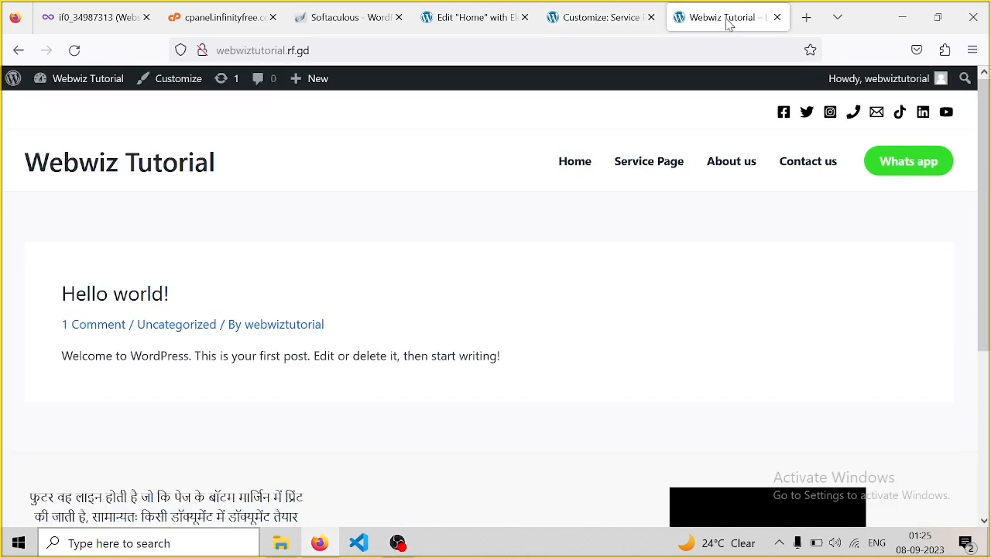
pyautogui.moveTo(367, 51); pyautogui.dragTo(203, 53)
pyautogui.hotkey('ctrl', 'c')
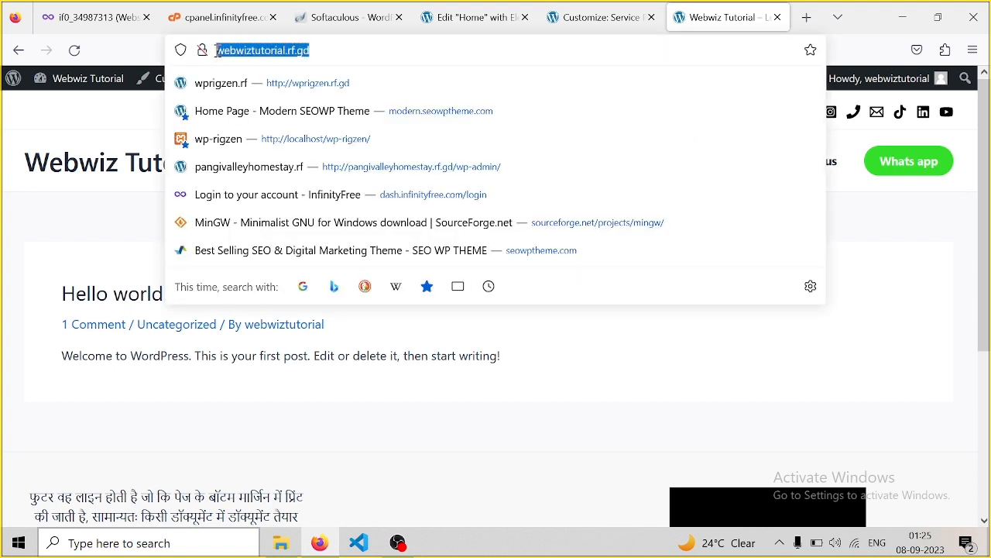
pyautogui.click(778, 17)
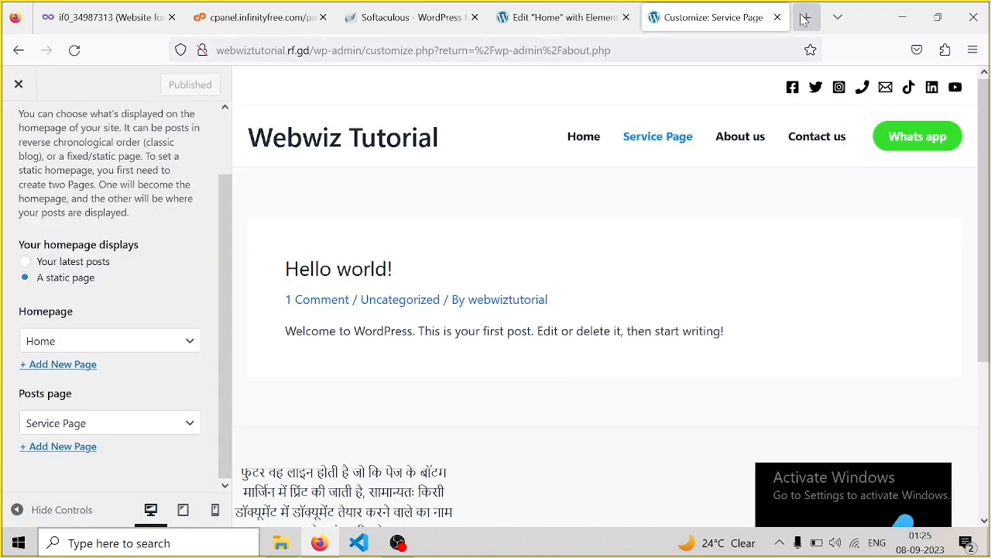
pyautogui.click(806, 17)
pyautogui.click(290, 51)
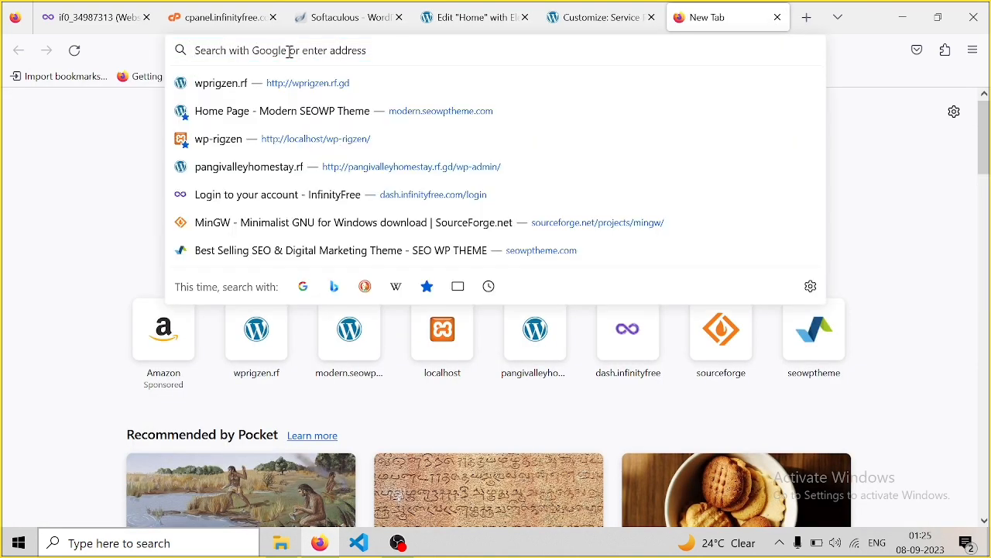
pyautogui.hotkey('ctrl', 'v')
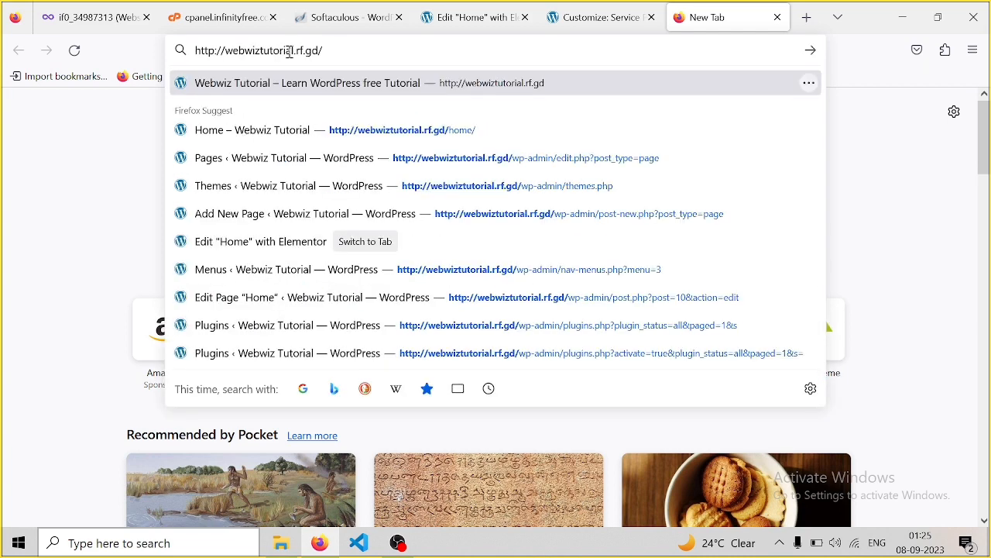
pyautogui.click(811, 51)
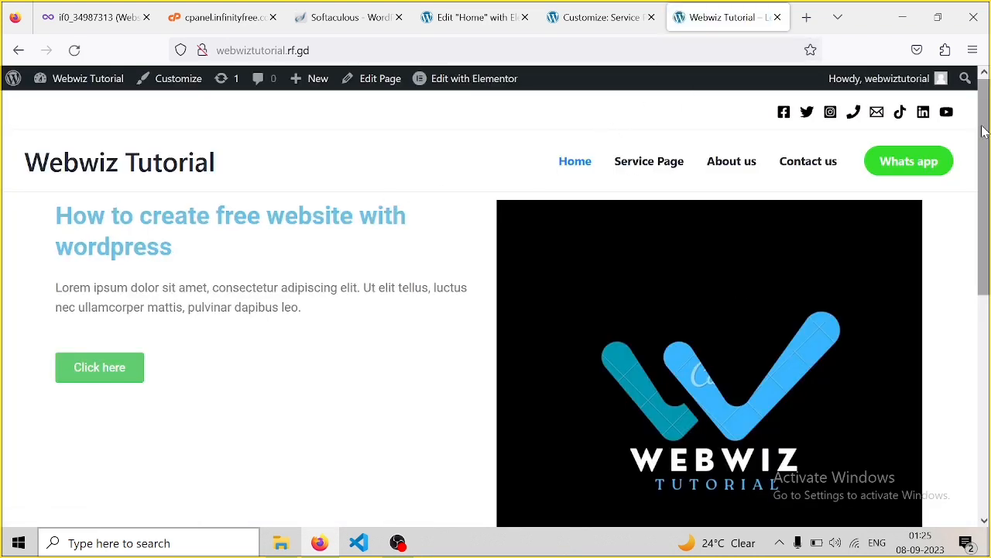
# Visit Service Page from the site menu to find the Hello world! post
pyautogui.moveTo(987, 132); pyautogui.dragTo(987, 300)
pyautogui.moveTo(973, 265); pyautogui.dragTo(985, 124)
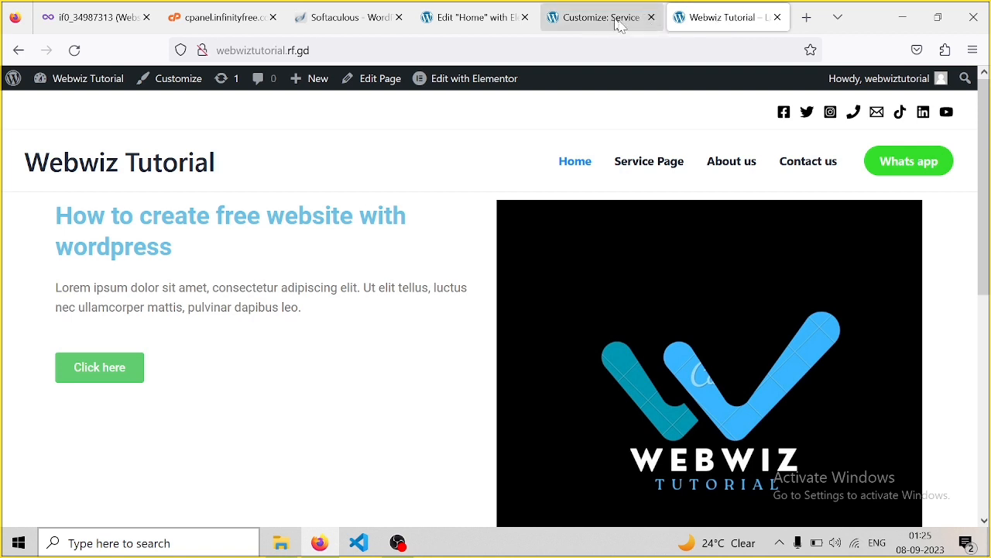
pyautogui.click(636, 169)
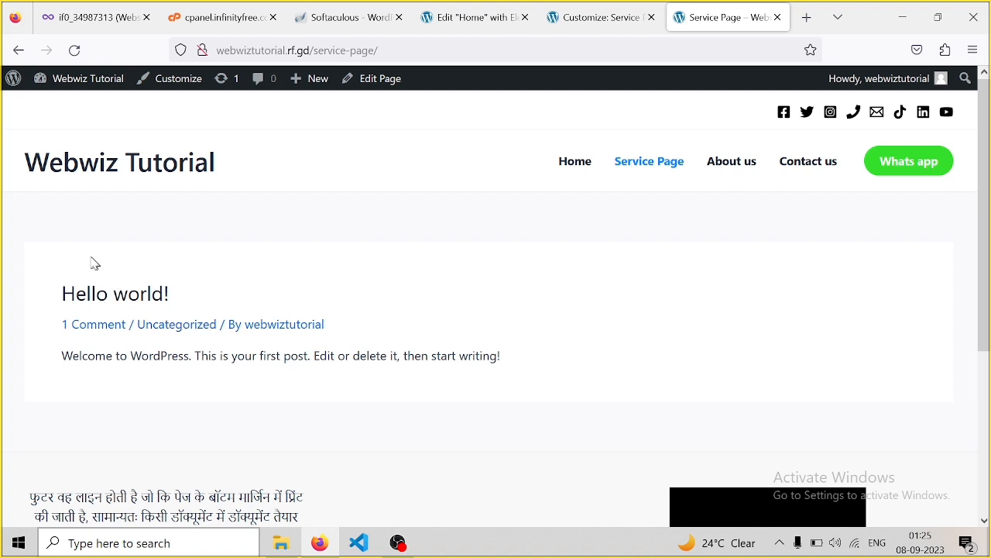
# Leave the Home editor for the Pages list, then show All Posts with only Hello world!
pyautogui.click(486, 24)
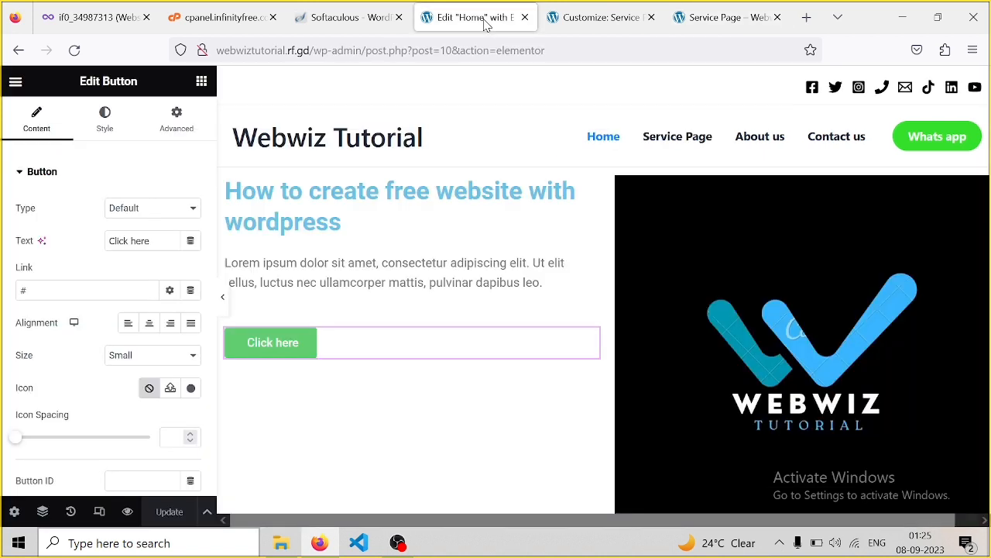
pyautogui.click(13, 50)
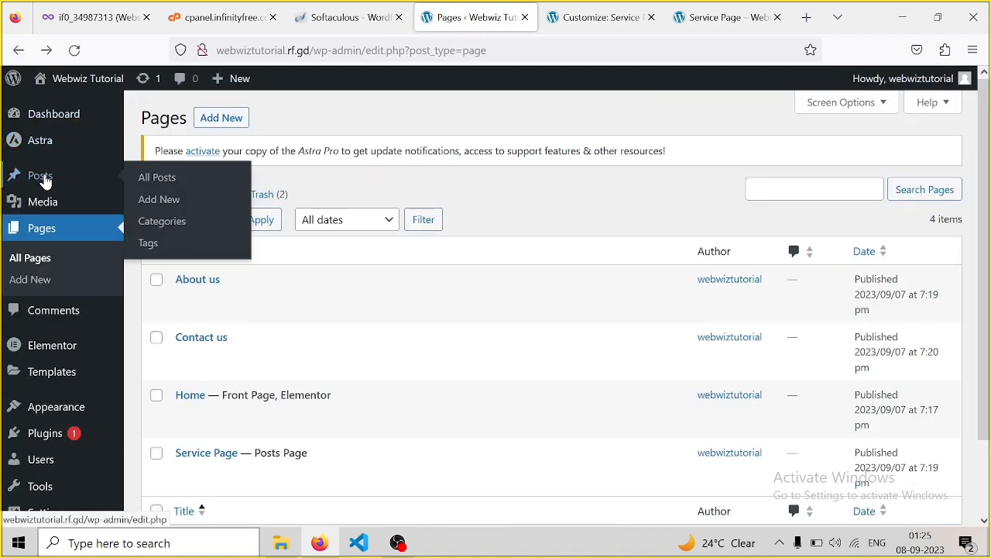
pyautogui.click(43, 177)
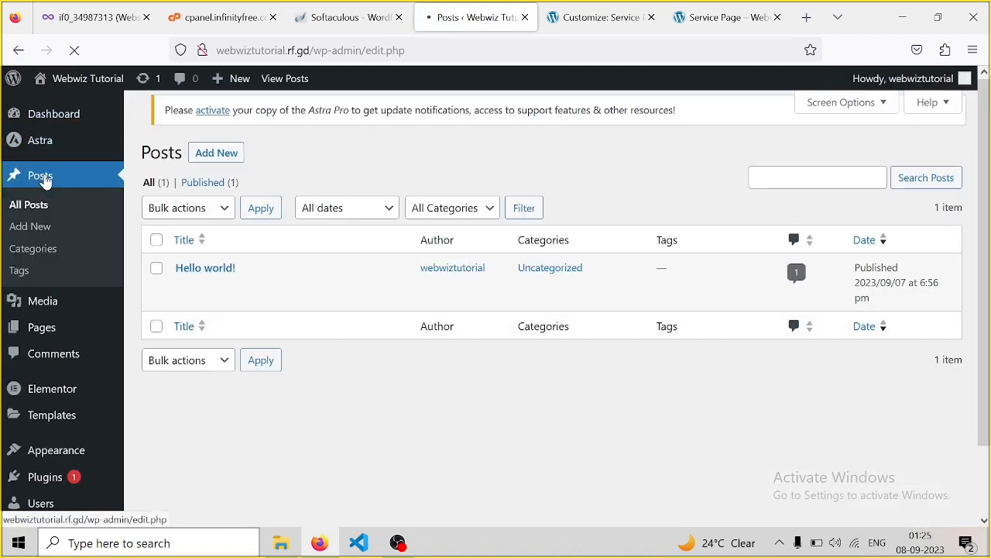
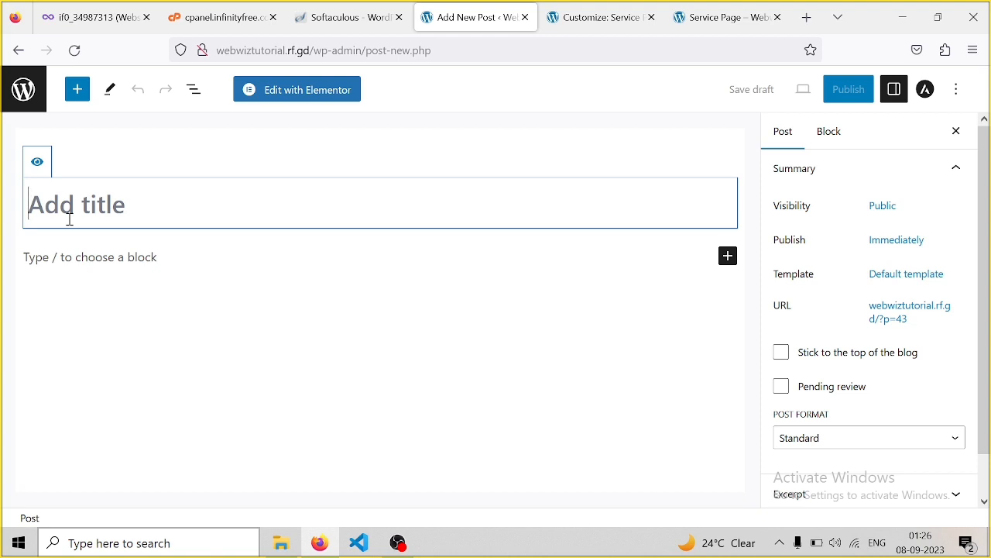
# Title the new post 'Wordpress', publish it, and bring up the Service Page
pyautogui.write('Word')
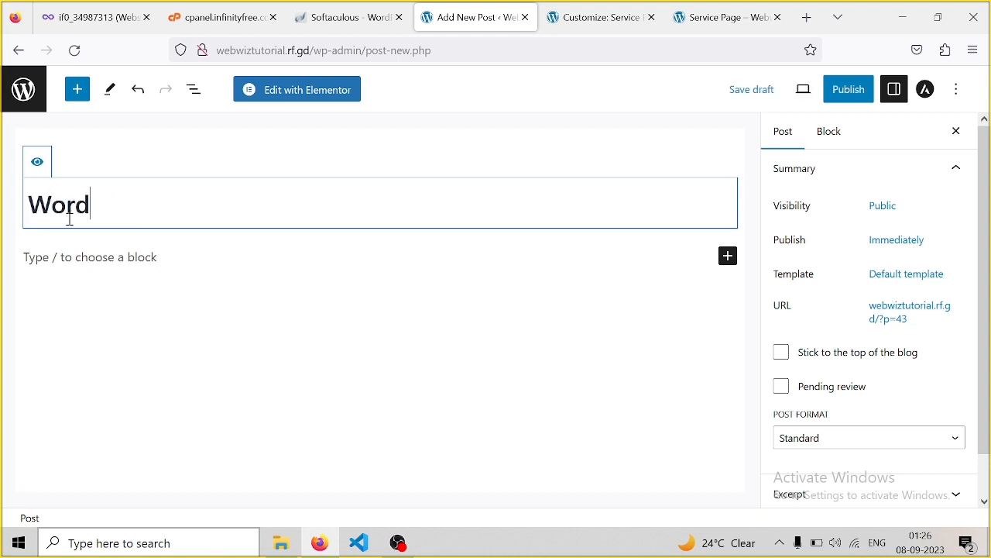
pyautogui.write('press')
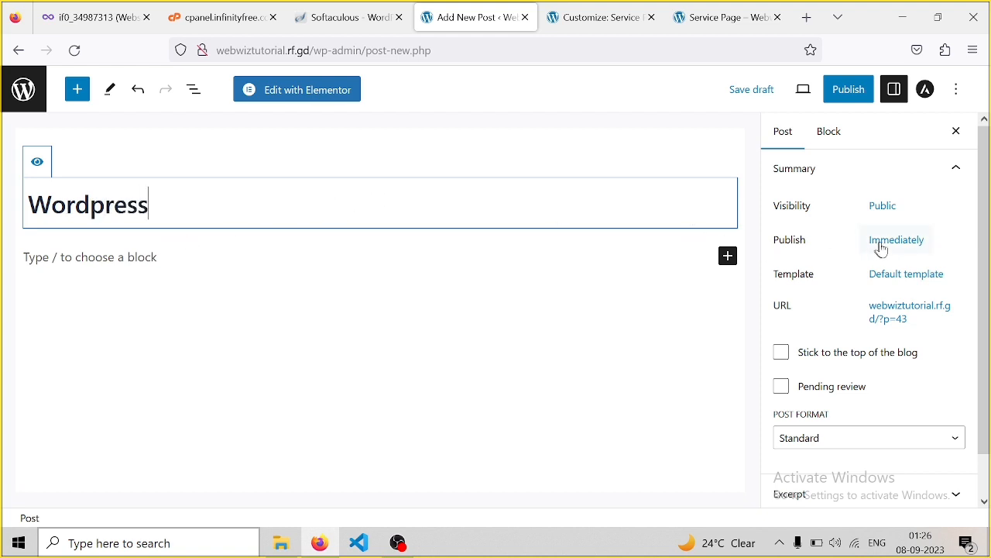
pyautogui.click(851, 91)
pyautogui.click(852, 91)
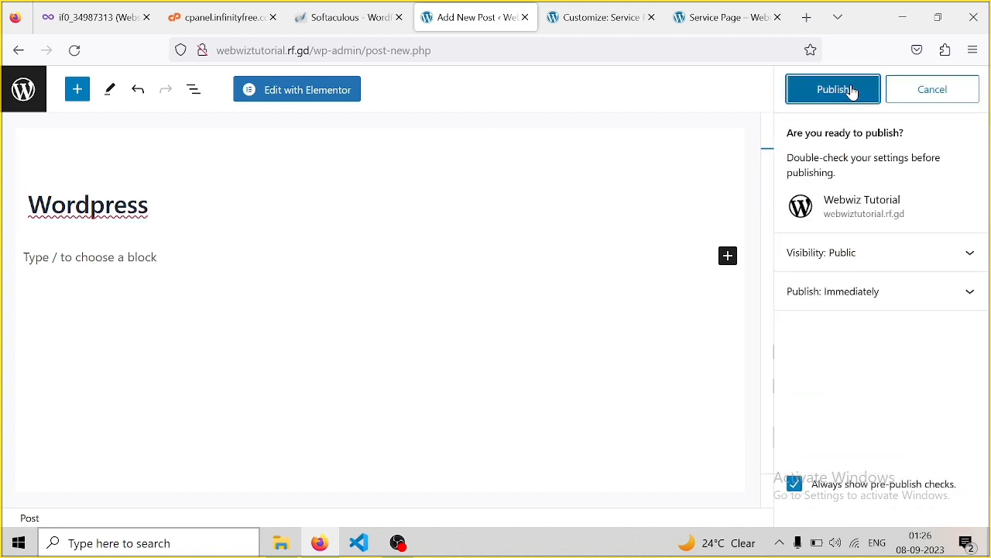
pyautogui.click(835, 93)
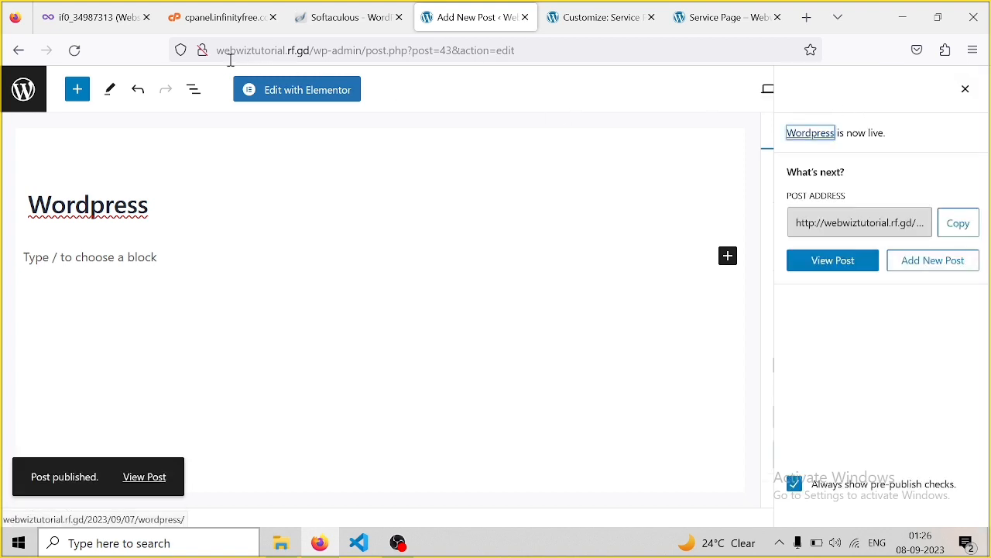
pyautogui.click(701, 19)
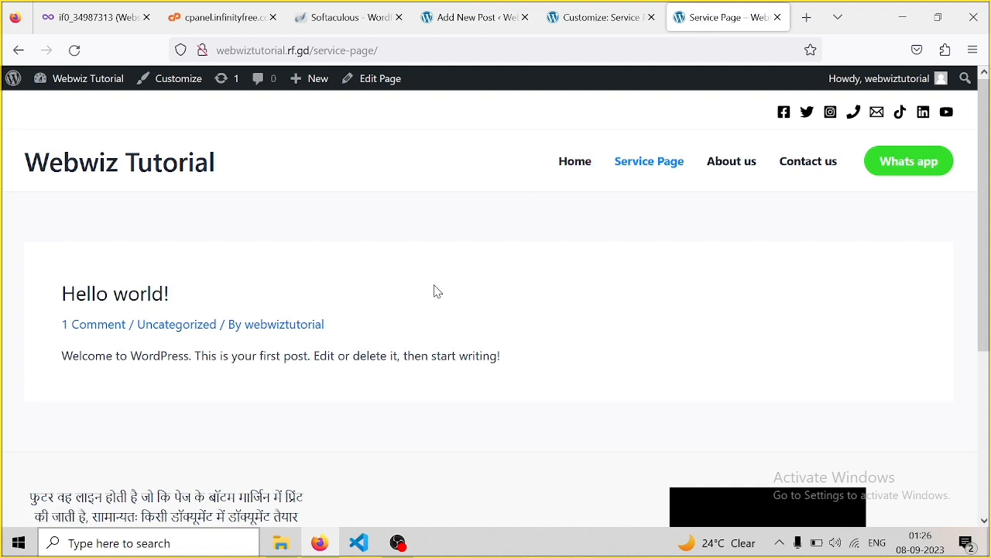
# Reload the Service Page to show the new post, then return to the 'Wordpress' post editor
pyautogui.press('F5')
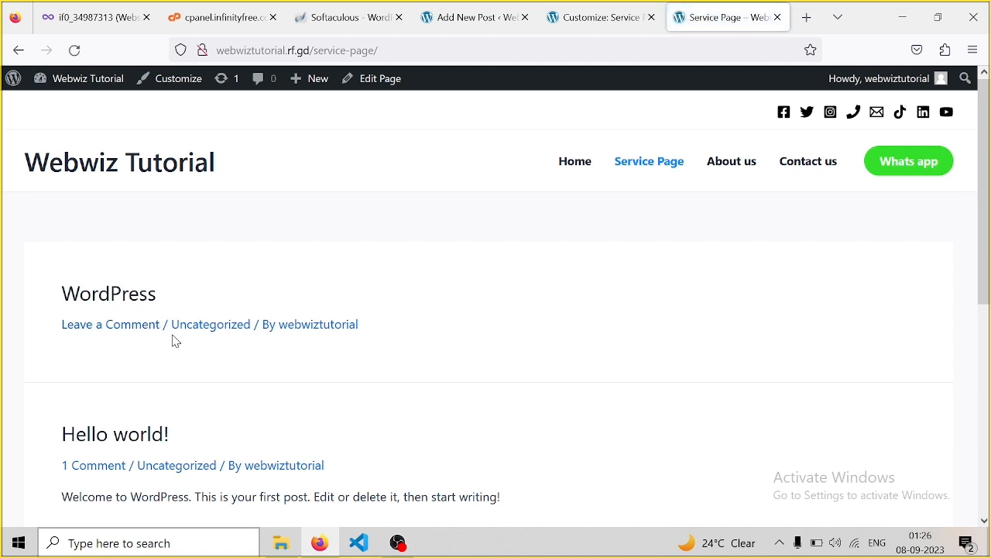
pyautogui.click(592, 27)
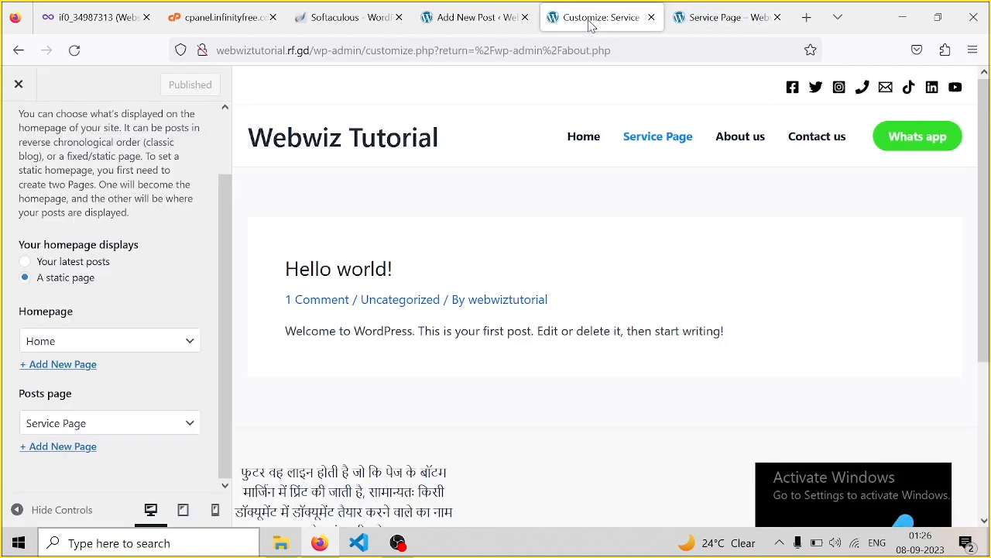
pyautogui.click(484, 17)
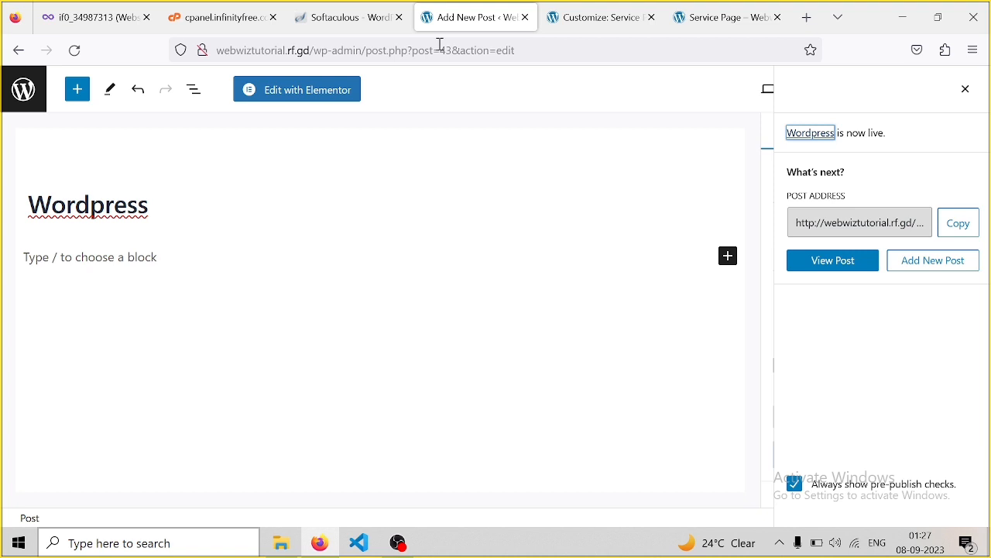
pyautogui.click(134, 17)
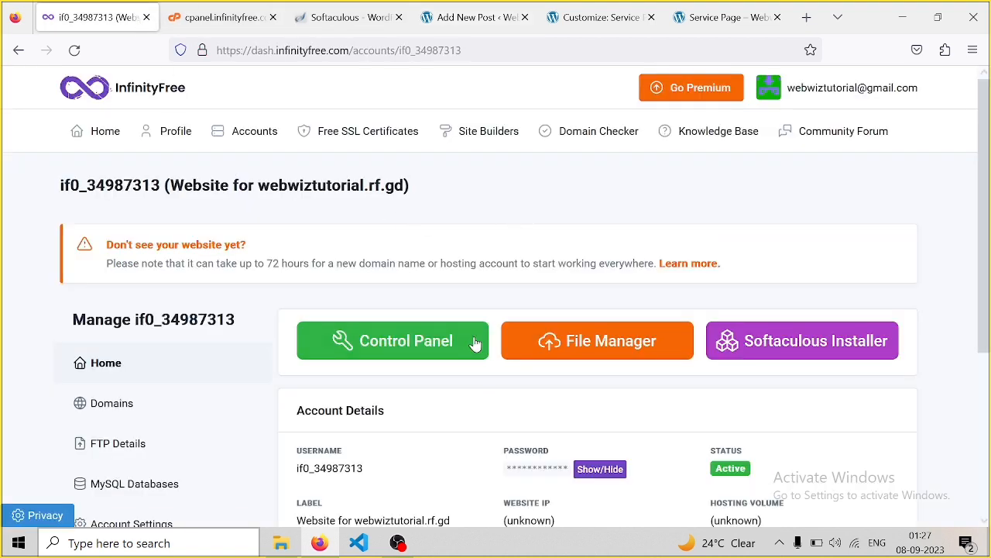
pyautogui.click(228, 18)
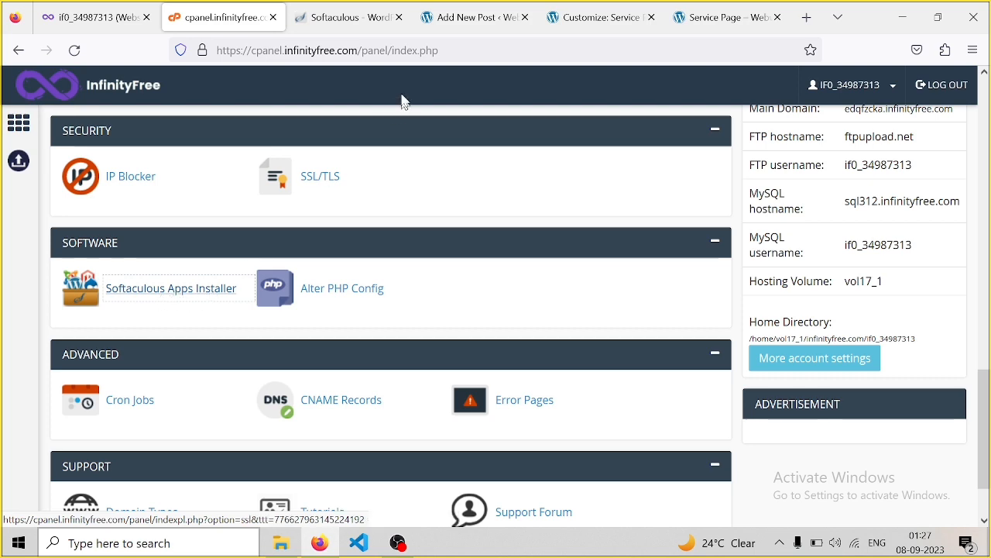
pyautogui.click(364, 23)
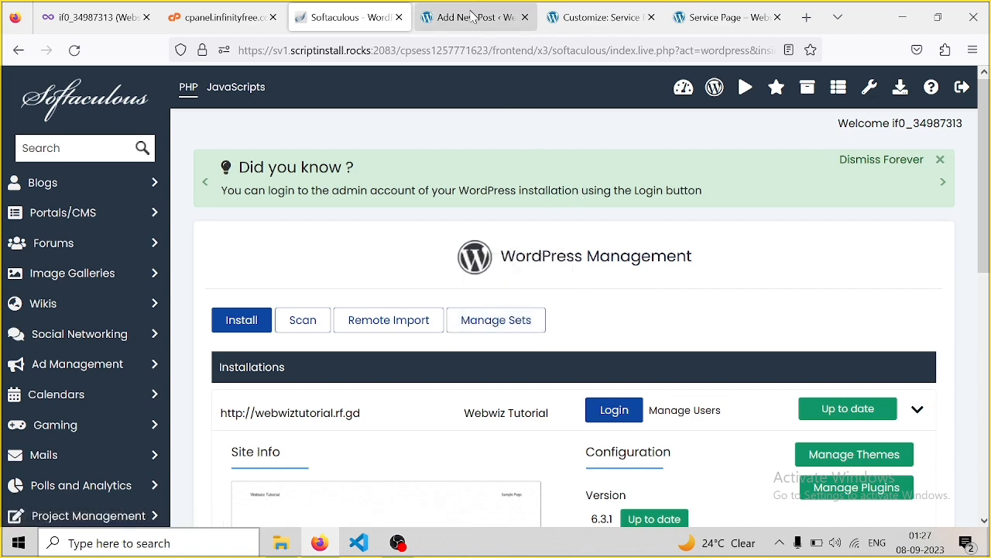
pyautogui.click(474, 20)
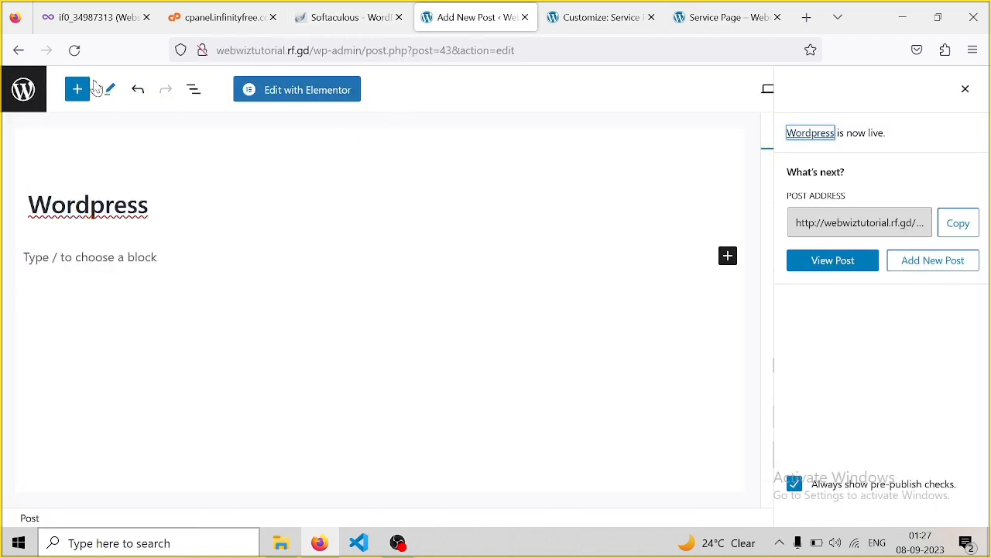
# Go from the Posts list through installed Plugins to the Add Plugins page
pyautogui.click(19, 51)
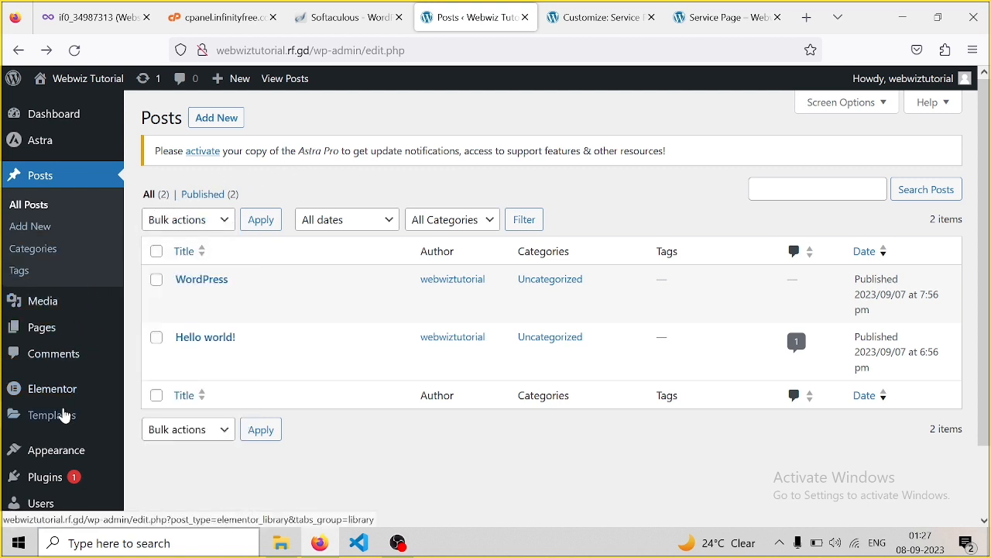
pyautogui.moveTo(74, 404)
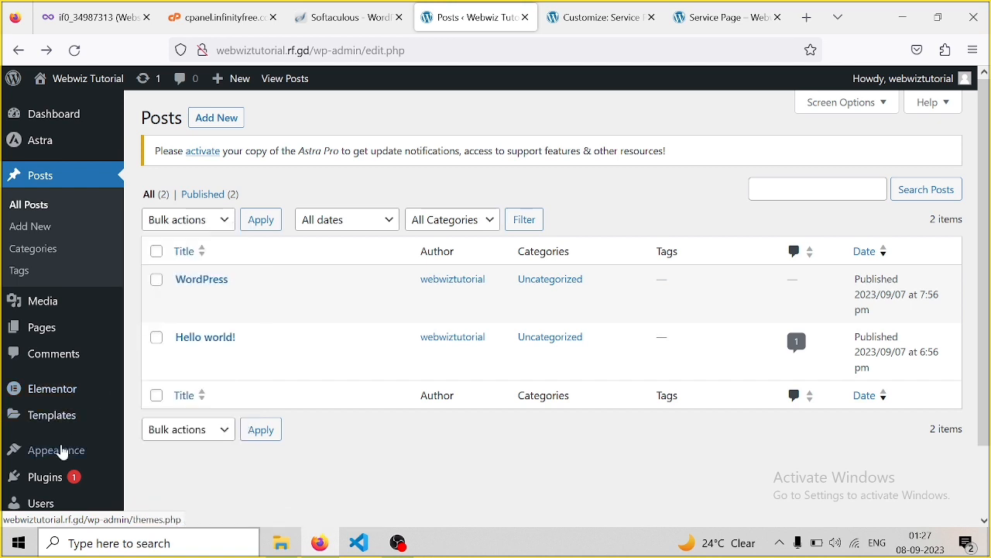
pyautogui.click(54, 481)
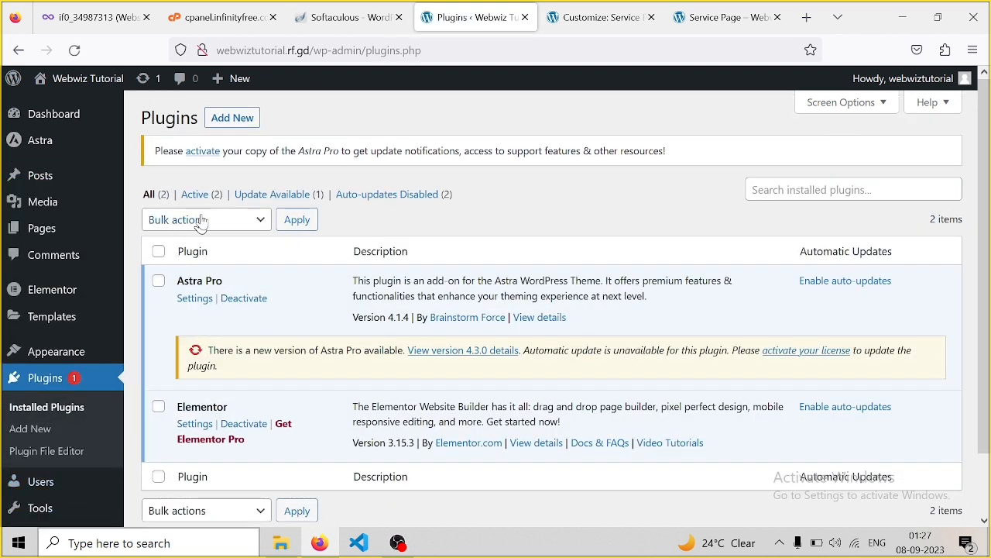
pyautogui.click(233, 120)
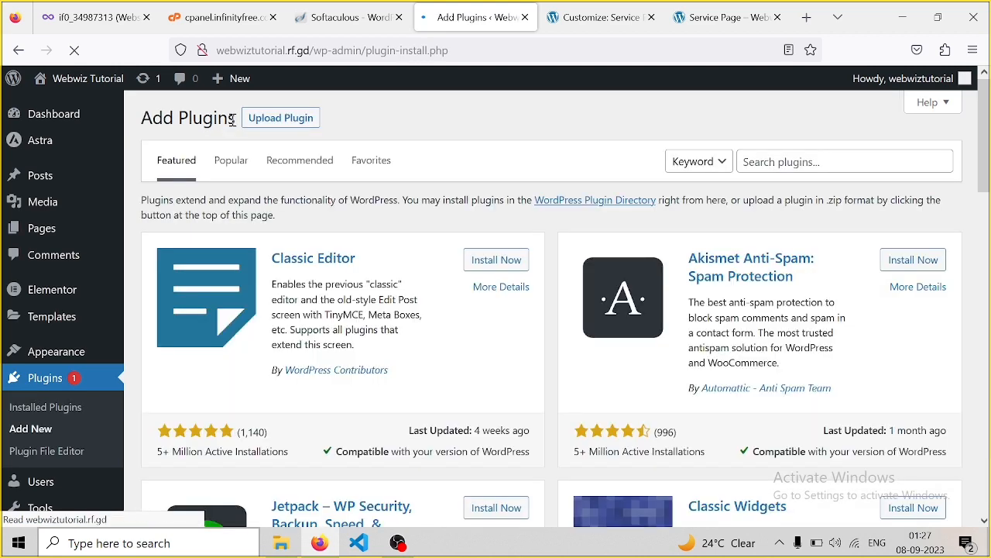
# Choose elementor-pro-3.13.1.zip from D:\Software and App\word Press and xampp as the plugin upload
pyautogui.click(763, 160)
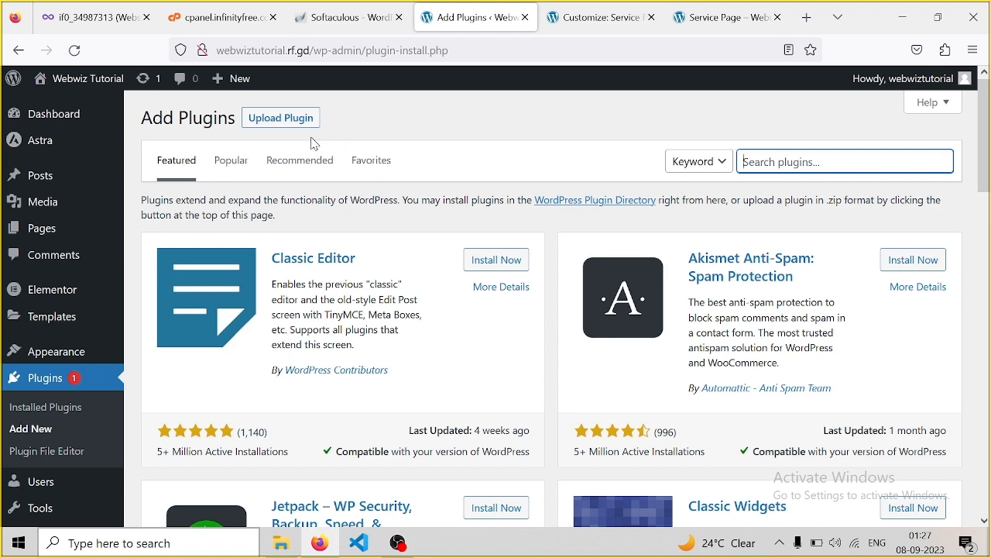
pyautogui.click(288, 121)
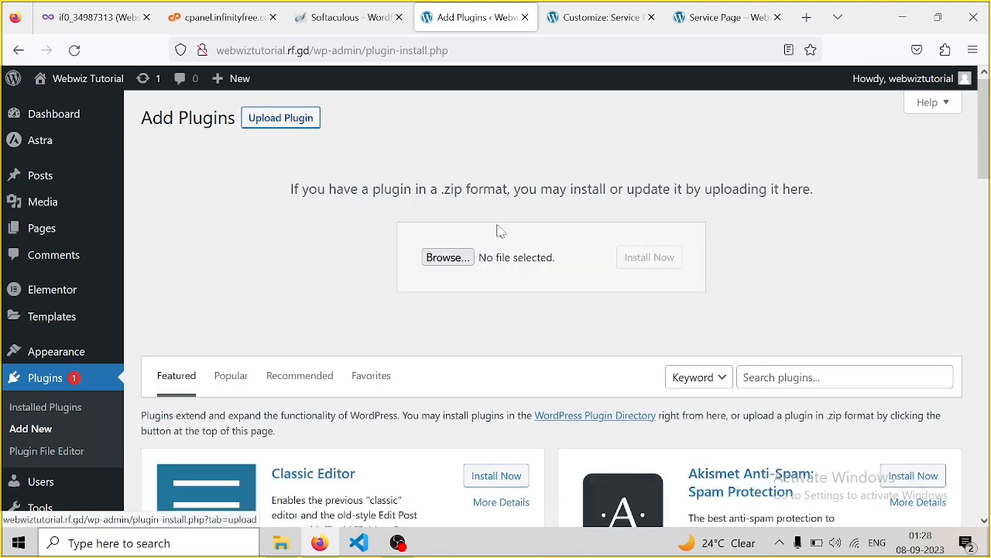
pyautogui.click(449, 259)
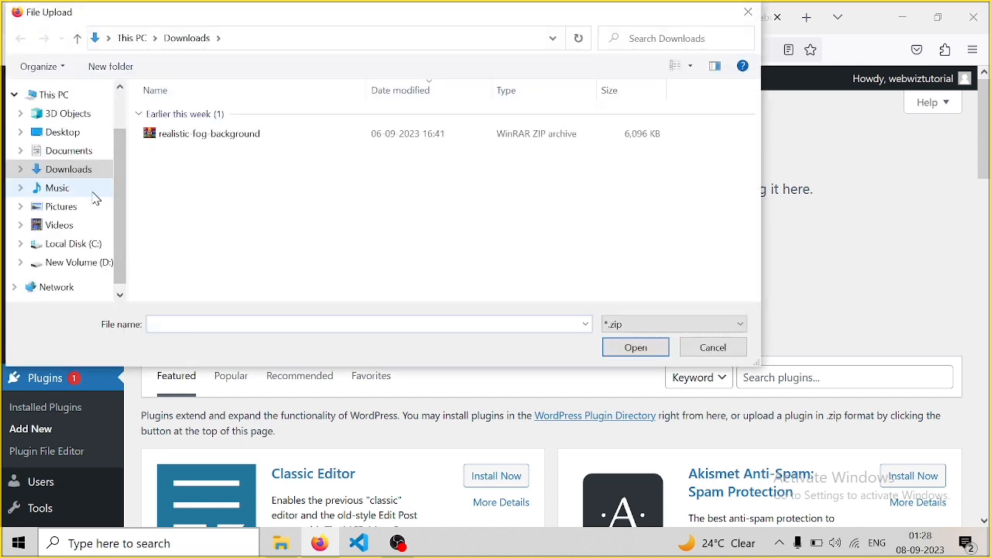
pyautogui.click(72, 262)
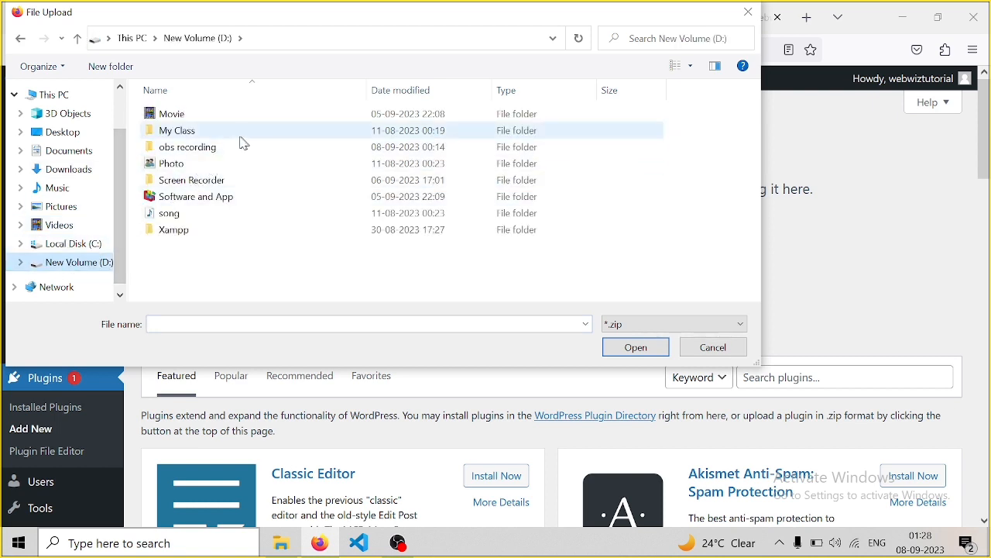
pyautogui.doubleClick(210, 204)
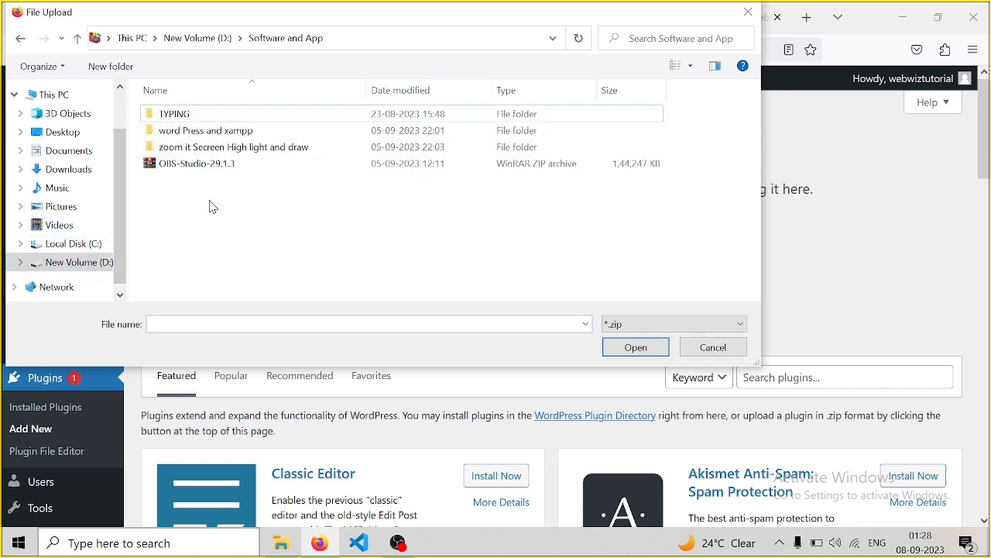
pyautogui.doubleClick(228, 131)
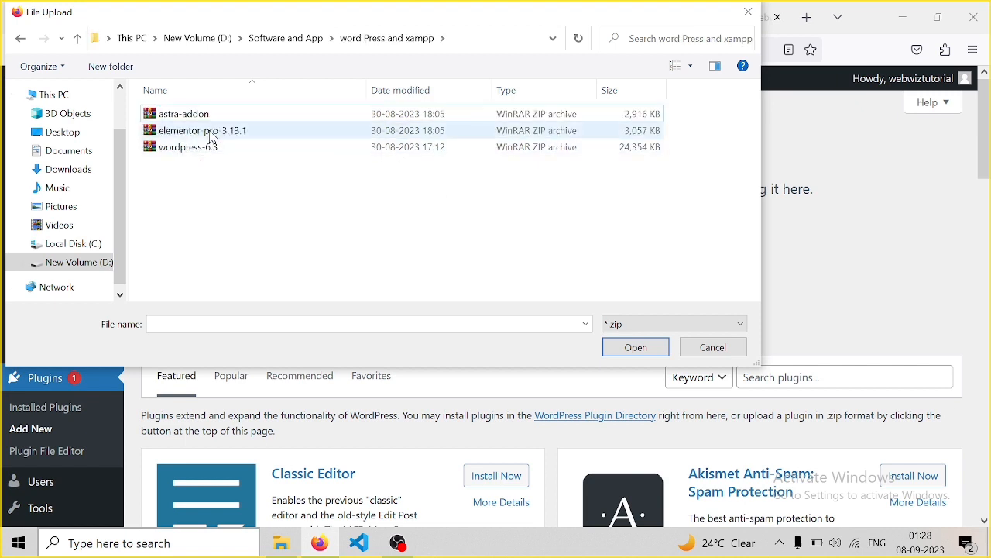
pyautogui.click(213, 131)
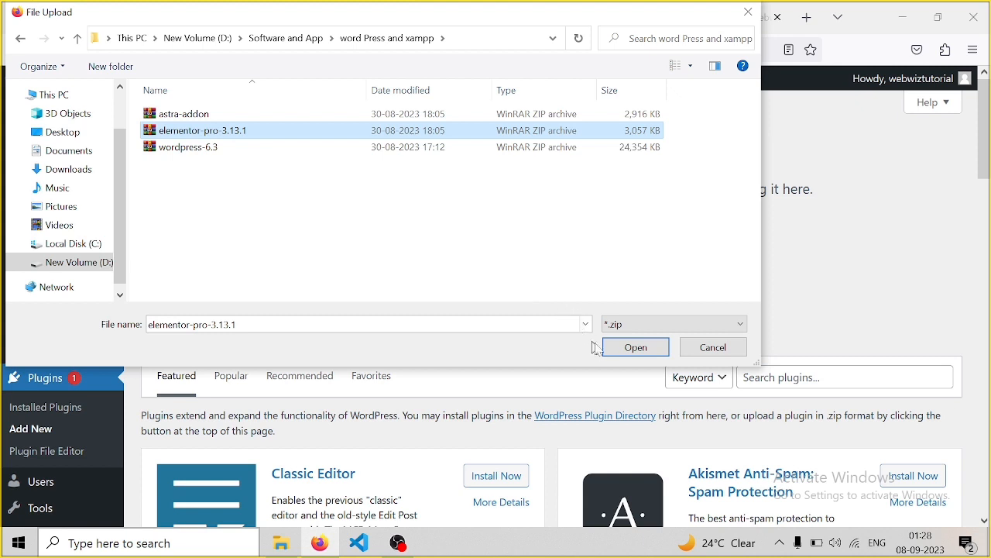
pyautogui.click(636, 347)
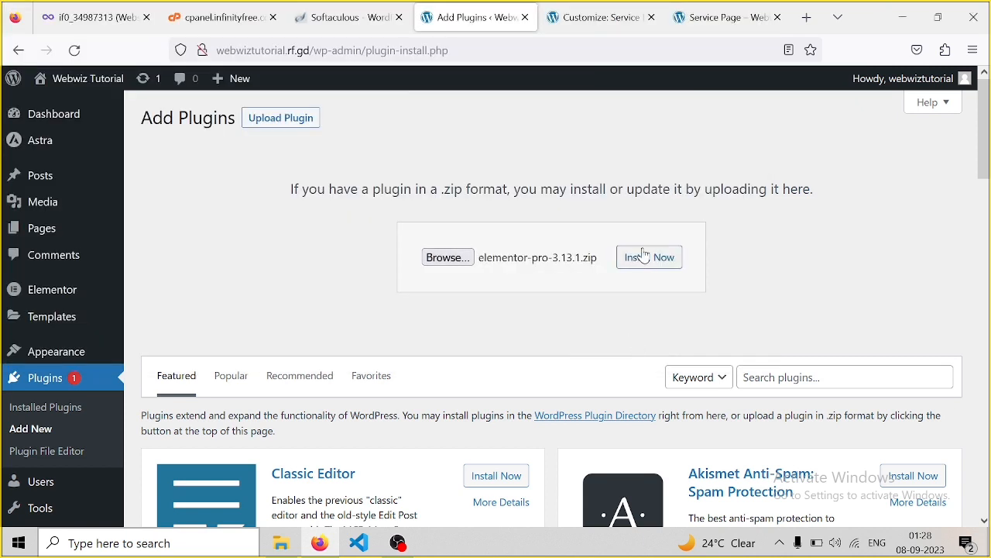
# Install Elementor Pro from the elementor-pro-3.13.1.zip upload and activate it
pyautogui.click(643, 256)
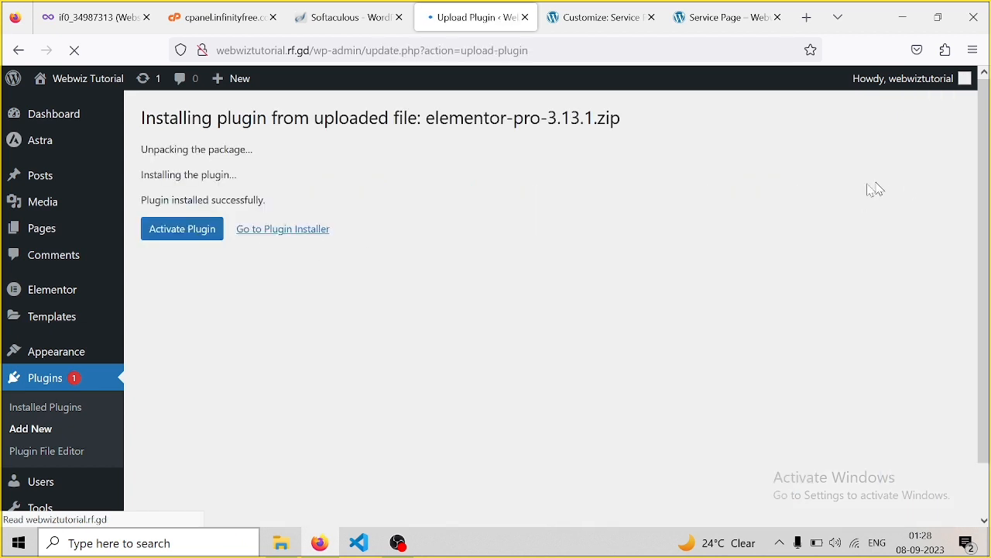
pyautogui.click(173, 238)
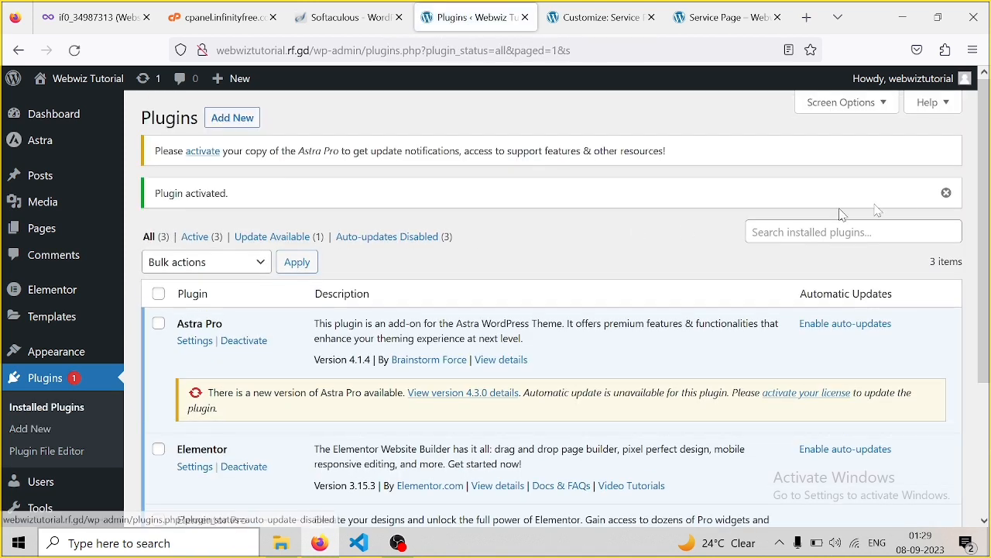
pyautogui.moveTo(982, 139); pyautogui.dragTo(989, 280)
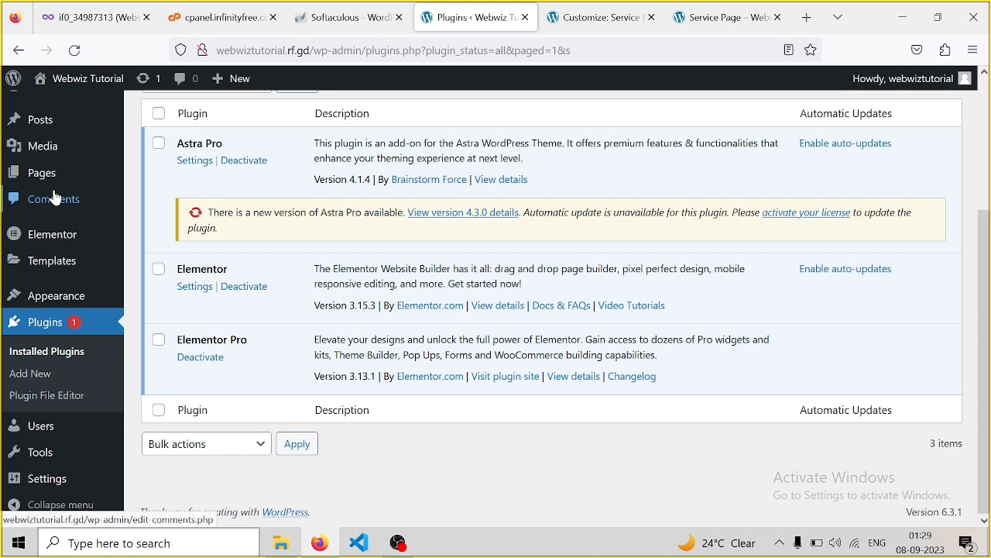
pyautogui.moveTo(77, 233)
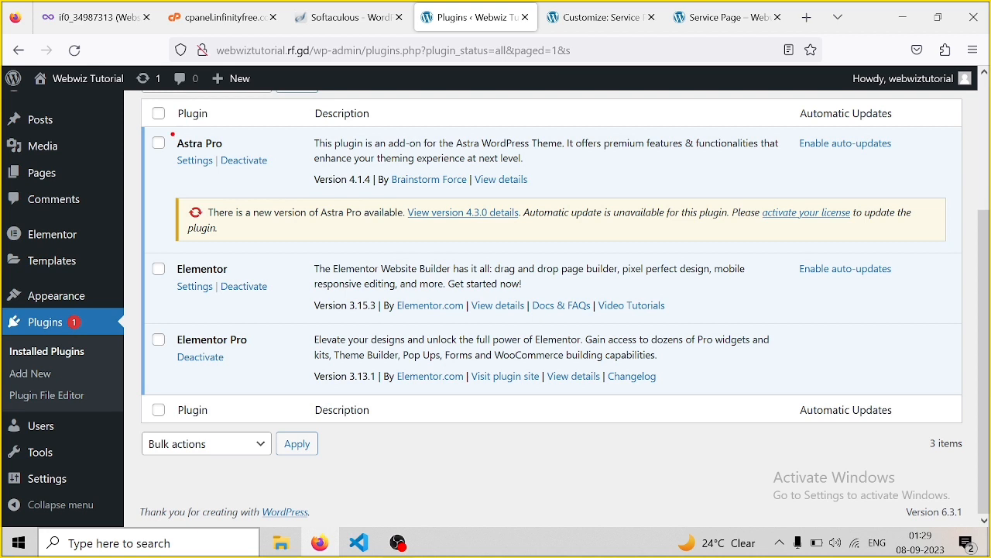
pyautogui.moveTo(173, 134)
pyautogui.mouseDown()
pyautogui.moveTo(198, 171)
pyautogui.moveTo(245, 174)
pyautogui.mouseUp()
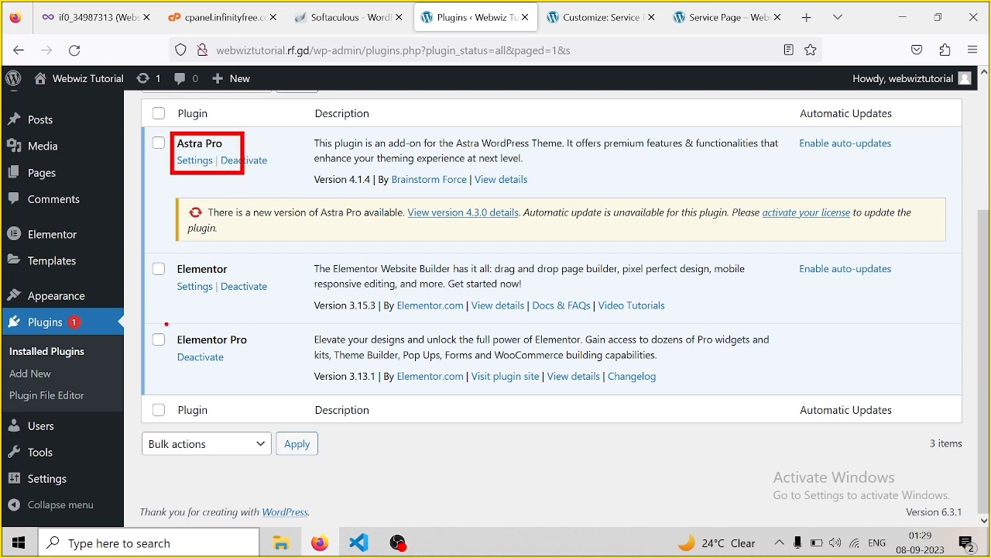
pyautogui.moveTo(167, 322)
pyautogui.mouseDown()
pyautogui.moveTo(243, 372)
pyautogui.moveTo(274, 378)
pyautogui.mouseUp()
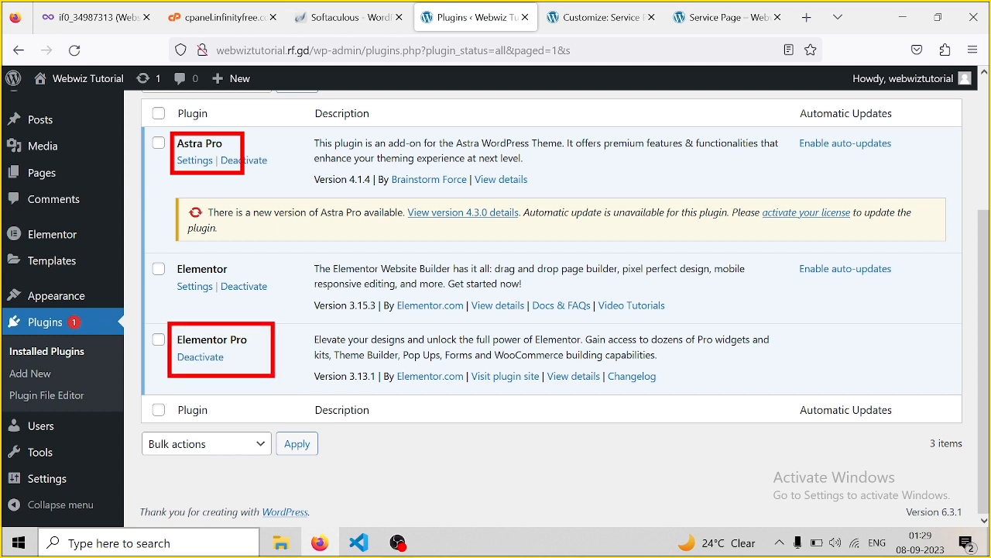